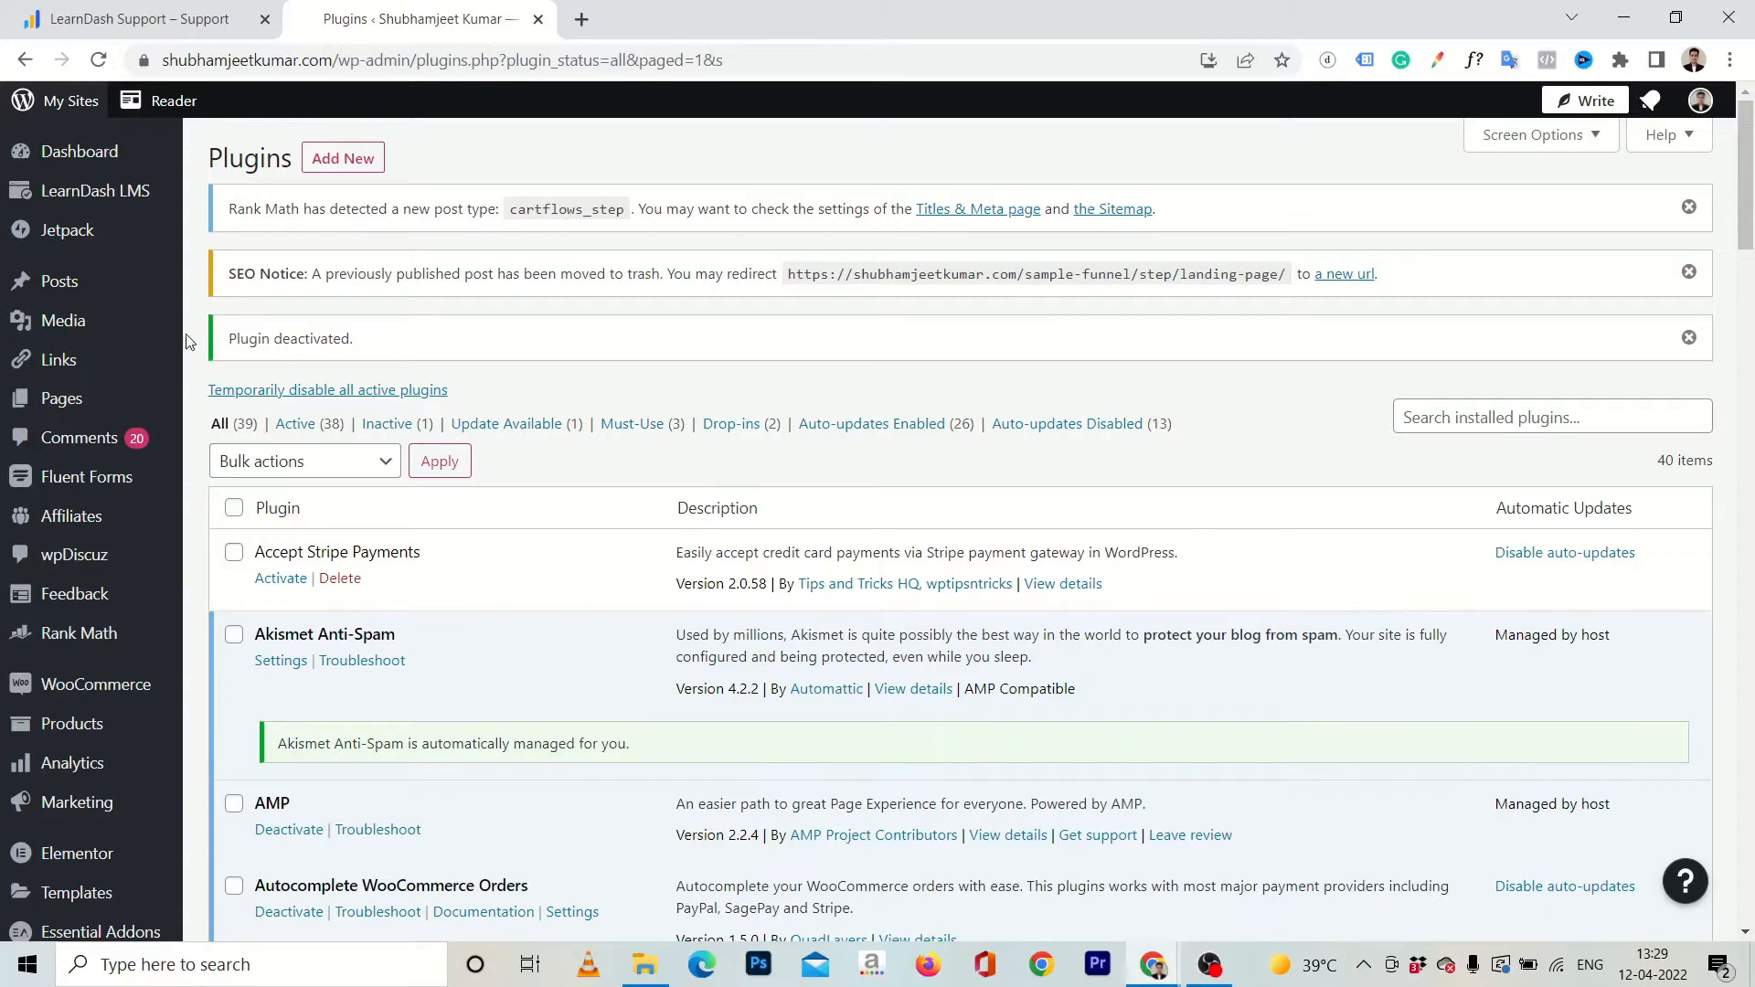
# Search the plugin directory for "woofunnels" and look through the listed plugins for Funnel Builder for WordPress.
pyautogui.scroll(-5, 151, 361)
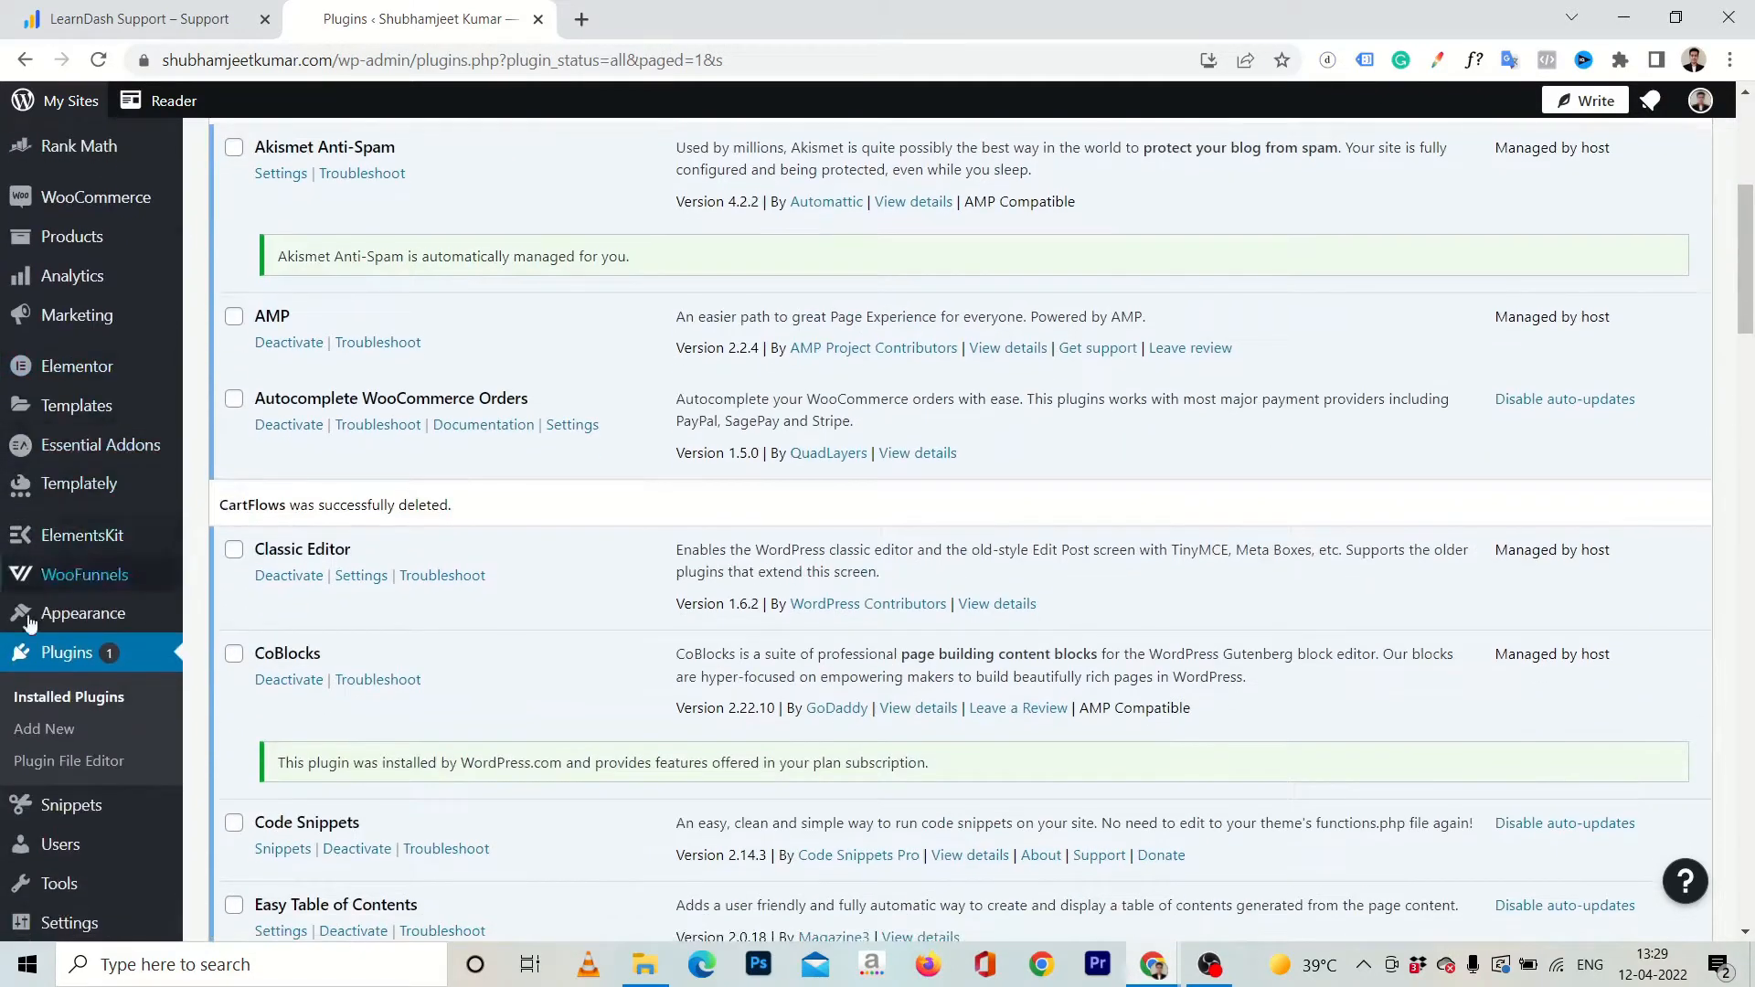
pyautogui.click(59, 733)
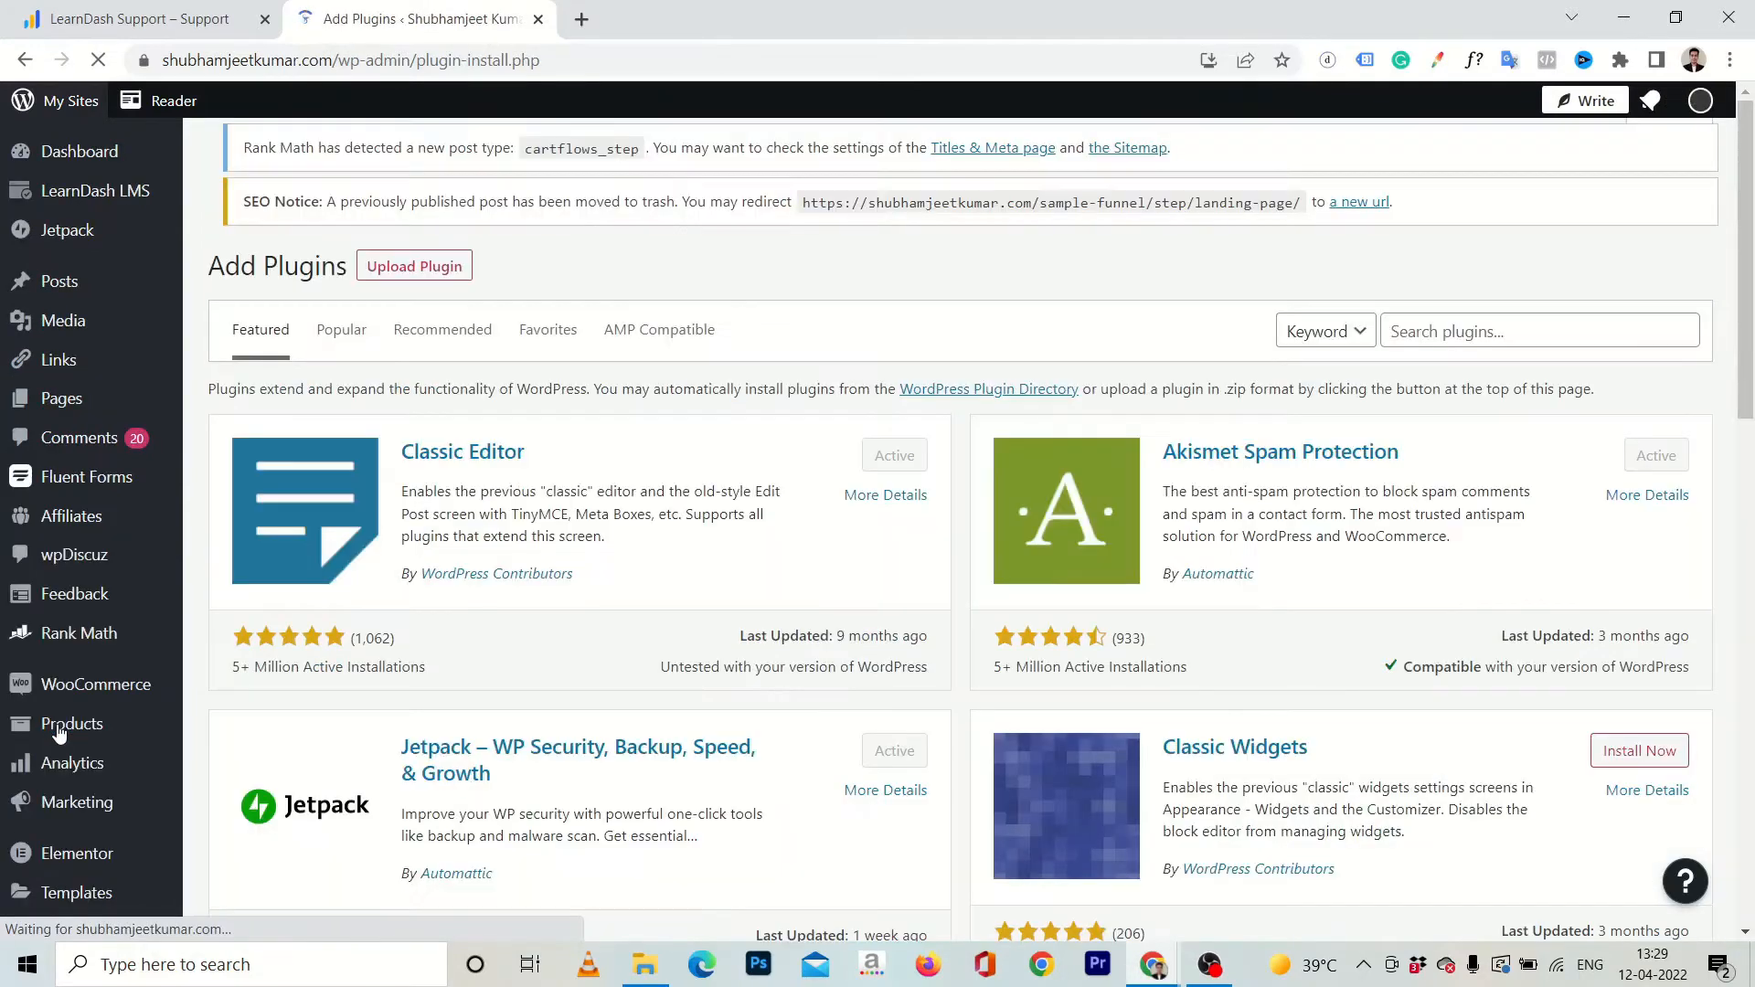
pyautogui.click(1505, 350)
pyautogui.write('w')
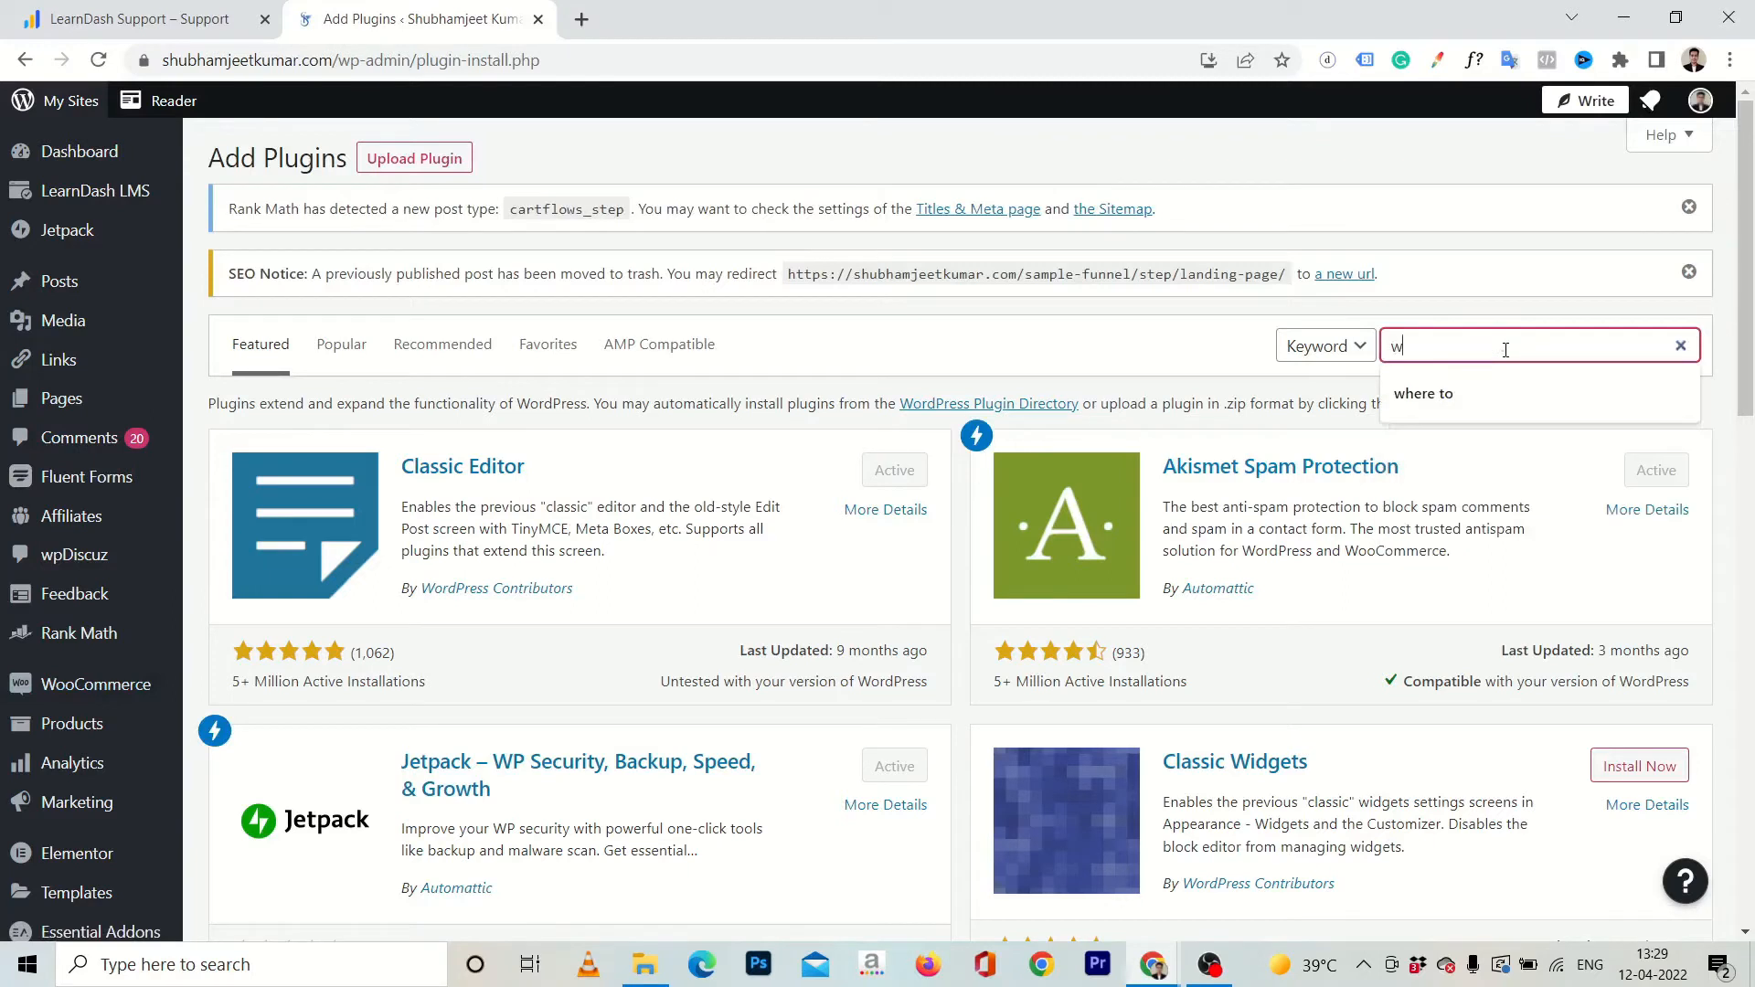
pyautogui.write('oofunnels')
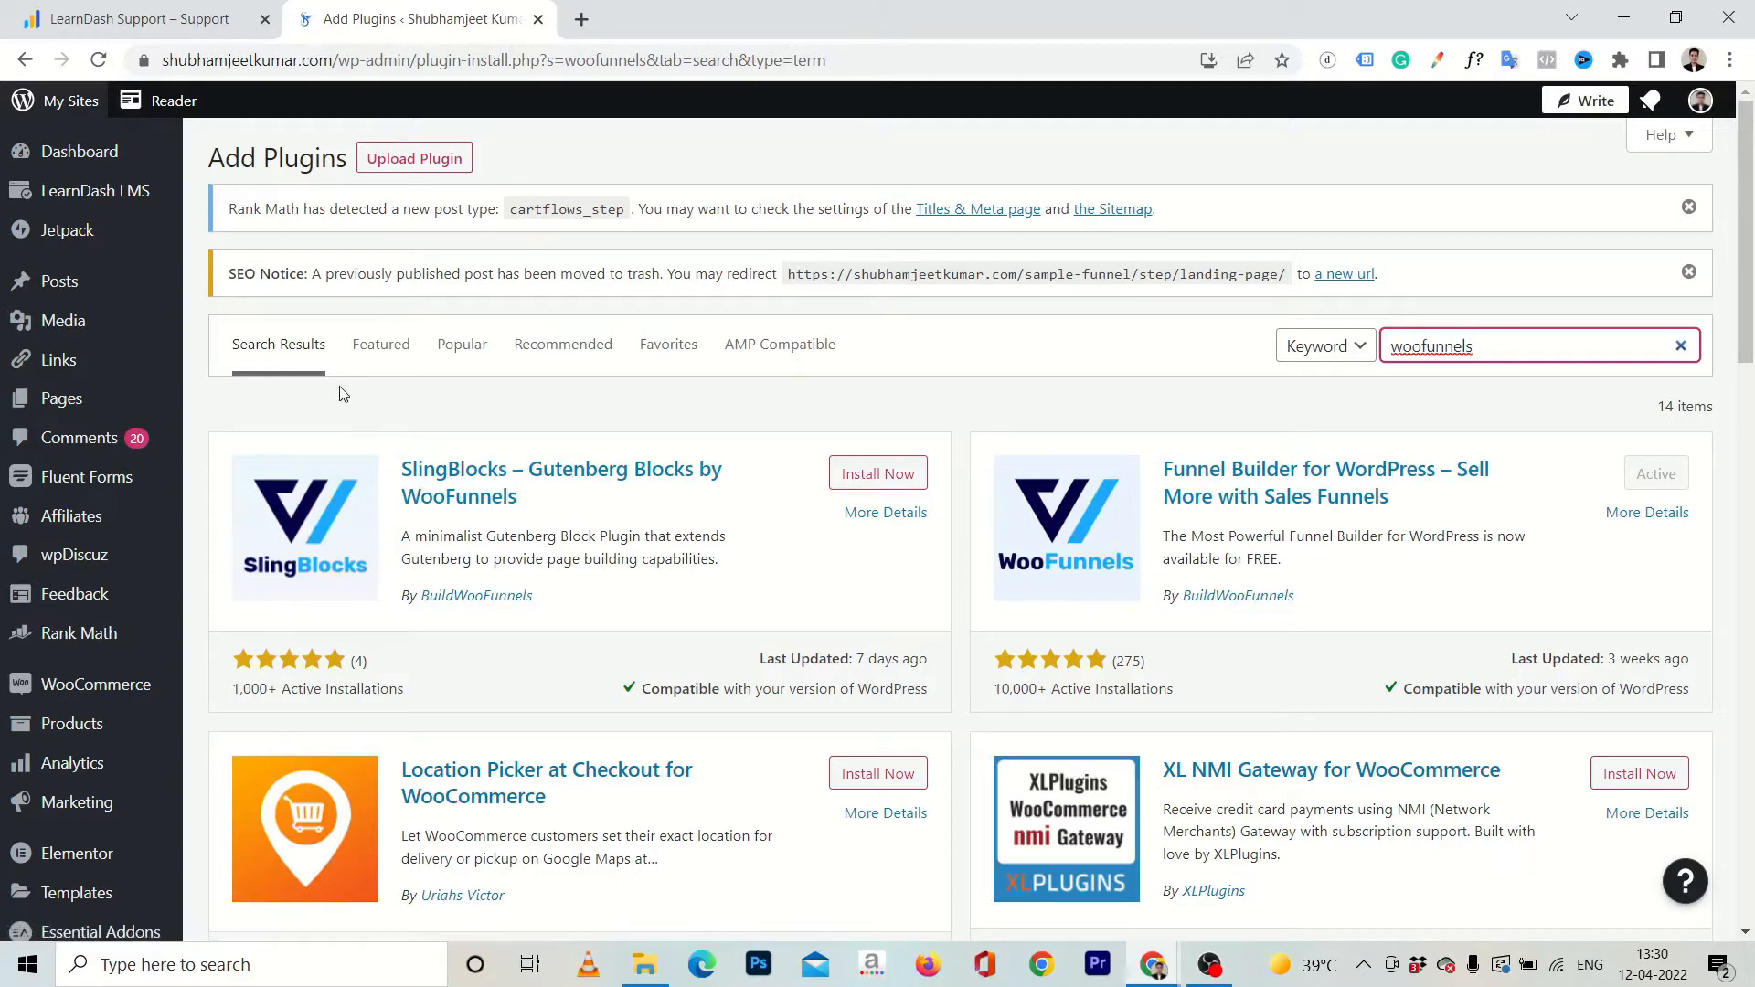
pyautogui.scroll(-4, 26, 445)
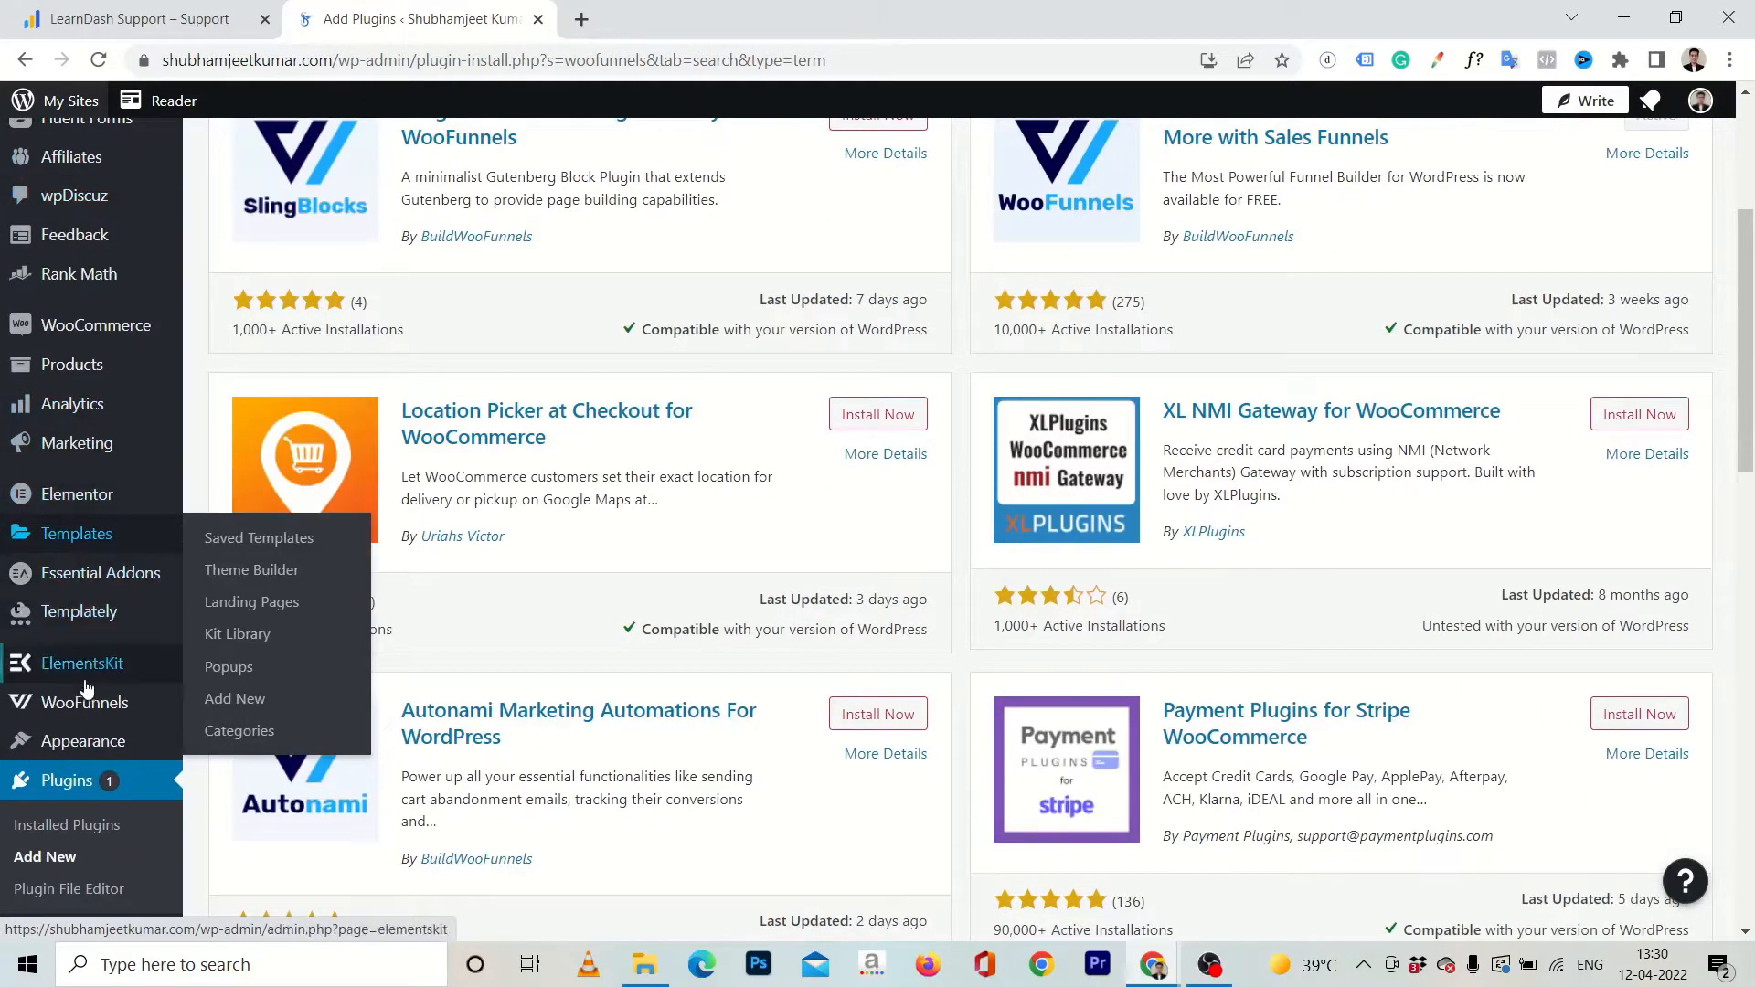
pyautogui.moveTo(119, 708)
pyautogui.scroll(3, 66, 722)
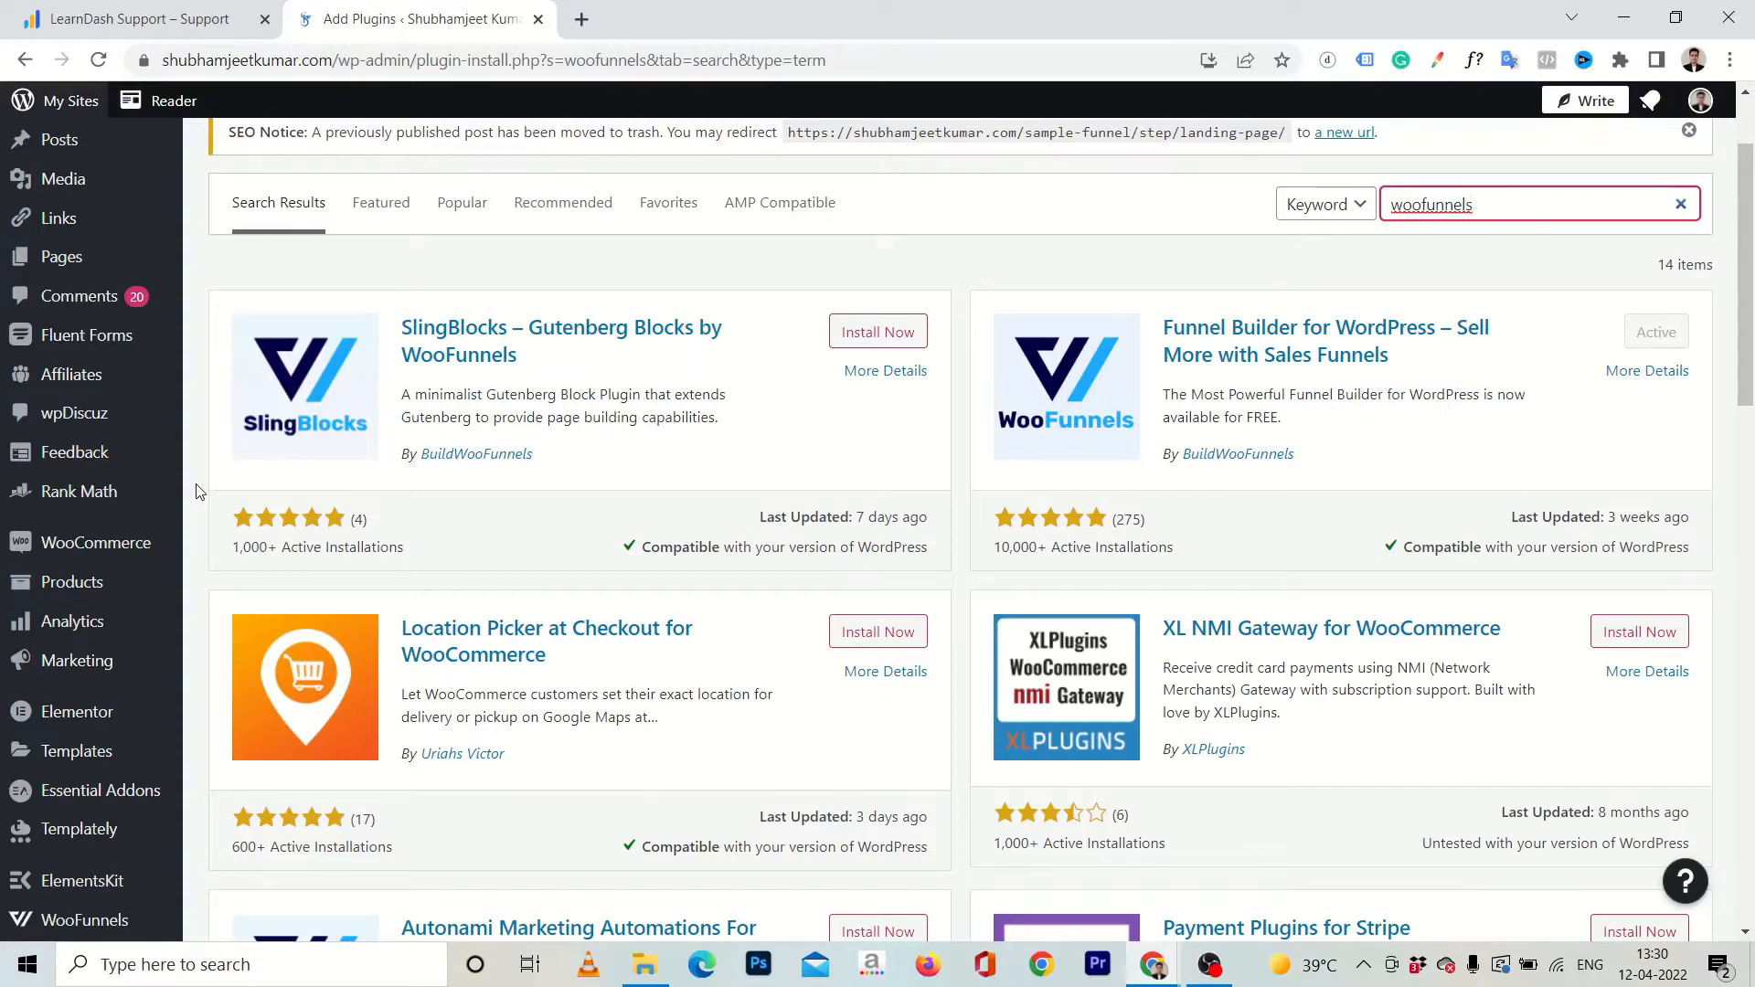
pyautogui.scroll(2, 196, 492)
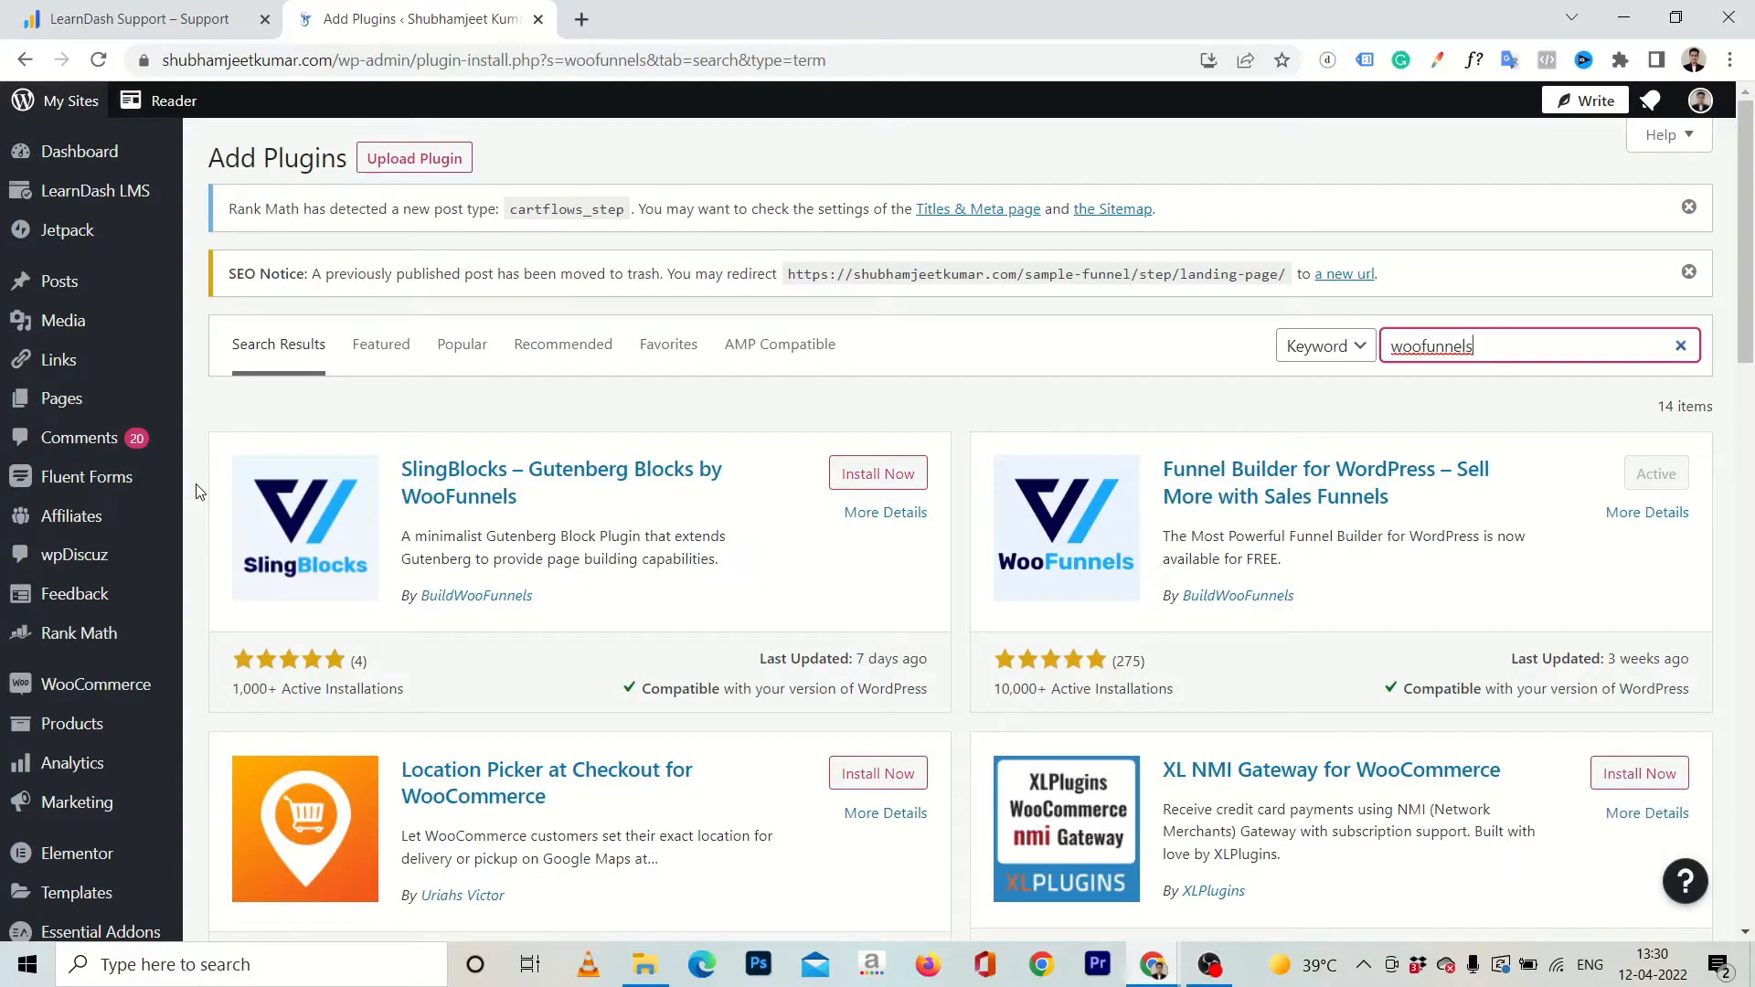
# Open the LearnDash add-ons page and check the status of the WooCommerce for LearnDash add-on.
pyautogui.moveTo(82, 190)
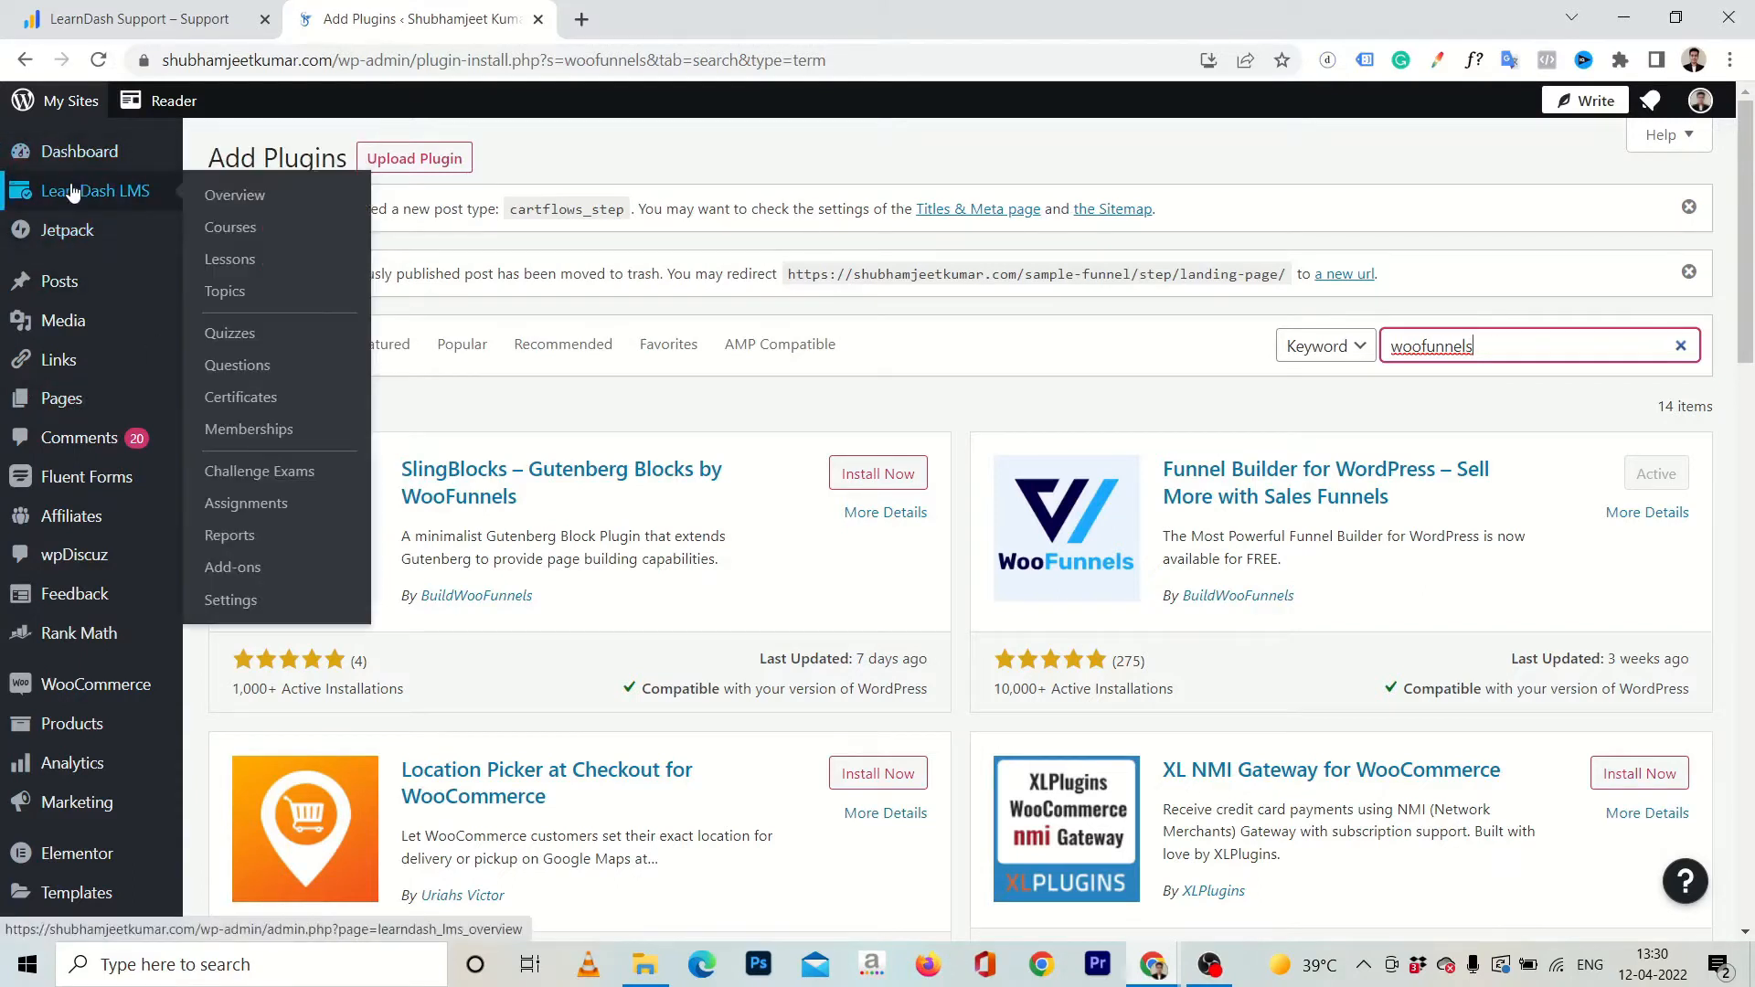
pyautogui.click(236, 566)
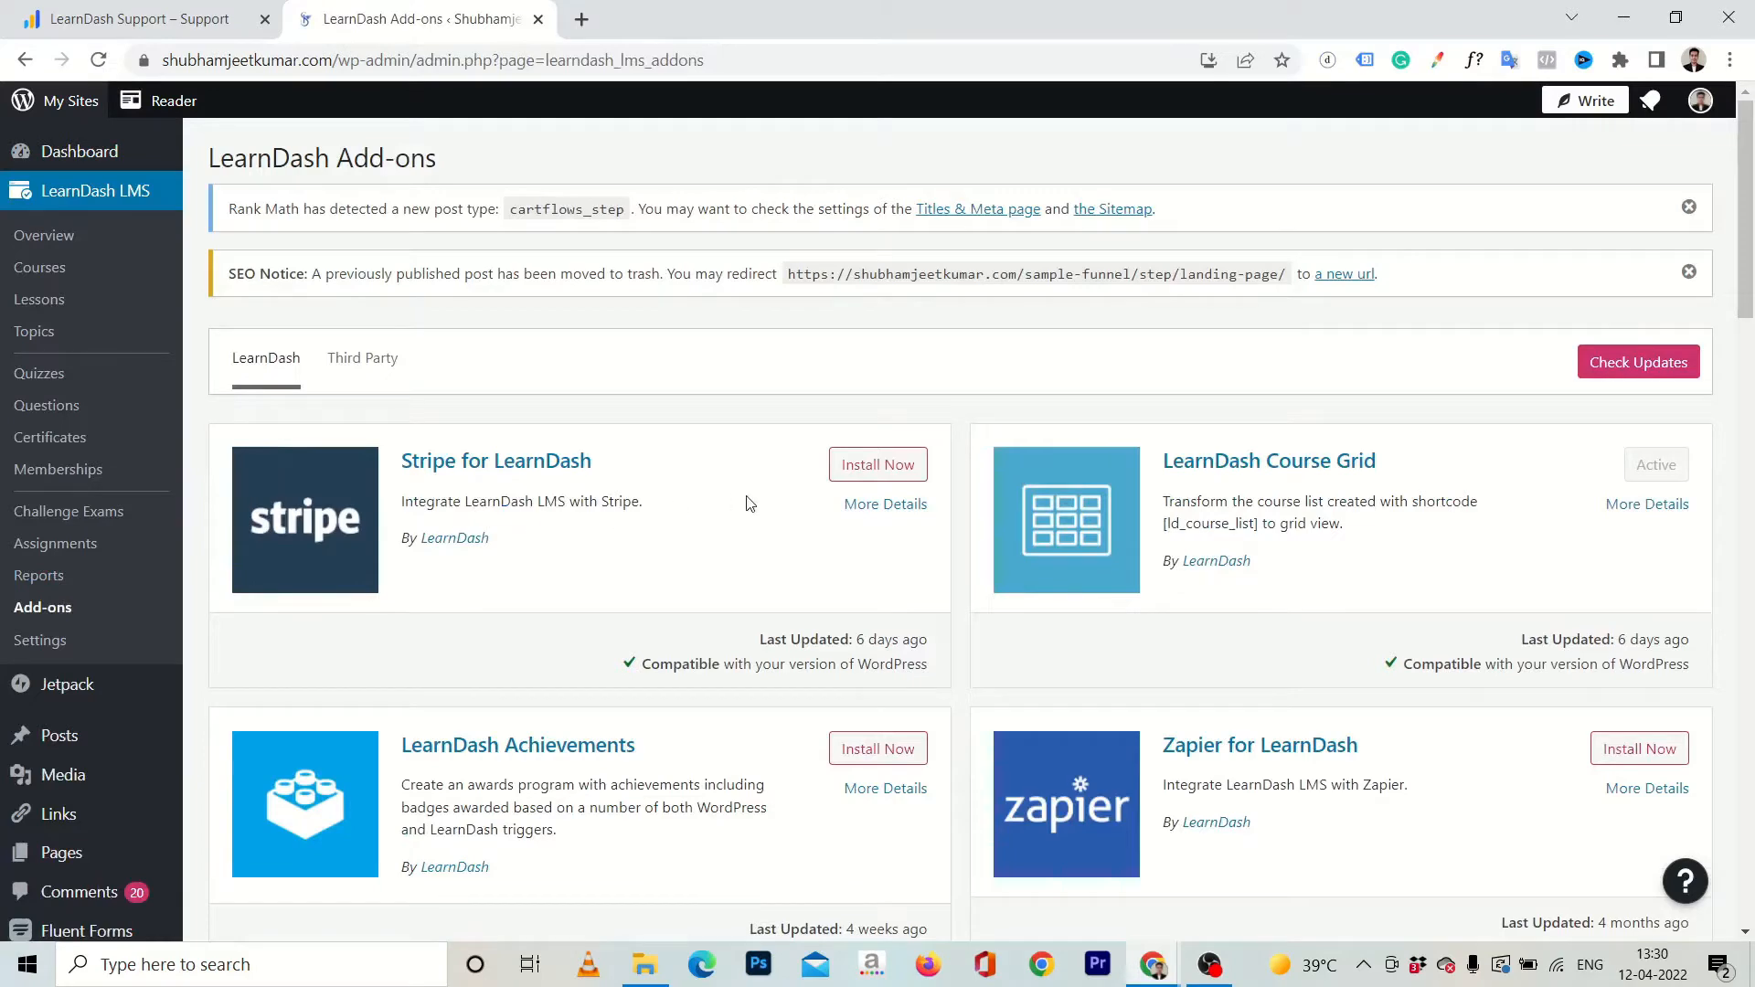
pyautogui.scroll(-10, 747, 503)
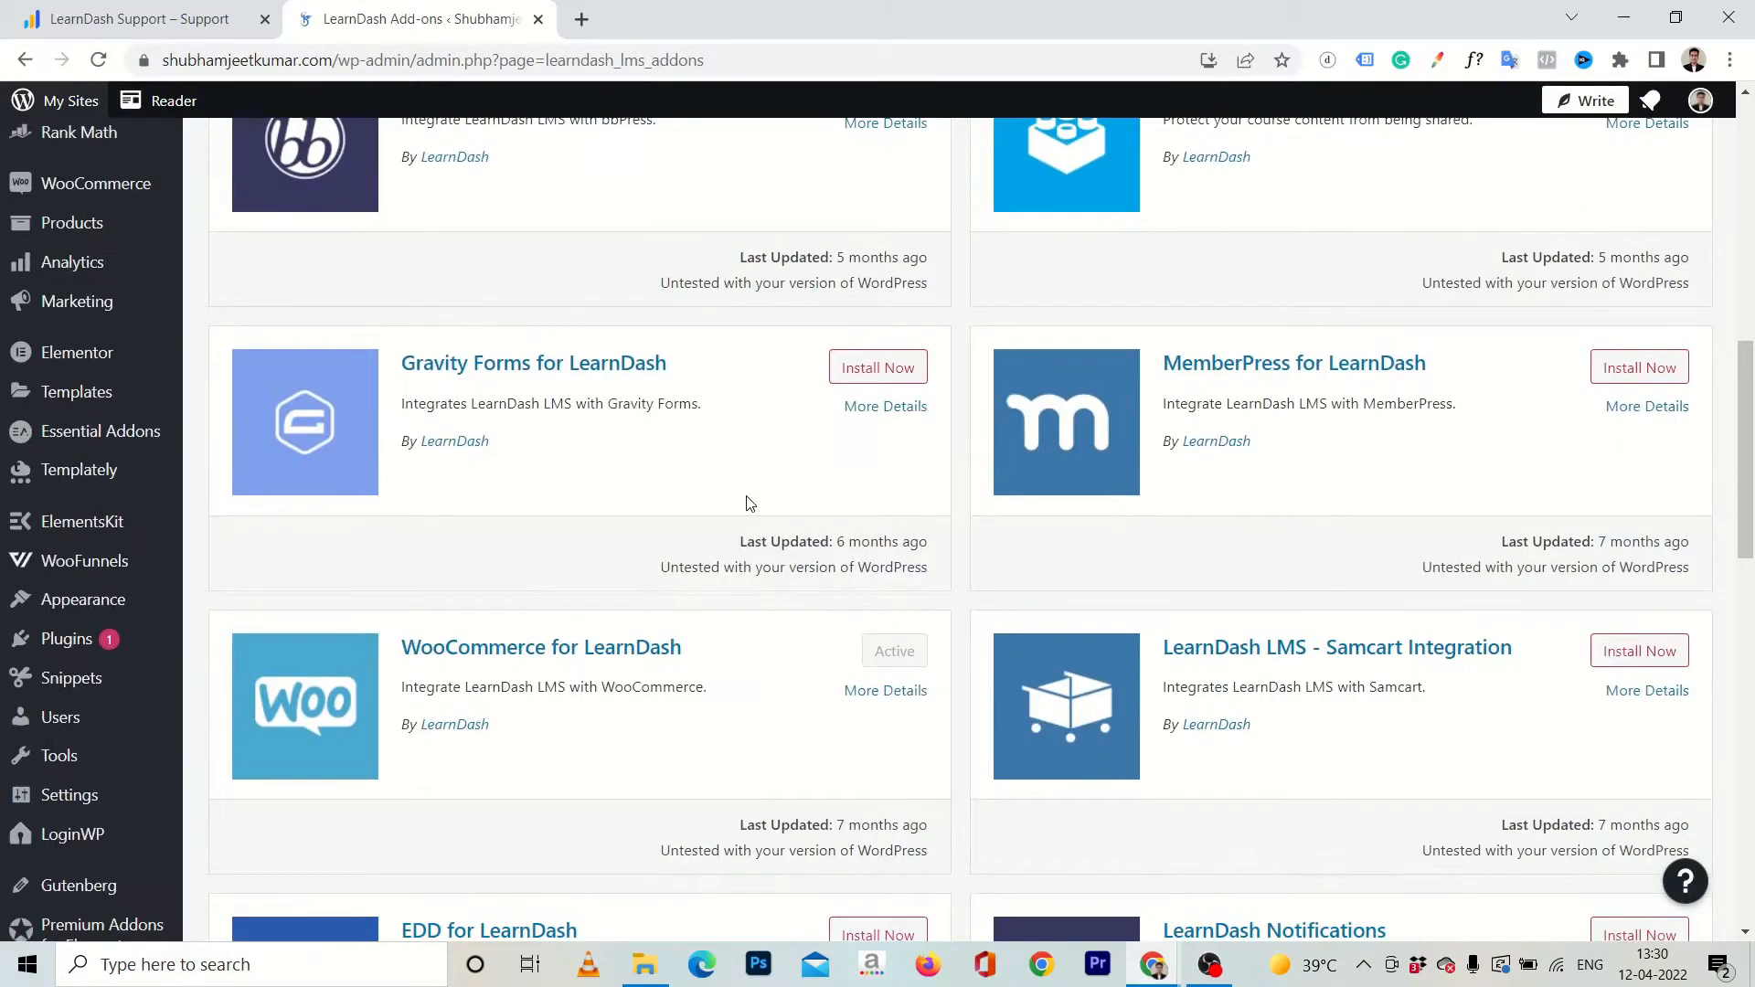
pyautogui.scroll(-1, 747, 503)
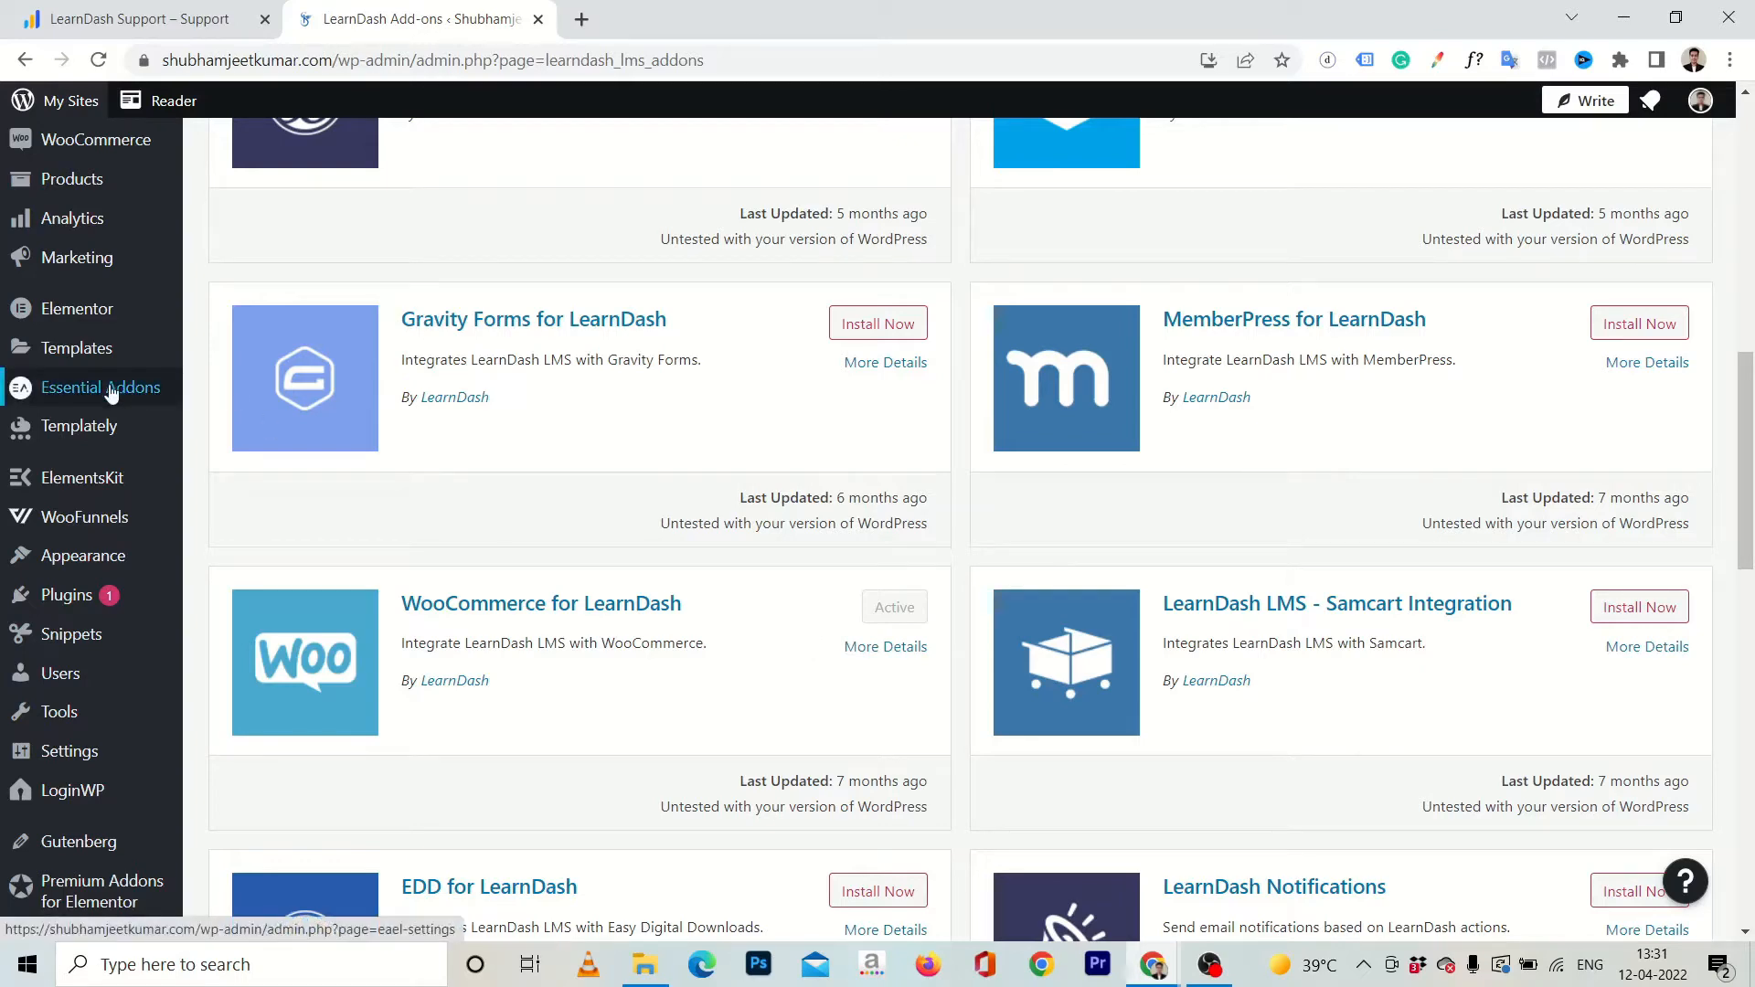
# Create a new WooCommerce product named "Demo Course".
pyautogui.scroll(2, 110, 391)
pyautogui.moveTo(53, 346)
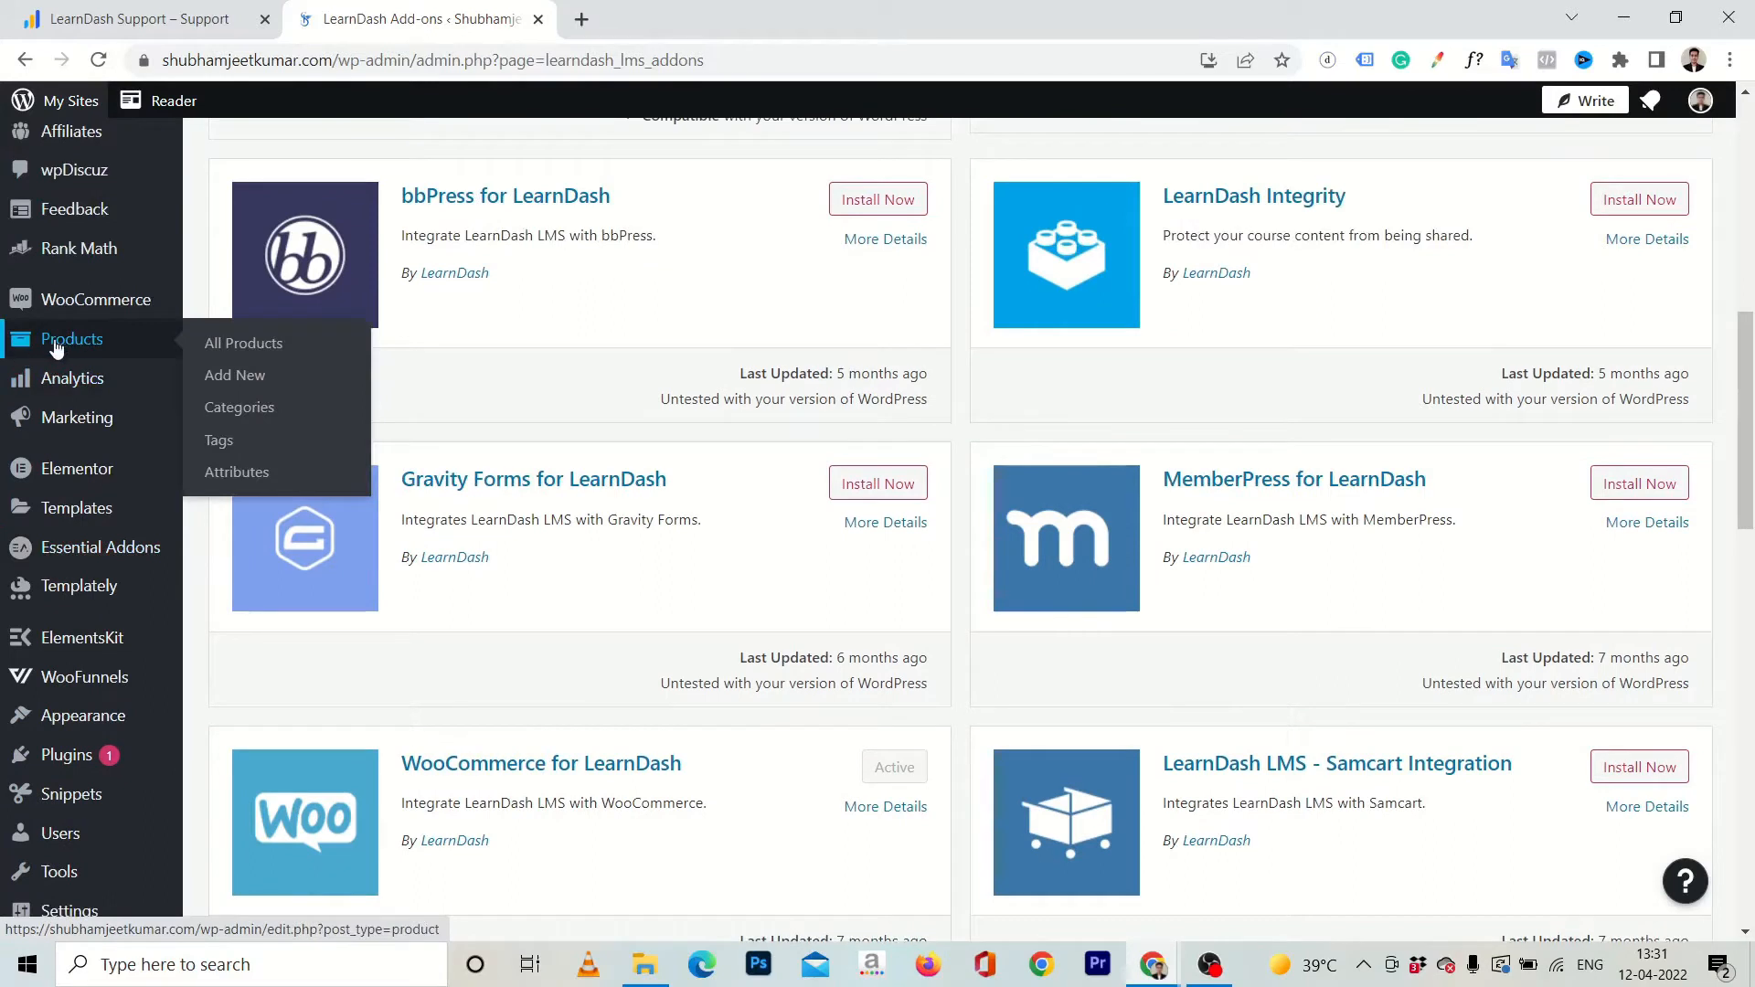
pyautogui.click(218, 390)
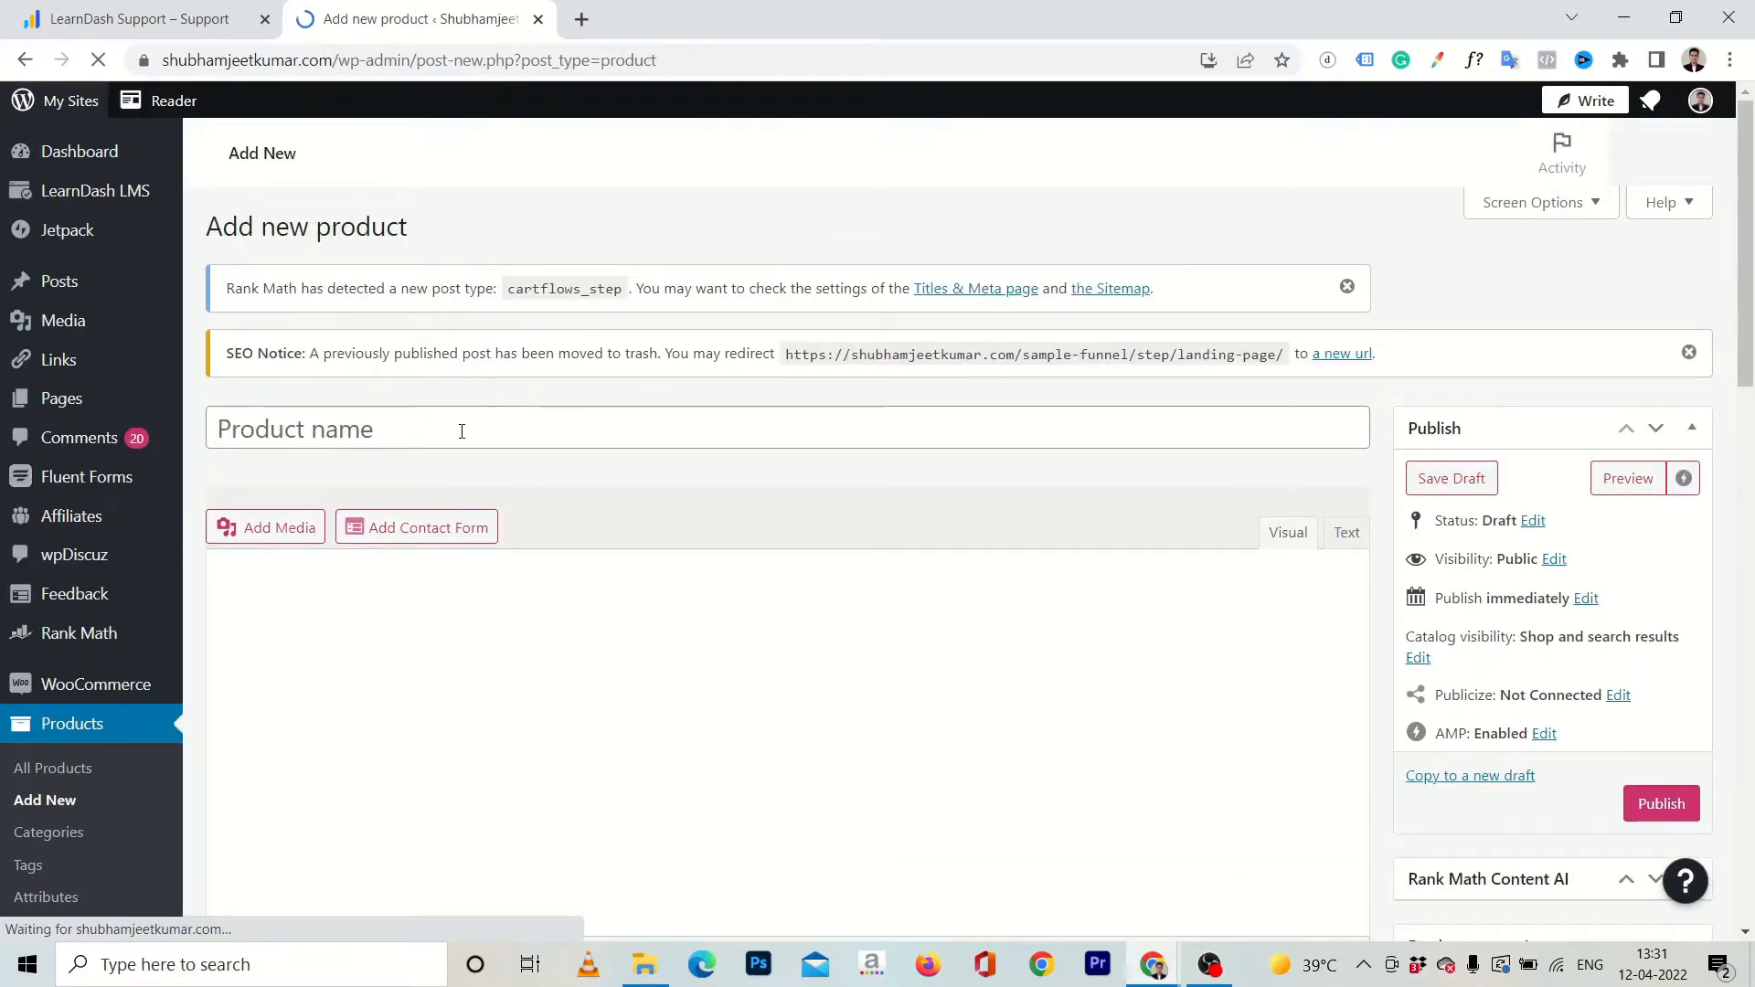
pyautogui.write('De')
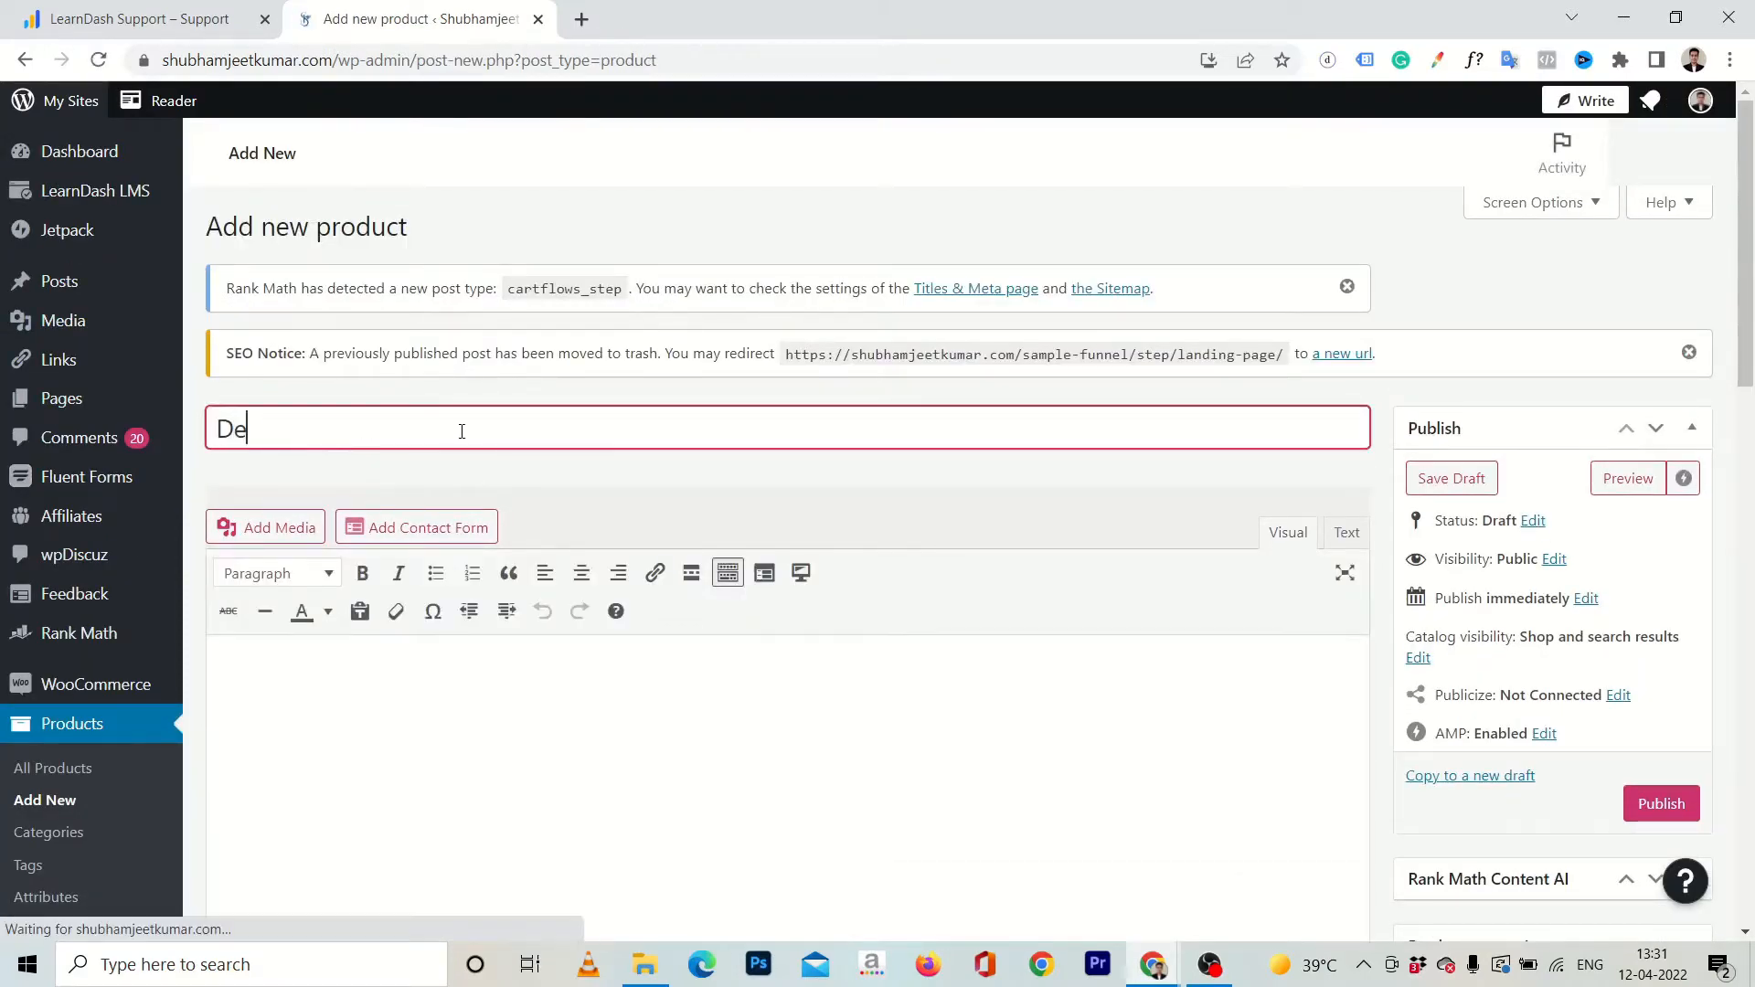
pyautogui.write('mo Course')
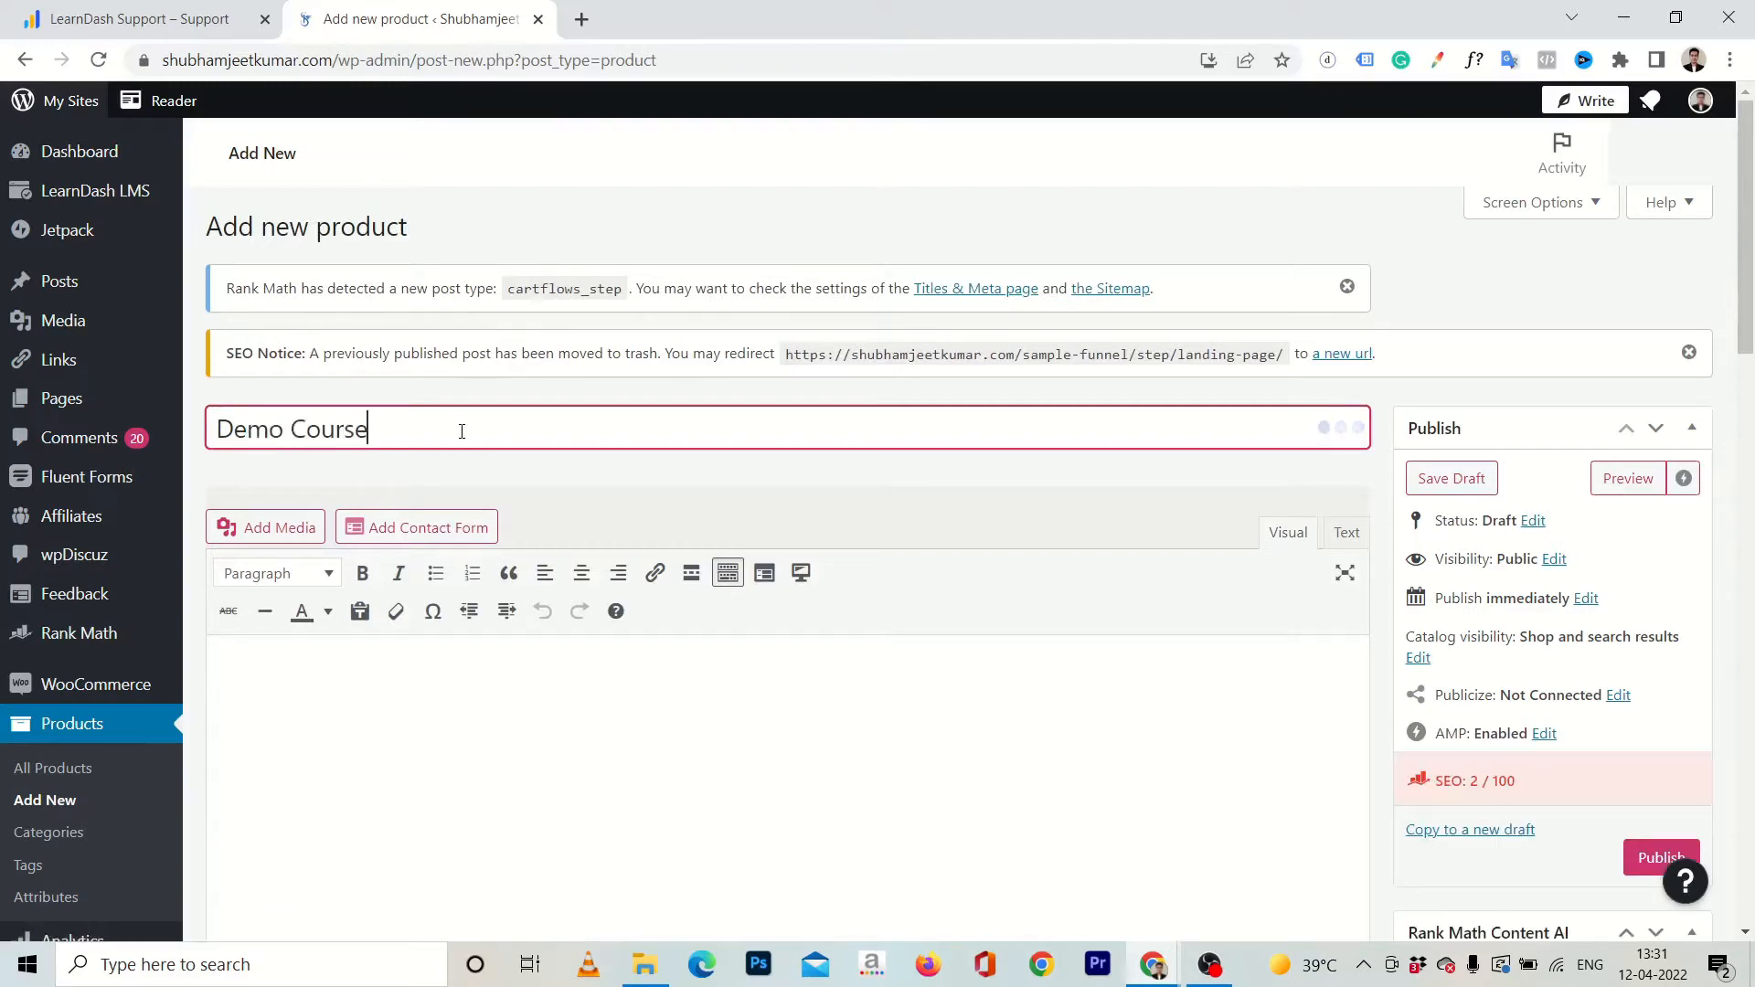
# Set the product type to Course and its regular price to ₹499.
pyautogui.scroll(-4, 462, 431)
pyautogui.scroll(3, 458, 431)
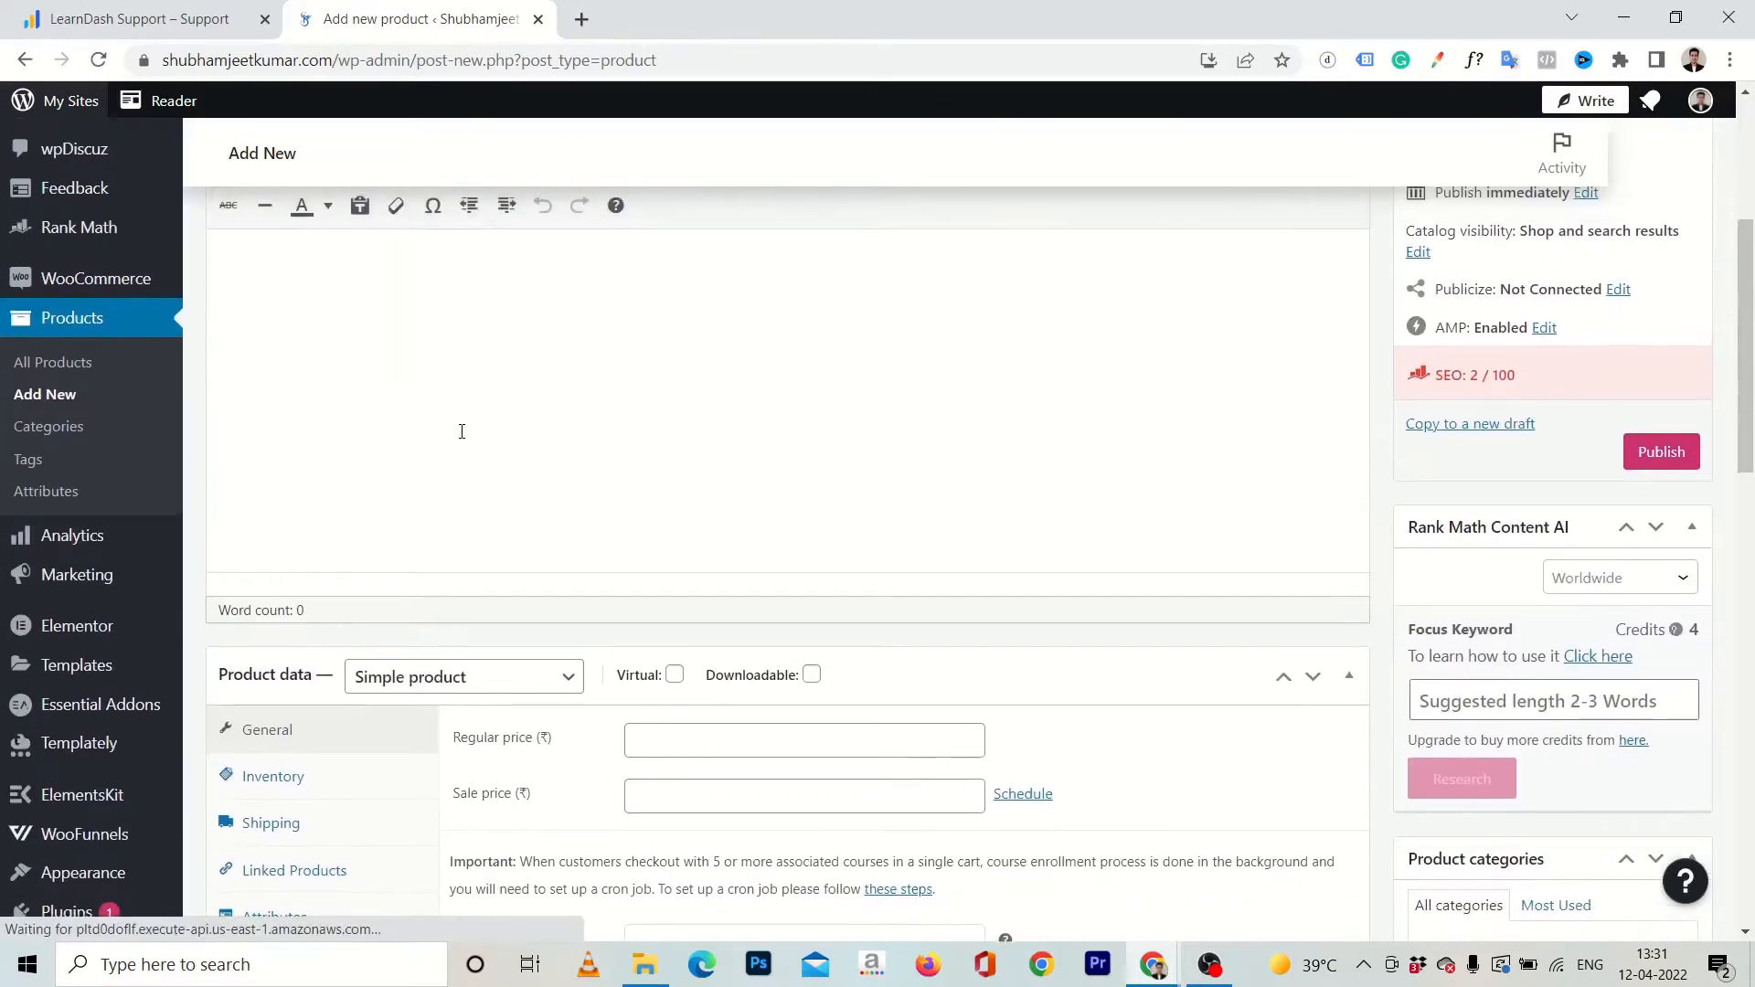
pyautogui.scroll(-5, 434, 471)
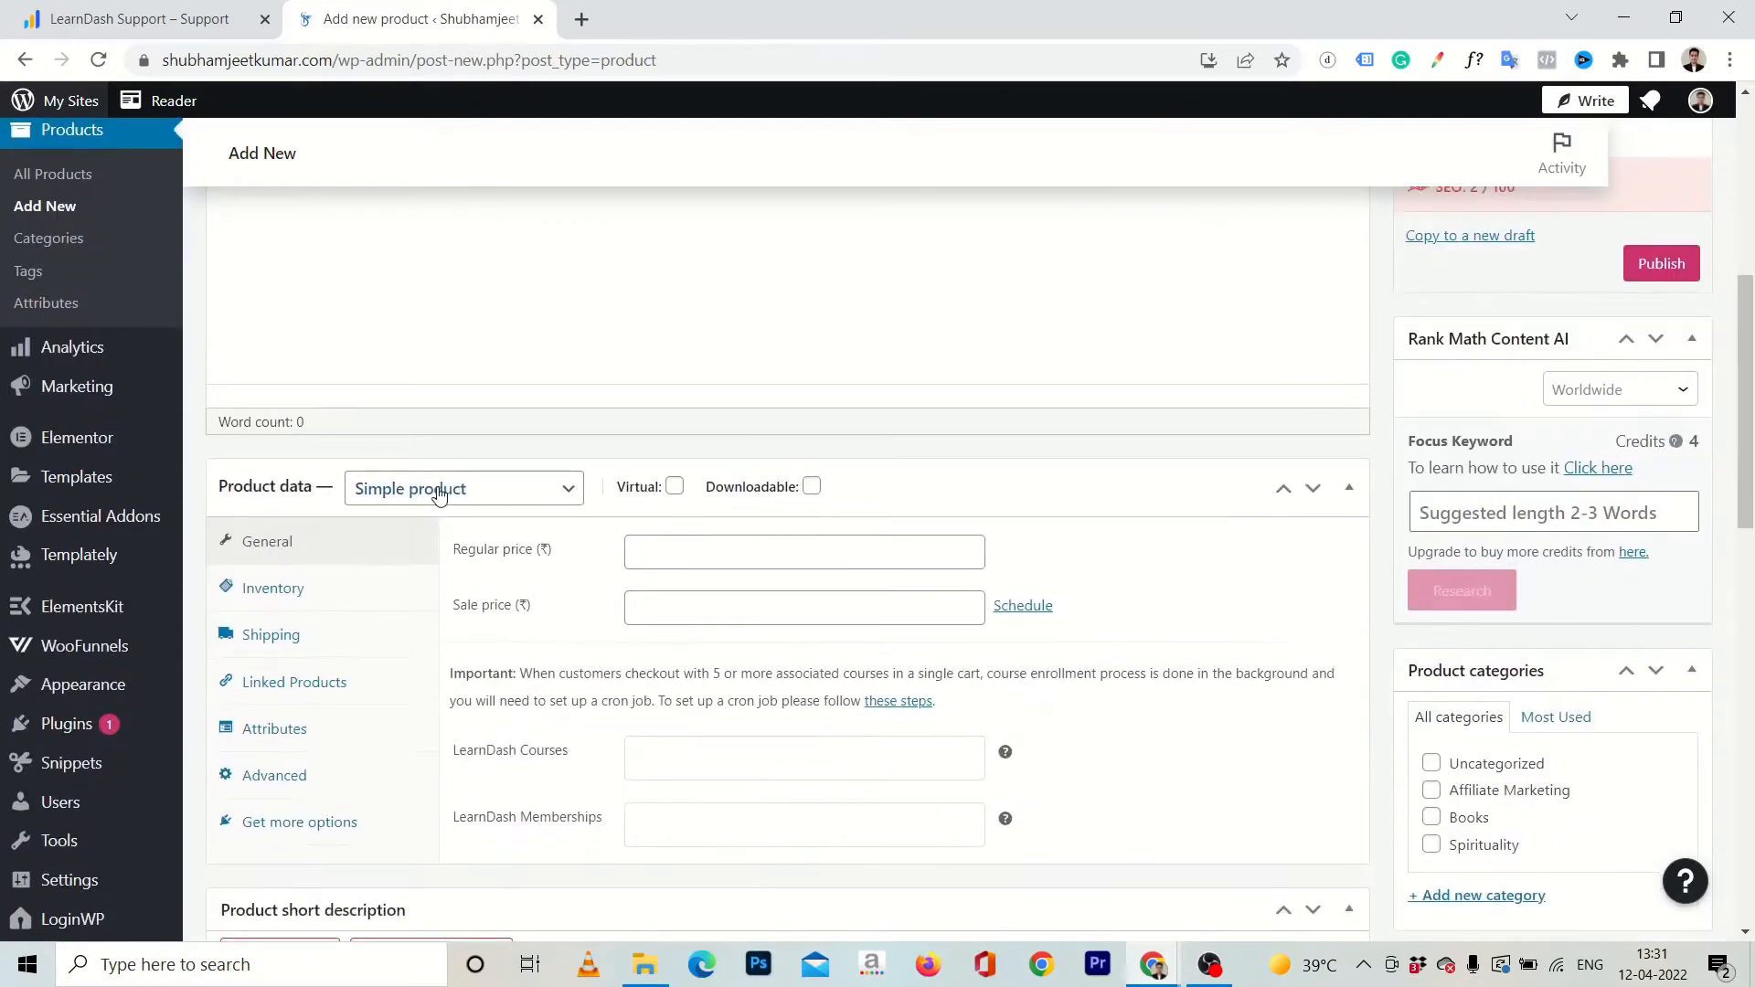
pyautogui.click(440, 493)
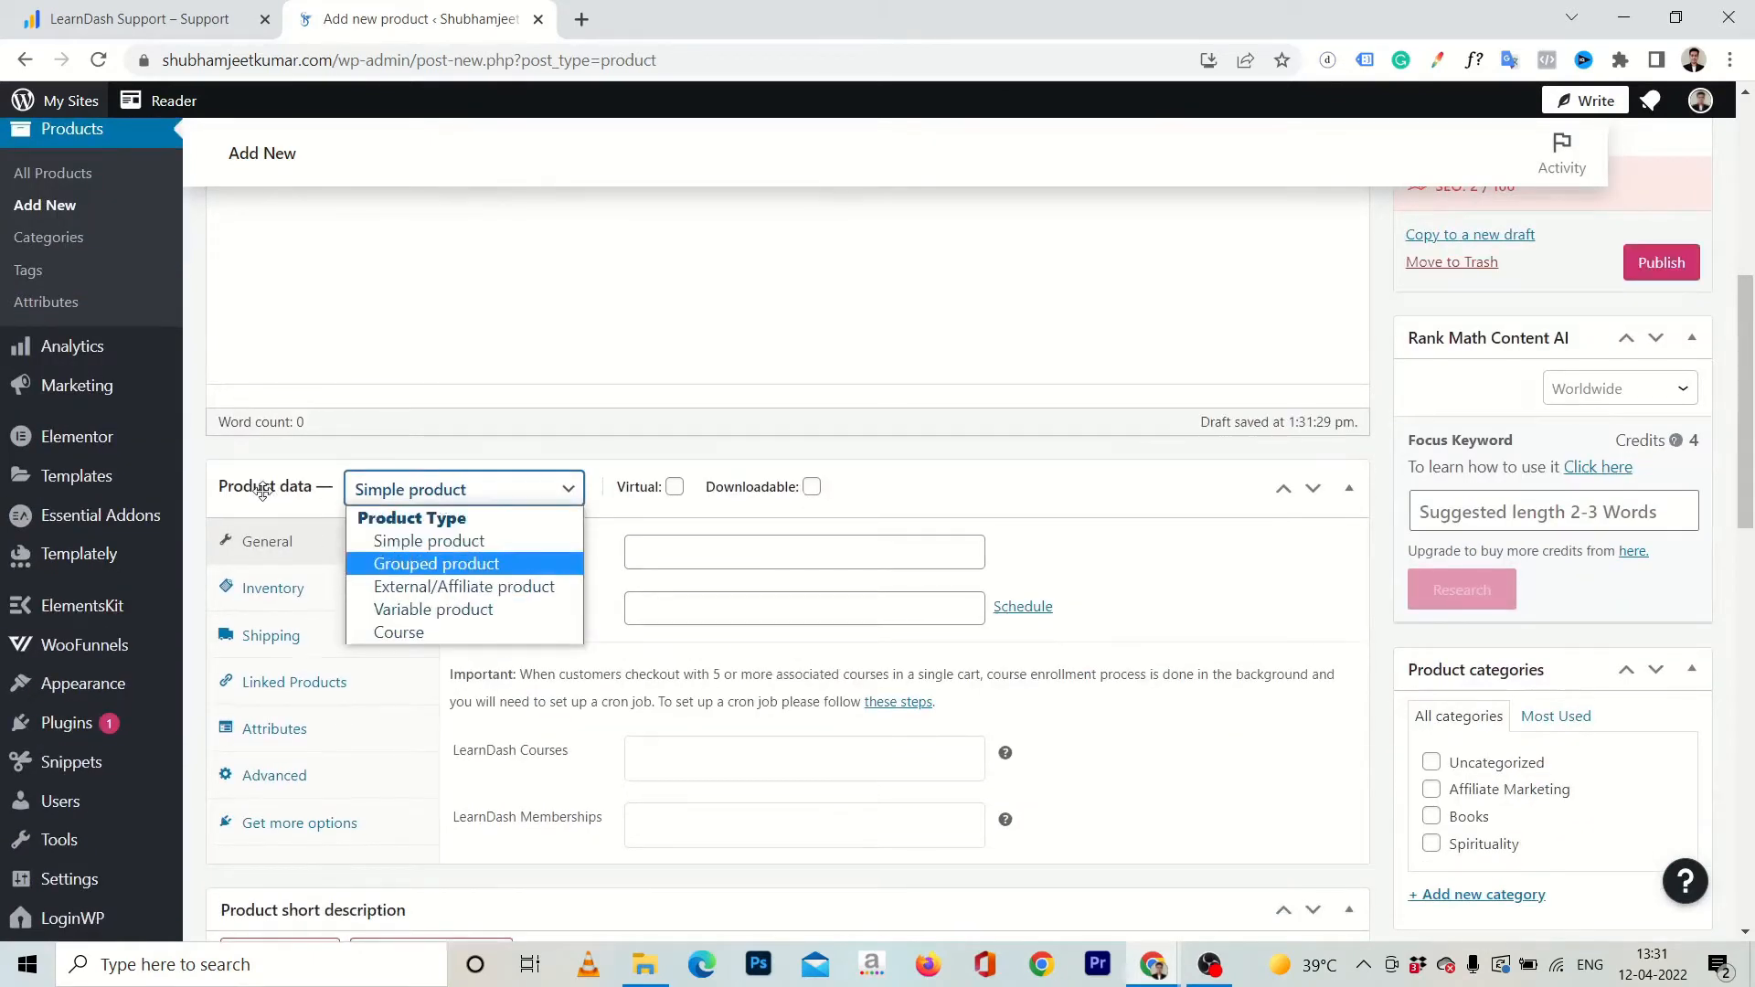
pyautogui.click(402, 635)
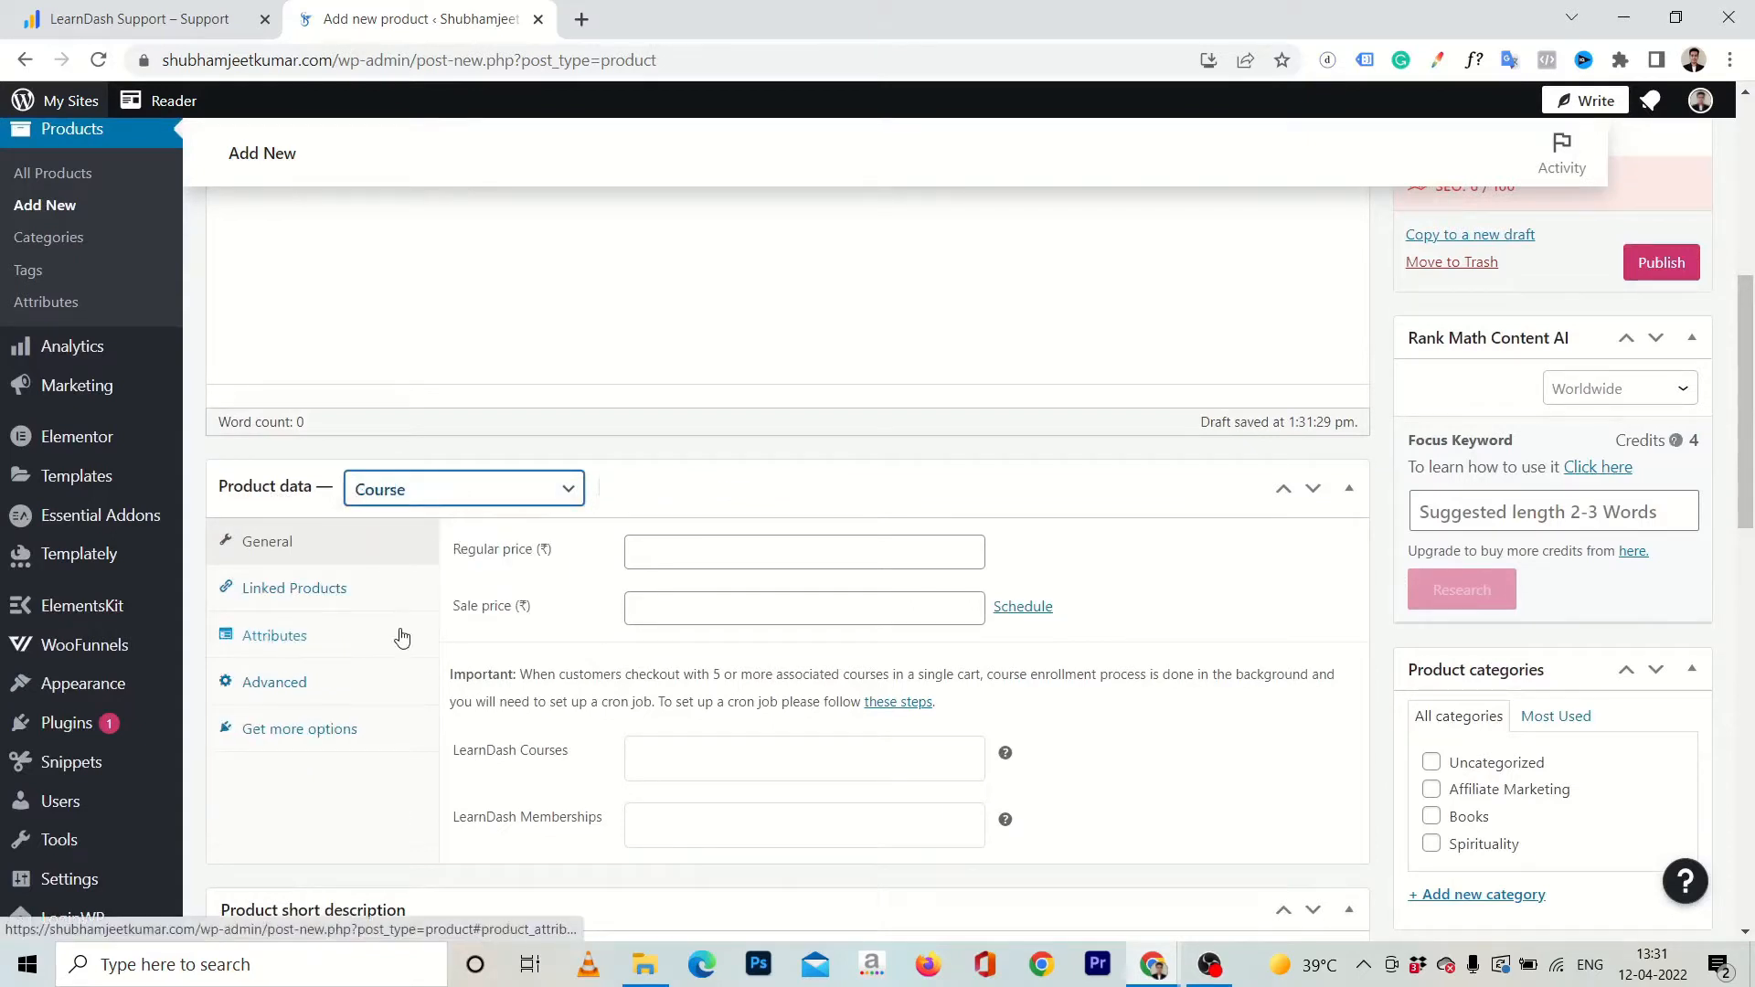
pyautogui.scroll(-1, 540, 613)
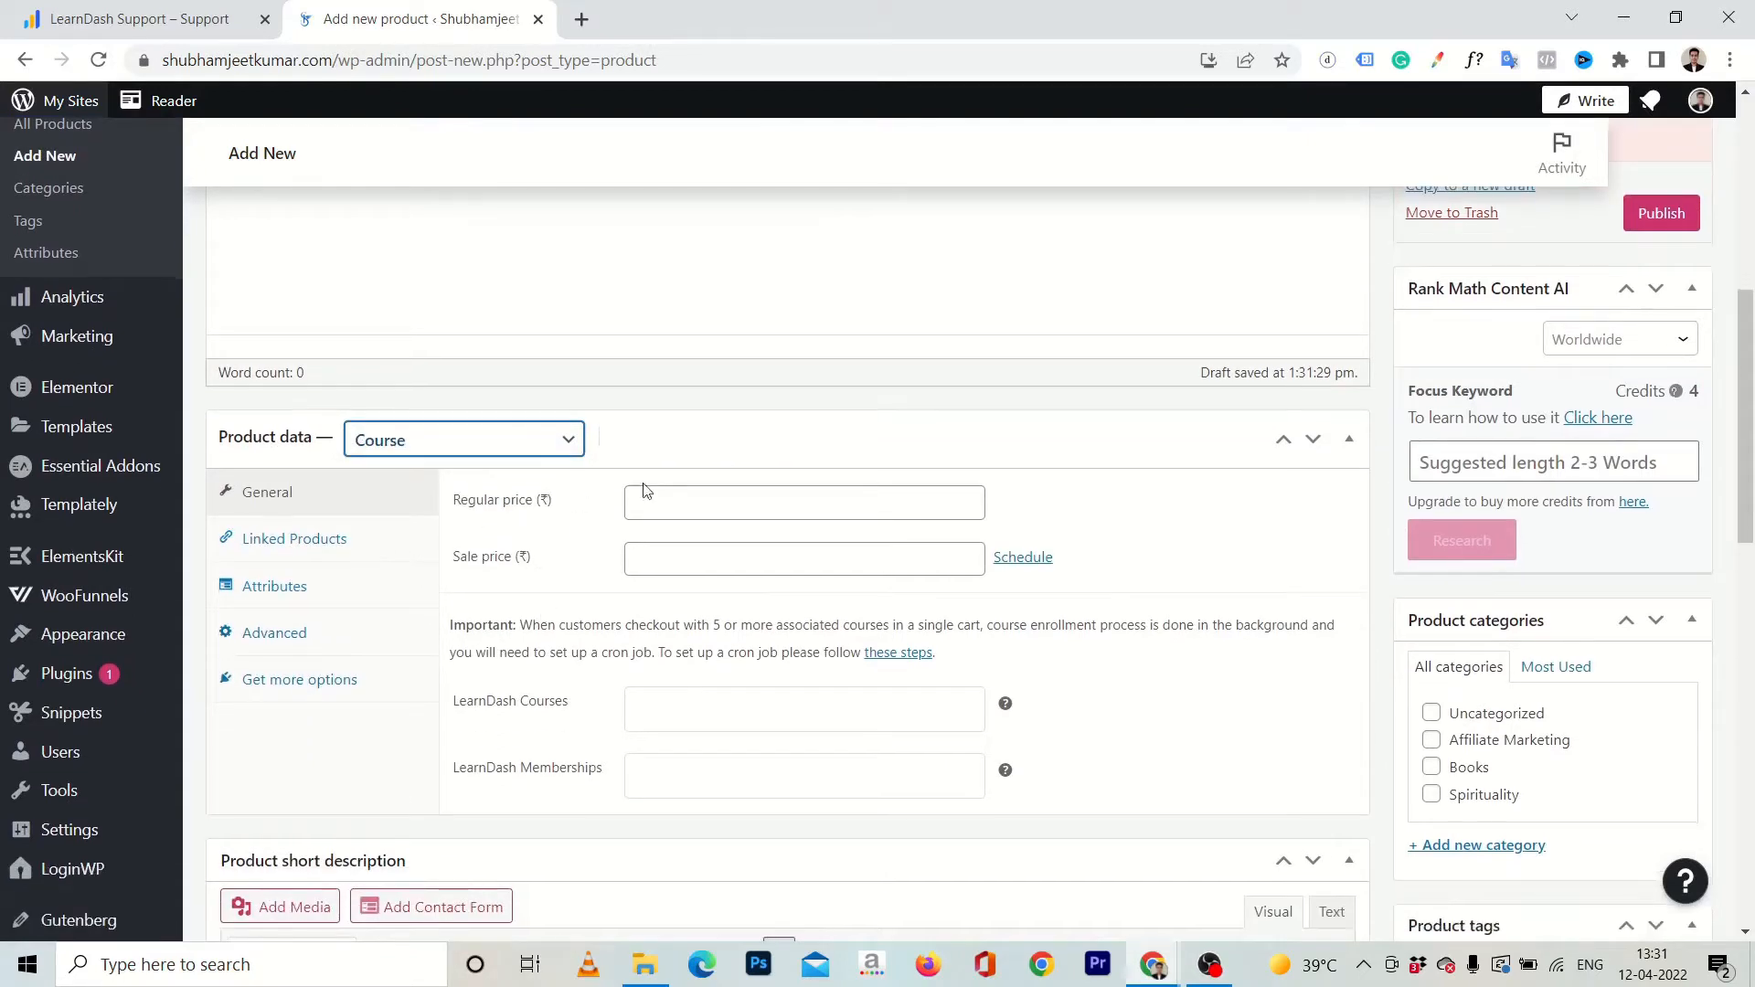
pyautogui.click(687, 494)
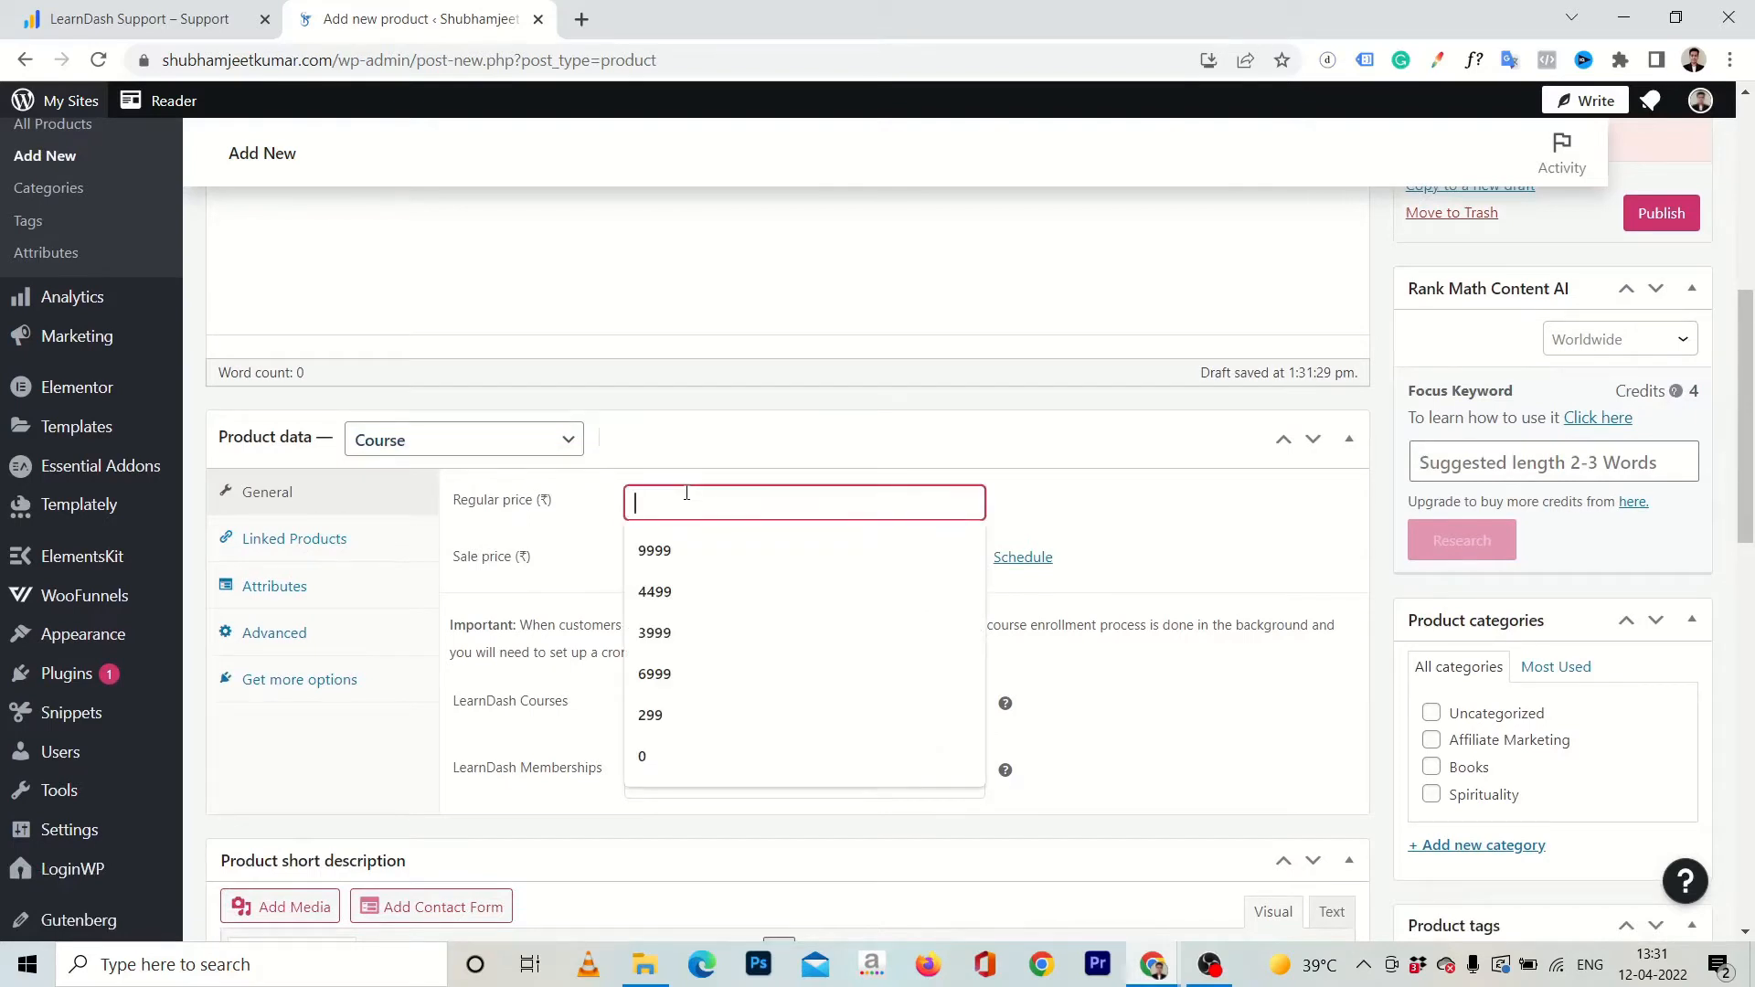
pyautogui.write('499')
pyautogui.click(592, 561)
pyautogui.click(680, 564)
pyautogui.write('499')
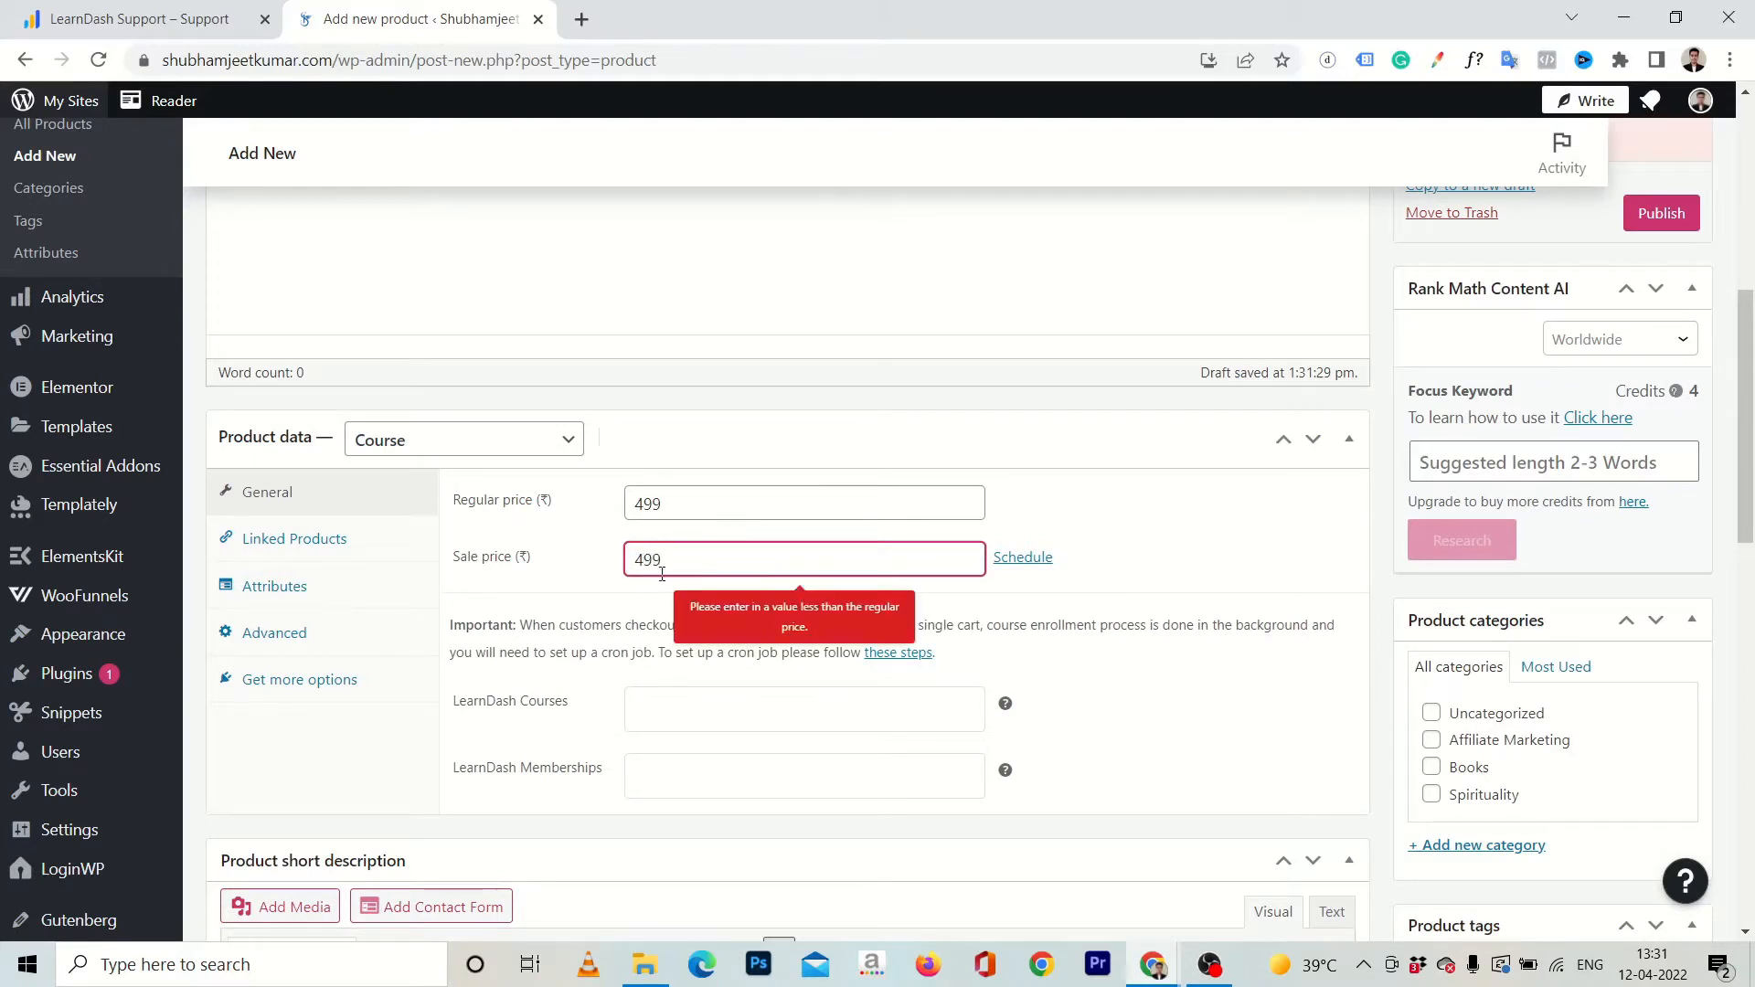
pyautogui.press('BackSpace')
pyautogui.press('BackSpace')
pyautogui.press('BackSpace')
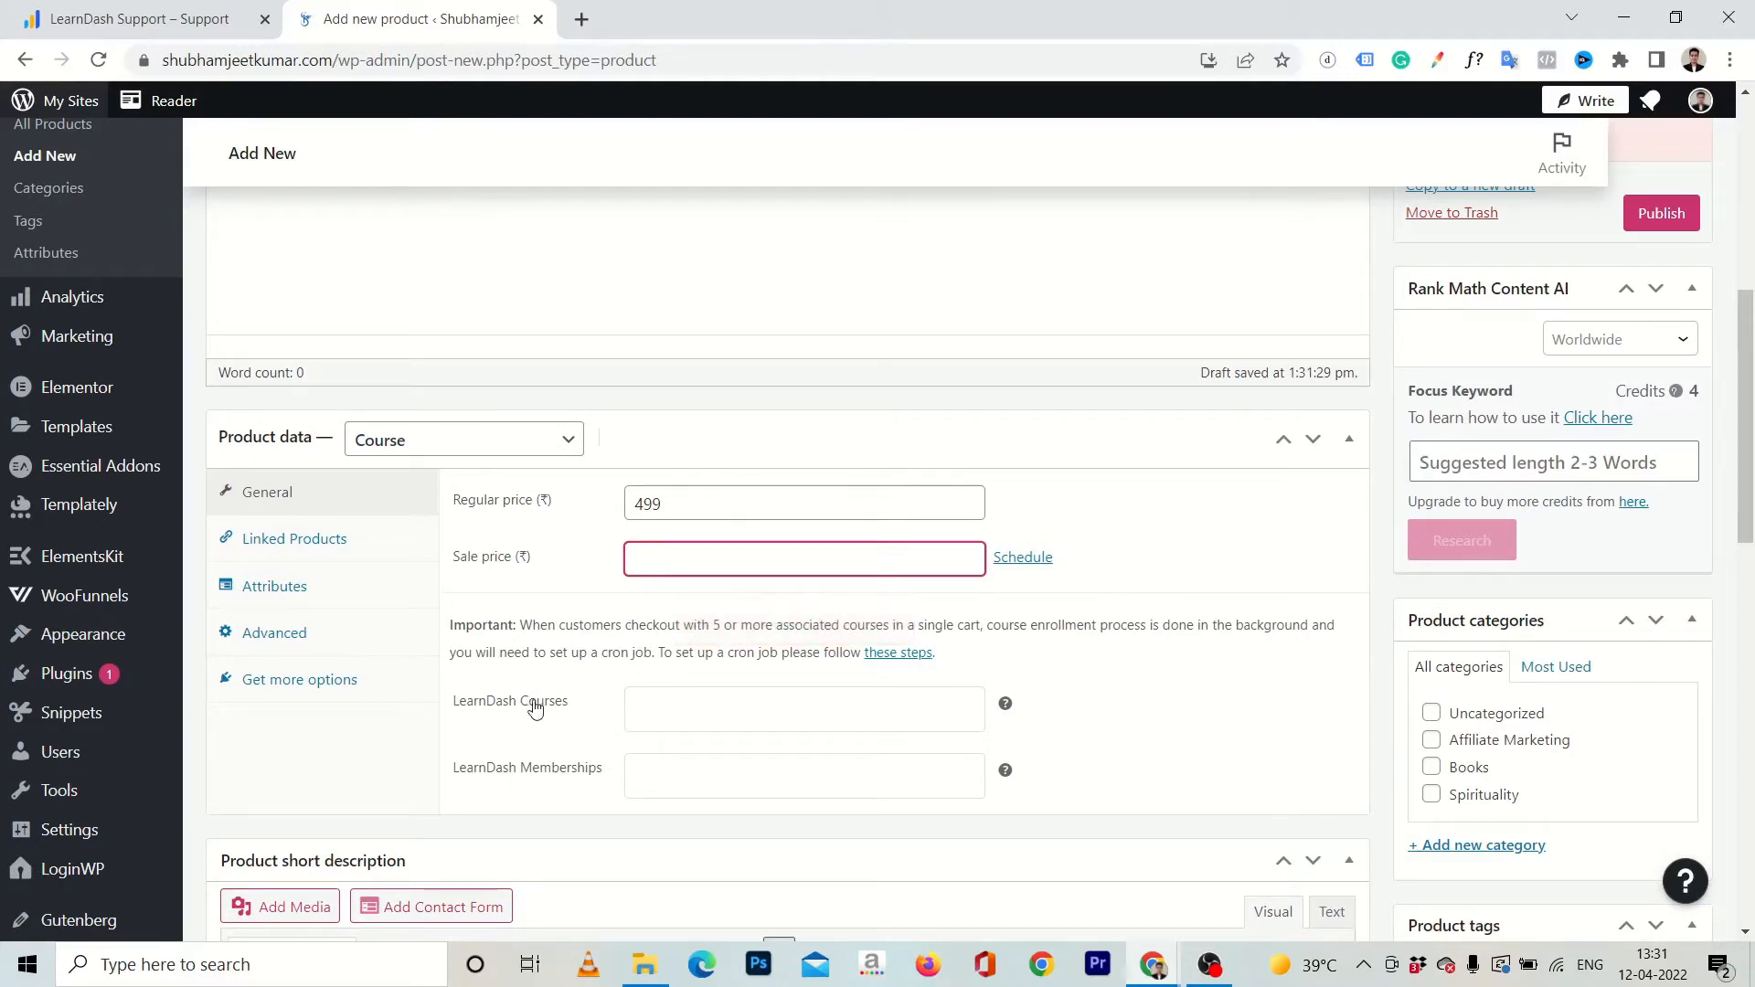
# Link the LearnDash course "Demo Course" to the product.
pyautogui.click(686, 702)
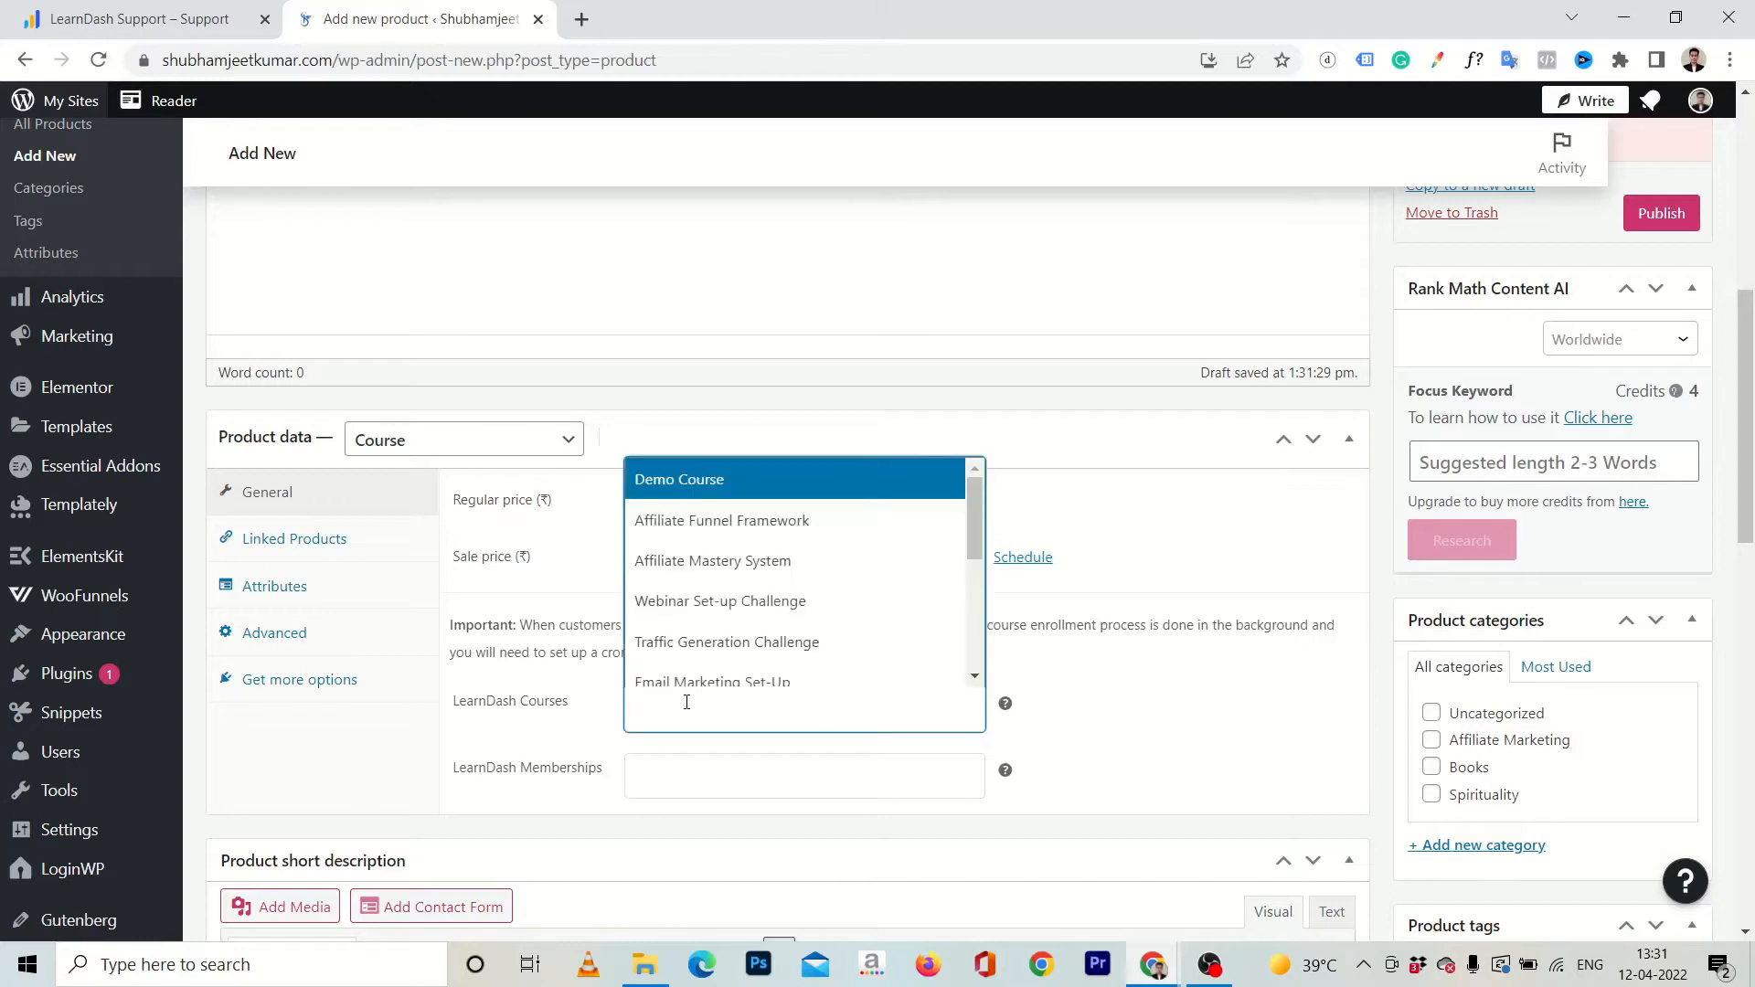
pyautogui.click(697, 480)
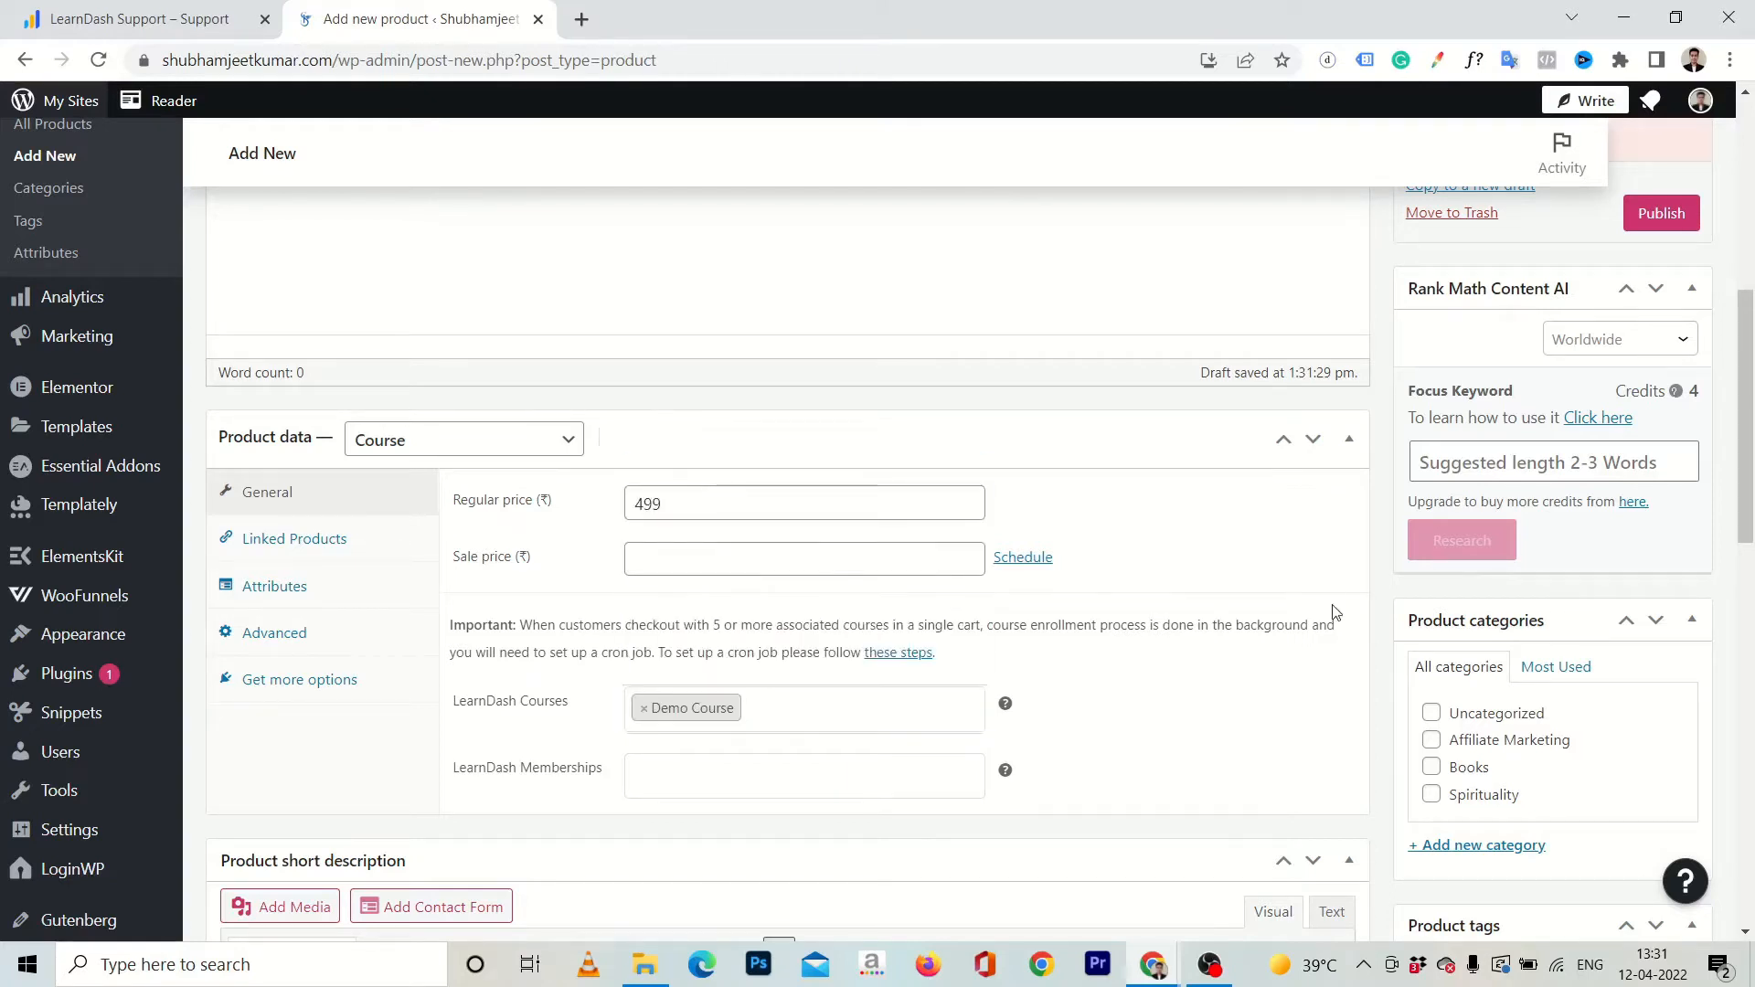
pyautogui.scroll(-2, 1334, 612)
pyautogui.scroll(1, 1262, 585)
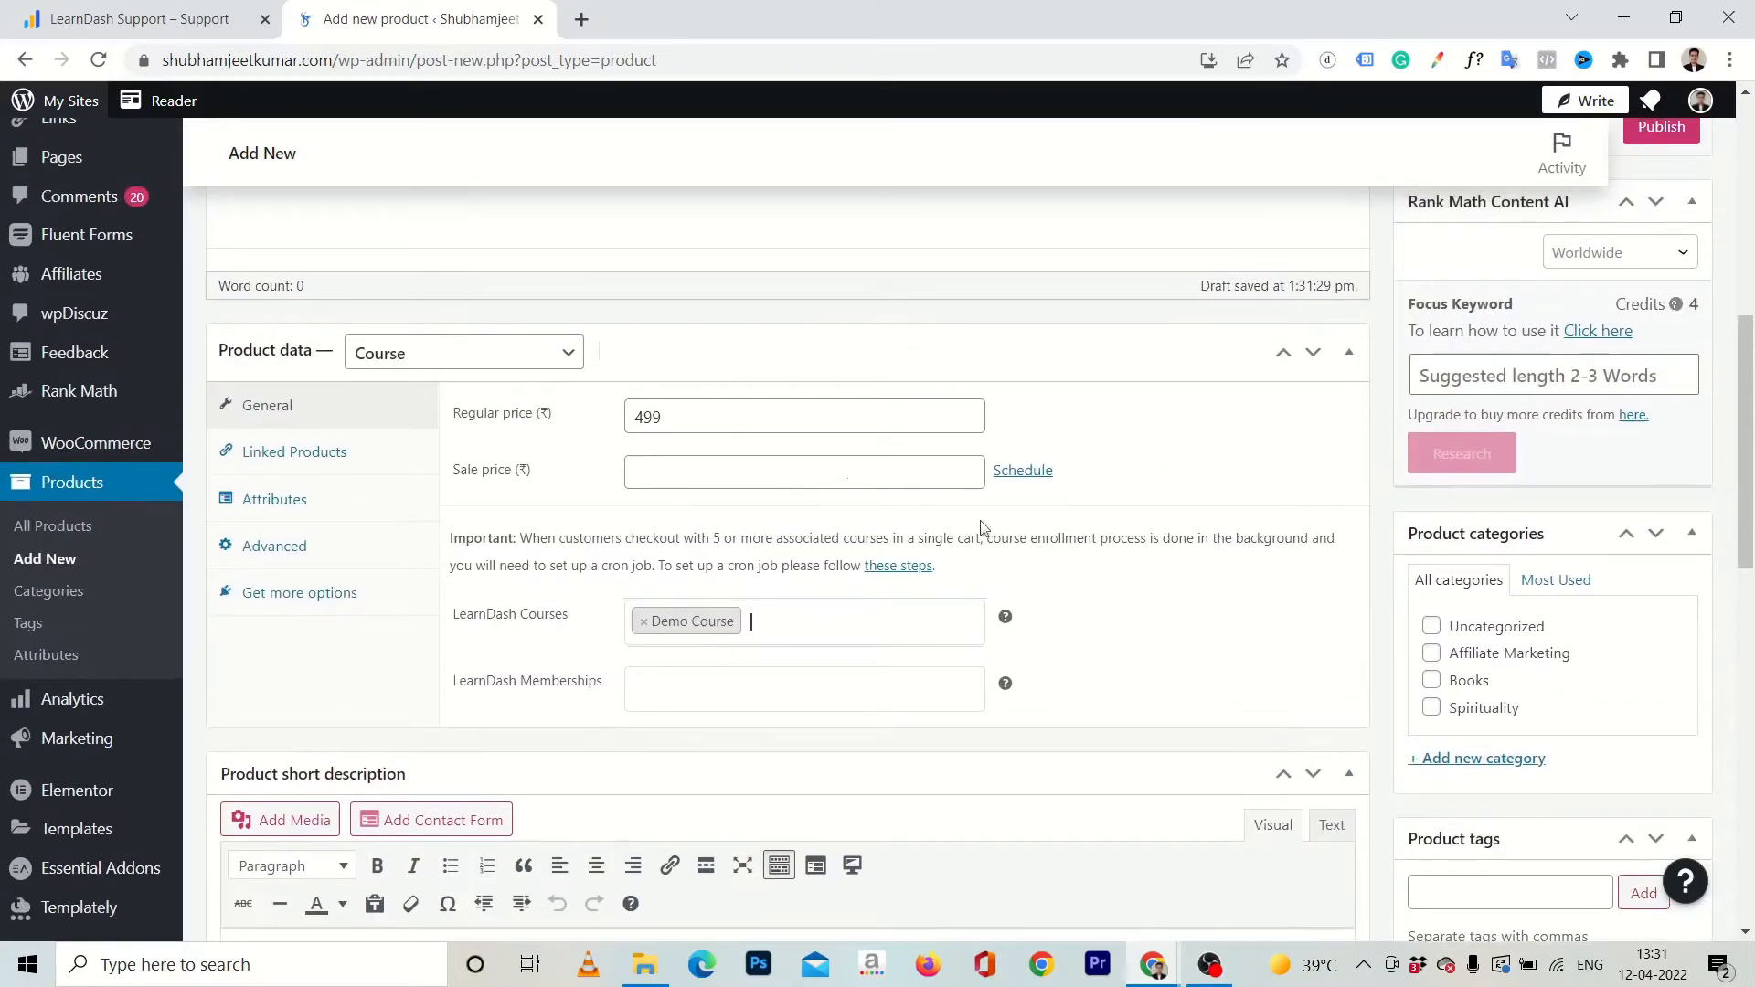
# Review the product's extension suggestions, advanced, attribute and linked-product settings, and return to its general data.
pyautogui.click(248, 593)
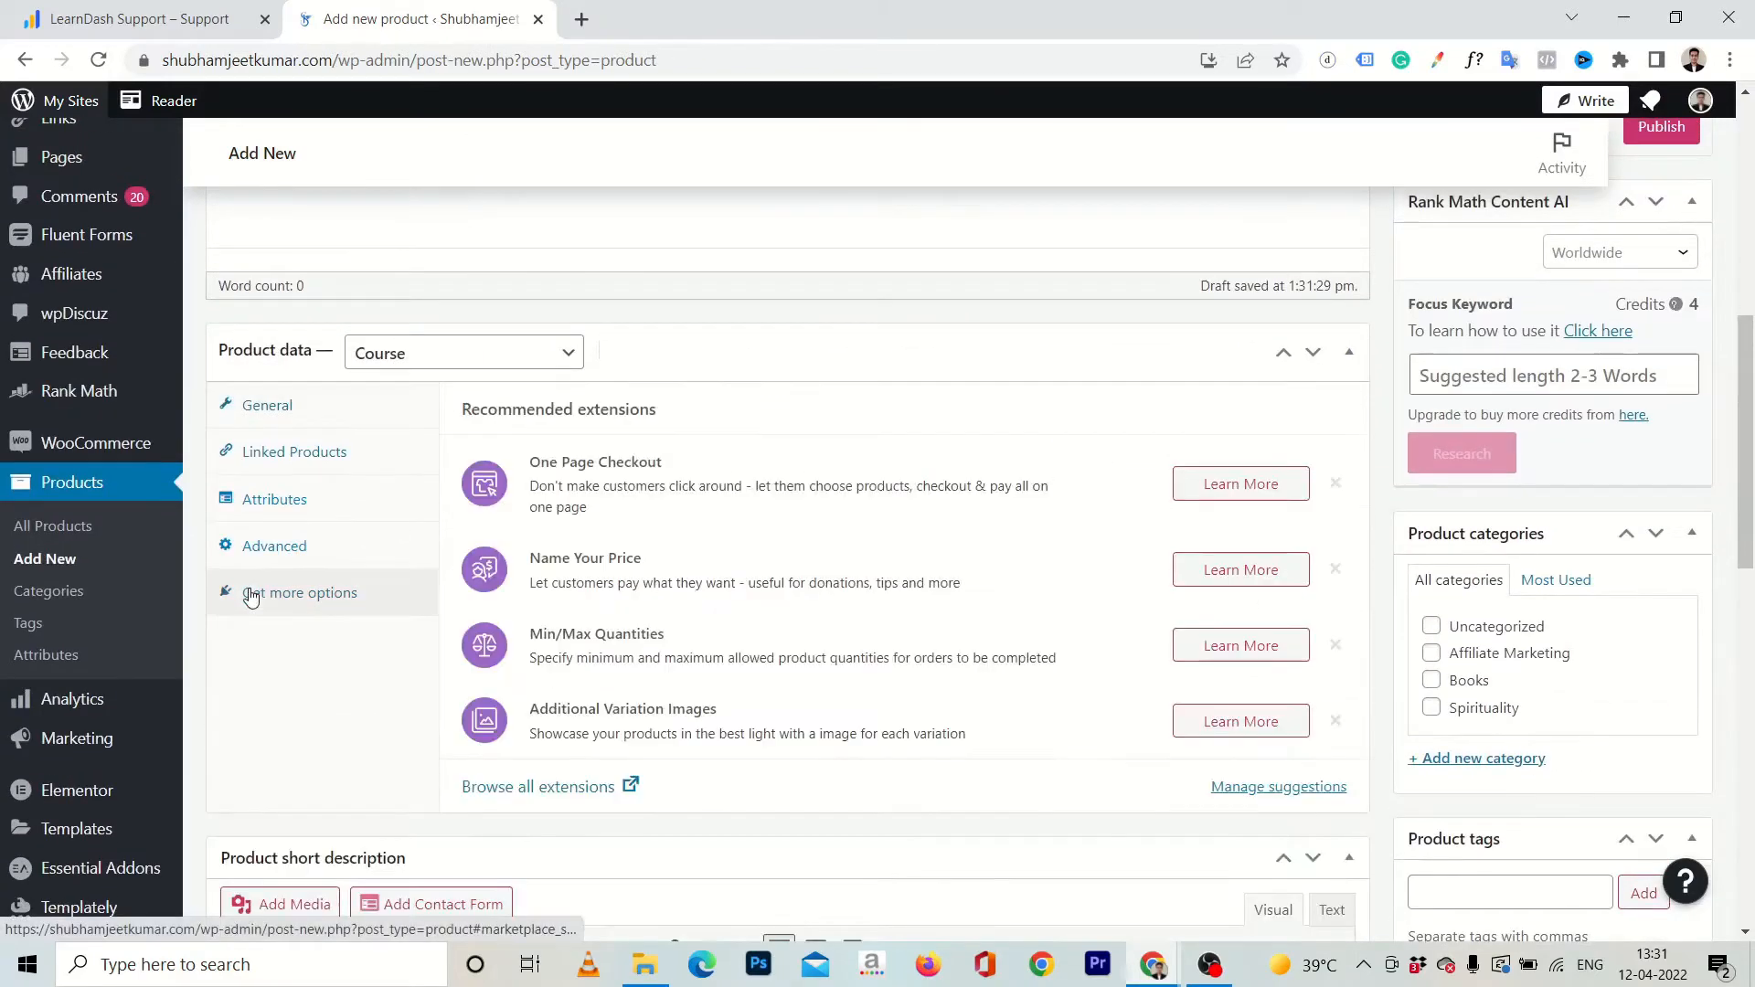
pyautogui.click(277, 550)
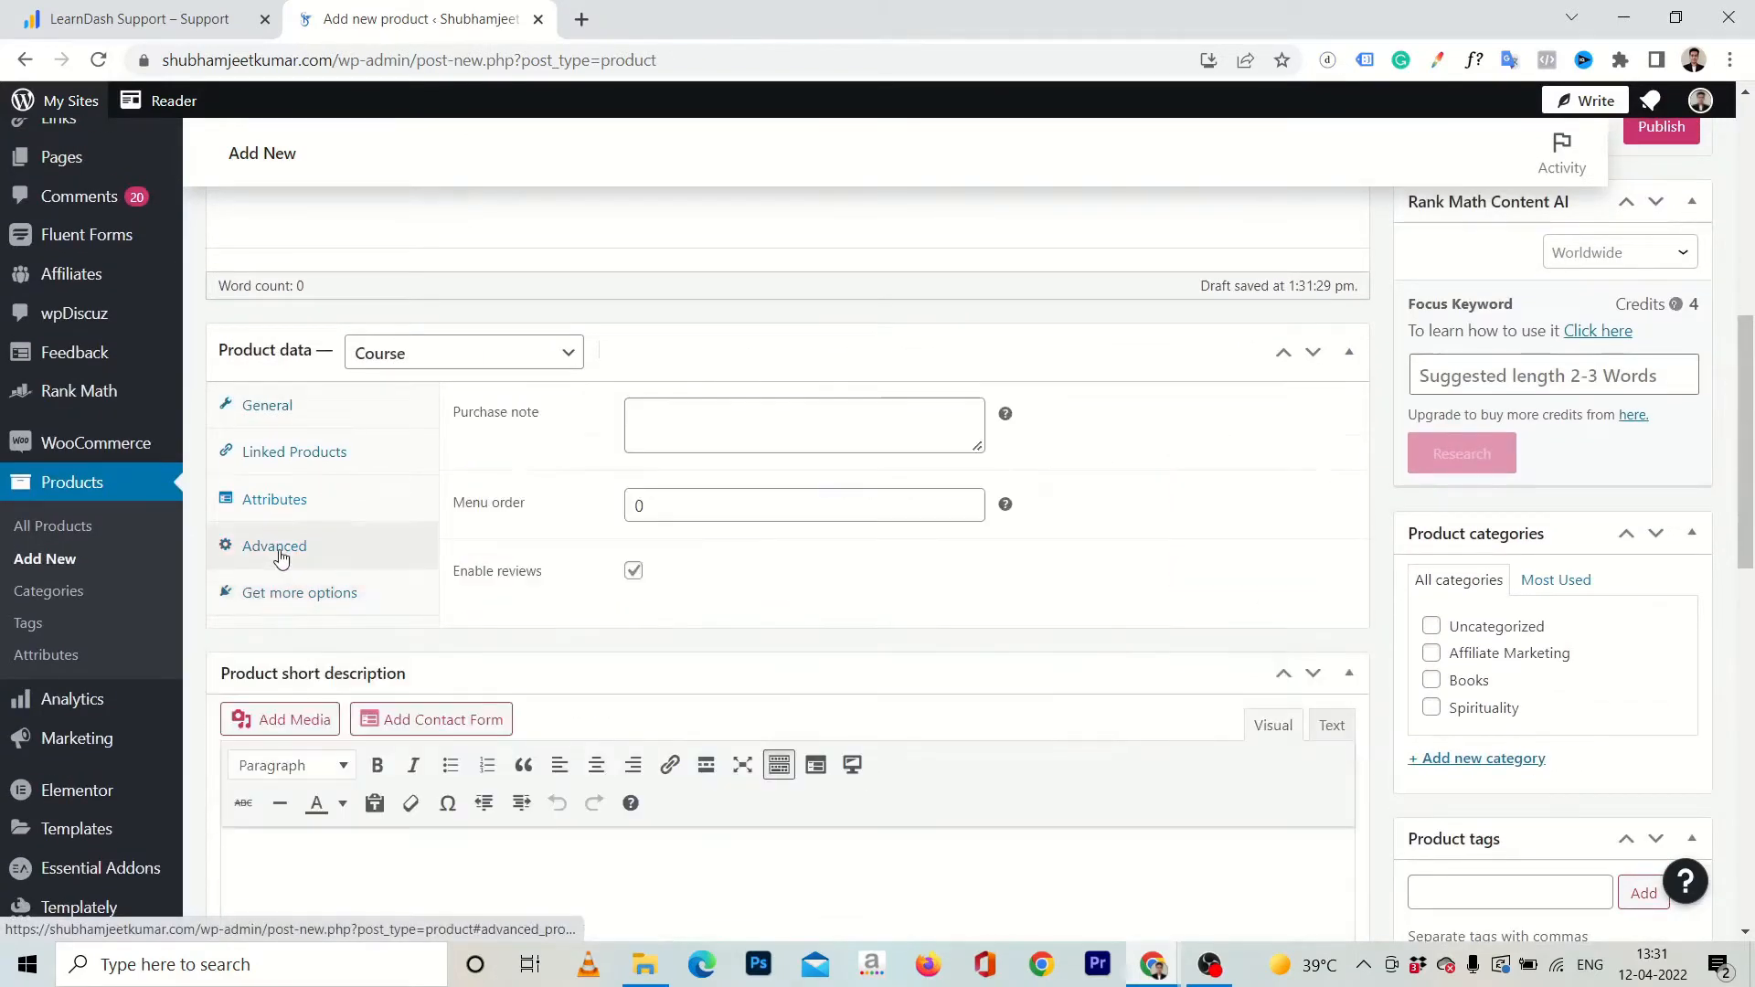
pyautogui.click(274, 501)
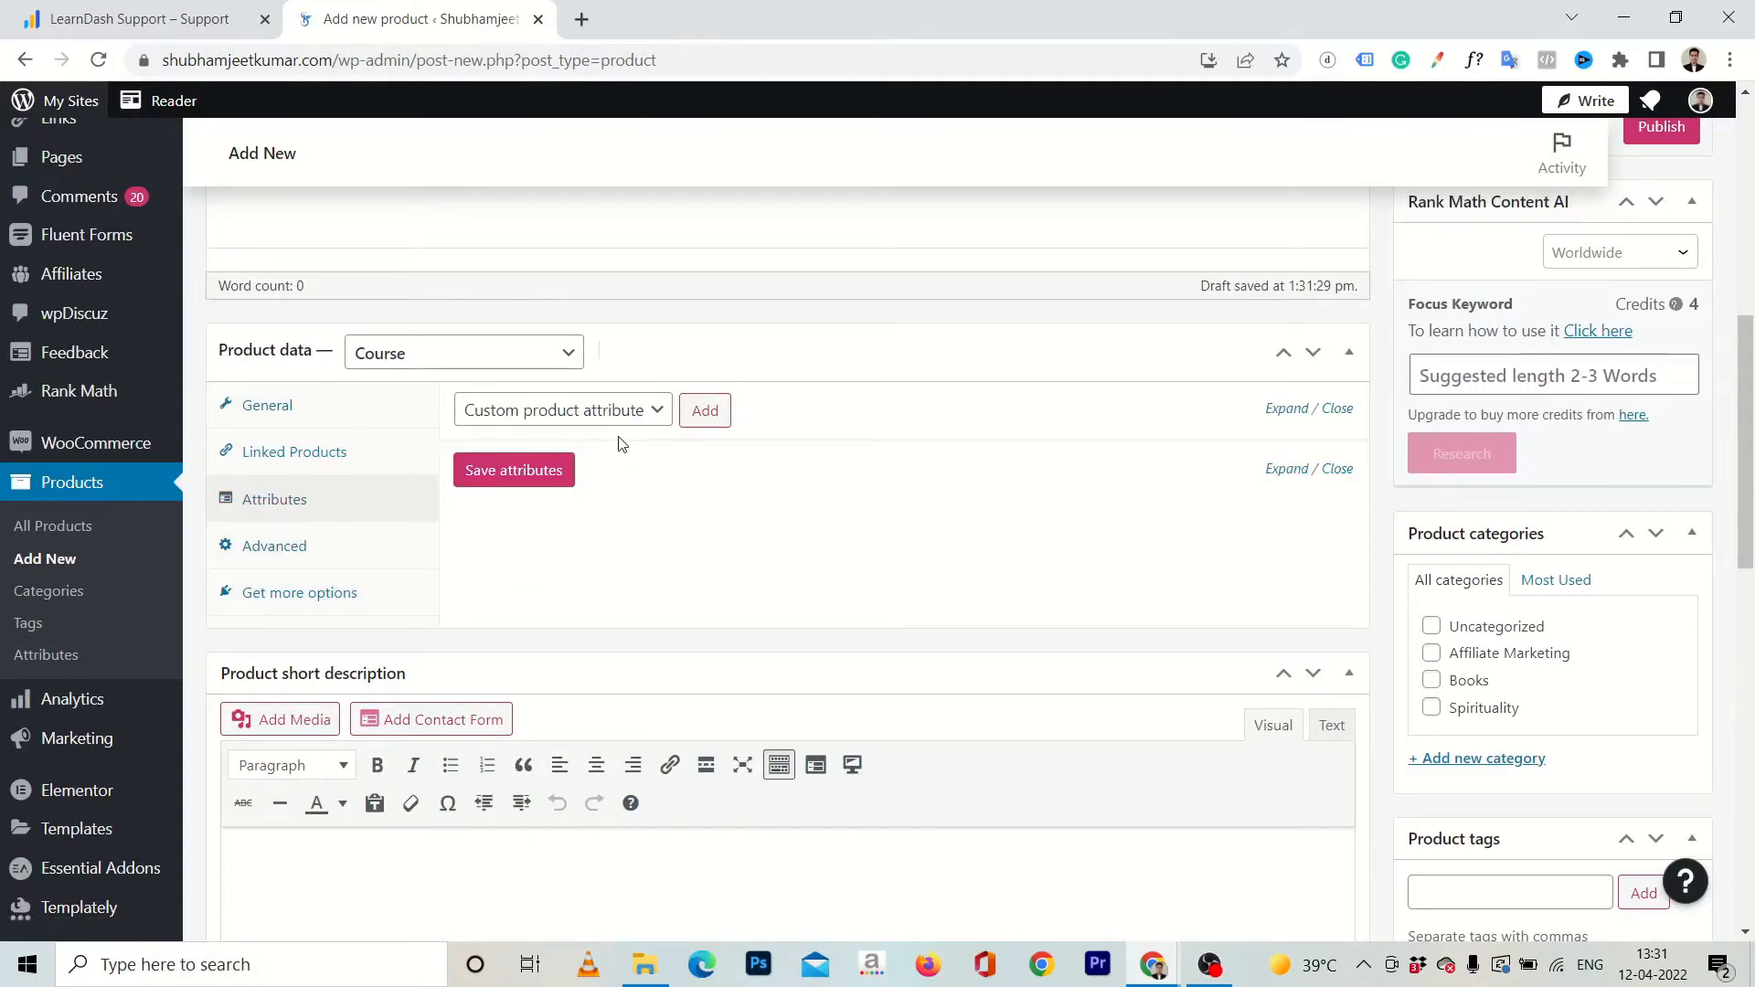
pyautogui.click(345, 451)
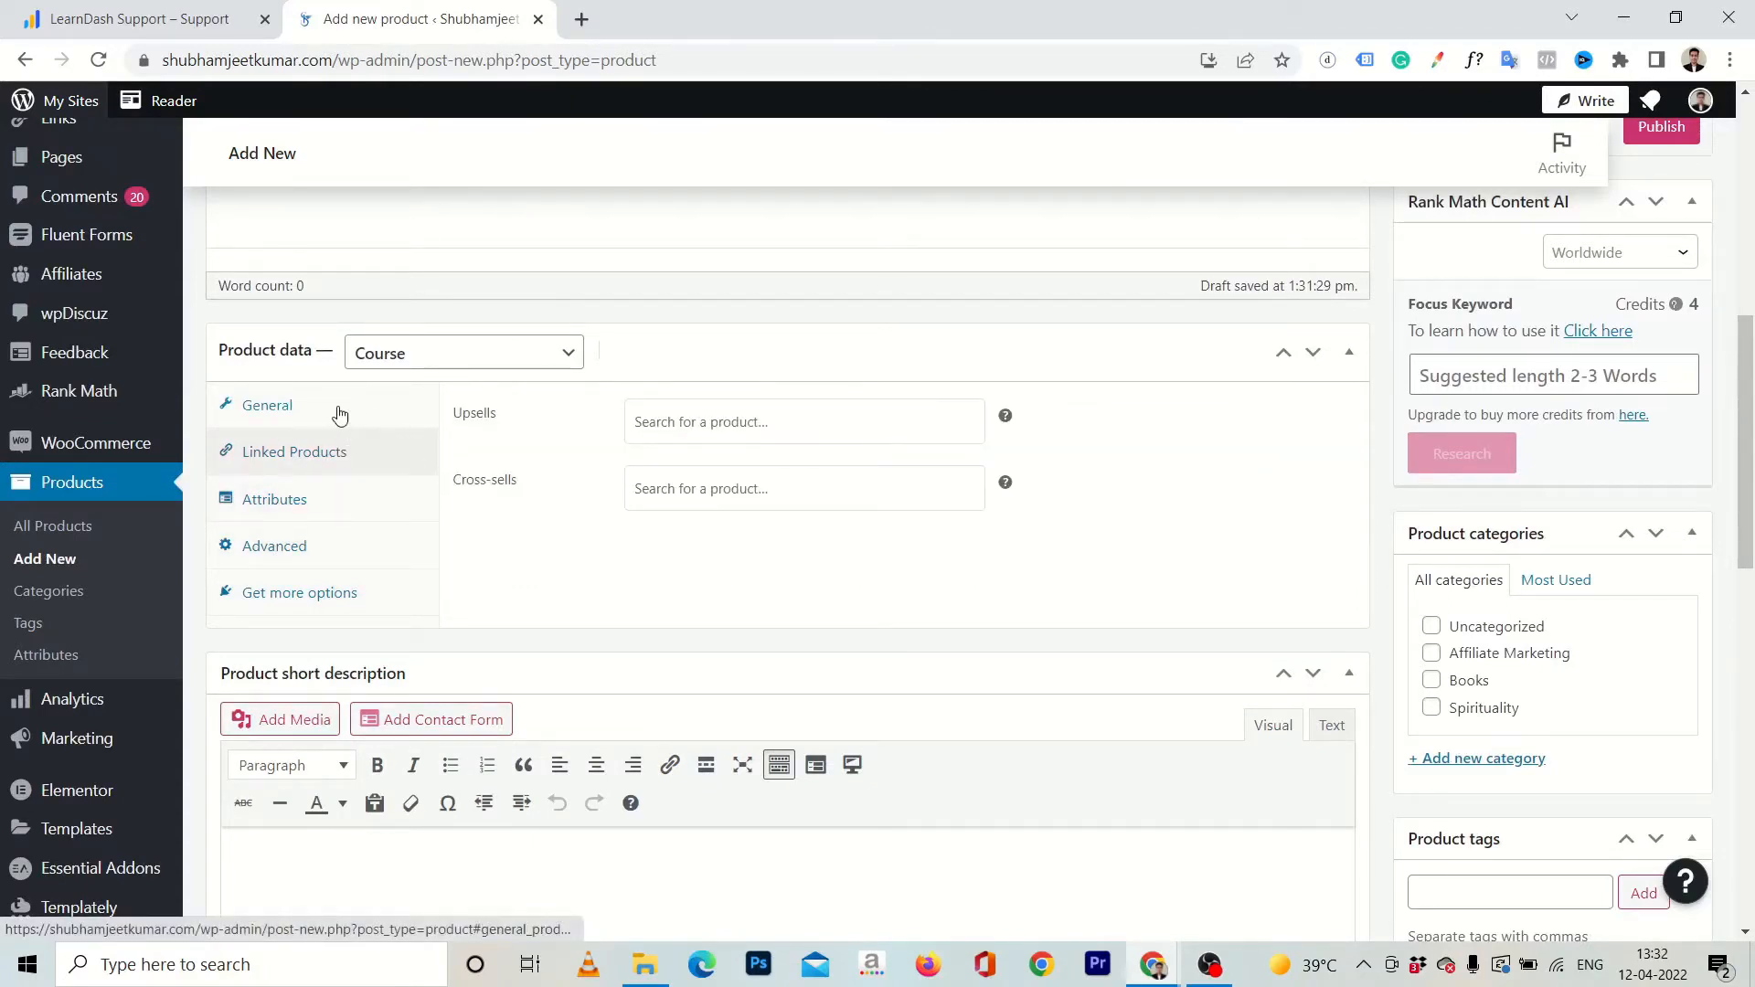
pyautogui.click(339, 415)
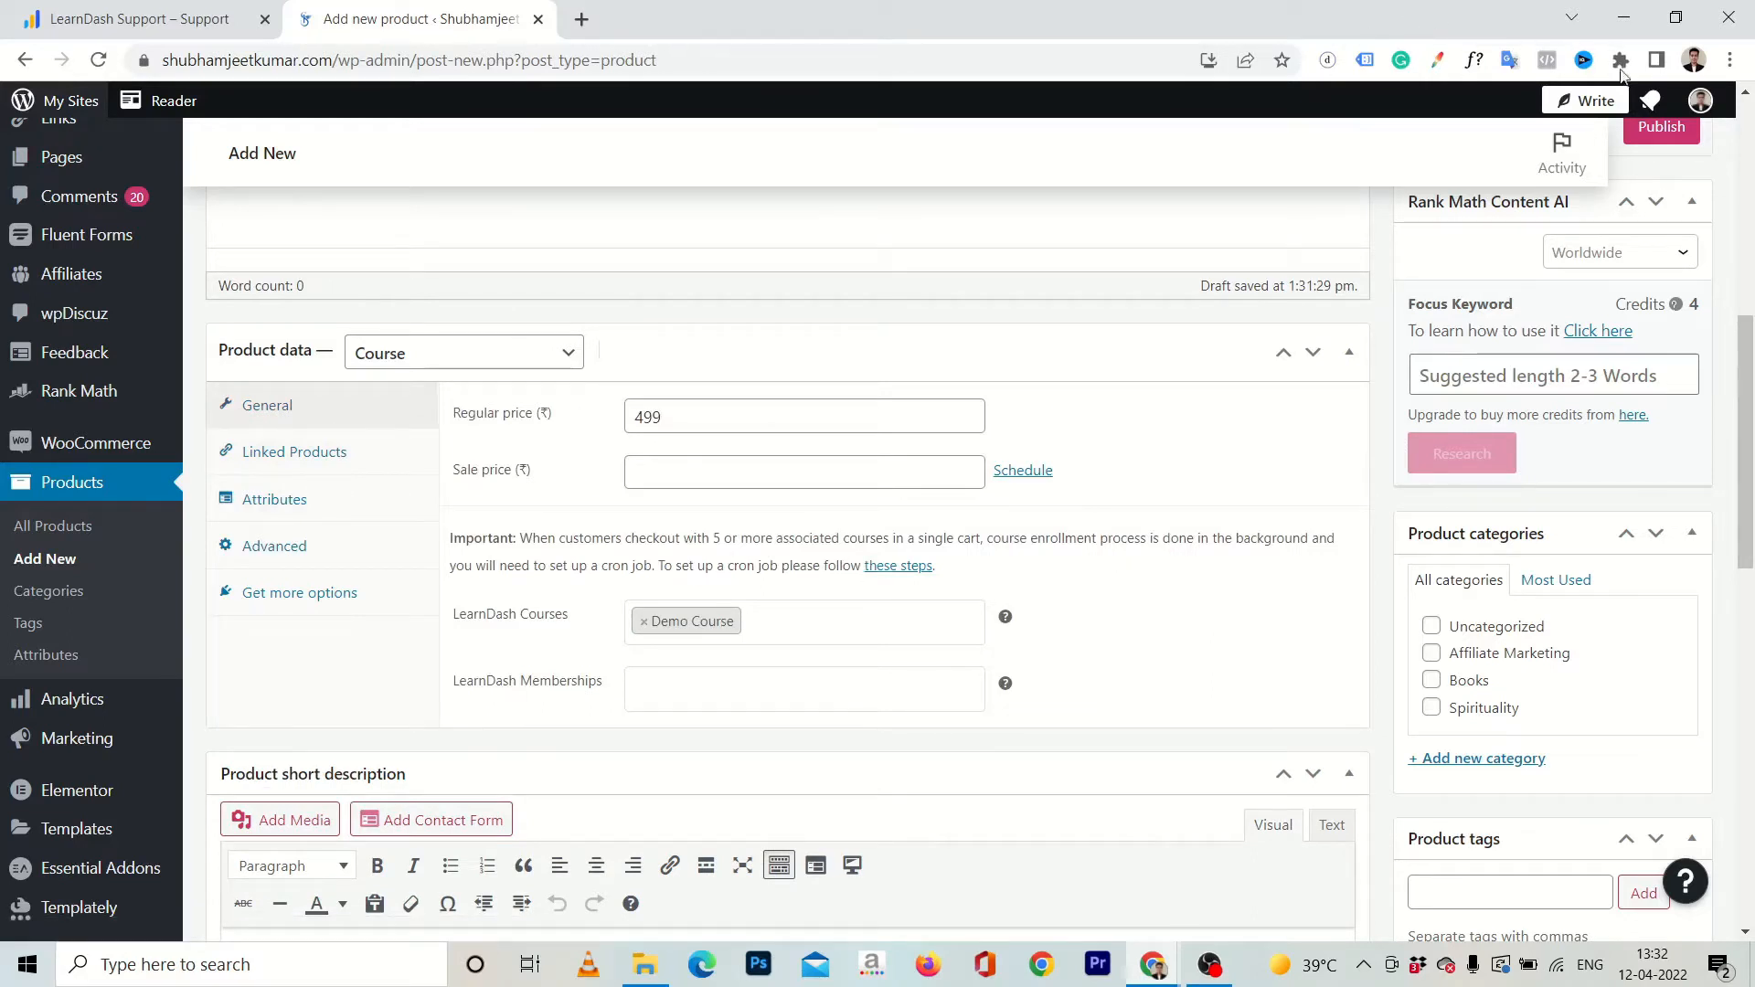
# Publish the Demo Course product, view its public page, and return to the product editor.
pyautogui.click(1660, 127)
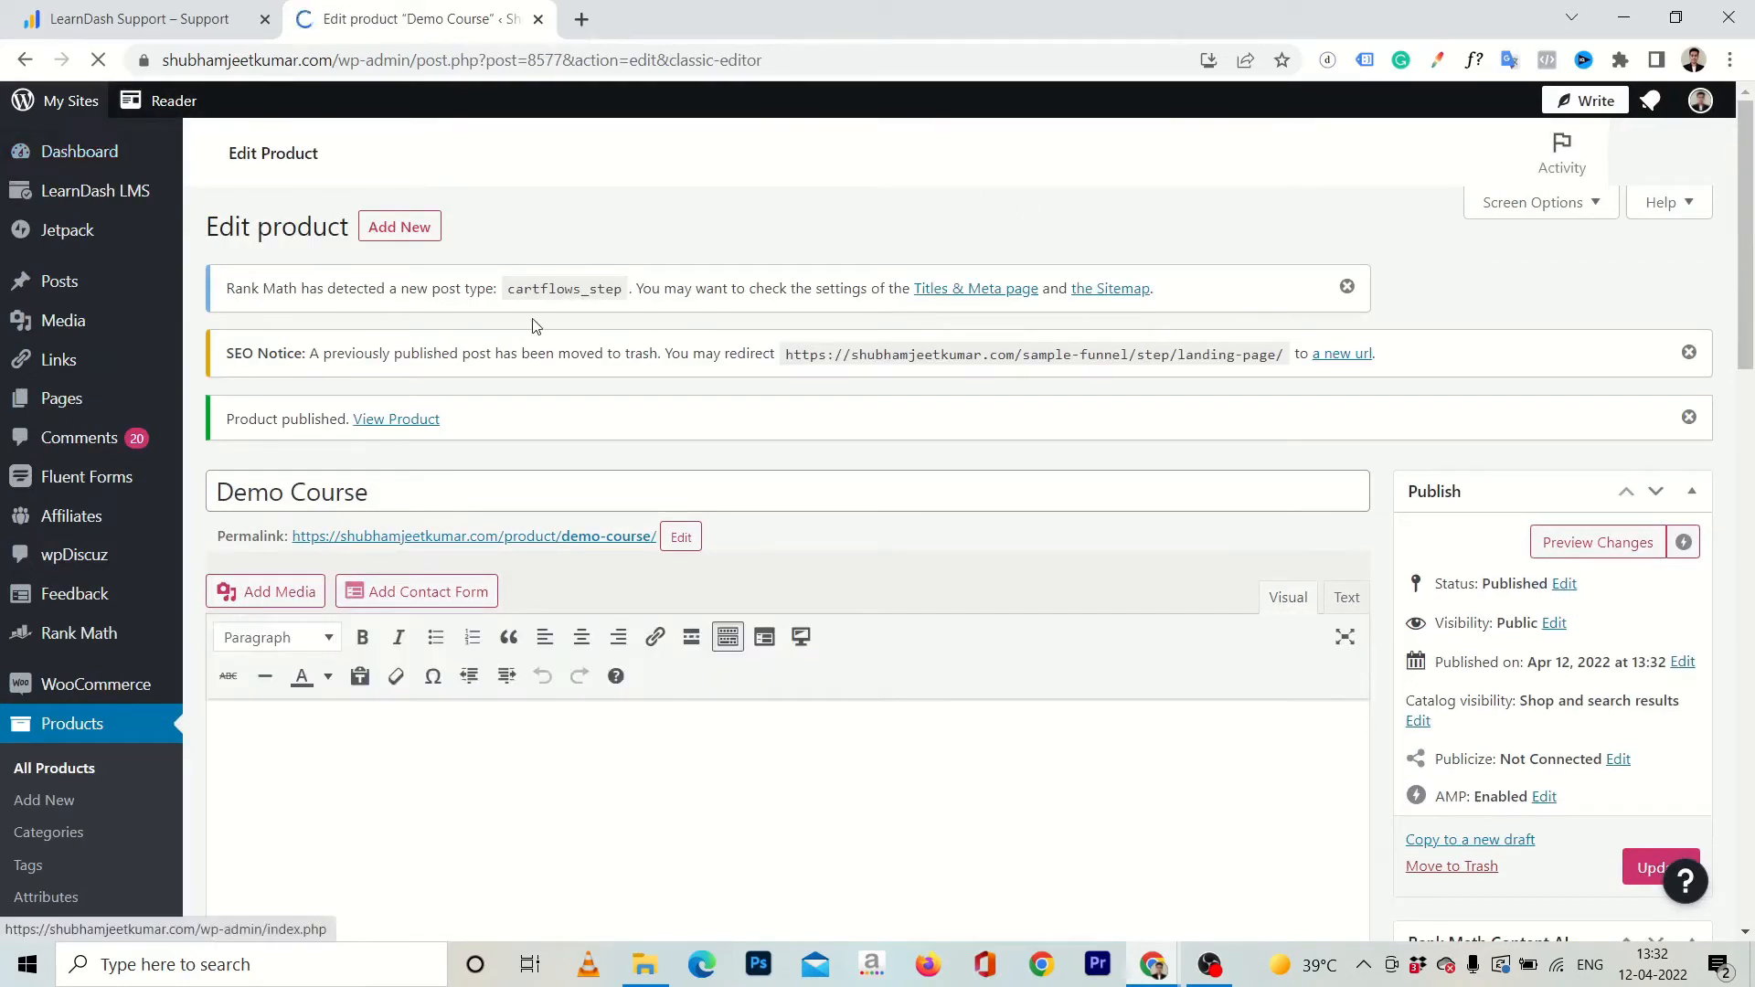
pyautogui.click(409, 428)
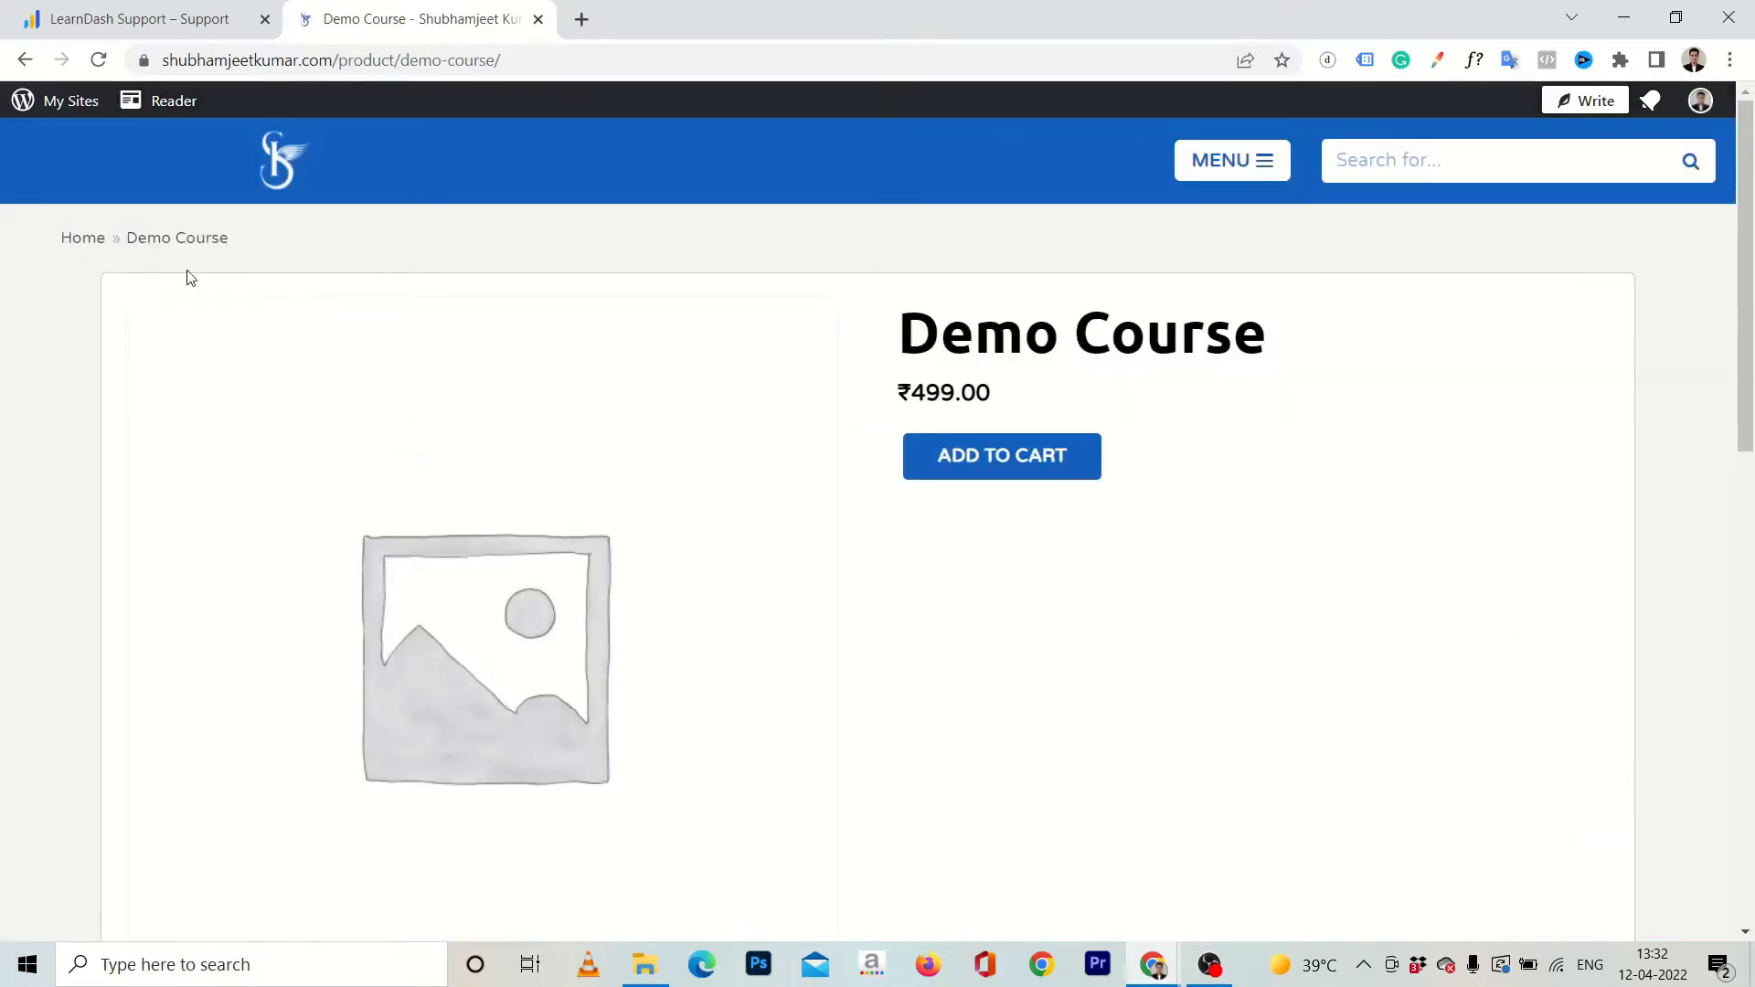
pyautogui.click(23, 62)
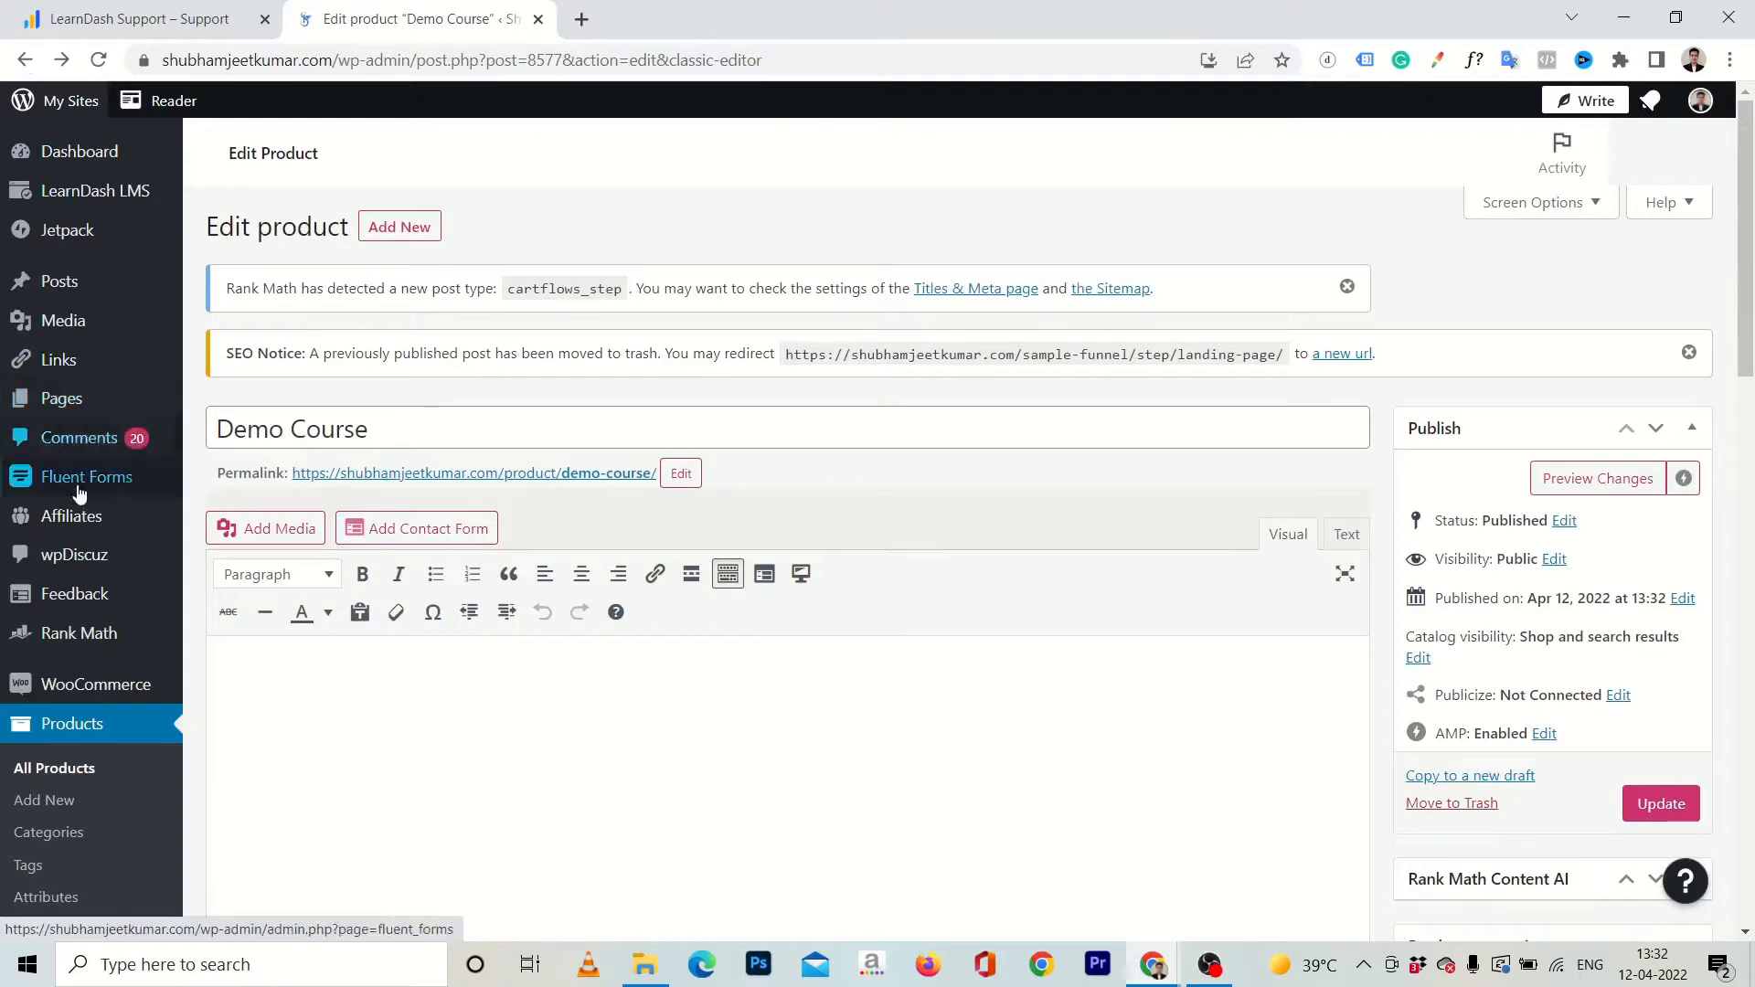
pyautogui.moveTo(84, 528)
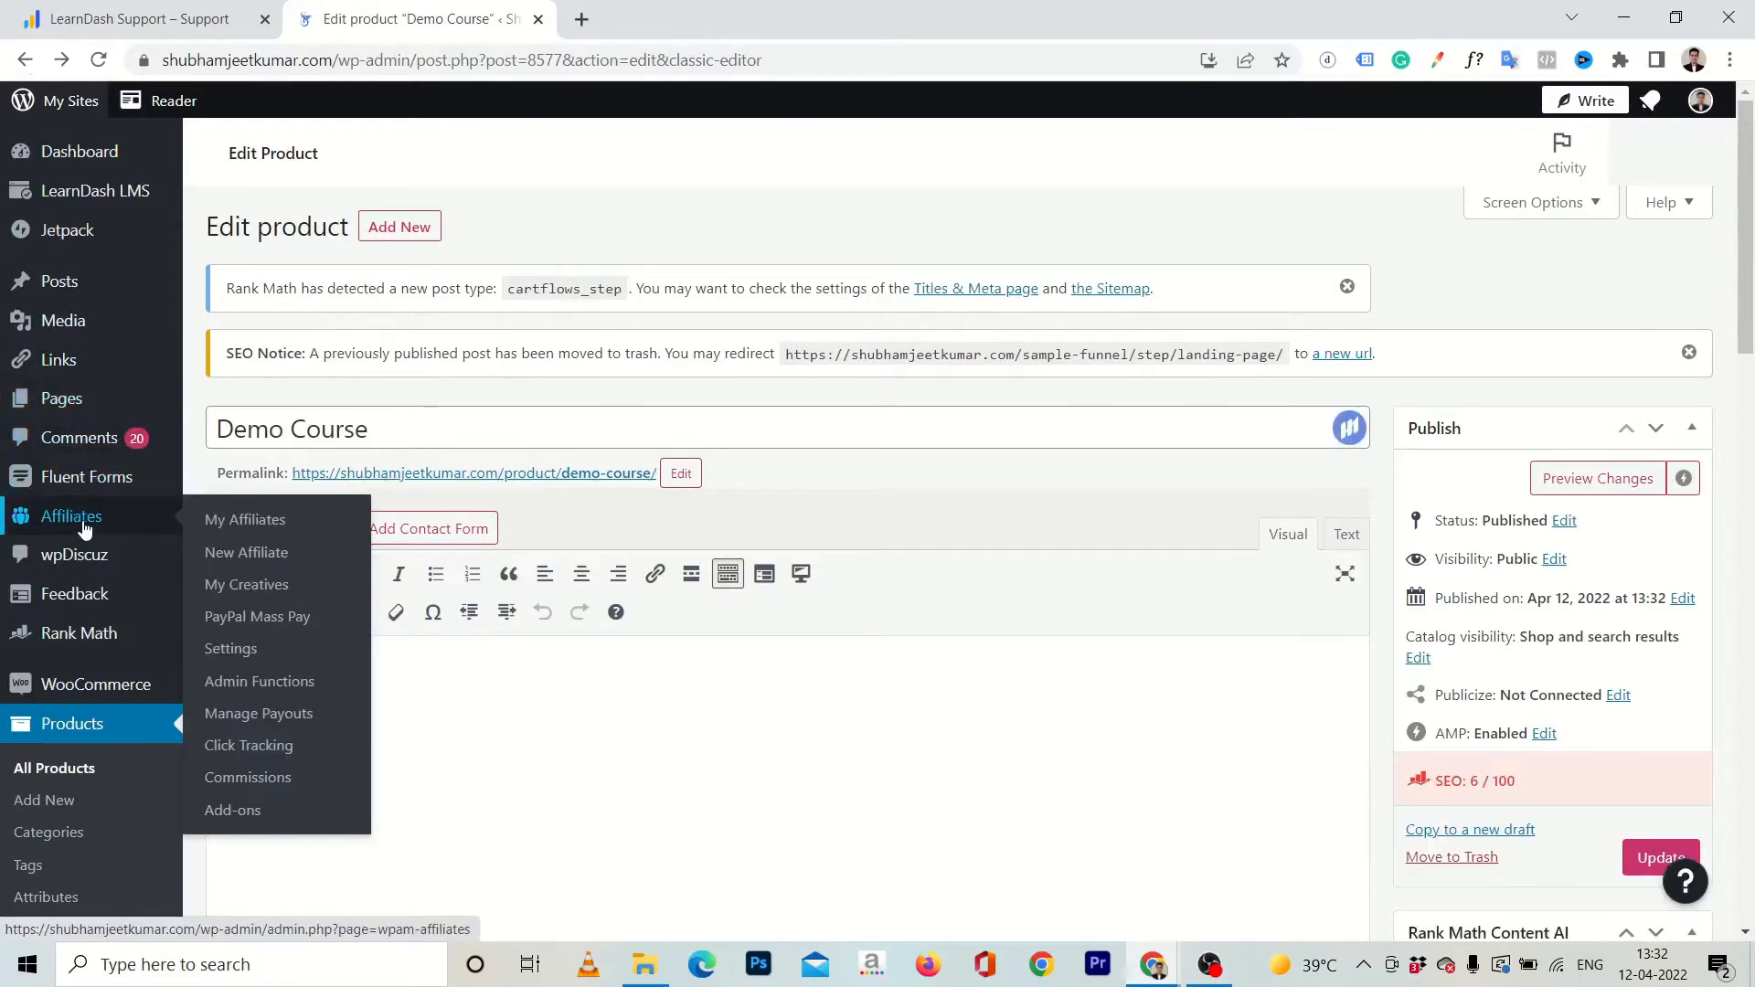
# Open the WooFunnels list of funnels and look through the existing entries.
pyautogui.scroll(-4, 84, 529)
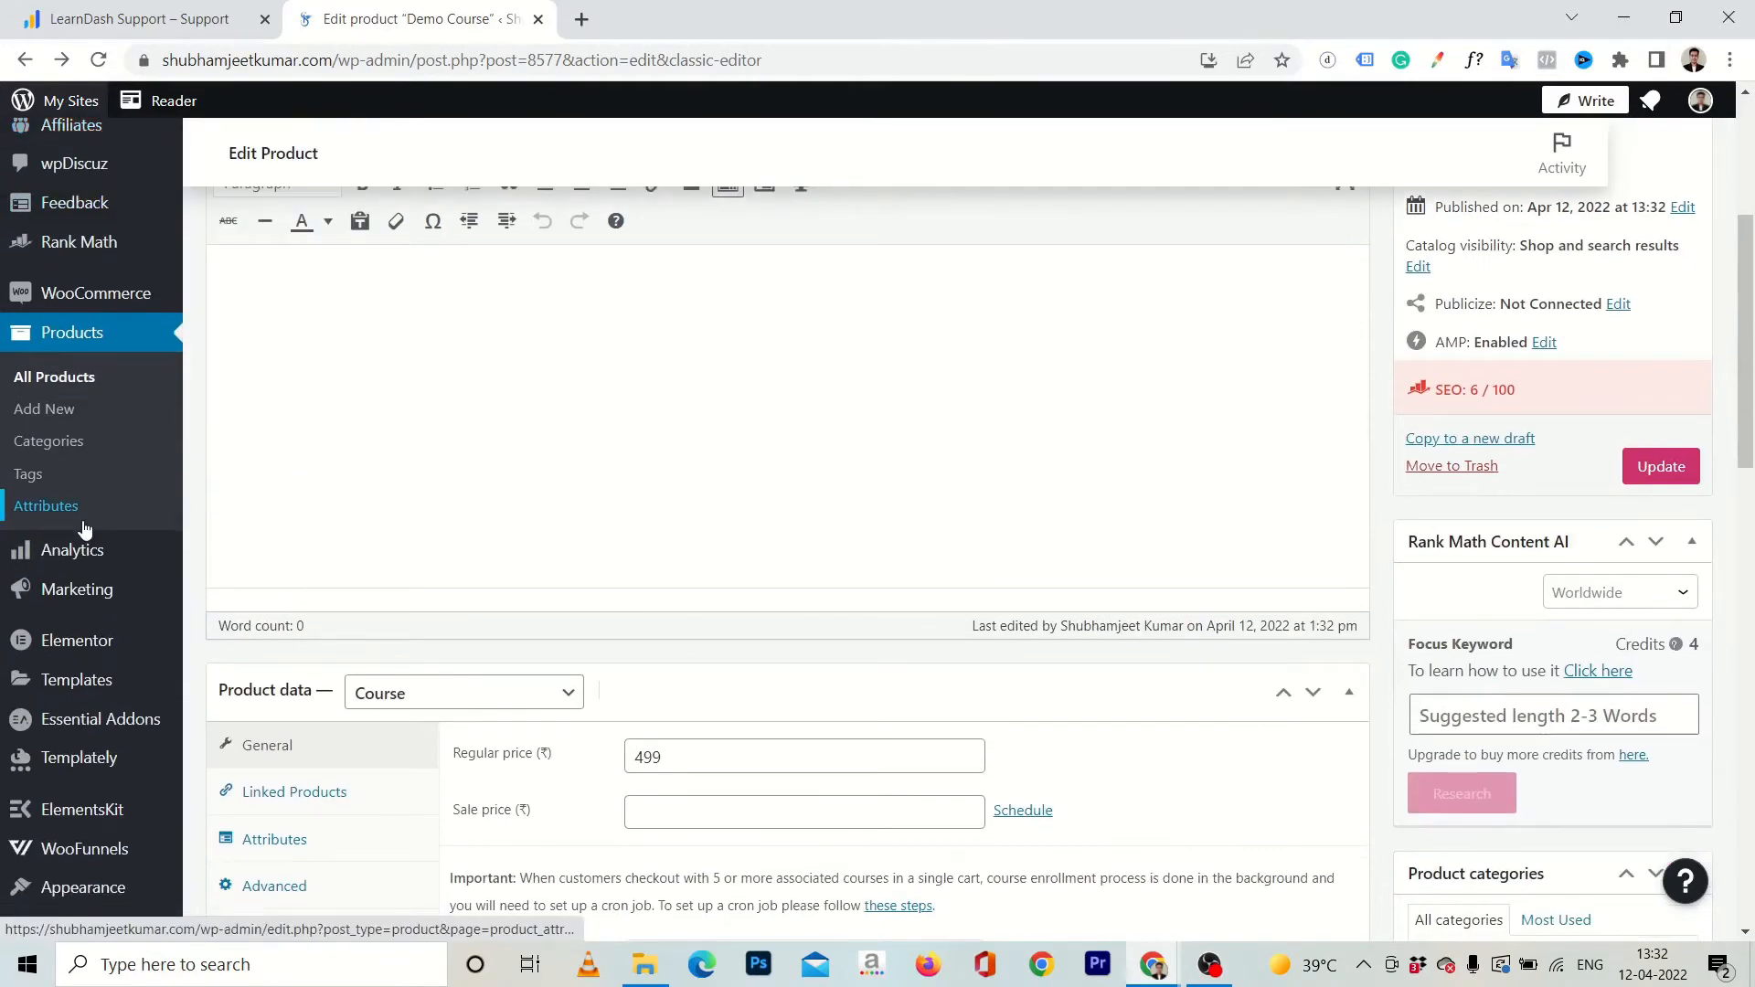
pyautogui.scroll(-1, 84, 529)
pyautogui.moveTo(46, 732)
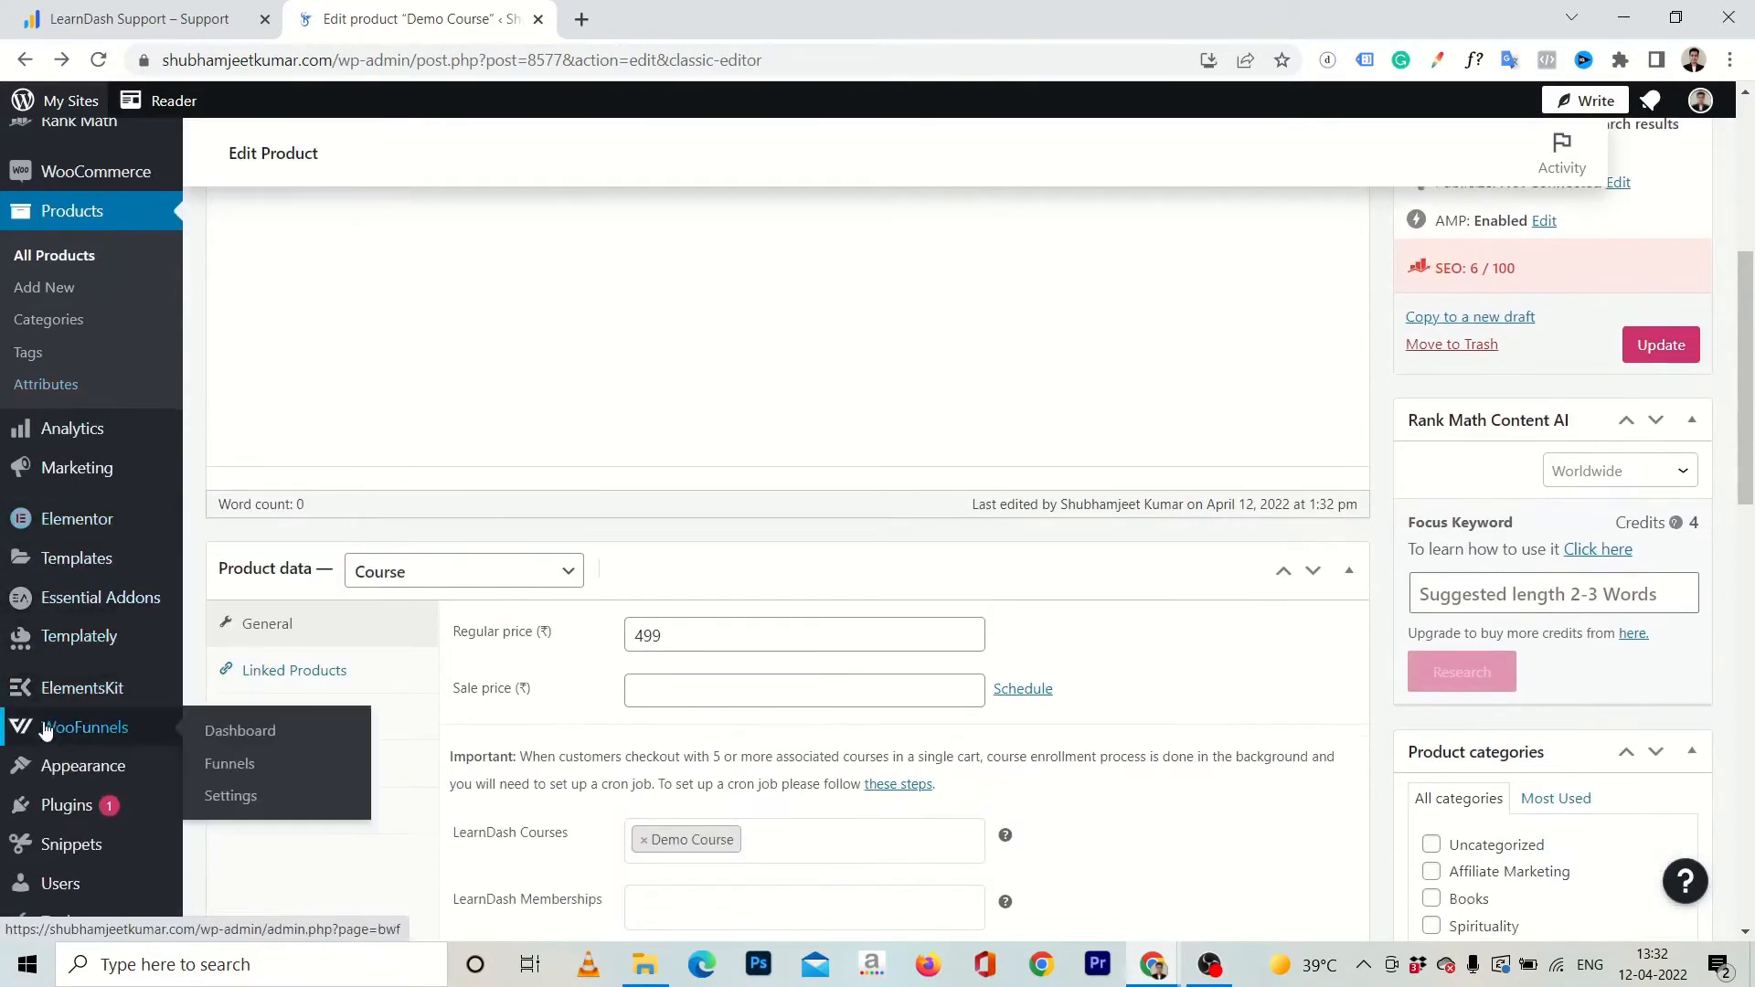
pyautogui.click(247, 765)
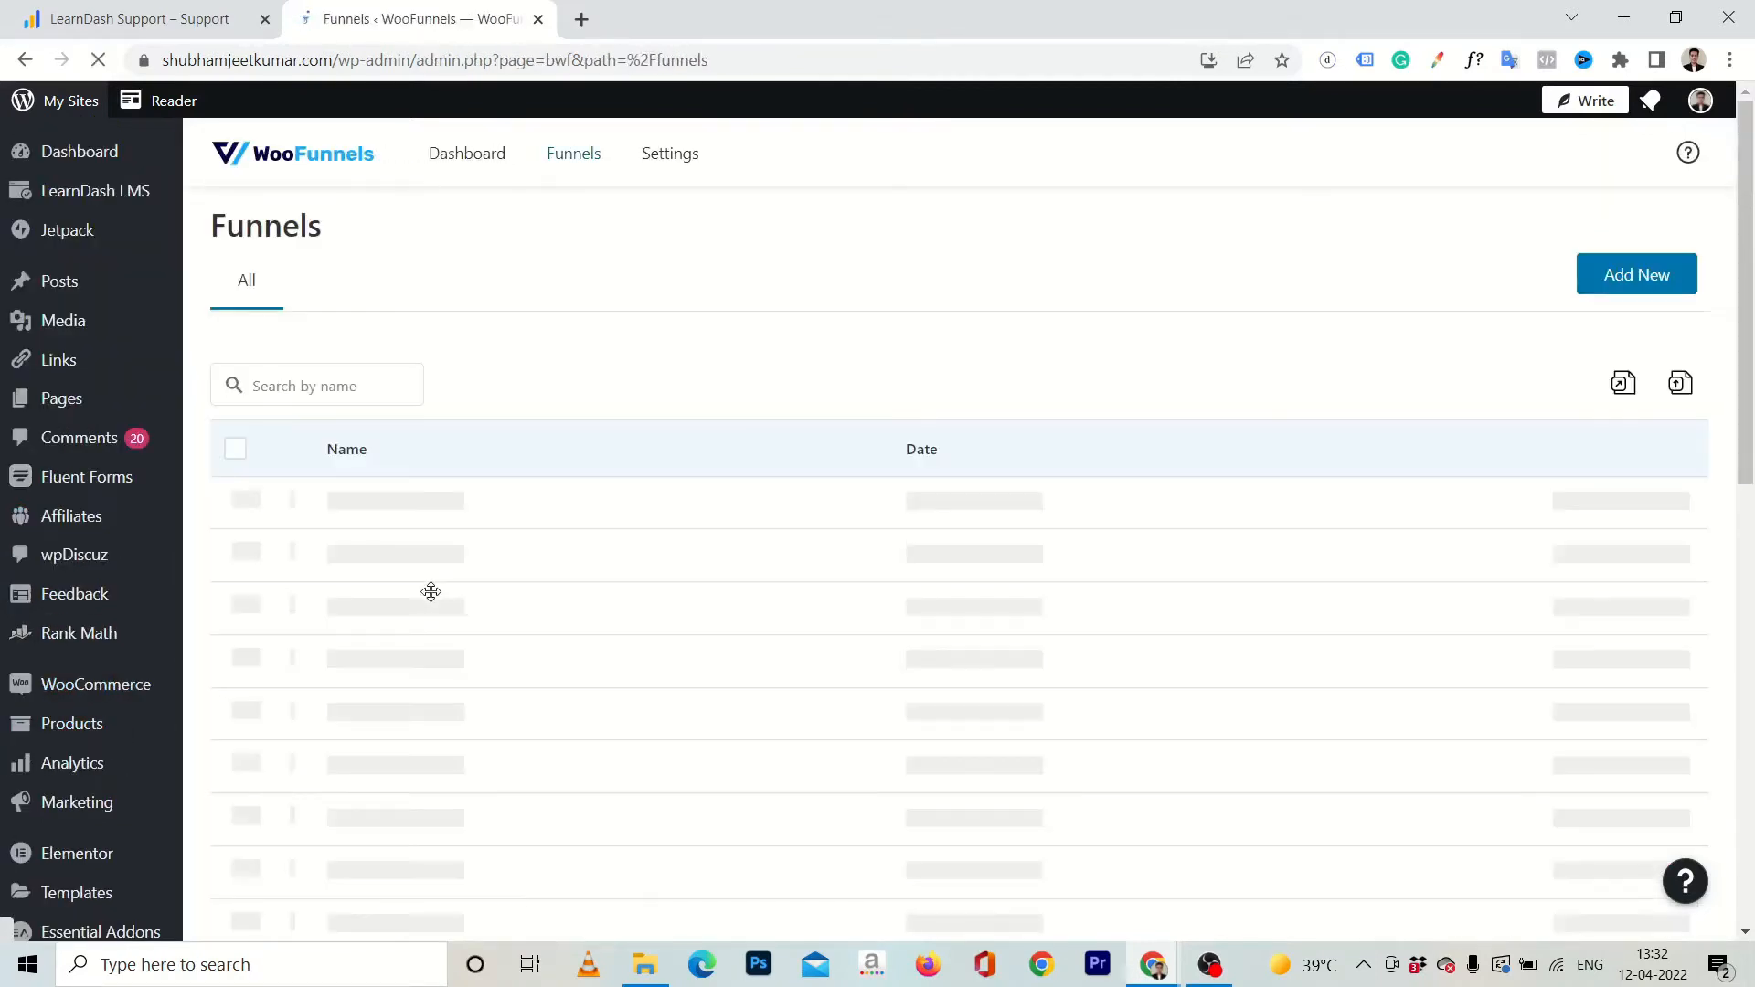
pyautogui.scroll(-1, 644, 522)
pyautogui.scroll(1, 644, 522)
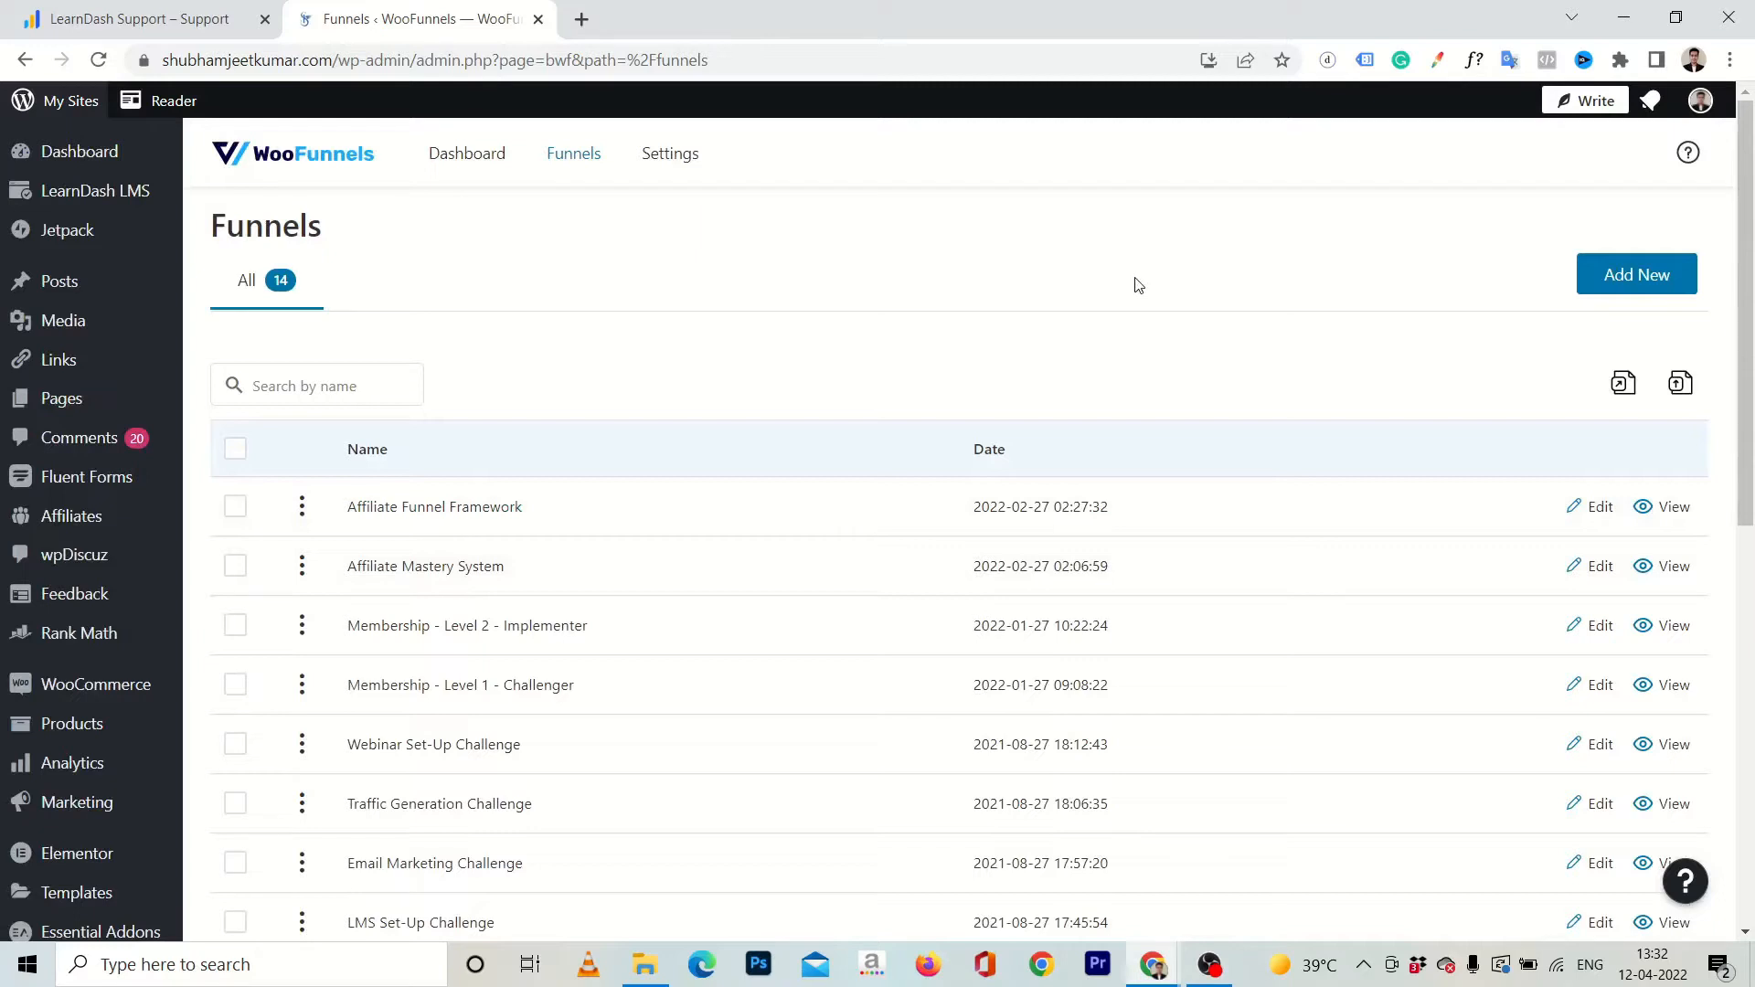
# Create a new funnel titled "Demo Course".
pyautogui.click(1656, 276)
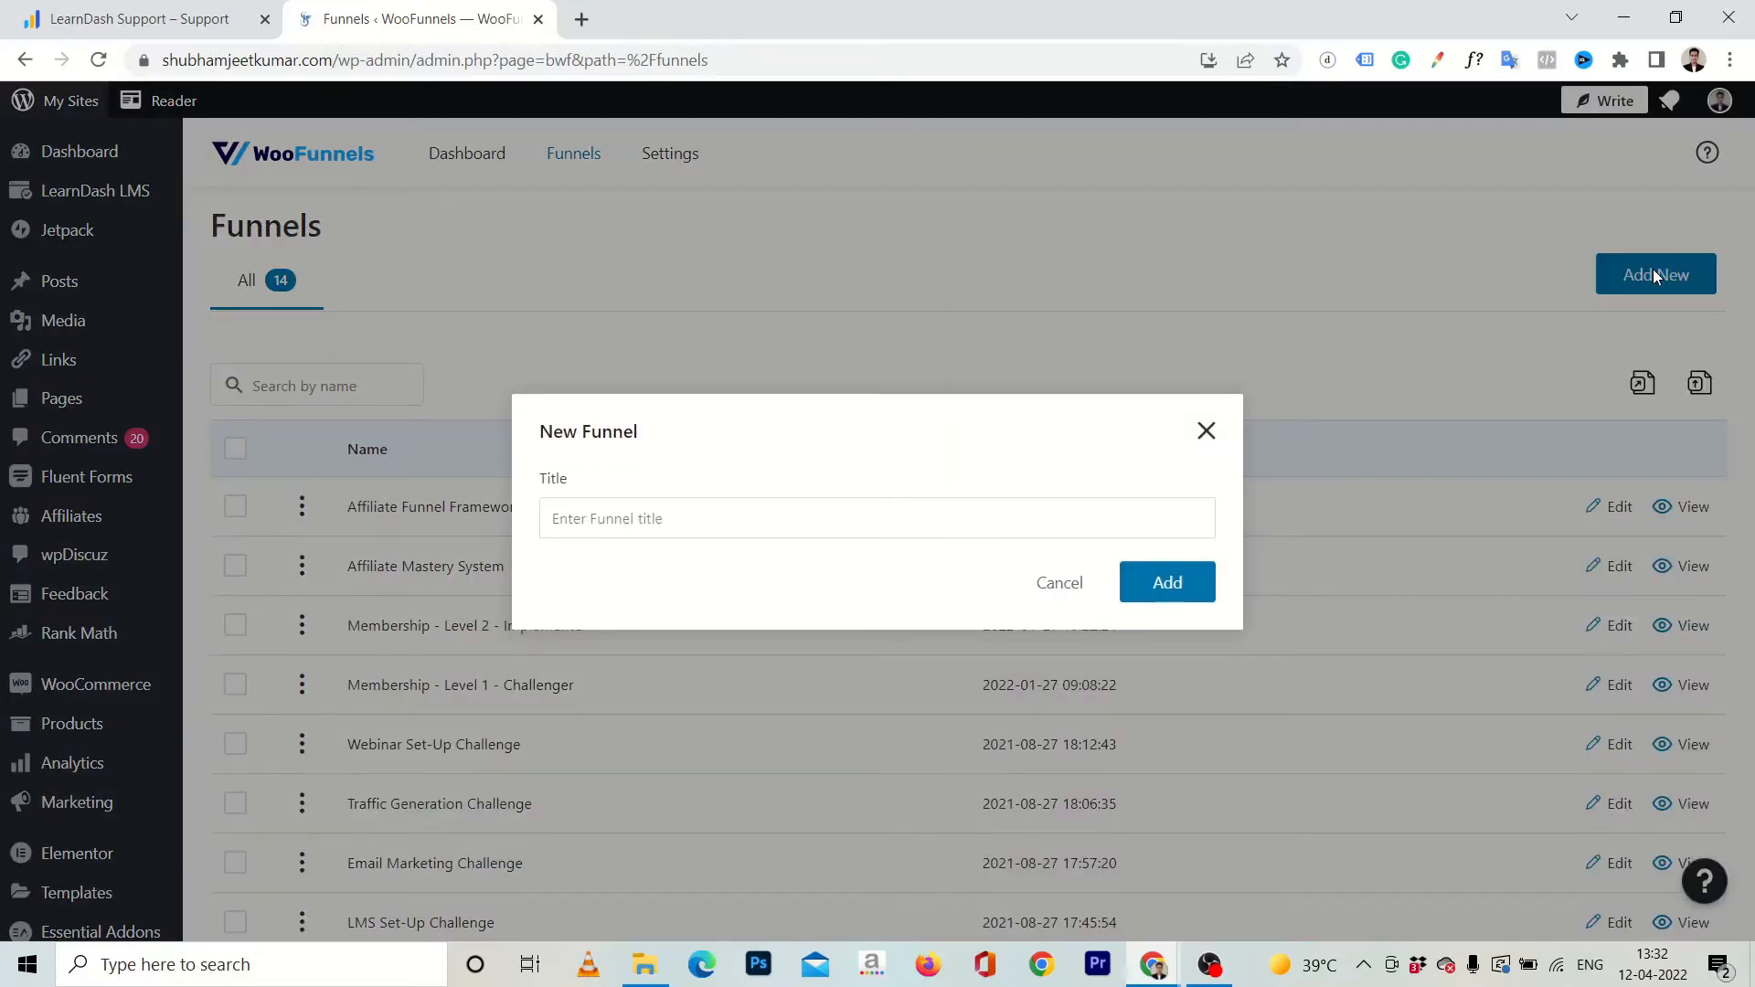
pyautogui.click(870, 529)
pyautogui.write('Demo ')
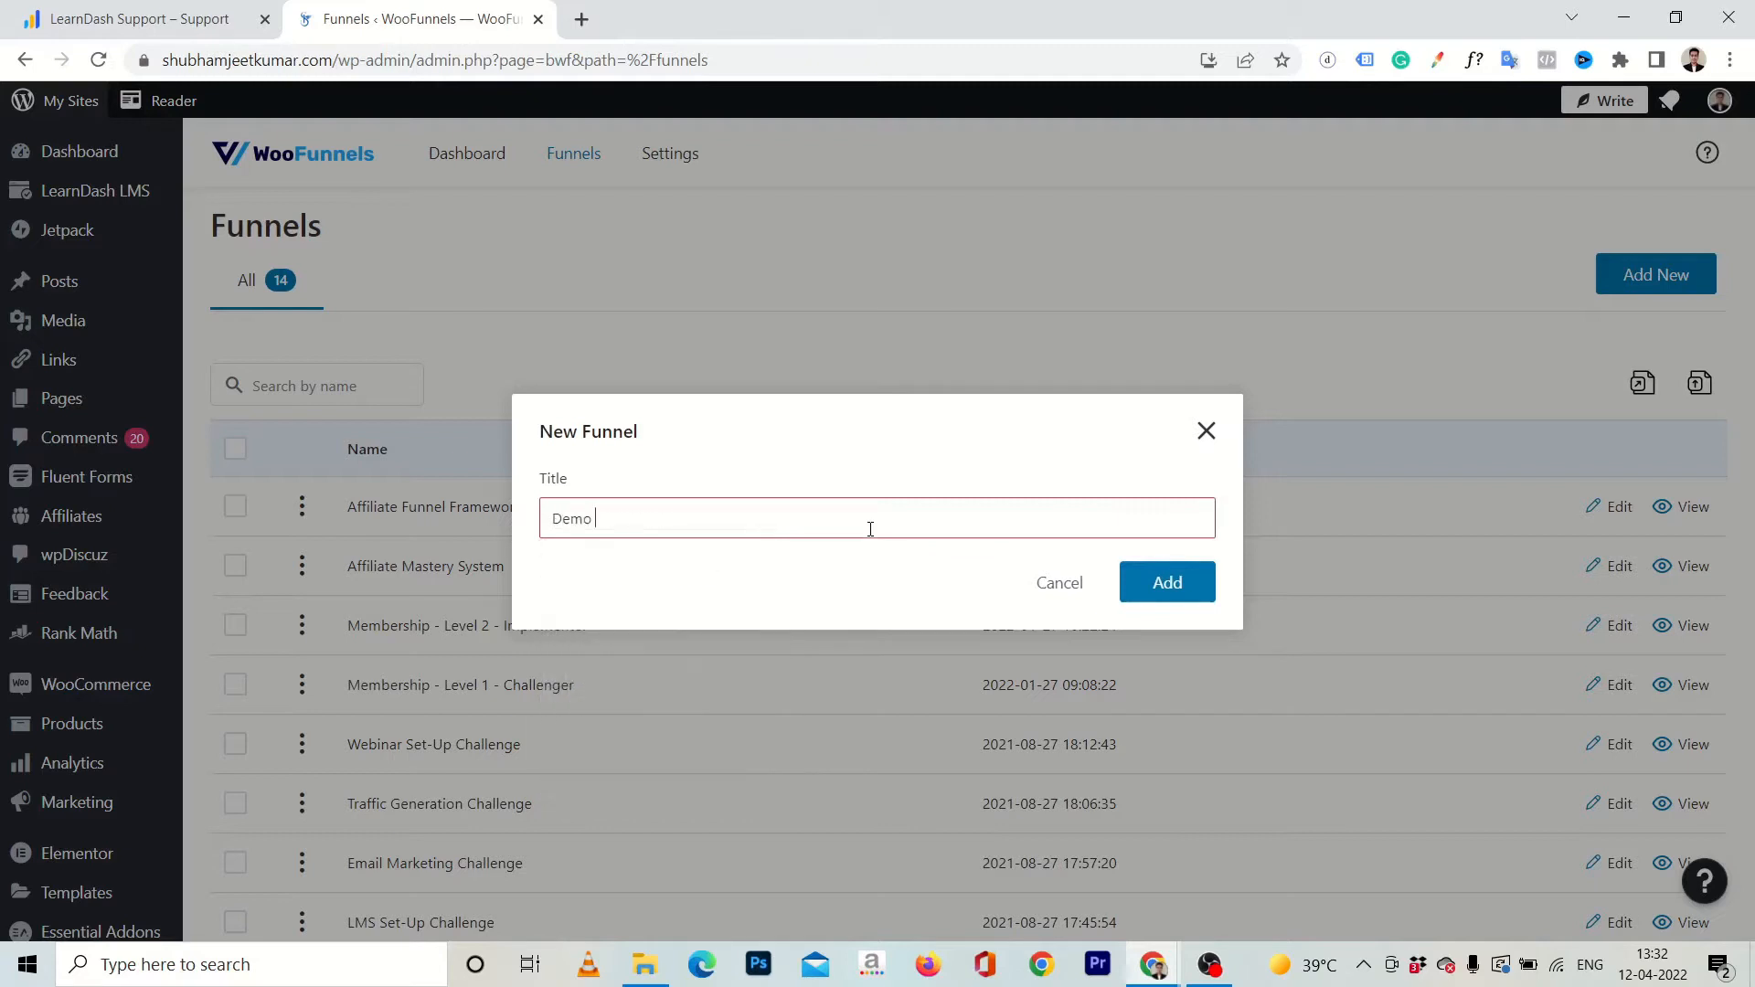
pyautogui.write('Course')
pyautogui.click(1168, 583)
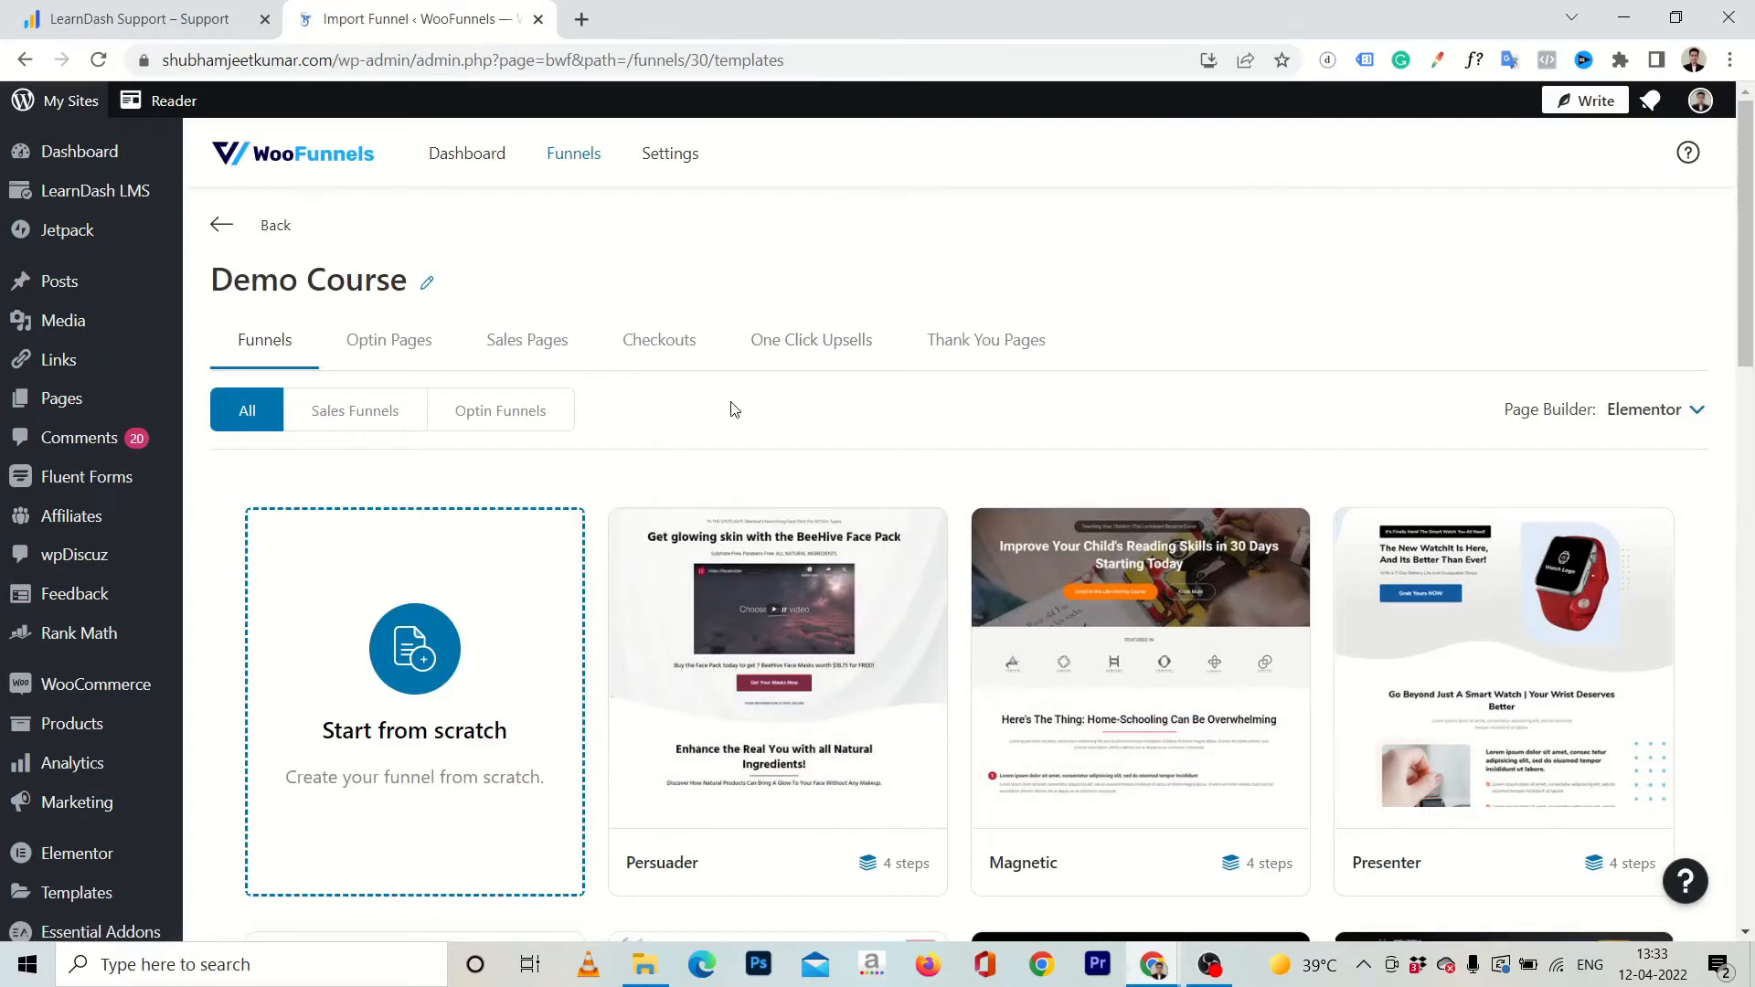
# Examine the available page builders and browse the Elementor funnel templates for the Demo Course funnel.
pyautogui.scroll(-1, 732, 409)
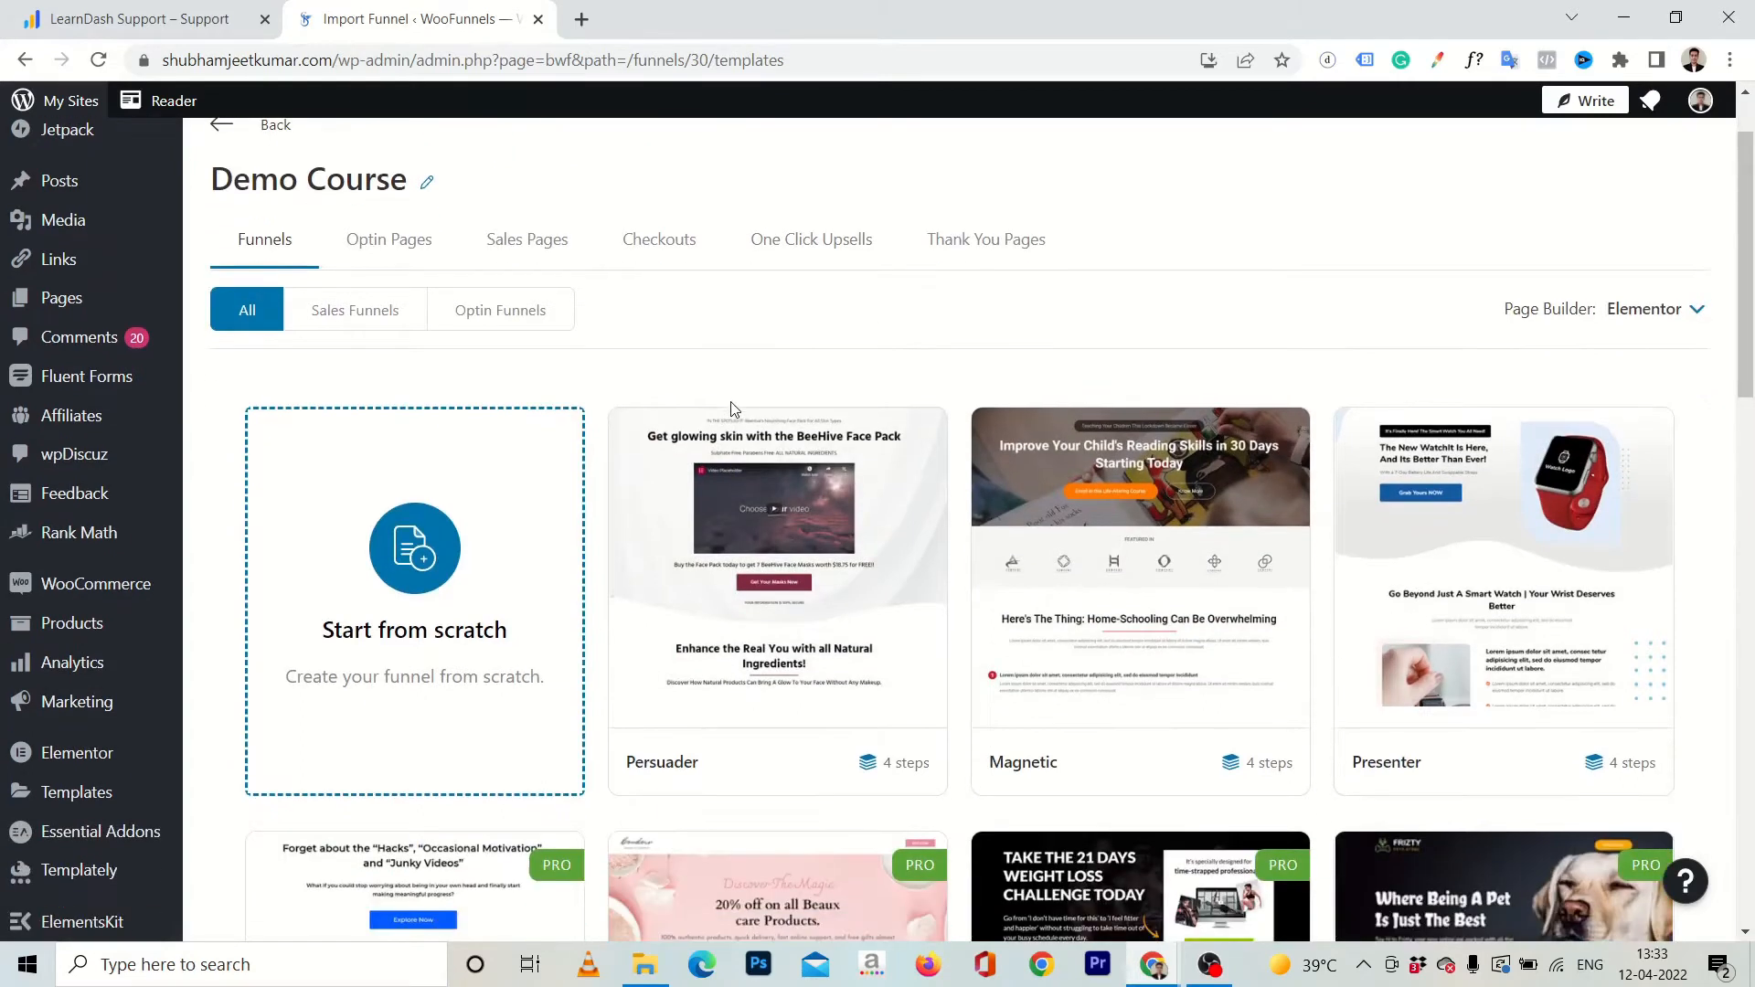
pyautogui.click(1637, 314)
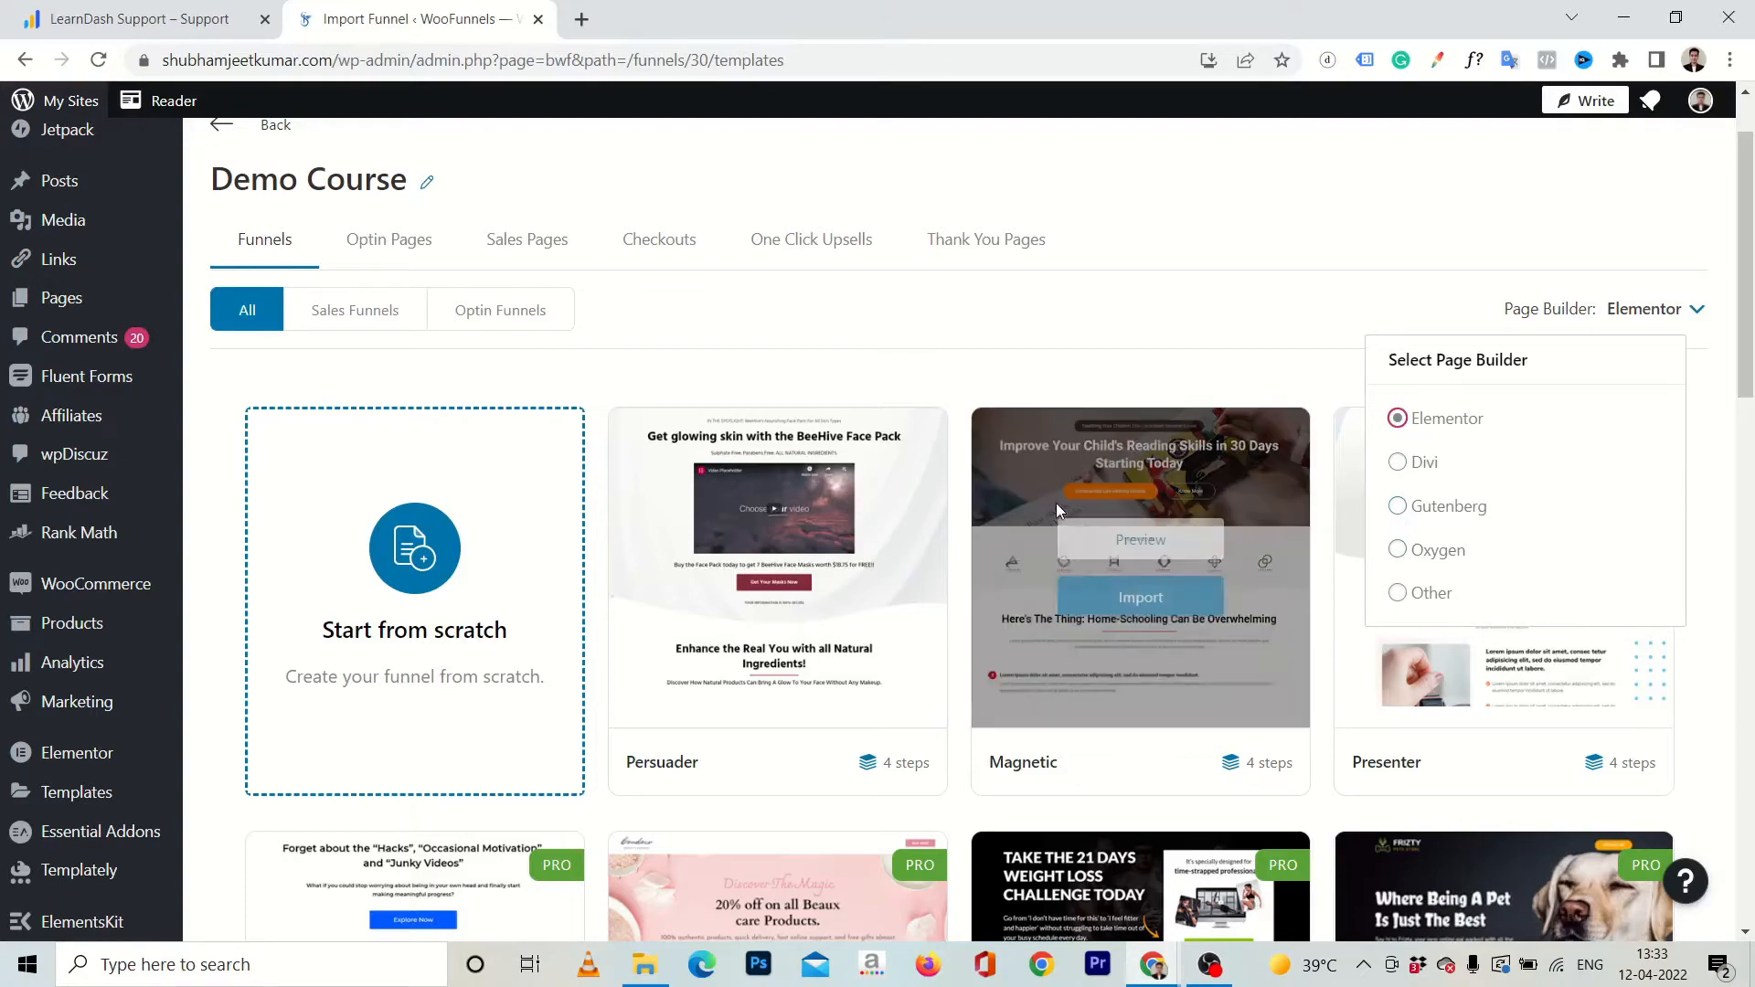
pyautogui.click(610, 379)
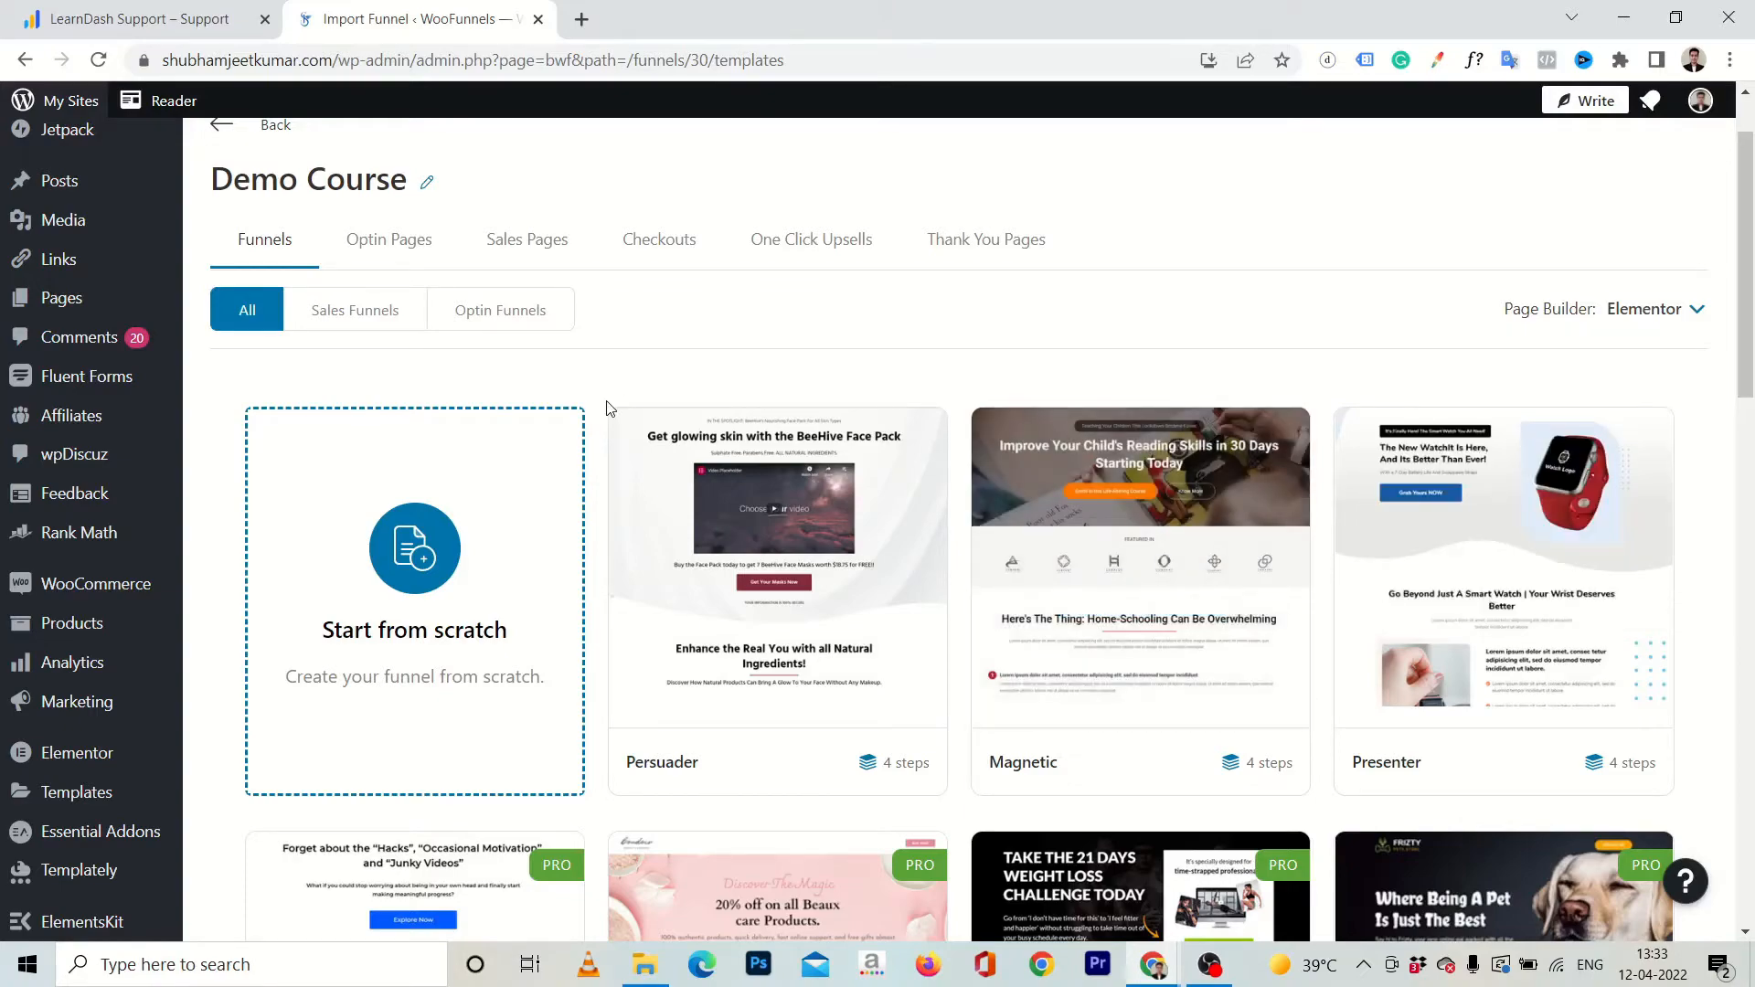
pyautogui.scroll(-10, 608, 407)
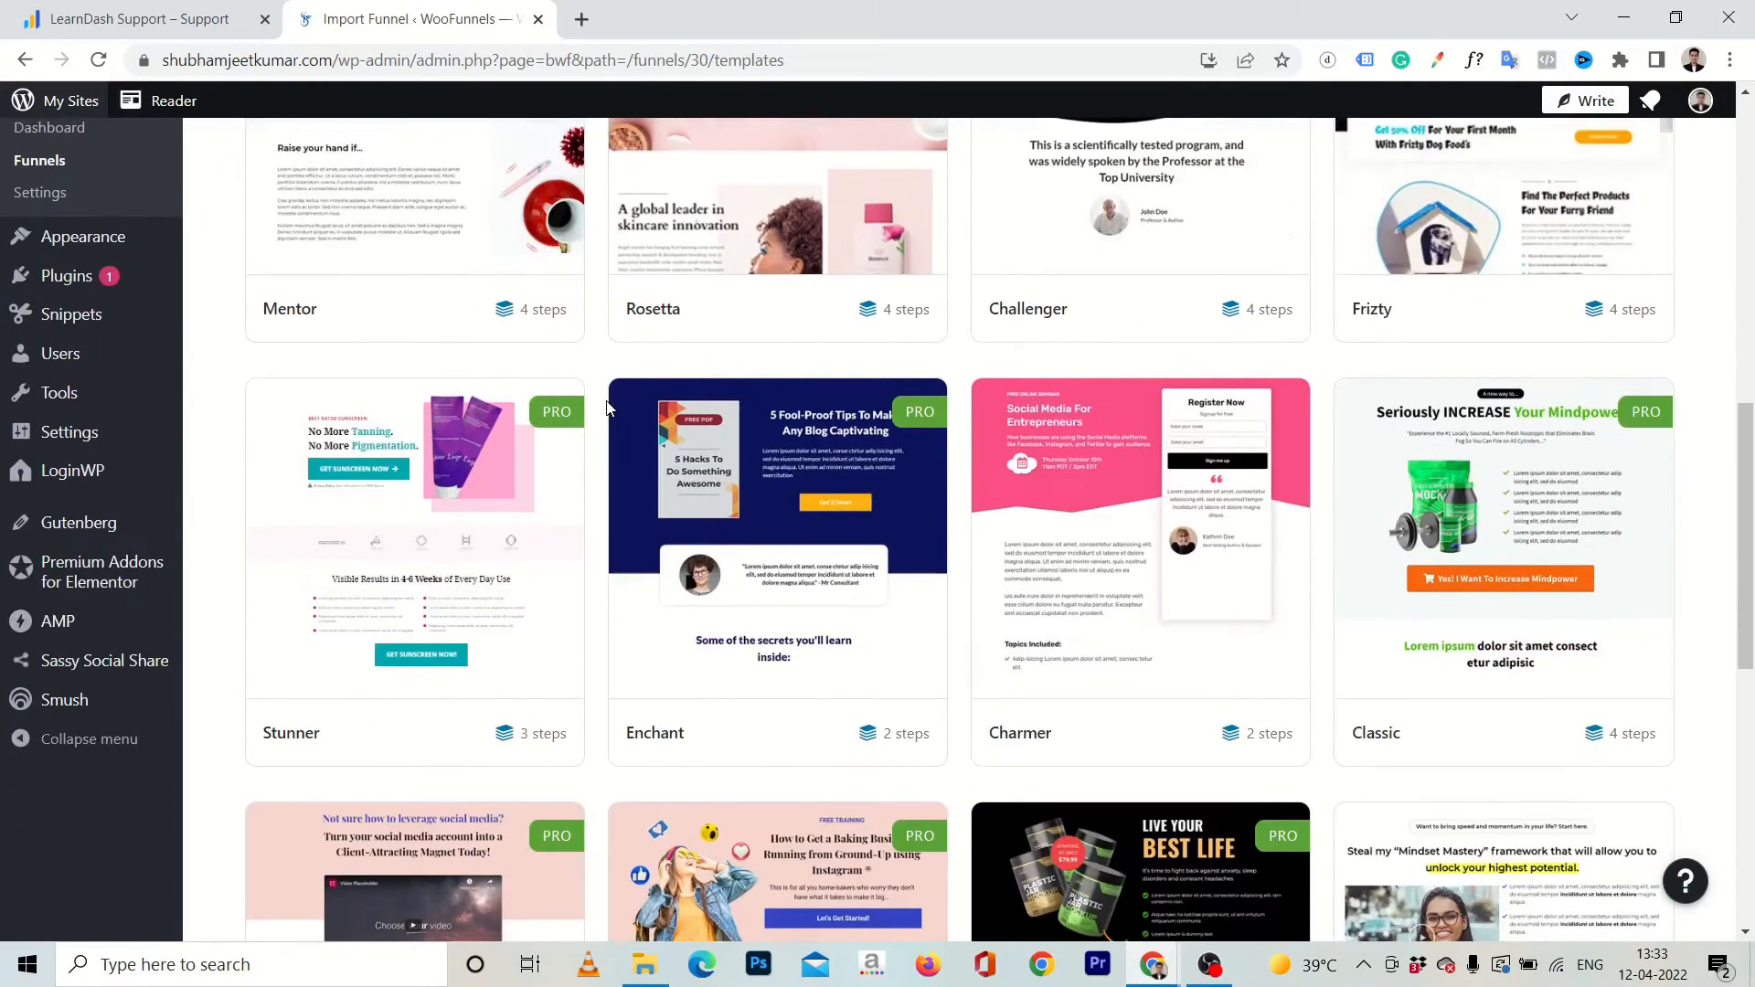
pyautogui.moveTo(627, 413)
pyautogui.scroll(-1, 627, 413)
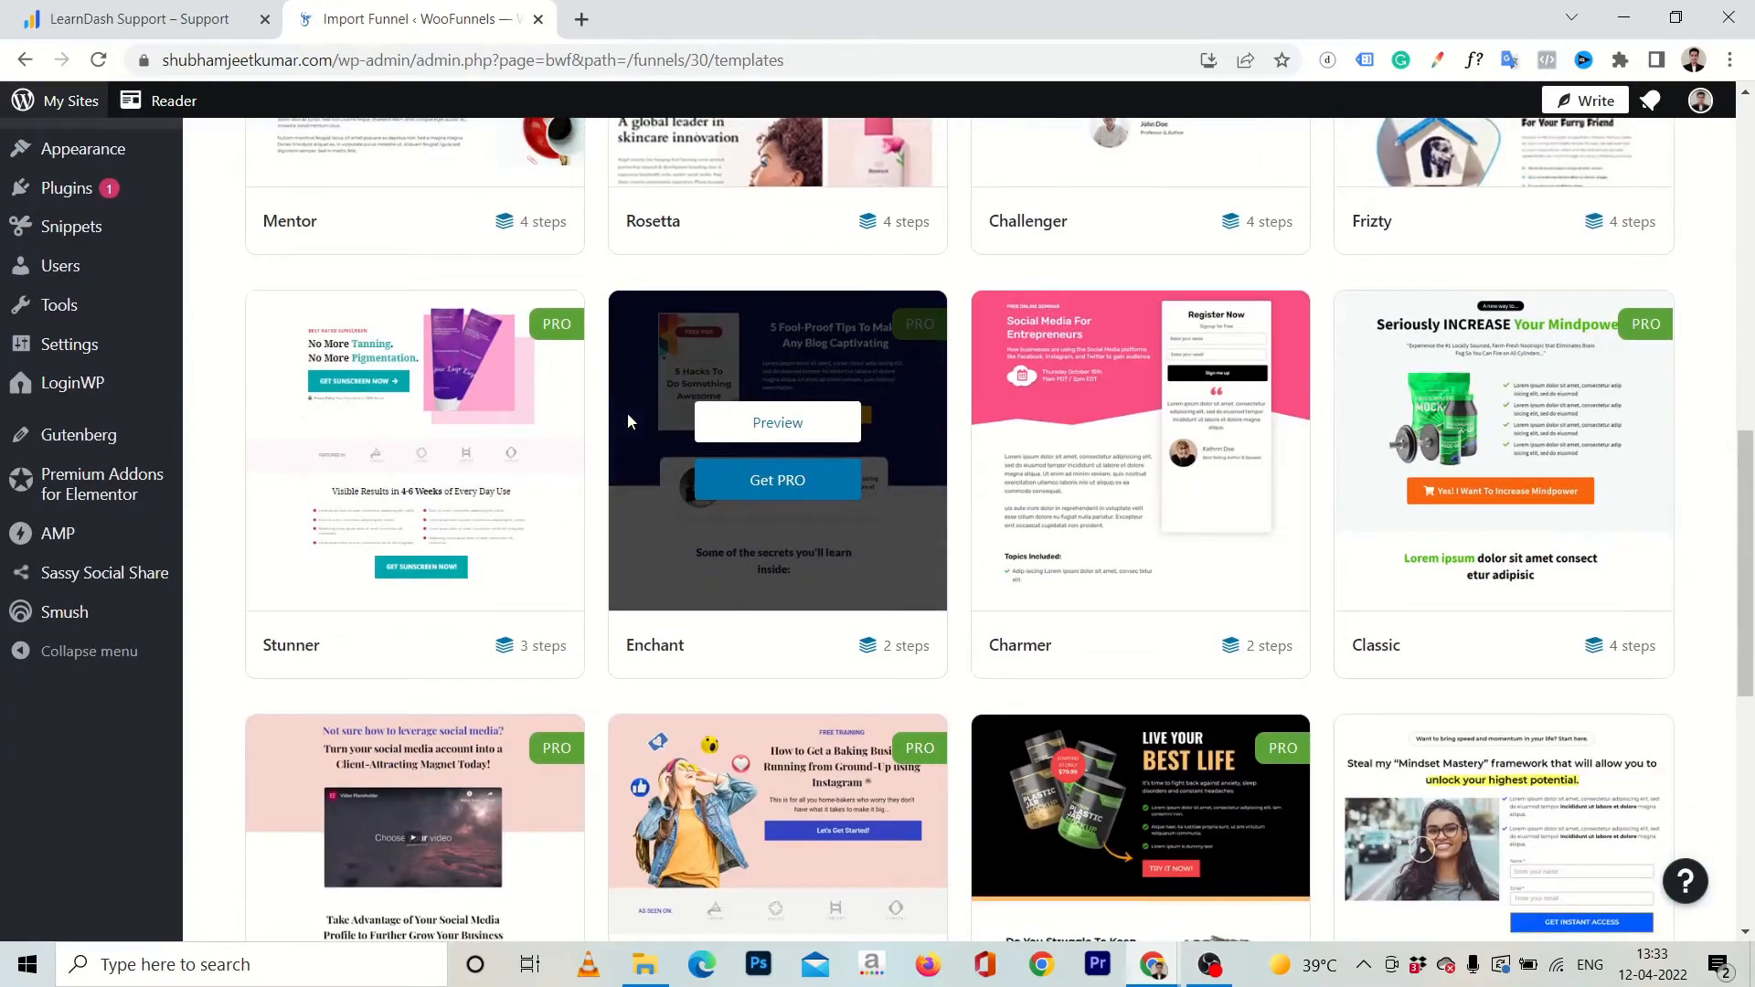
pyautogui.scroll(-5, 587, 614)
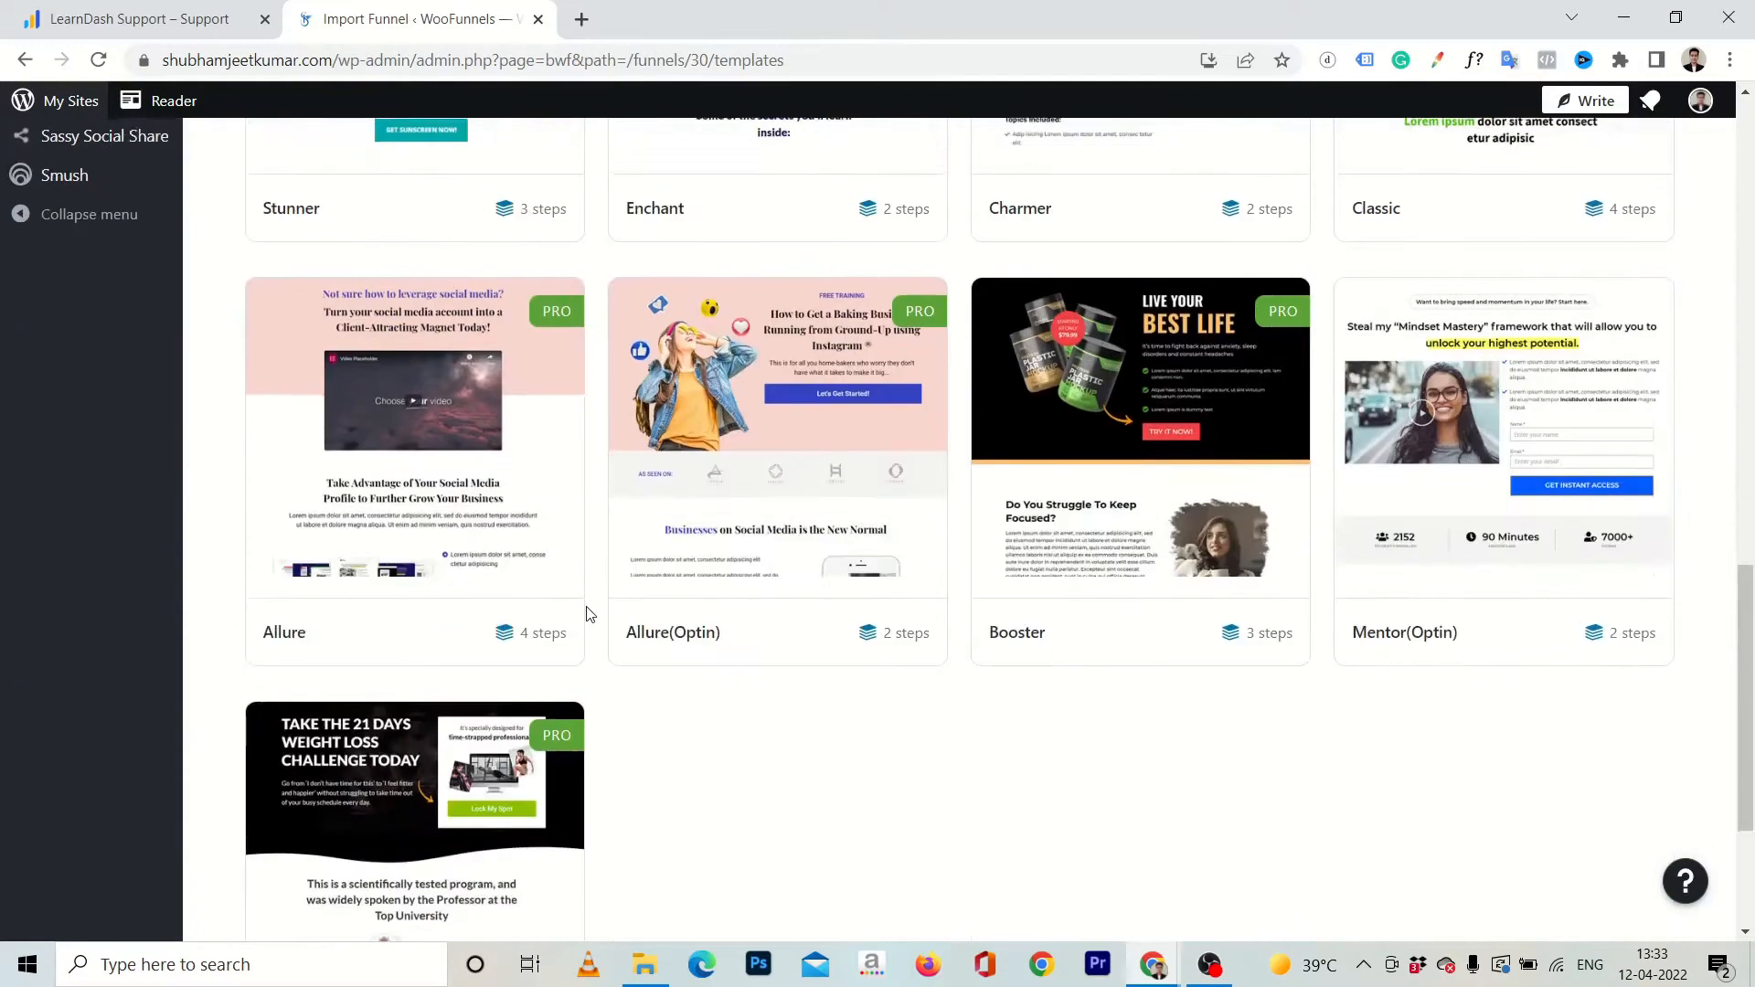
pyautogui.scroll(10, 588, 614)
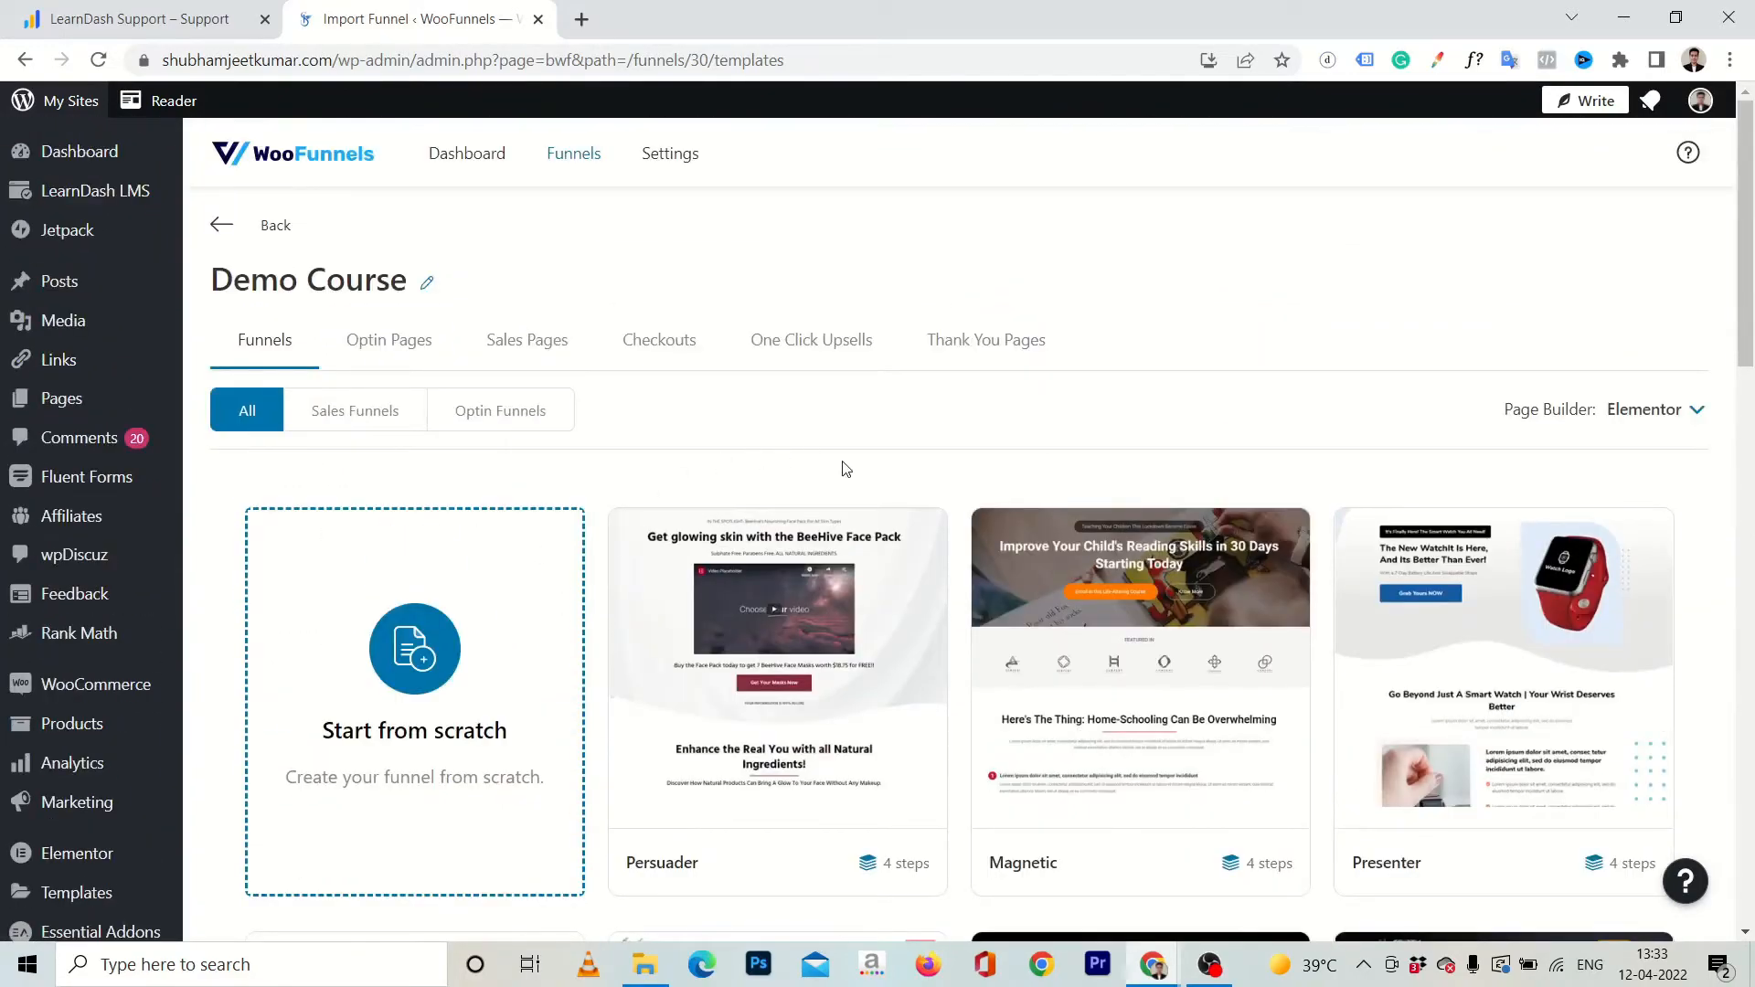
pyautogui.scroll(-10, 1056, 410)
pyautogui.scroll(5, 1057, 410)
pyautogui.scroll(5, 1057, 410)
pyautogui.moveTo(831, 524)
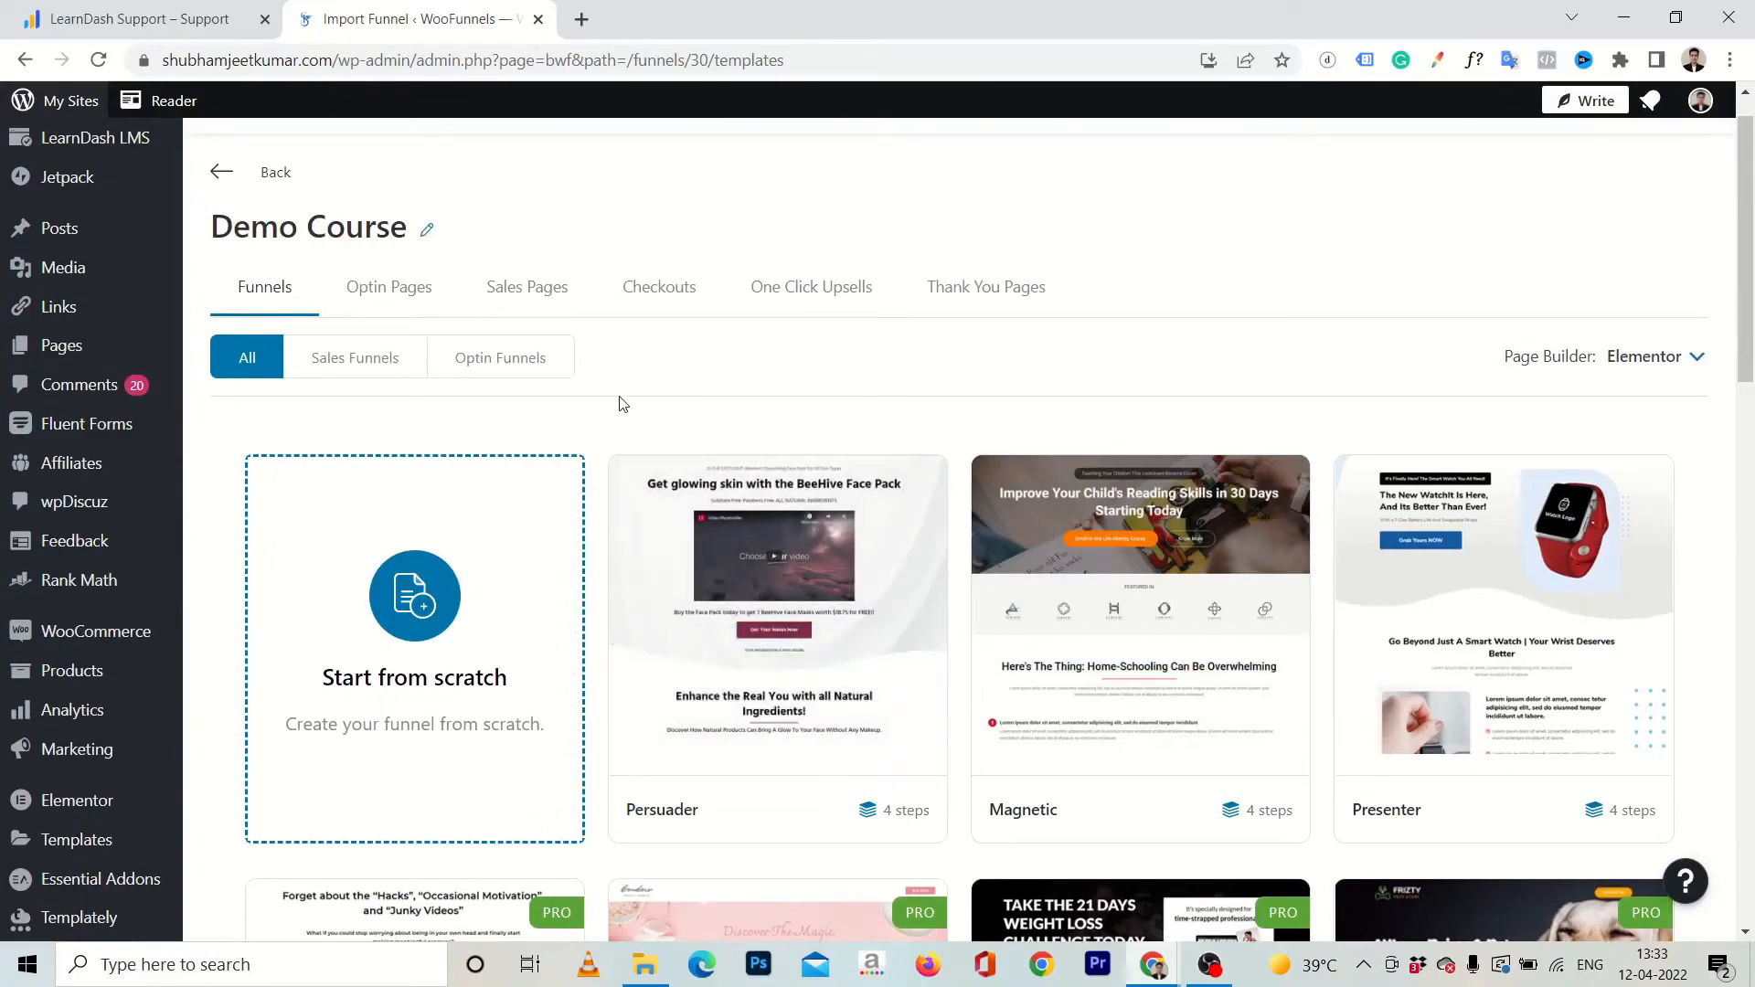
pyautogui.scroll(-10, 622, 404)
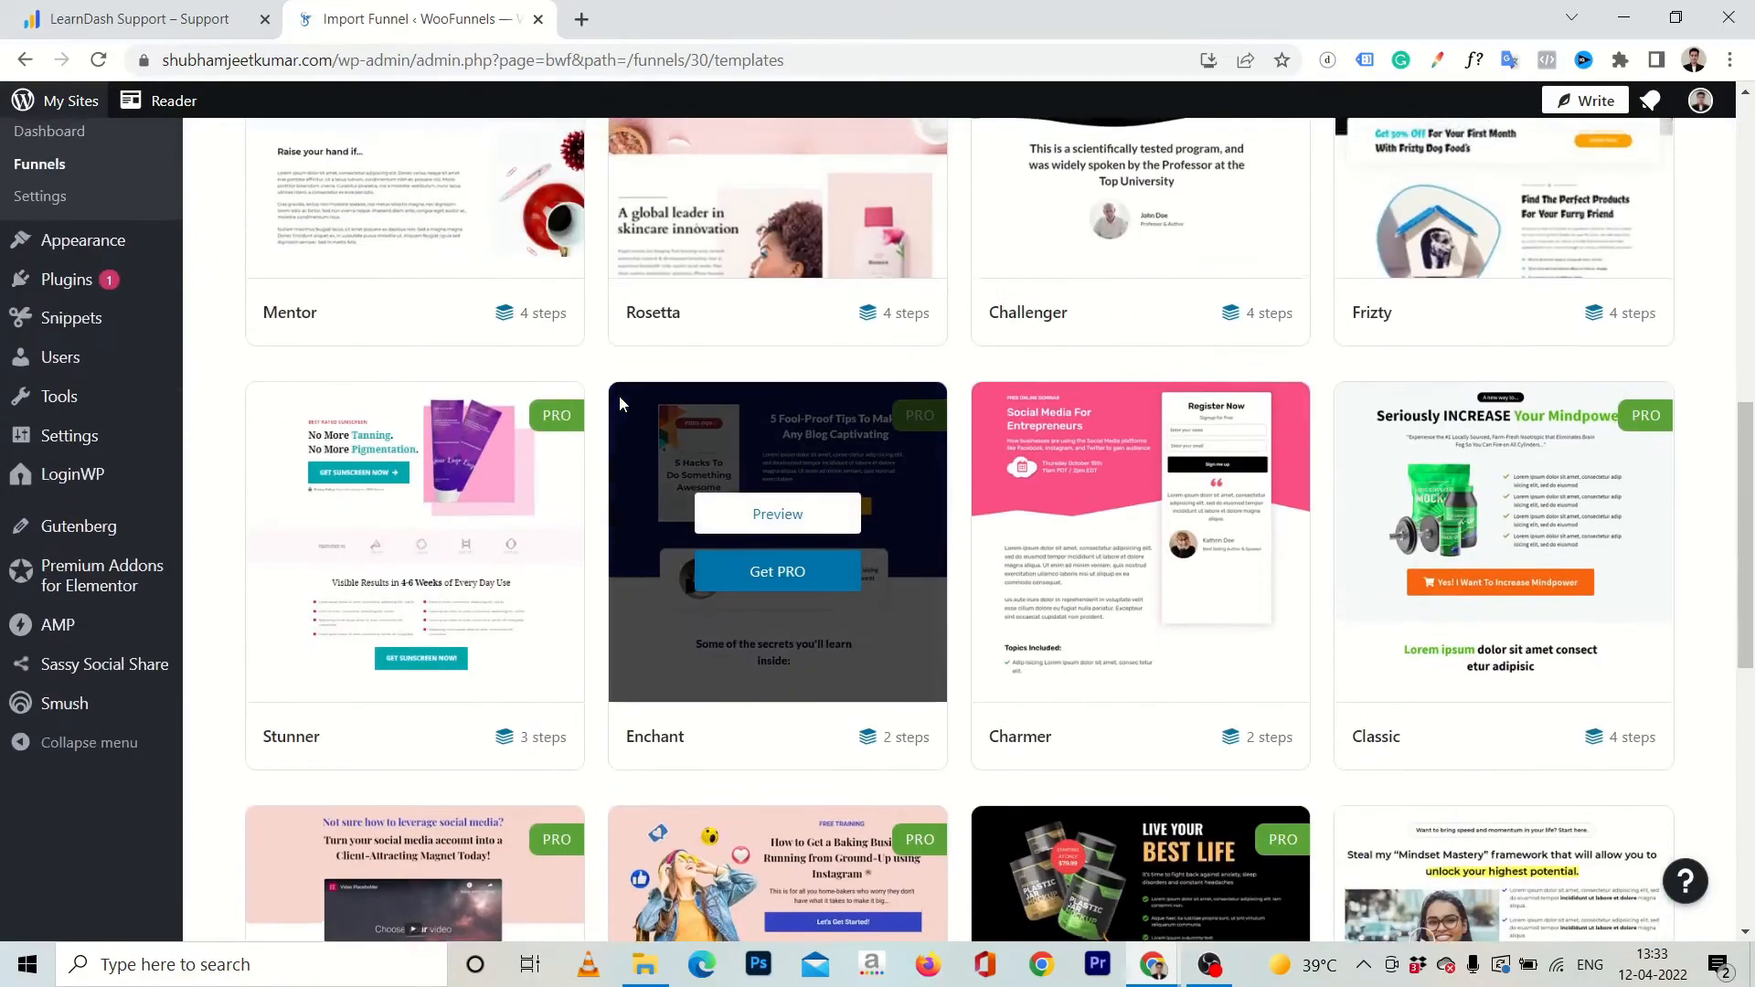
pyautogui.scroll(10, 618, 397)
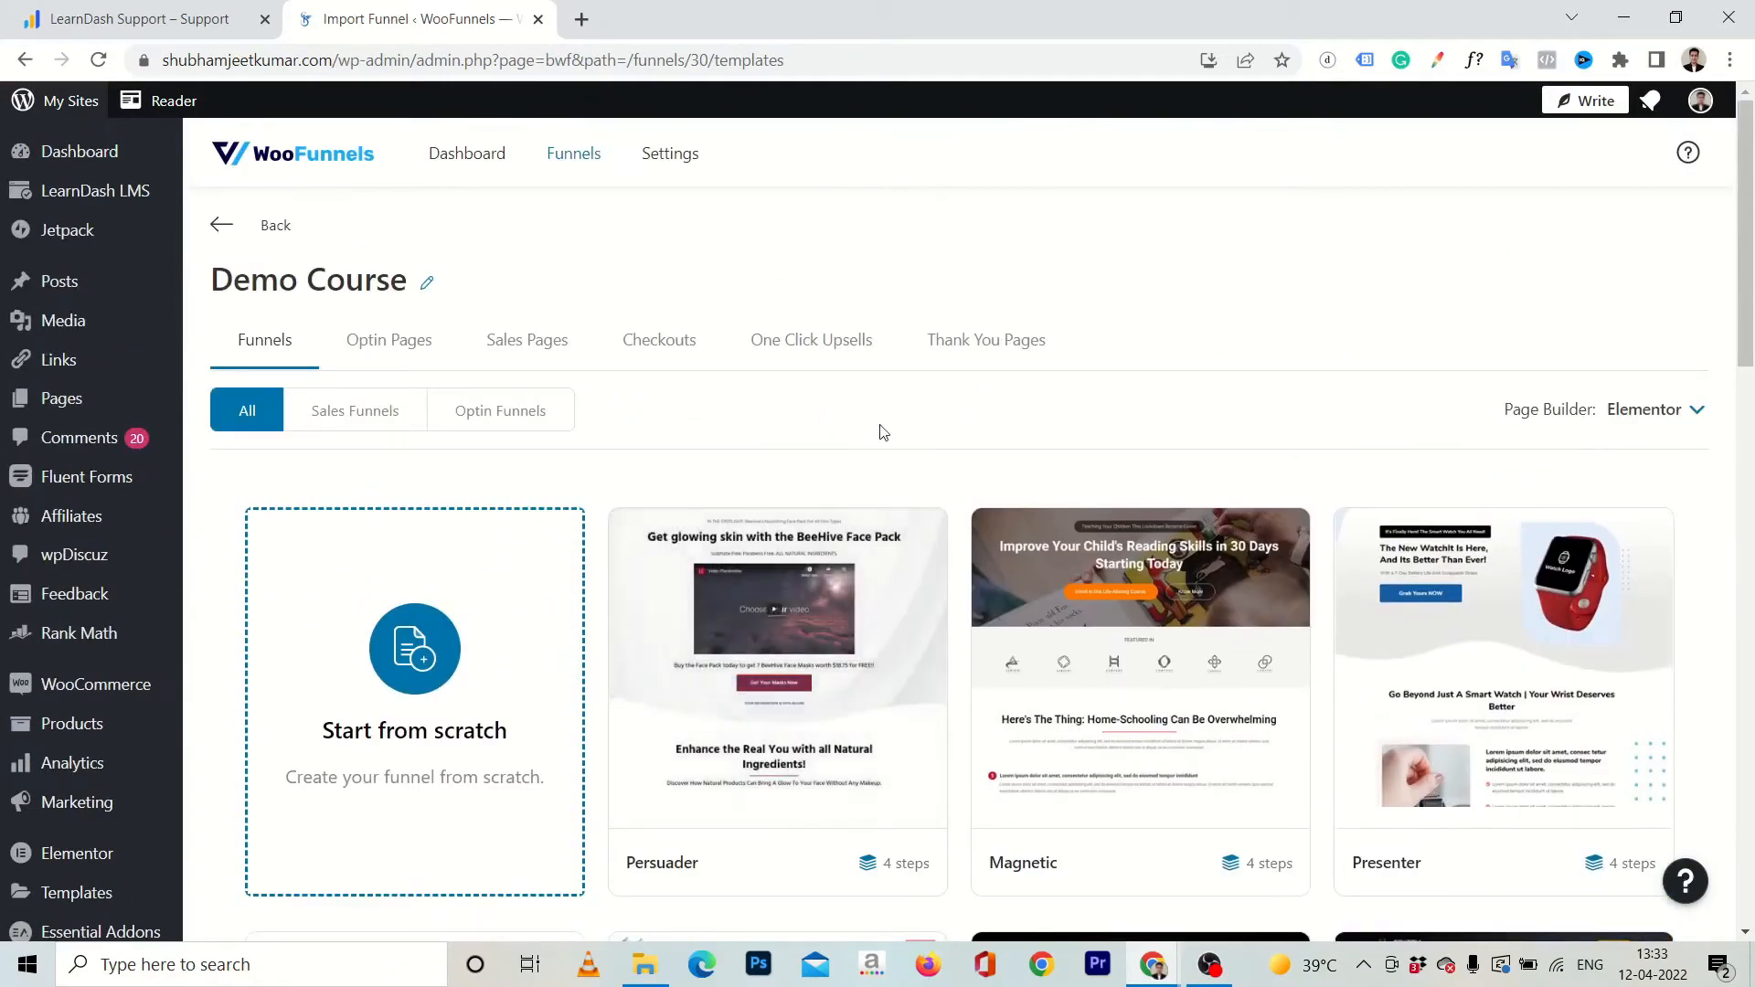
# Preview the Persuader template's sales, checkout, one click upsell and thank you pages.
pyautogui.moveTo(848, 666)
pyautogui.click(787, 643)
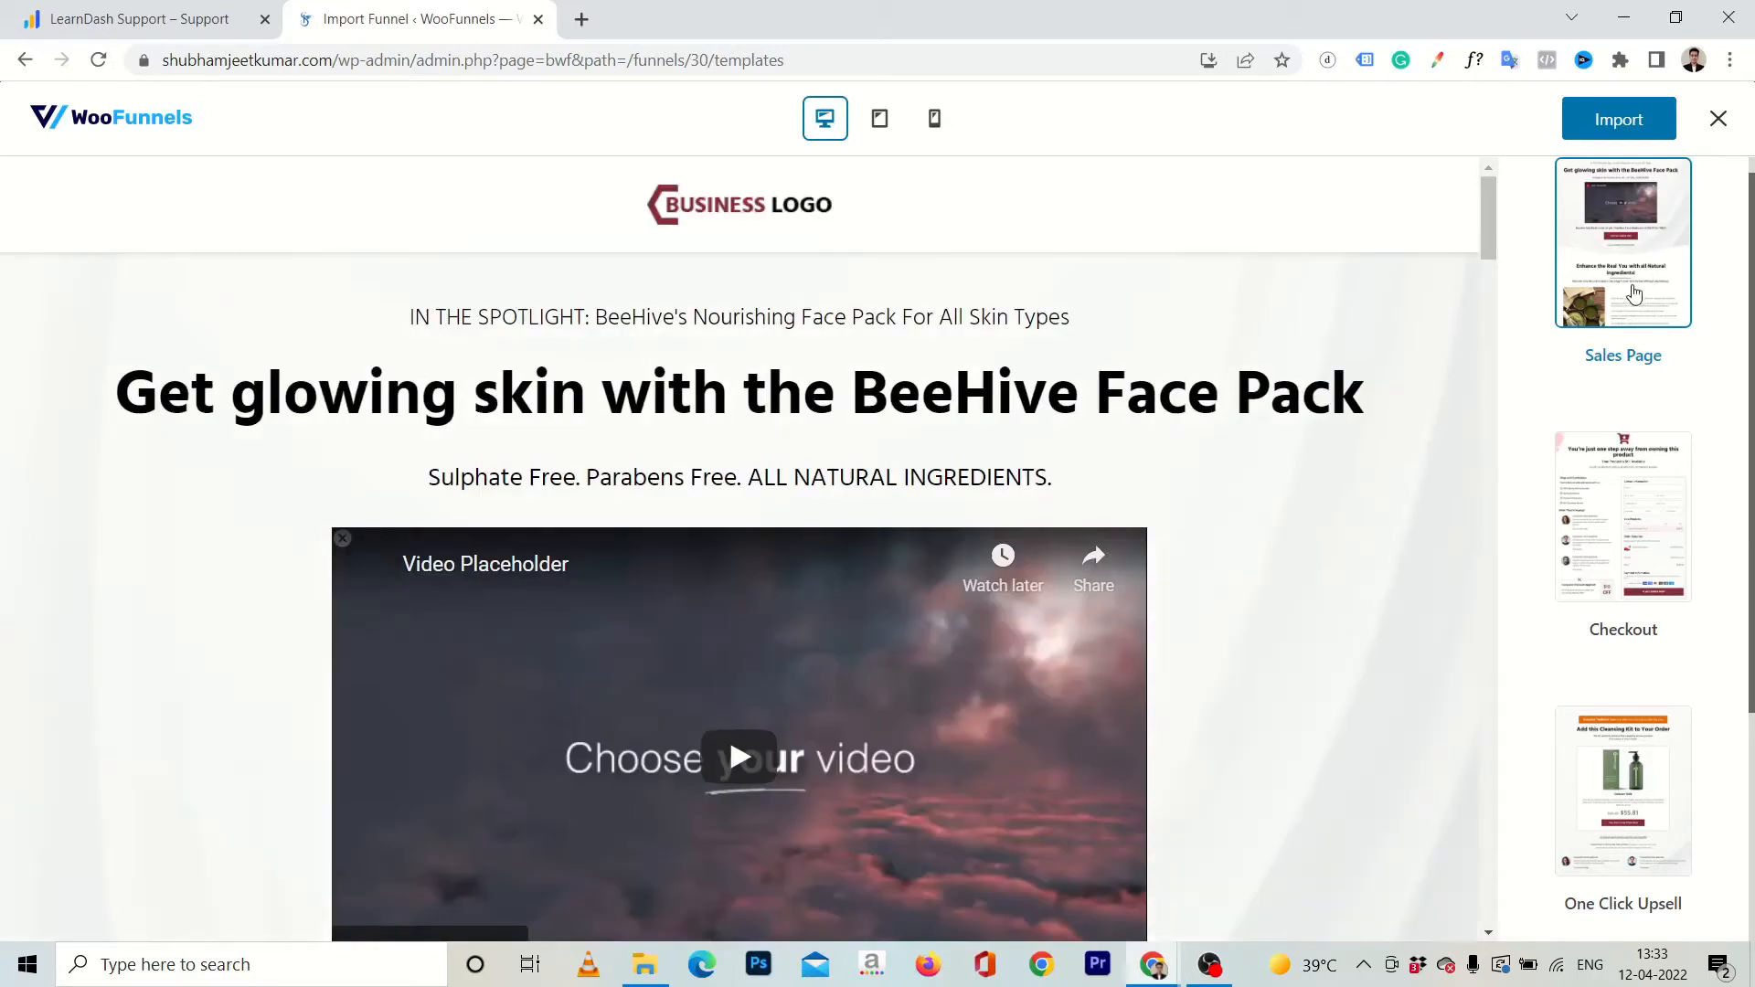
pyautogui.scroll(-9, 1328, 528)
pyautogui.scroll(6, 1326, 528)
pyautogui.click(1613, 546)
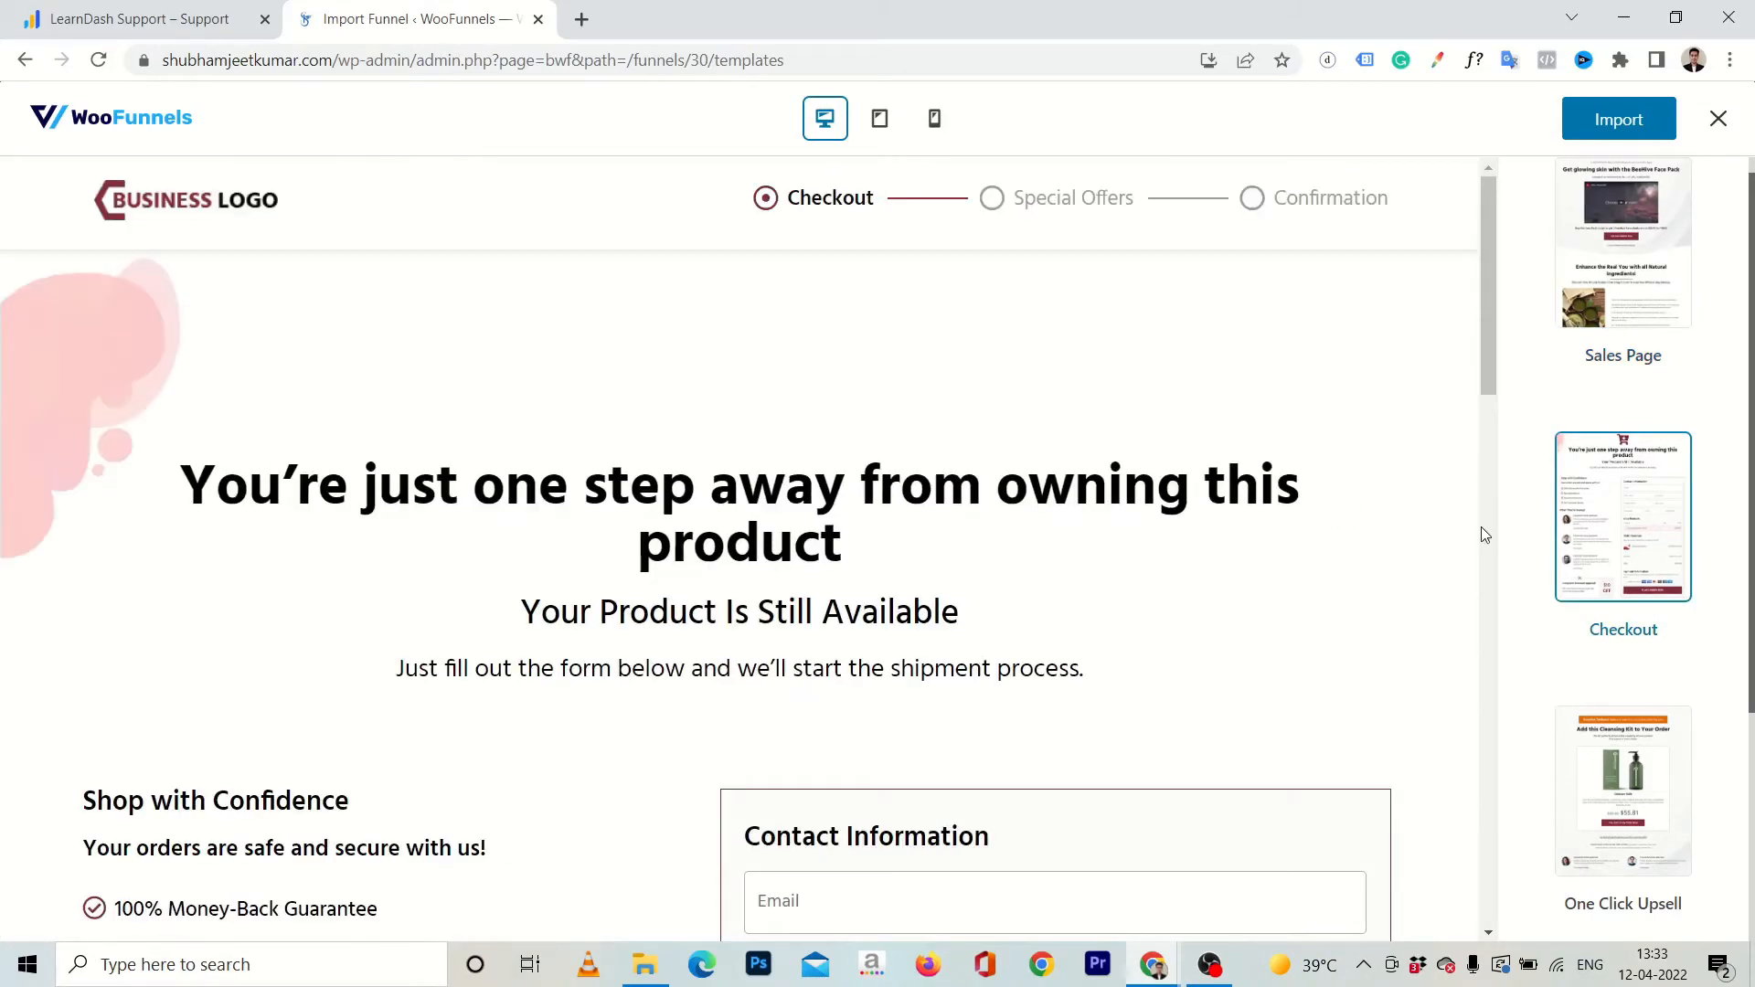
pyautogui.scroll(-10, 1483, 533)
pyautogui.scroll(-4, 1481, 527)
pyautogui.scroll(15, 1481, 527)
pyautogui.click(1633, 798)
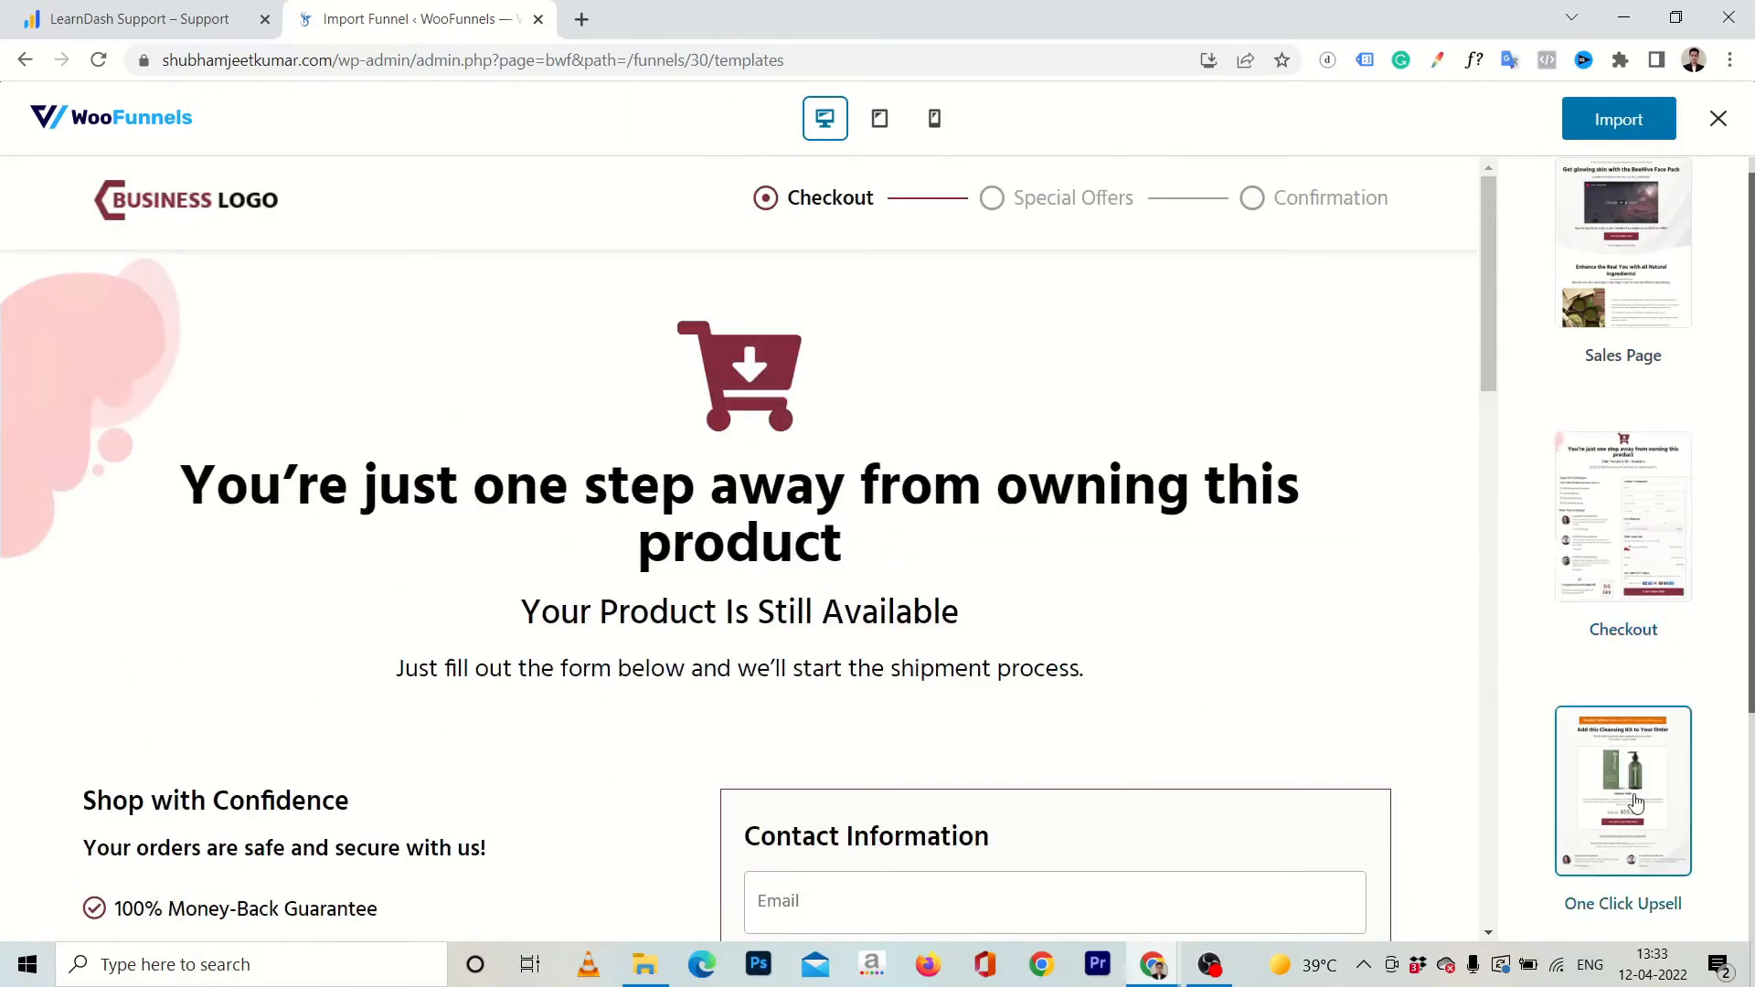
pyautogui.scroll(-3, 1594, 695)
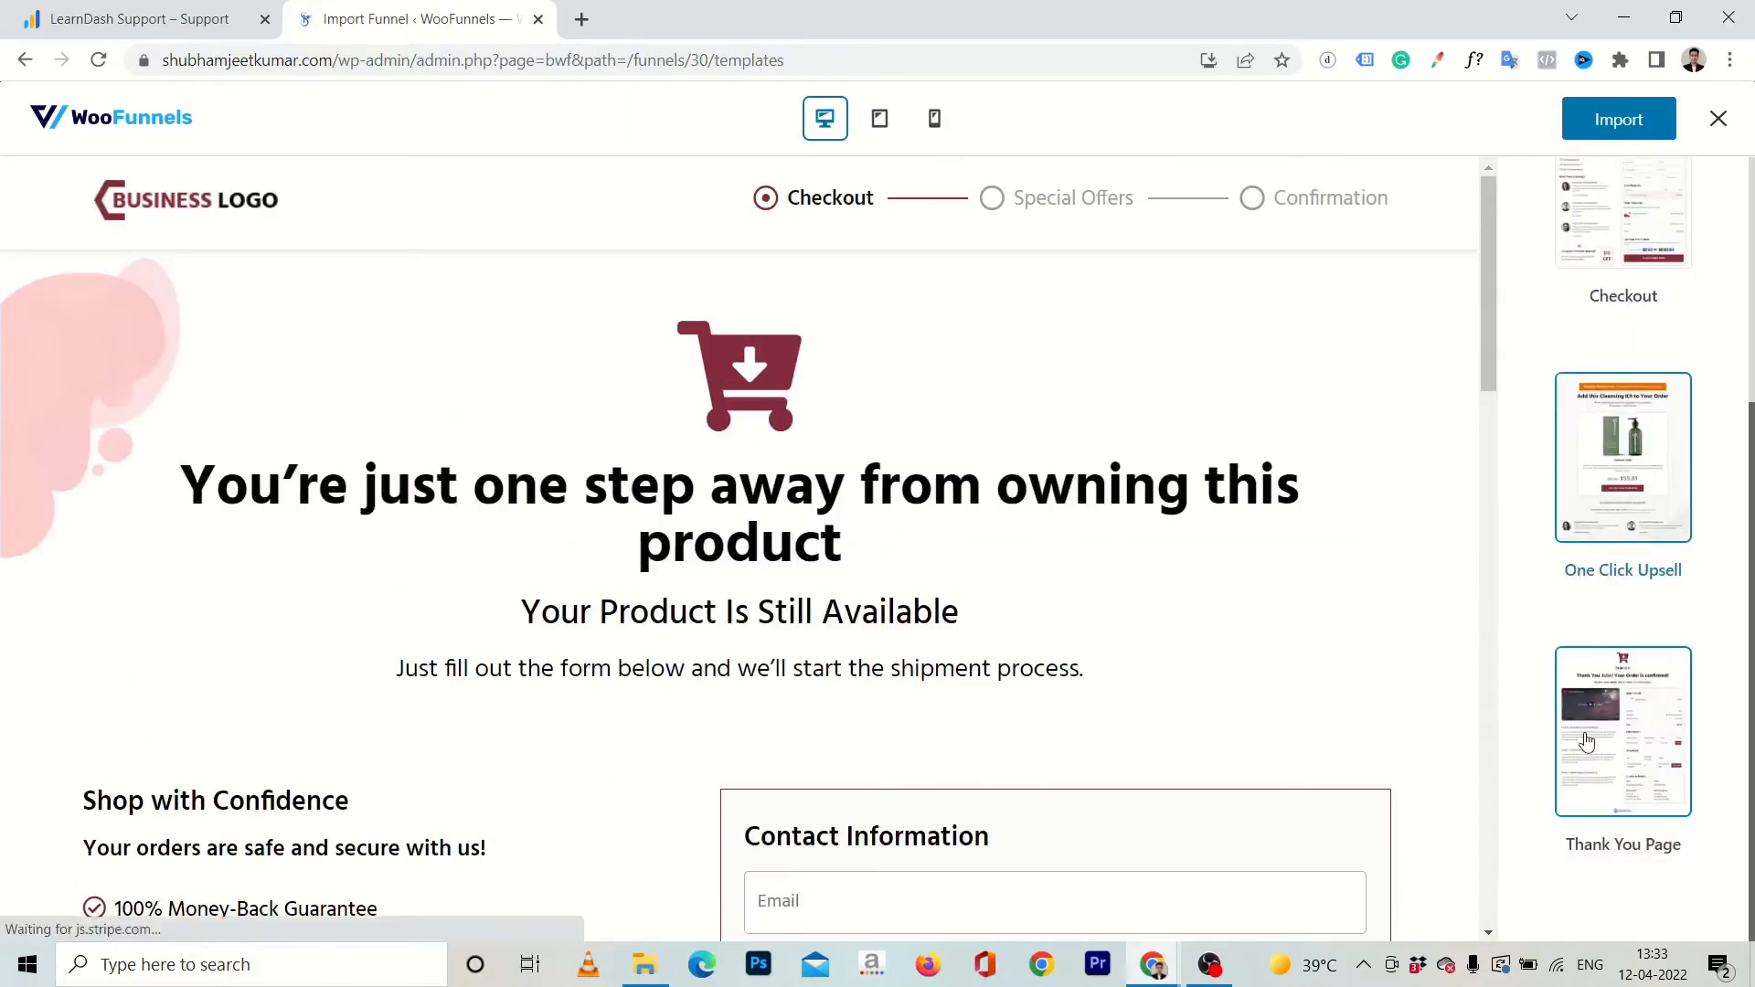
pyautogui.click(1590, 695)
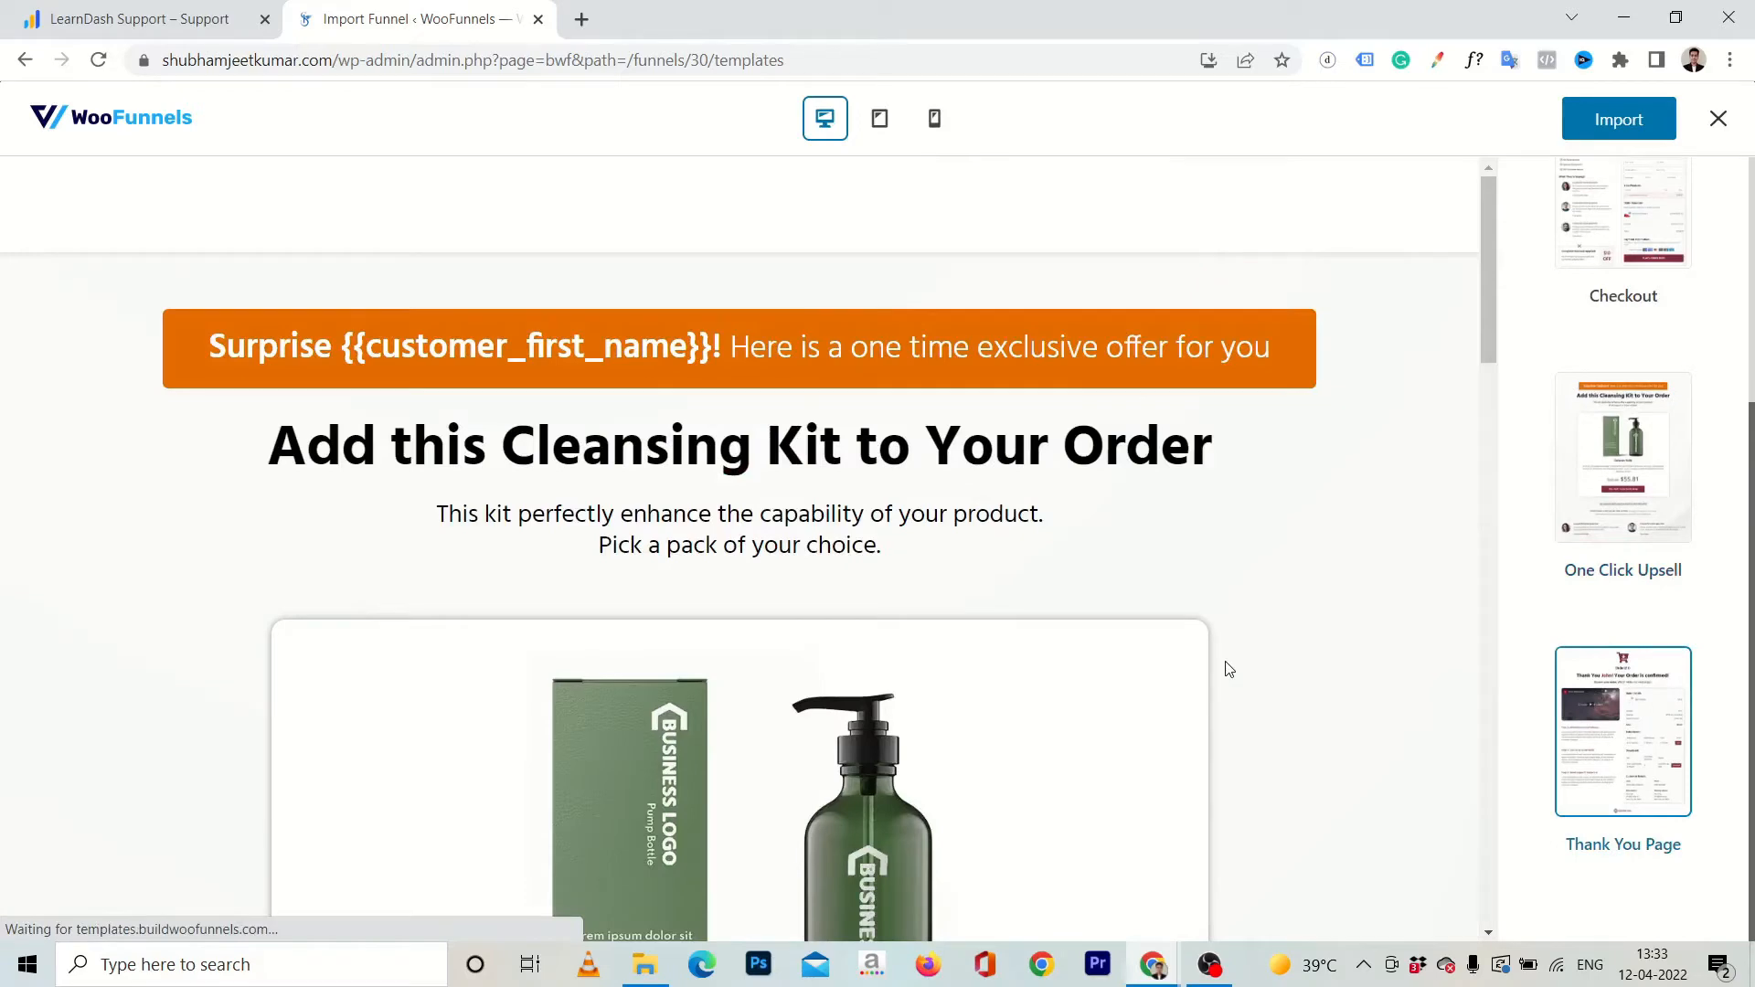
pyautogui.scroll(-10, 1052, 658)
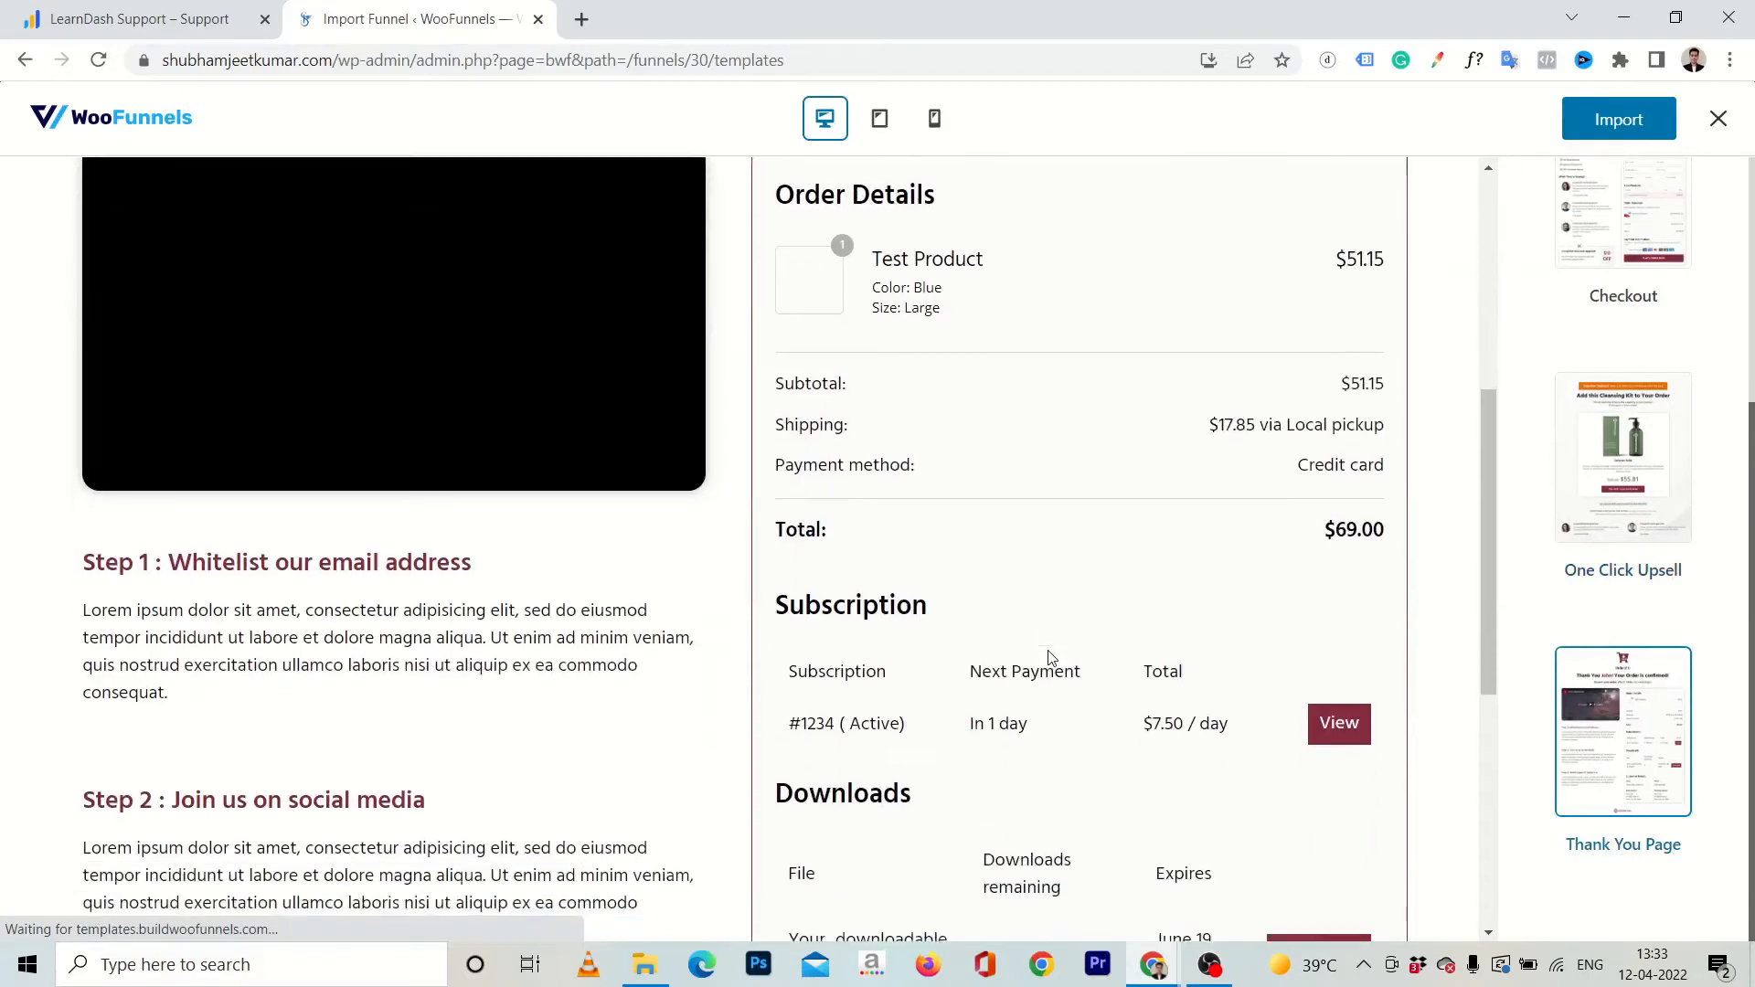
pyautogui.scroll(10, 1051, 658)
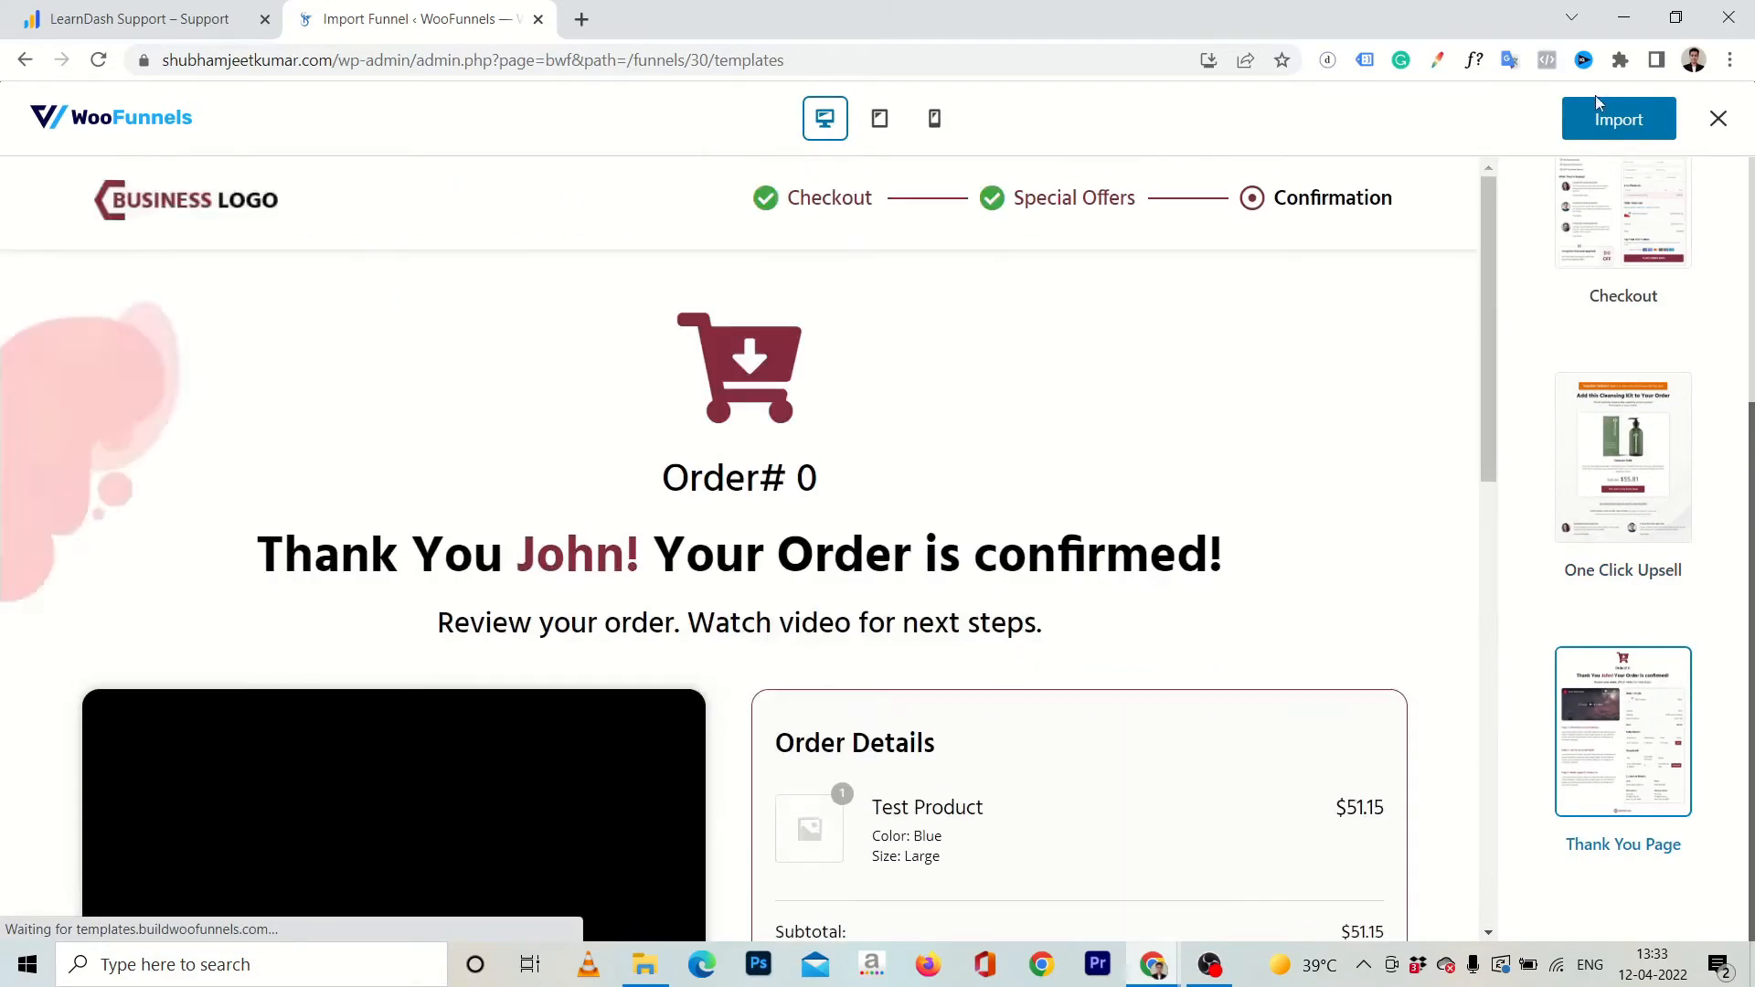
# Import the Persuader template into the Demo Course funnel and look over its steps.
pyautogui.click(1609, 119)
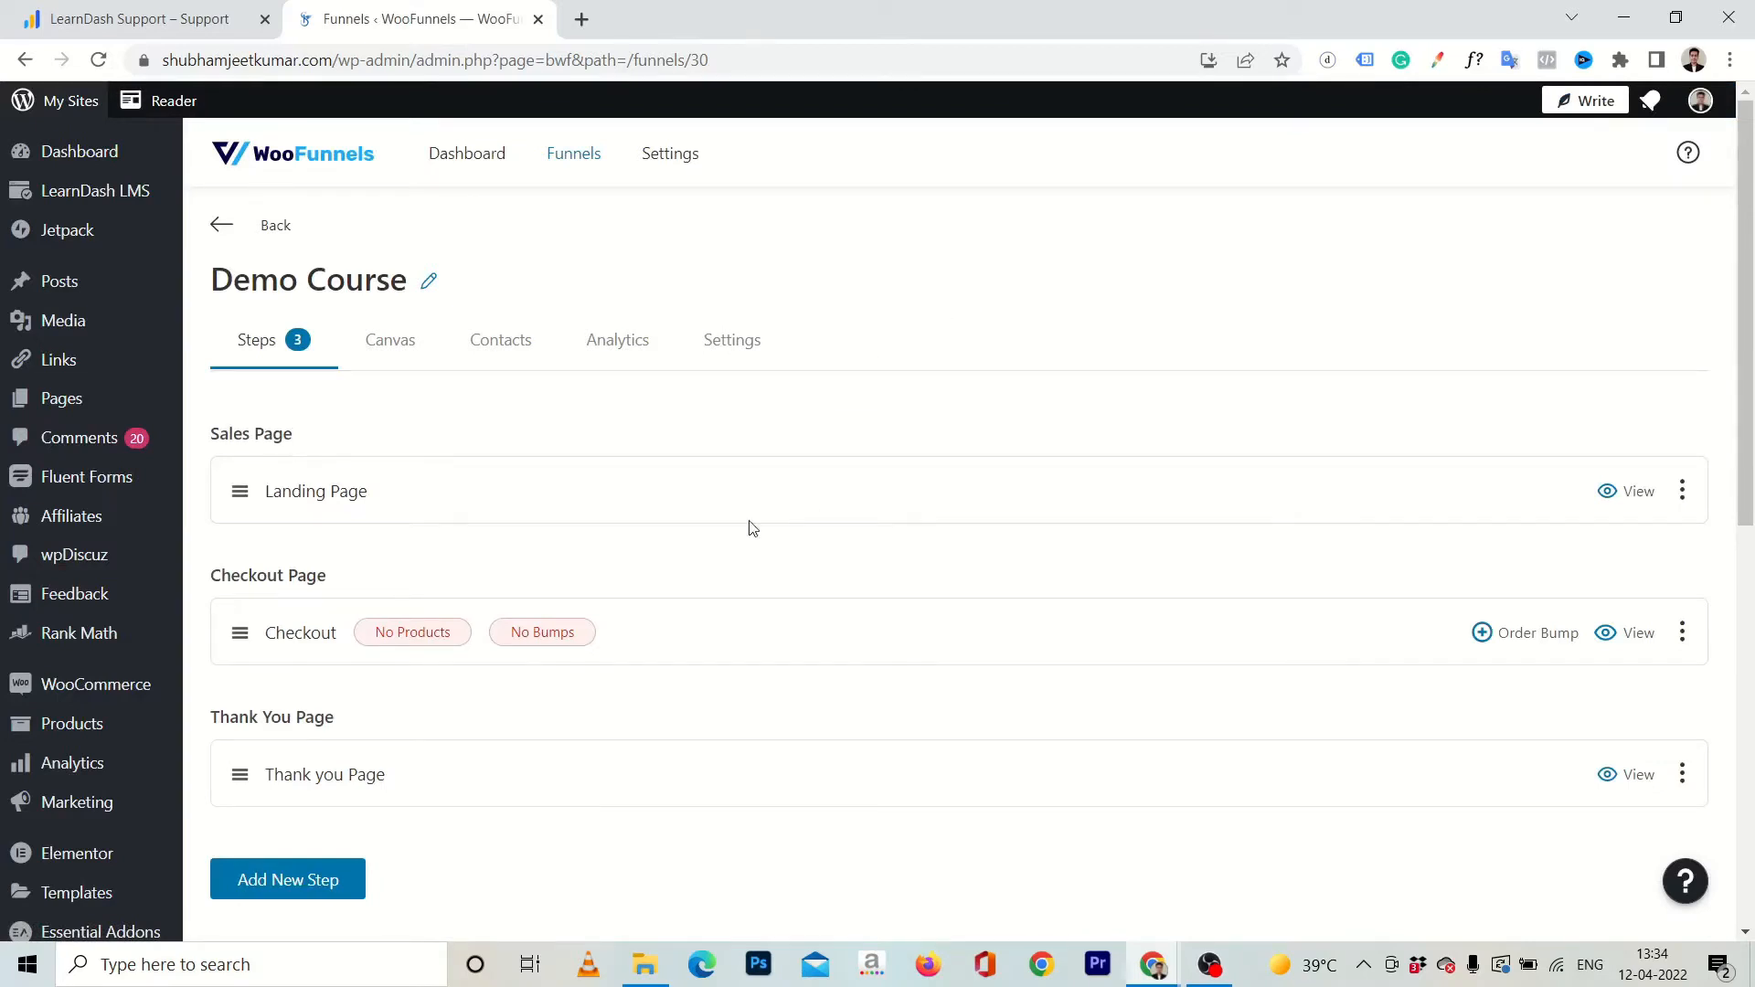
pyautogui.scroll(-2, 574, 532)
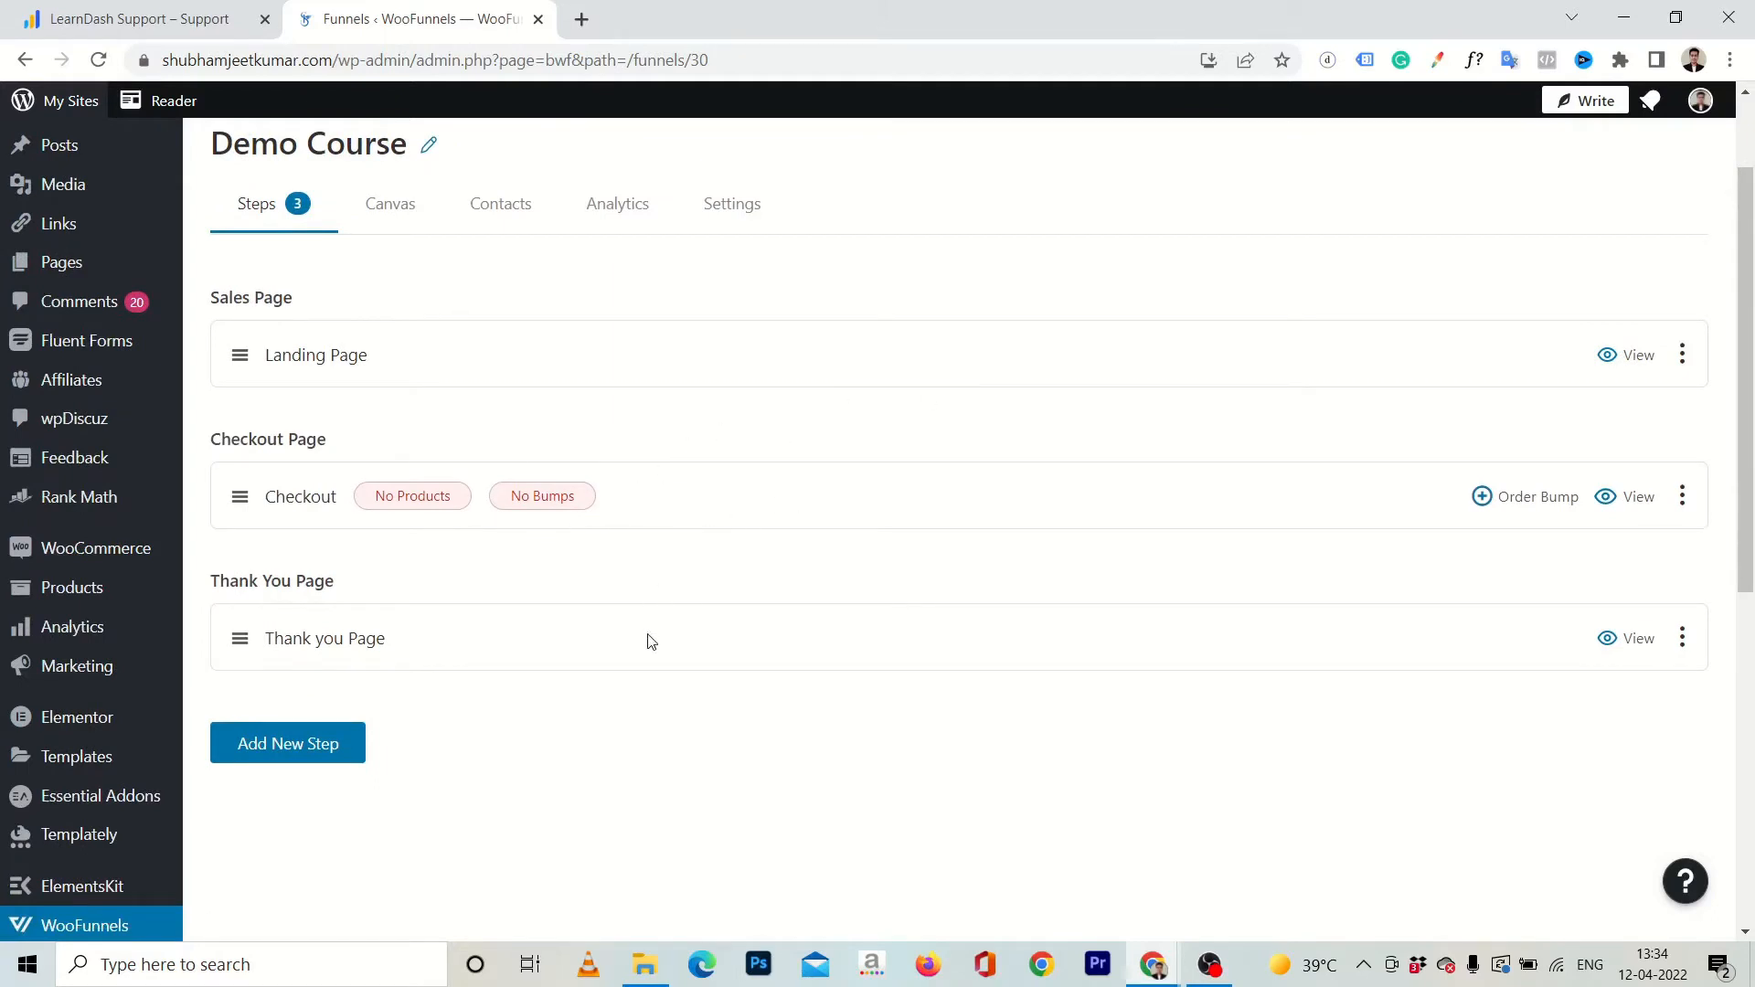
pyautogui.scroll(1, 990, 478)
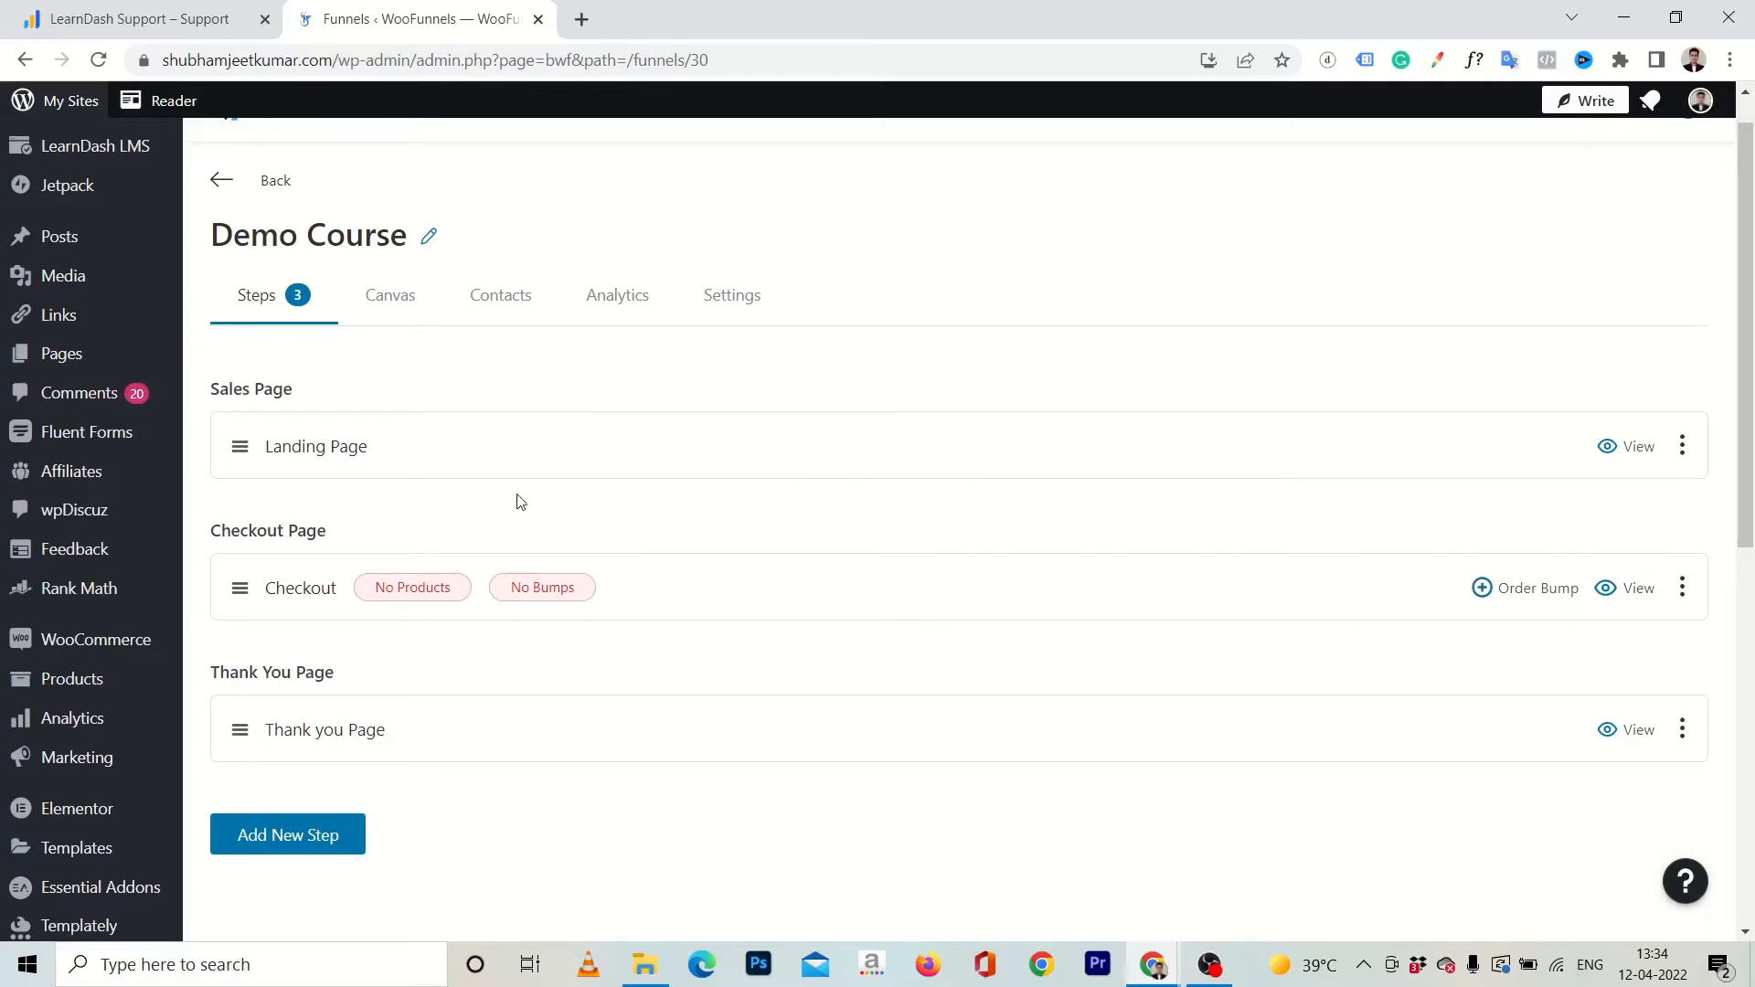
# Delete the Landing Page step from the Demo Course funnel.
pyautogui.click(1682, 448)
pyautogui.click(1545, 622)
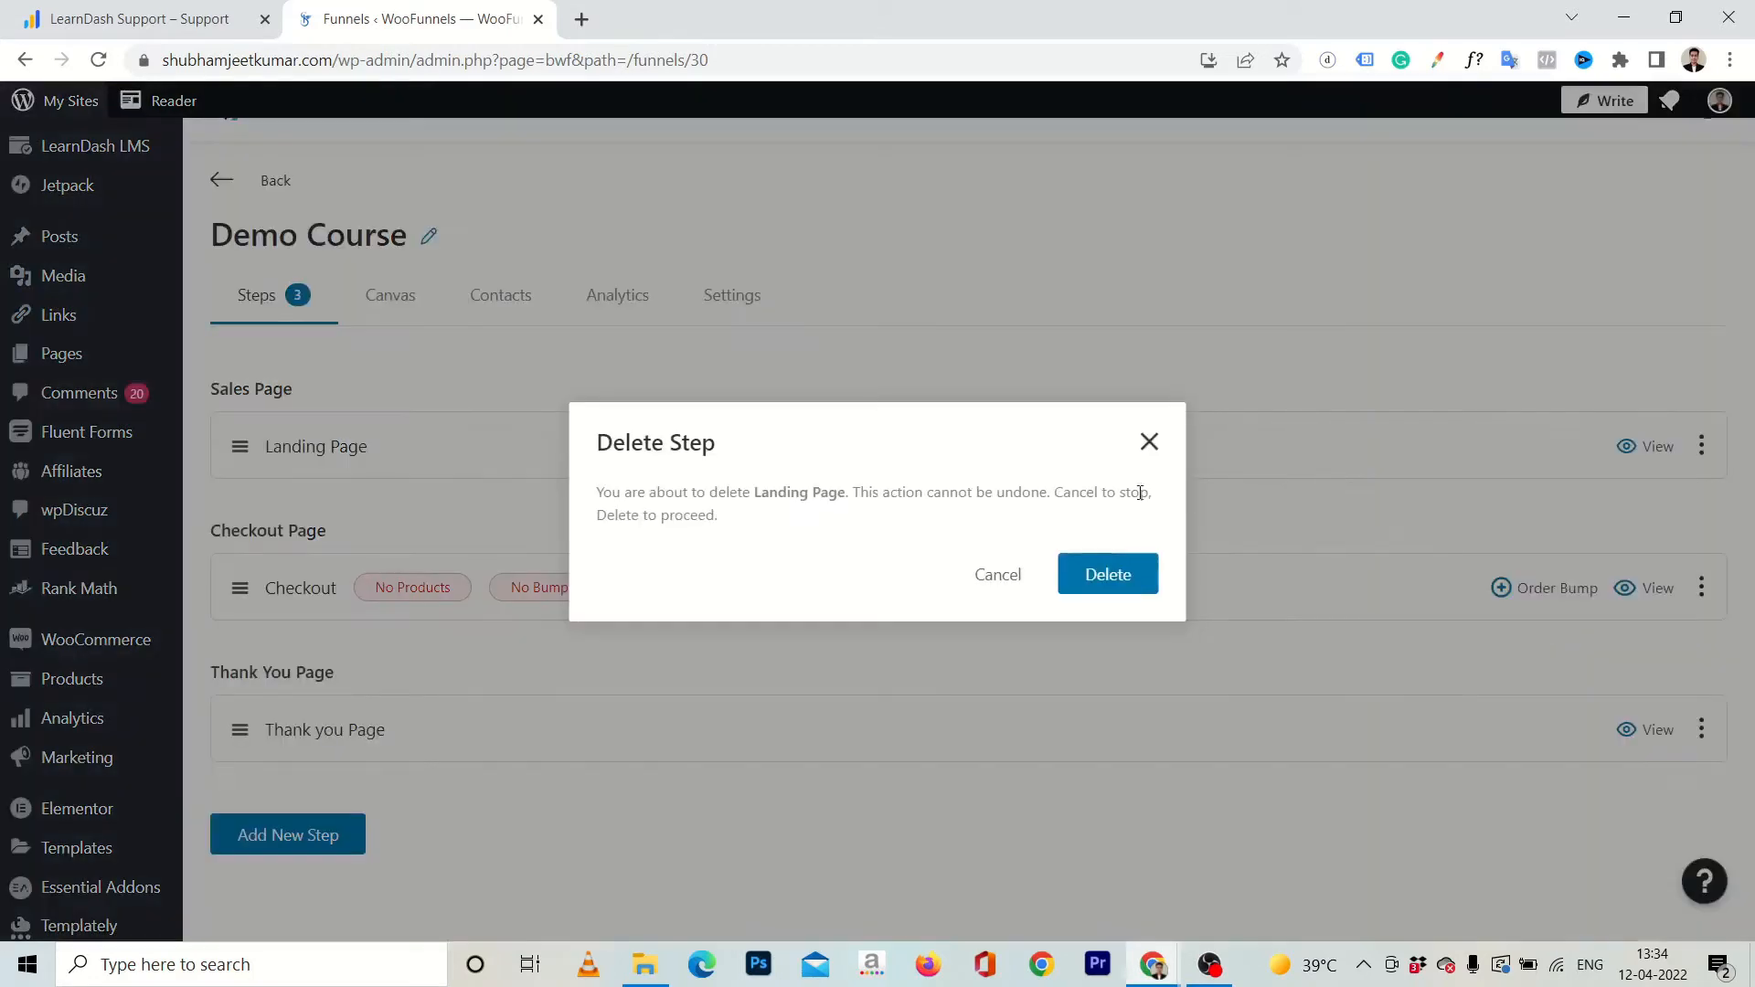
pyautogui.click(1081, 567)
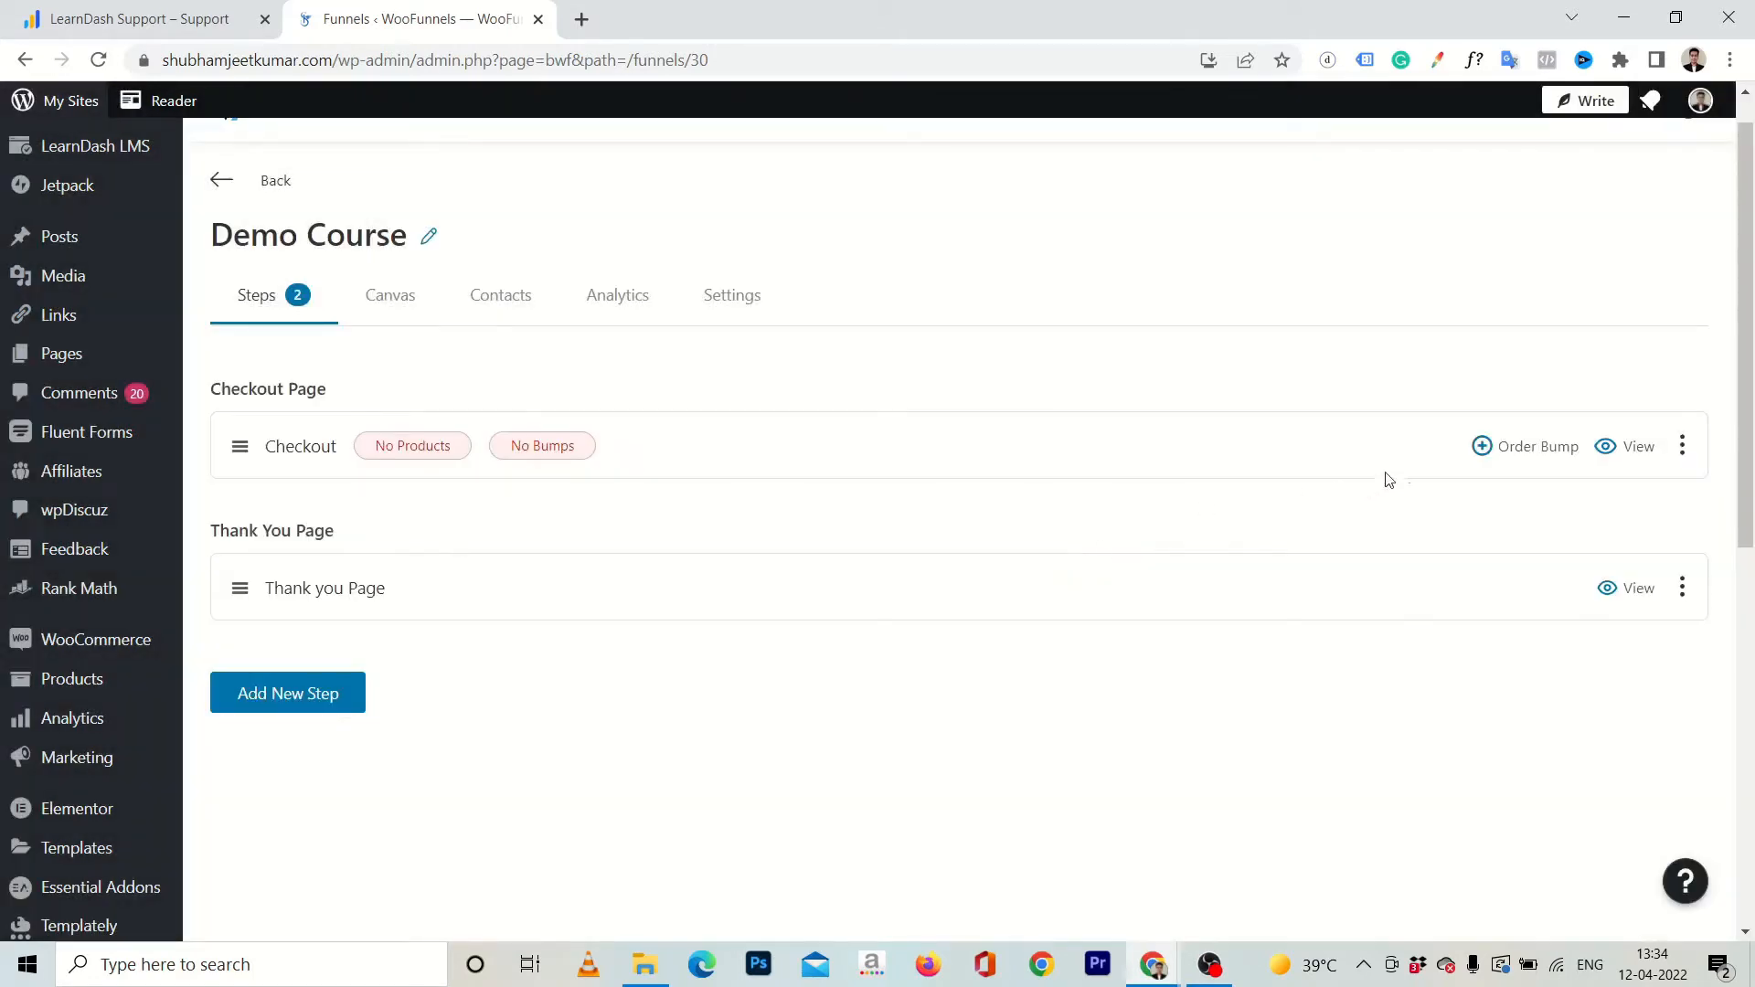
# View the funnel's checkout page from its heading to the payment section, and return to the funnel steps.
pyautogui.click(1616, 448)
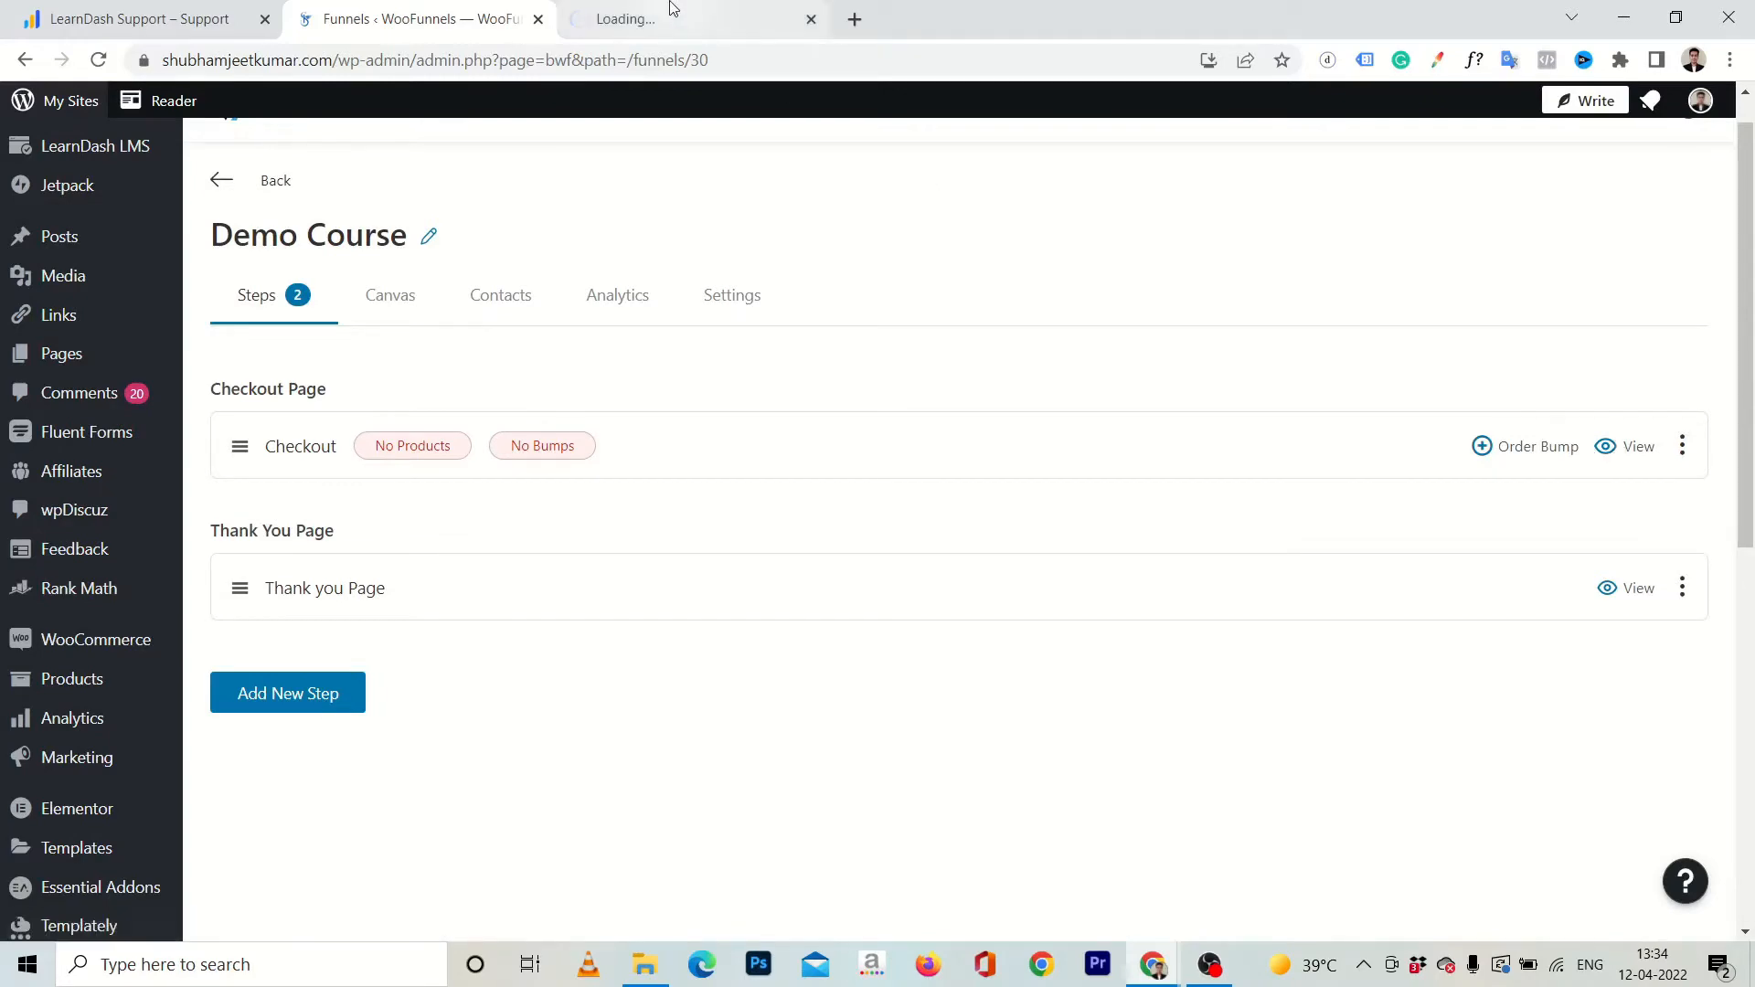
pyautogui.scroll(-5, 747, 517)
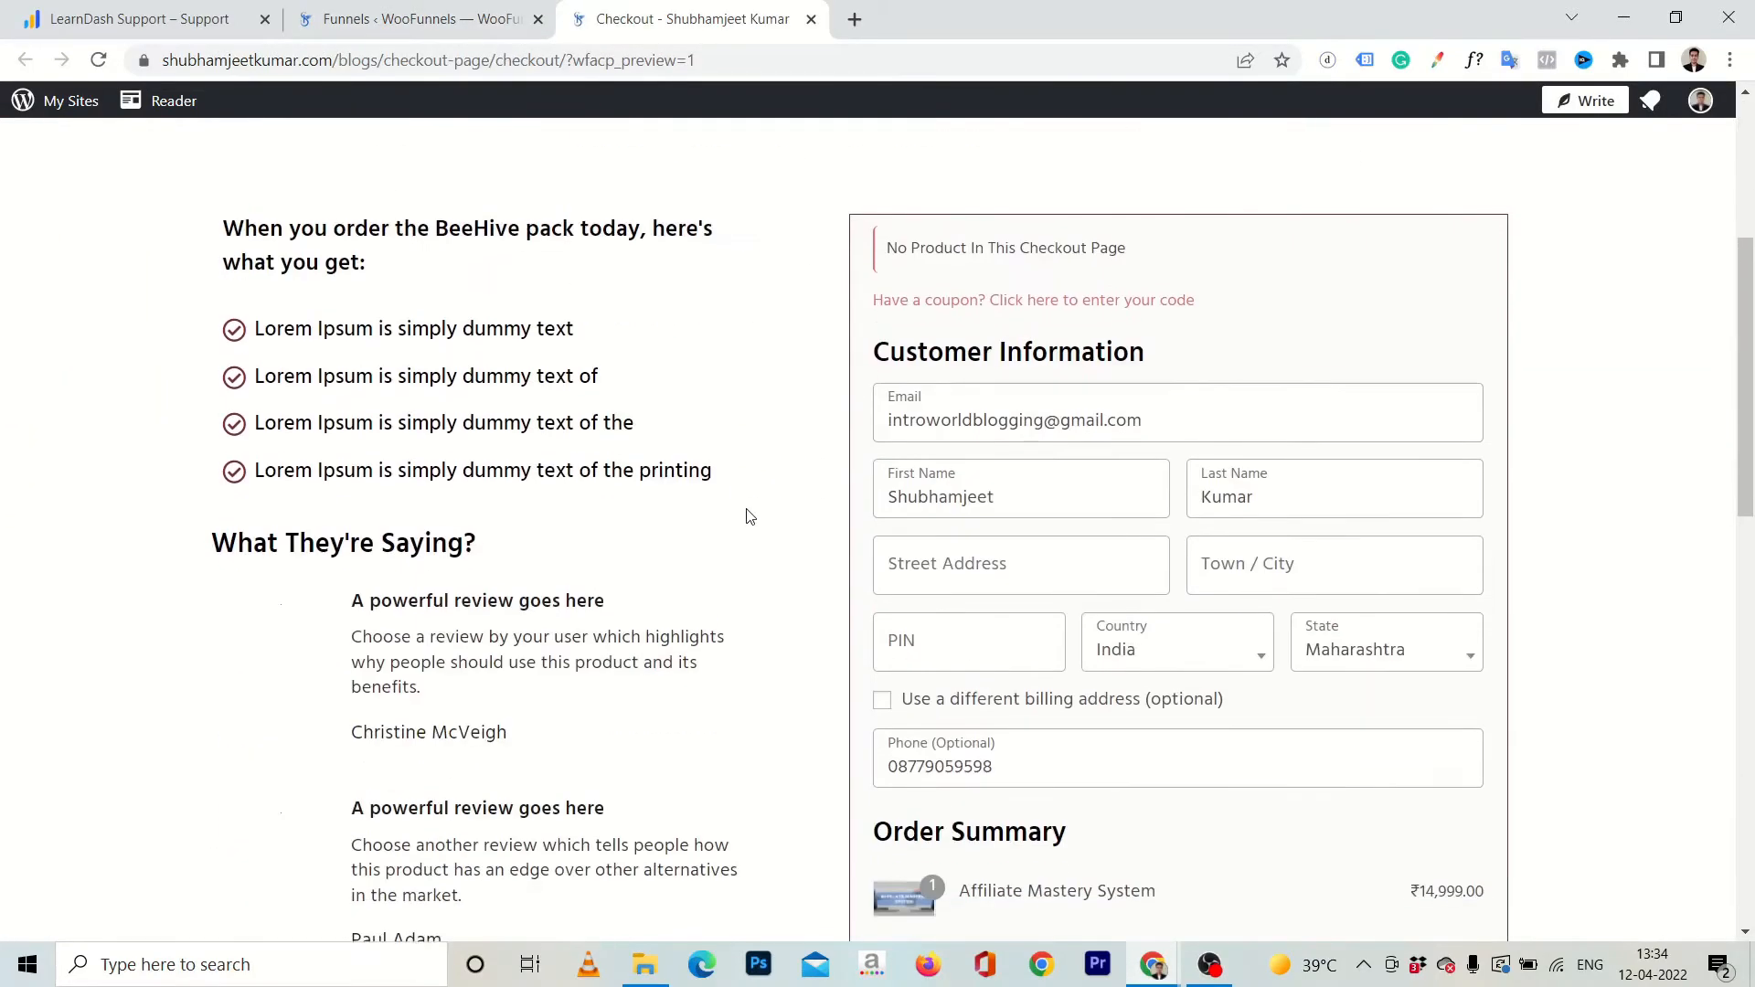
pyautogui.scroll(-12, 747, 517)
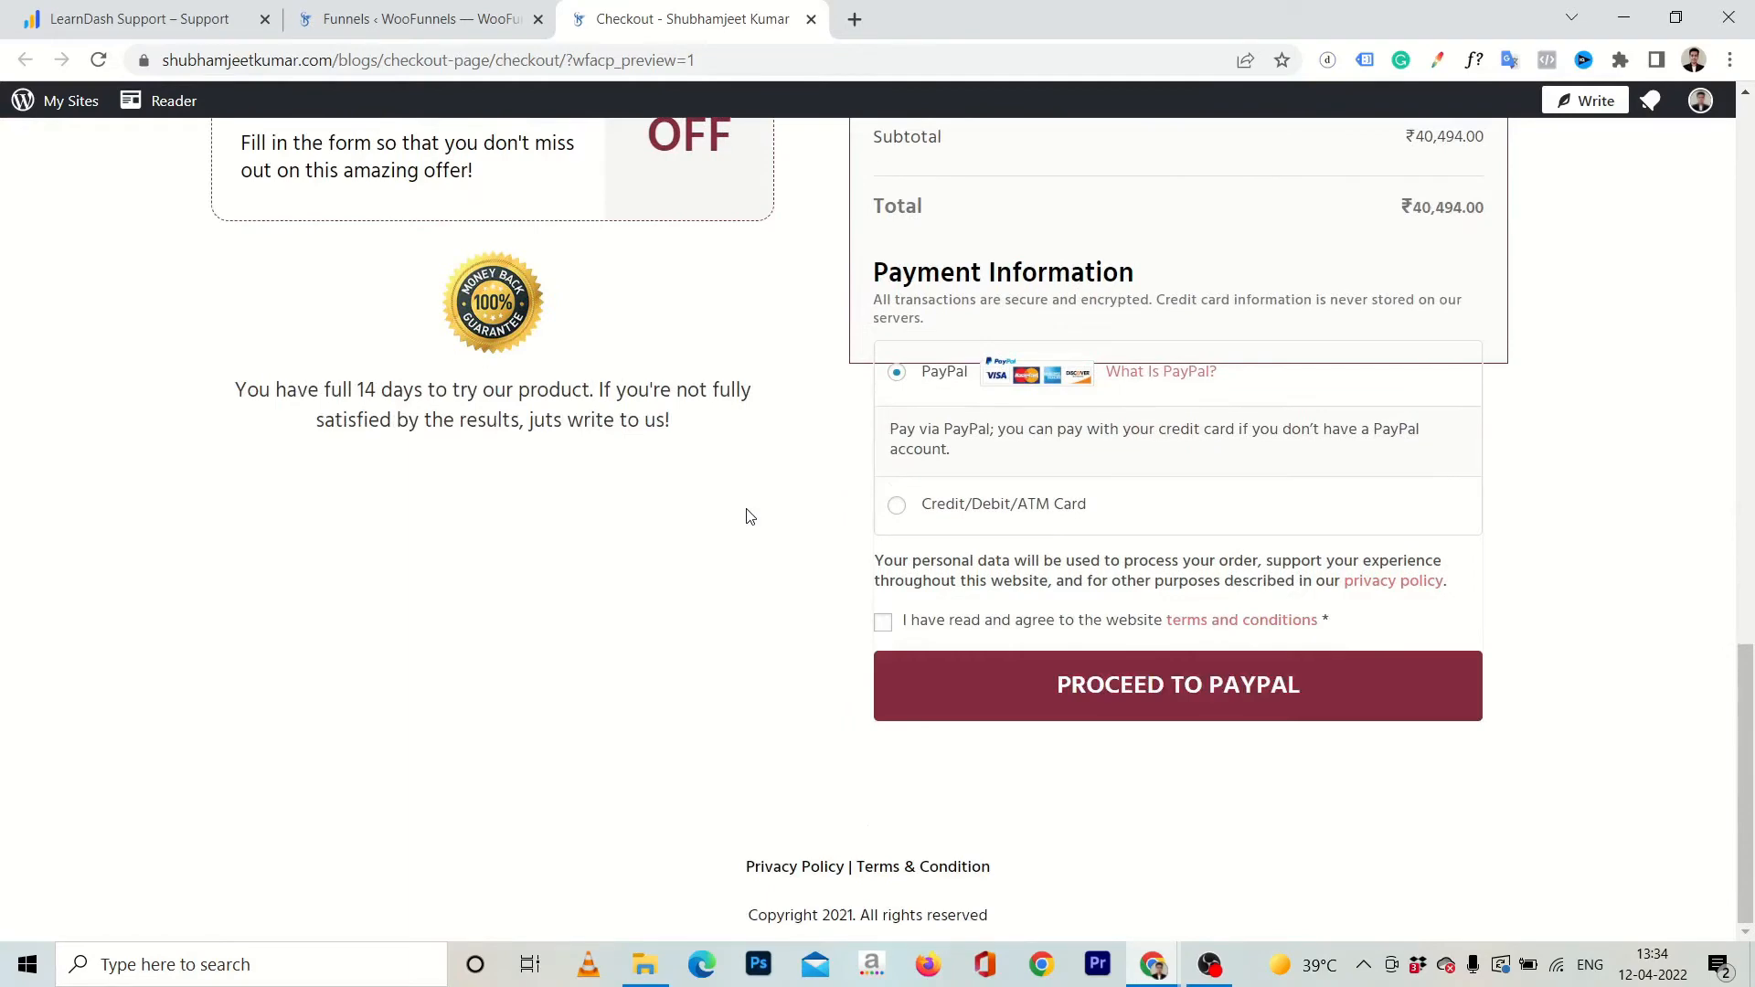
pyautogui.scroll(17, 747, 516)
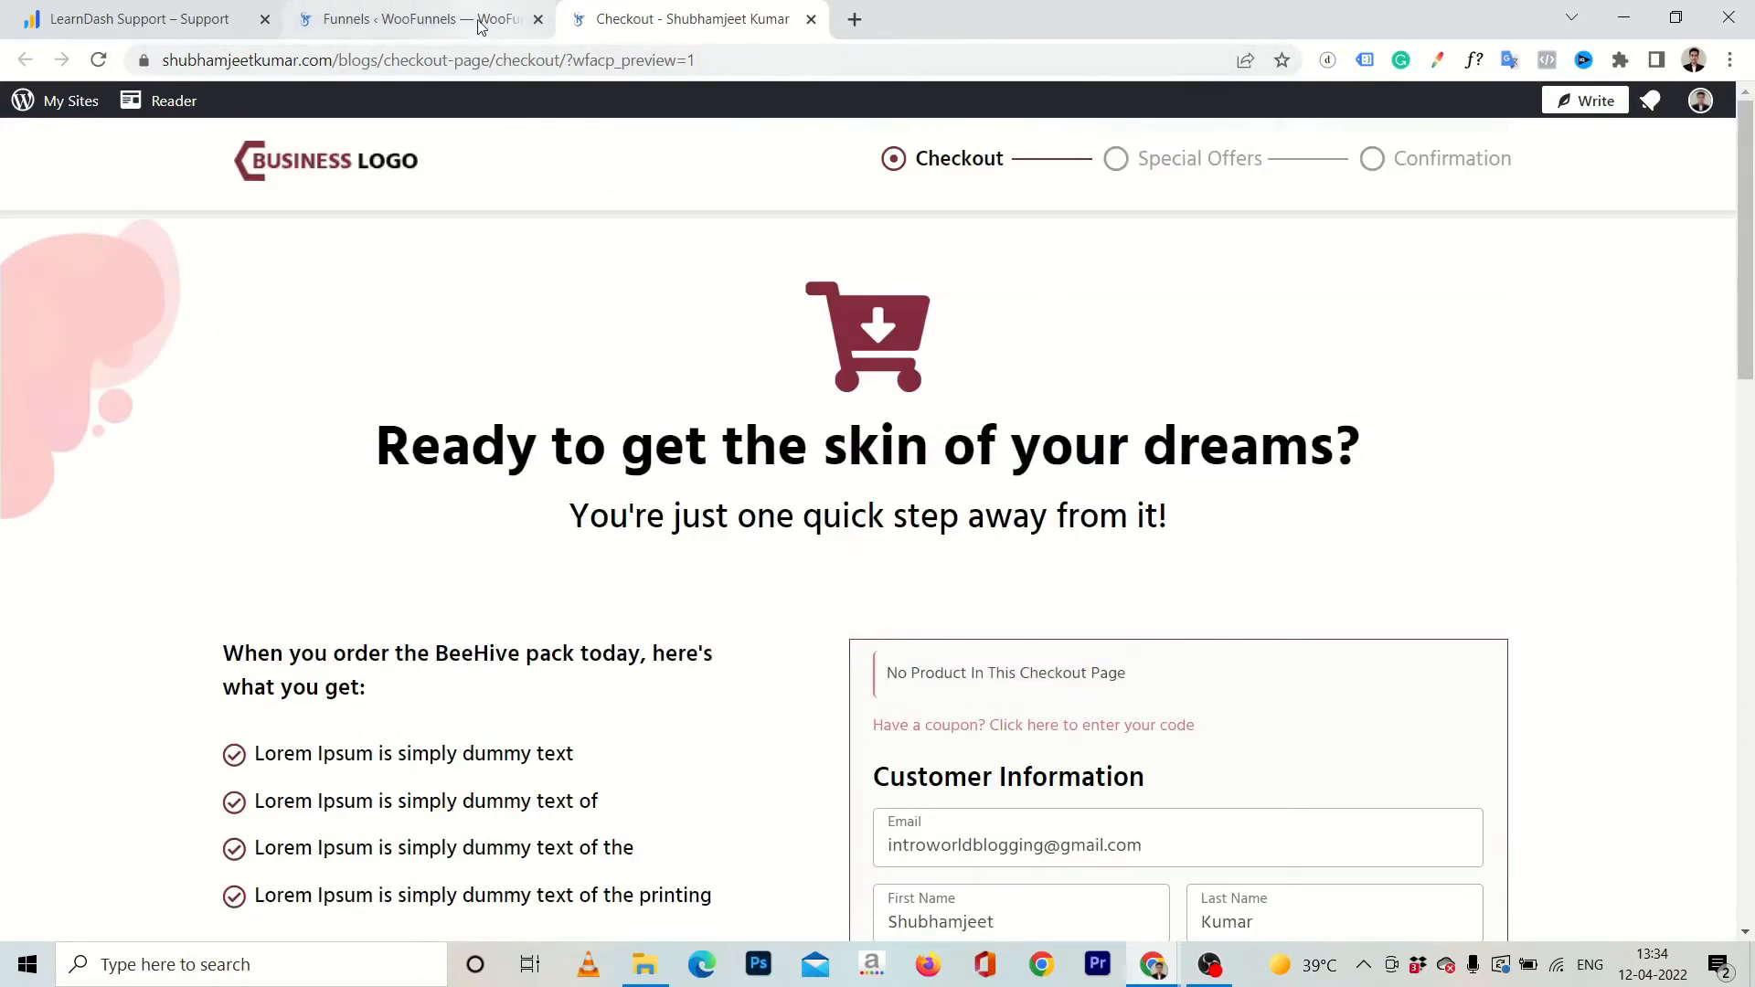
pyautogui.click(812, 17)
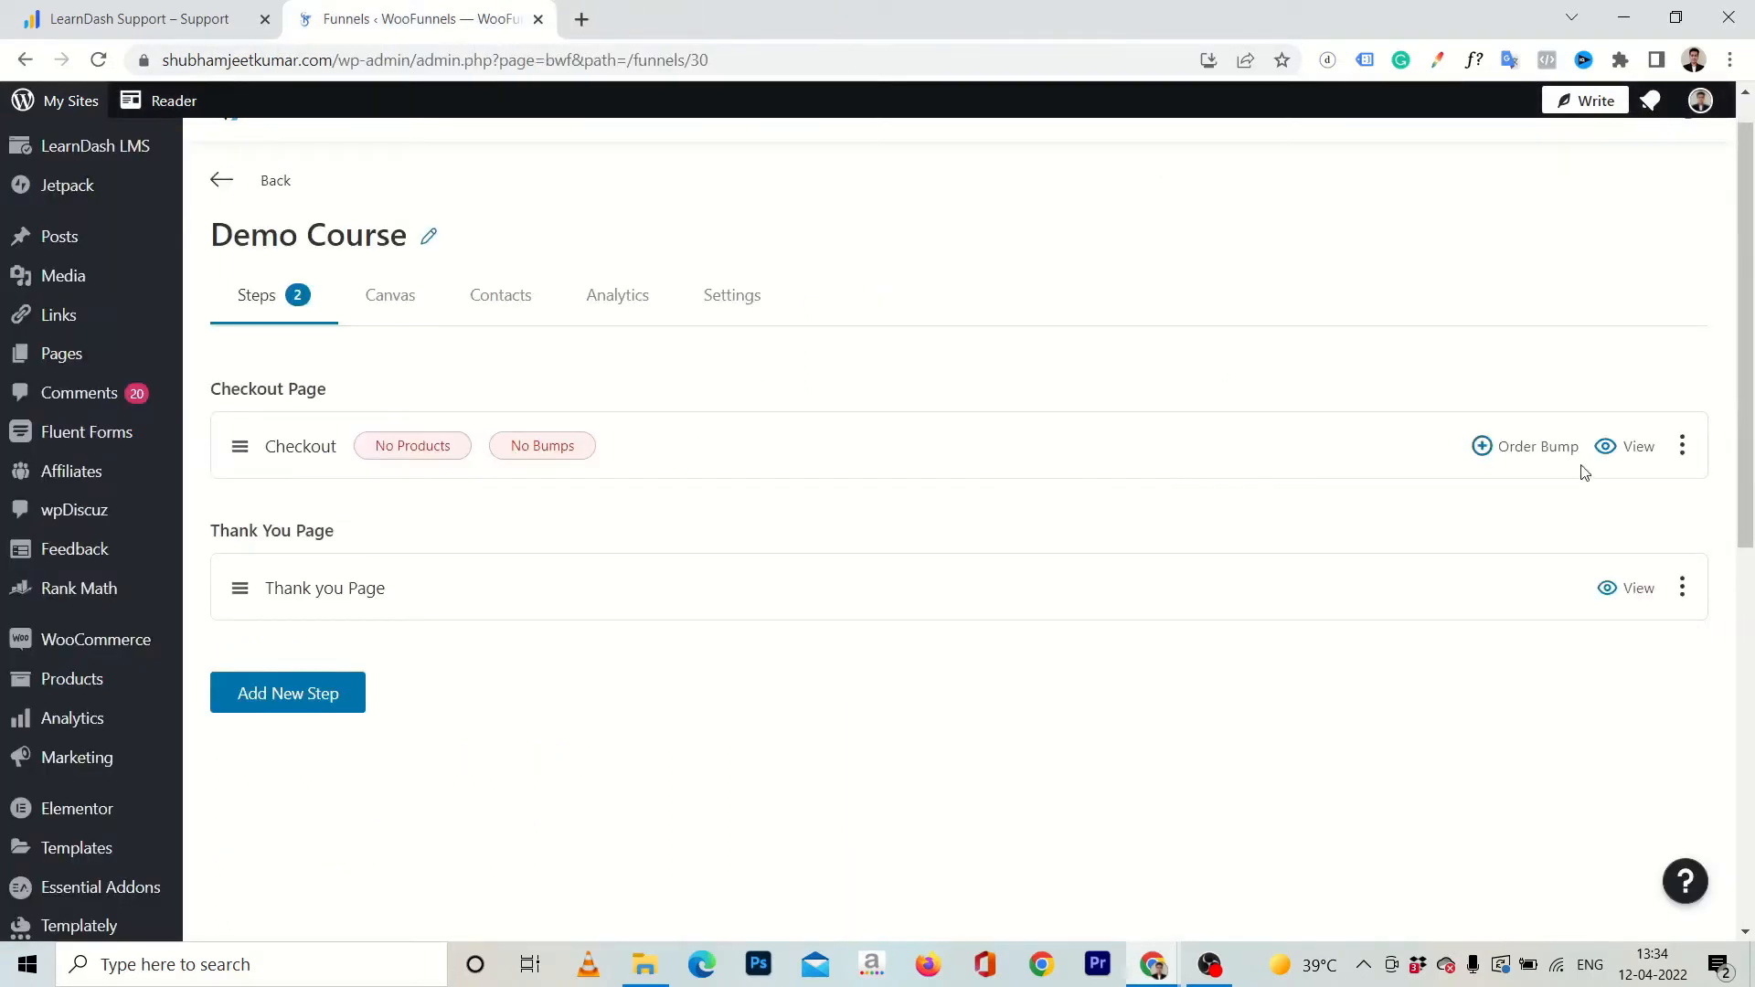
pyautogui.click(1681, 445)
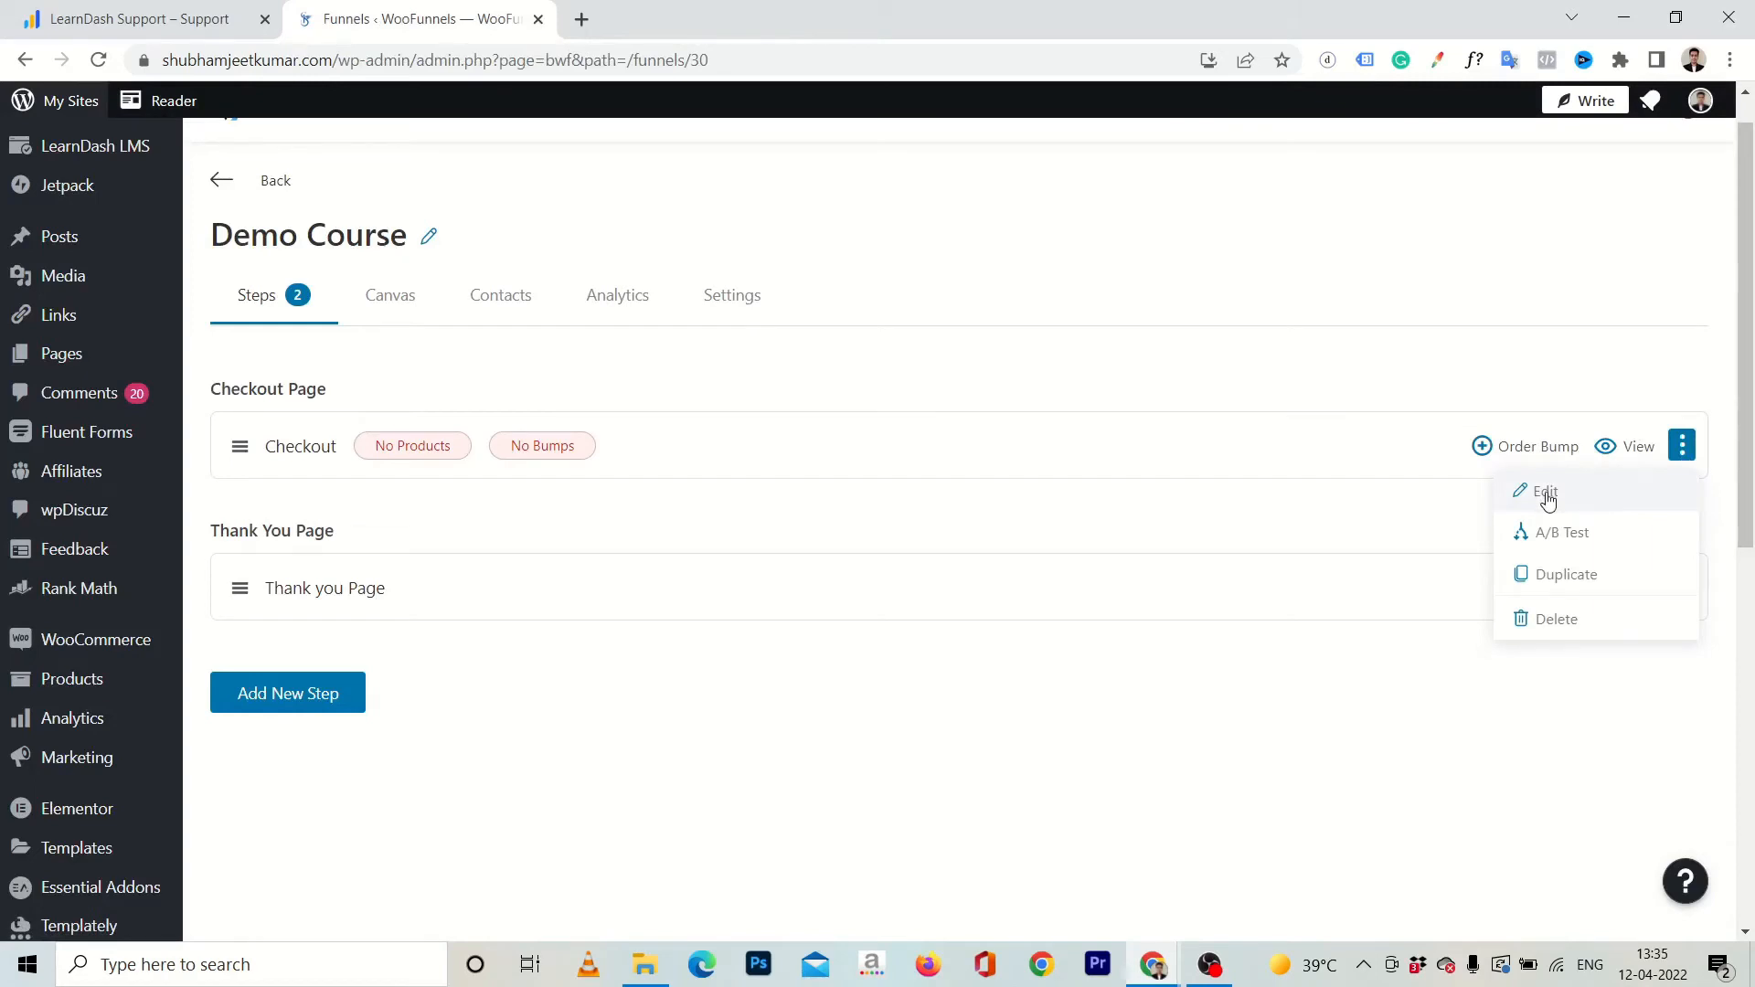
pyautogui.click(632, 519)
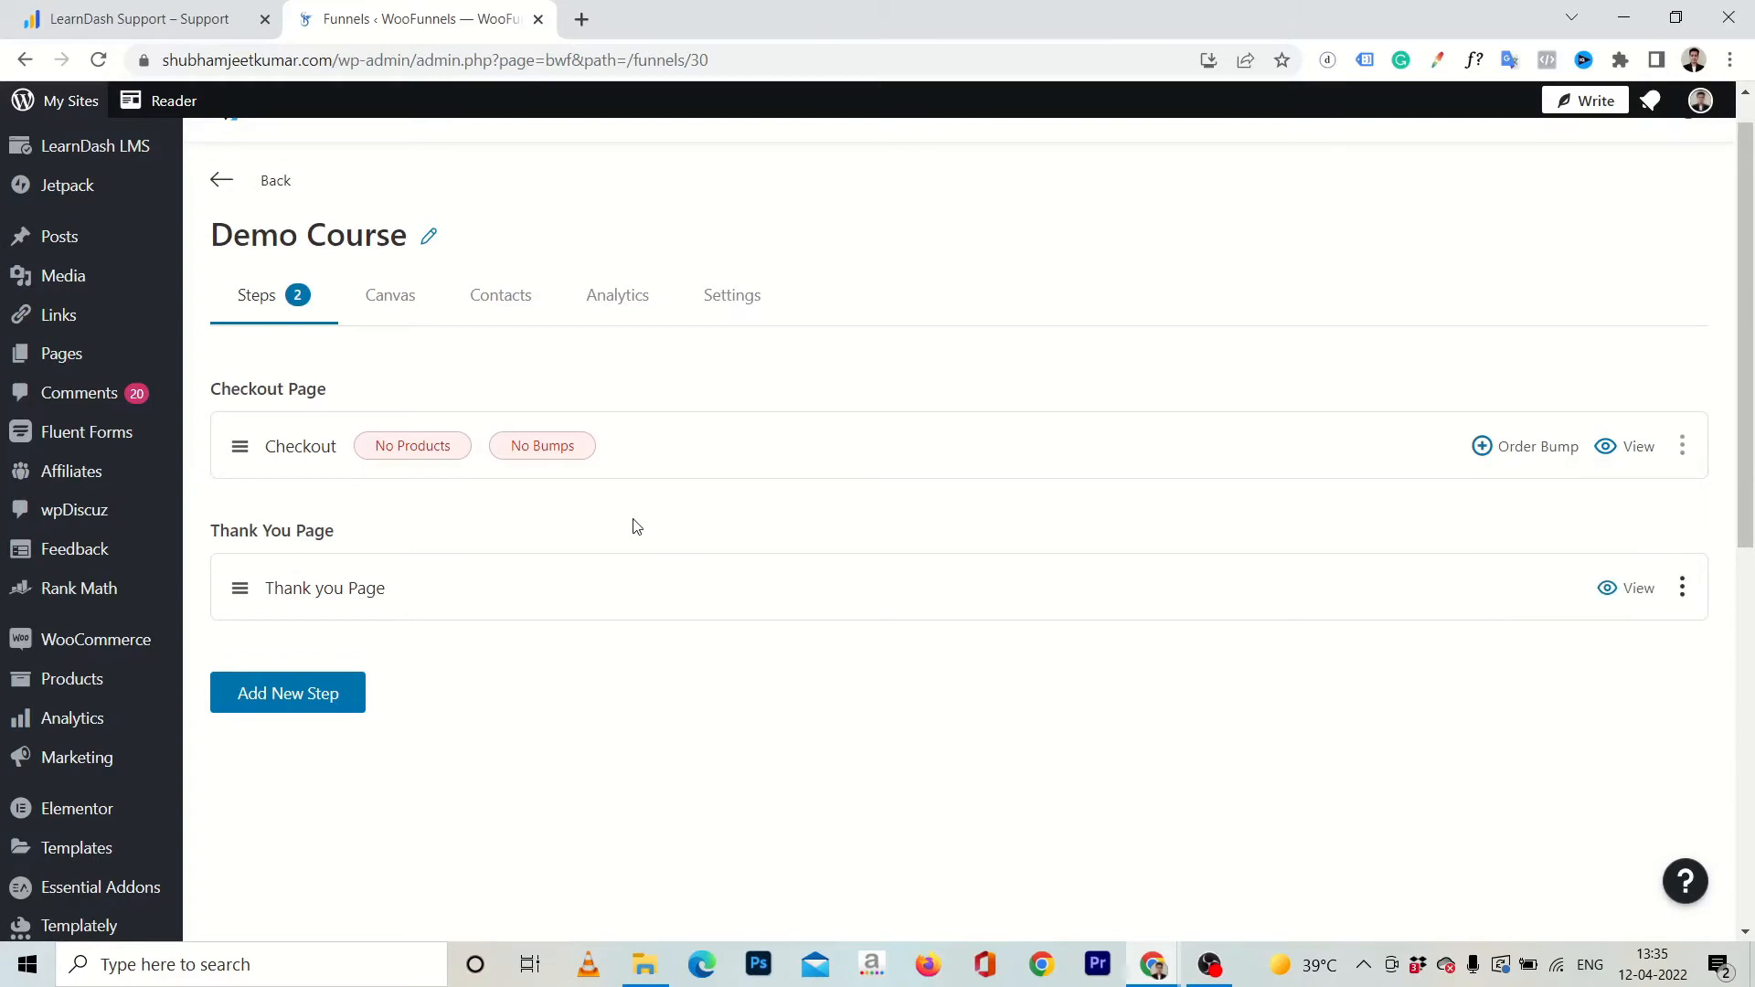
# Open the funnel's Checkout step for editing and add the Demo Course product to it.
pyautogui.click(1683, 447)
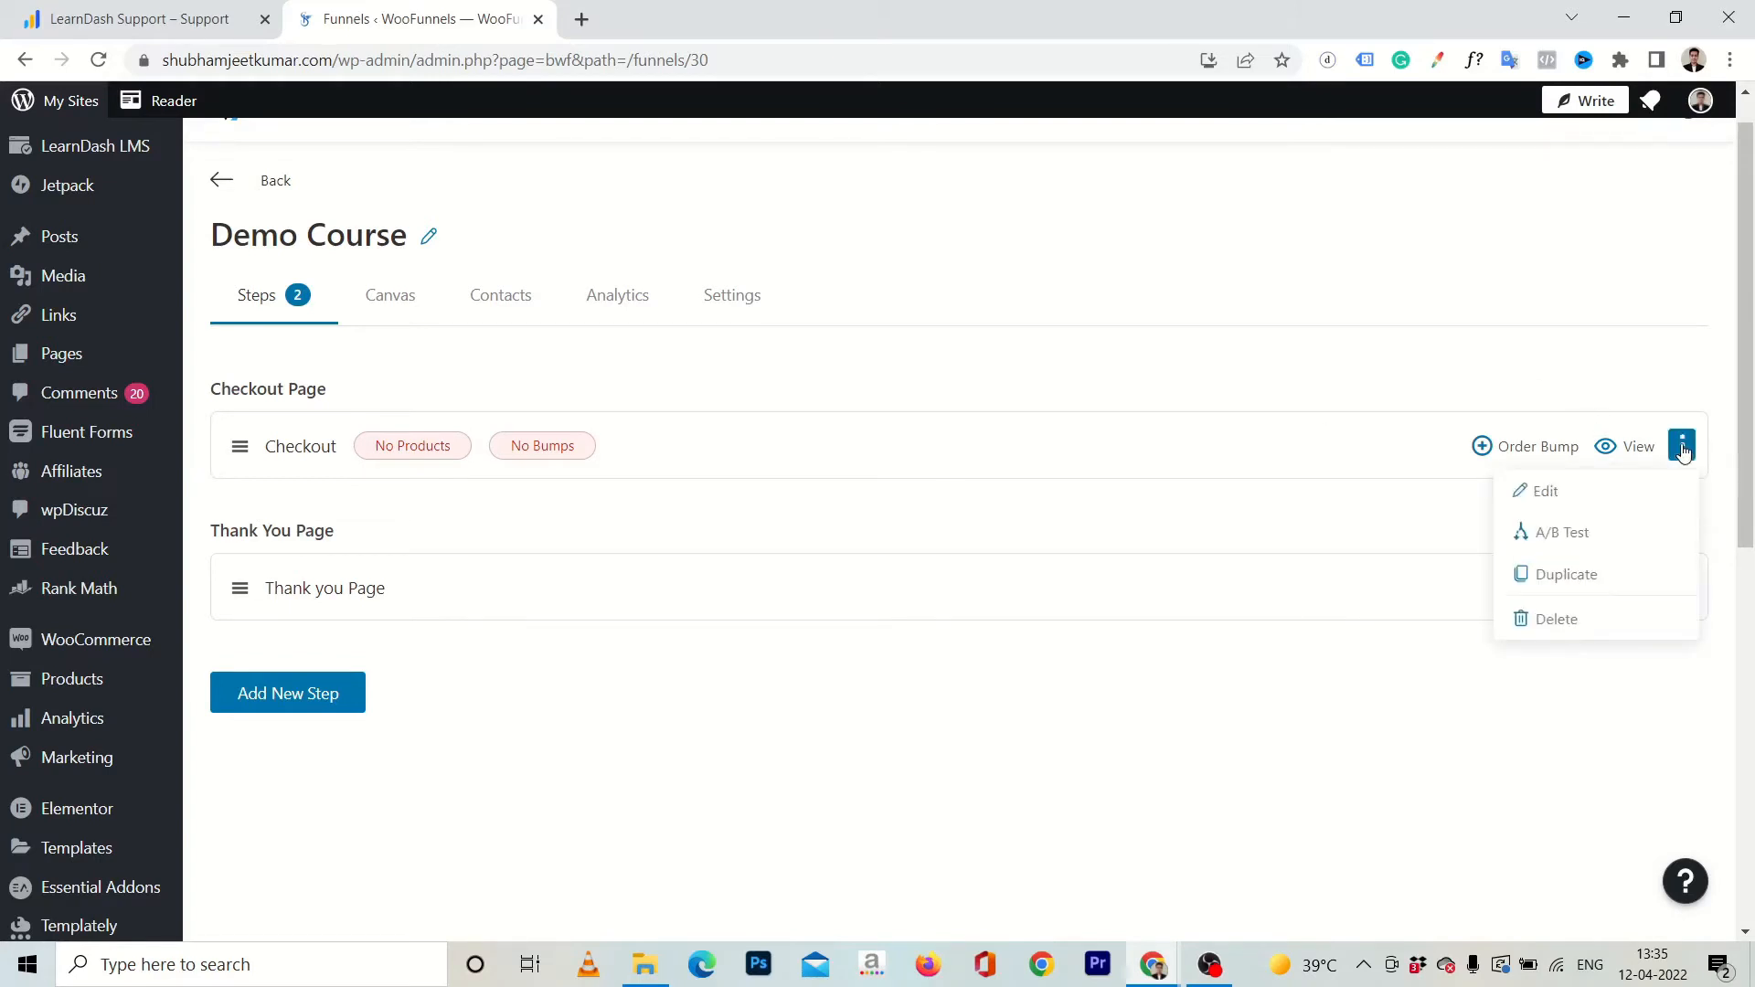
pyautogui.click(1544, 493)
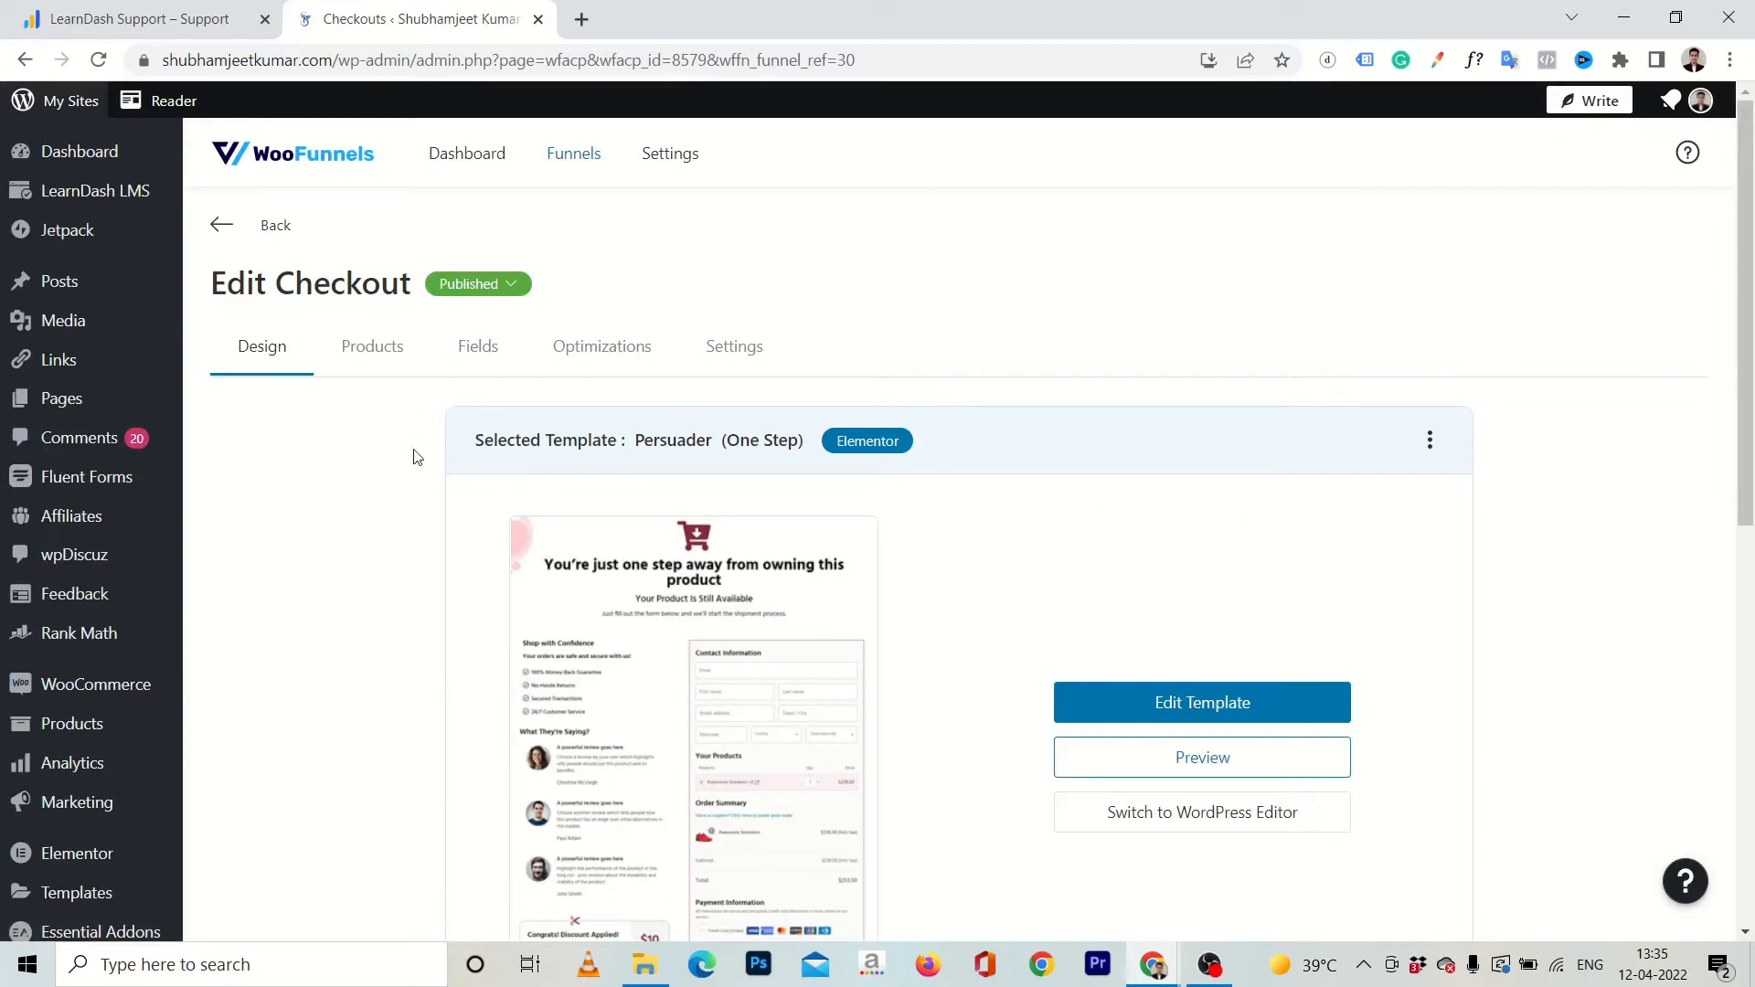
pyautogui.click(360, 371)
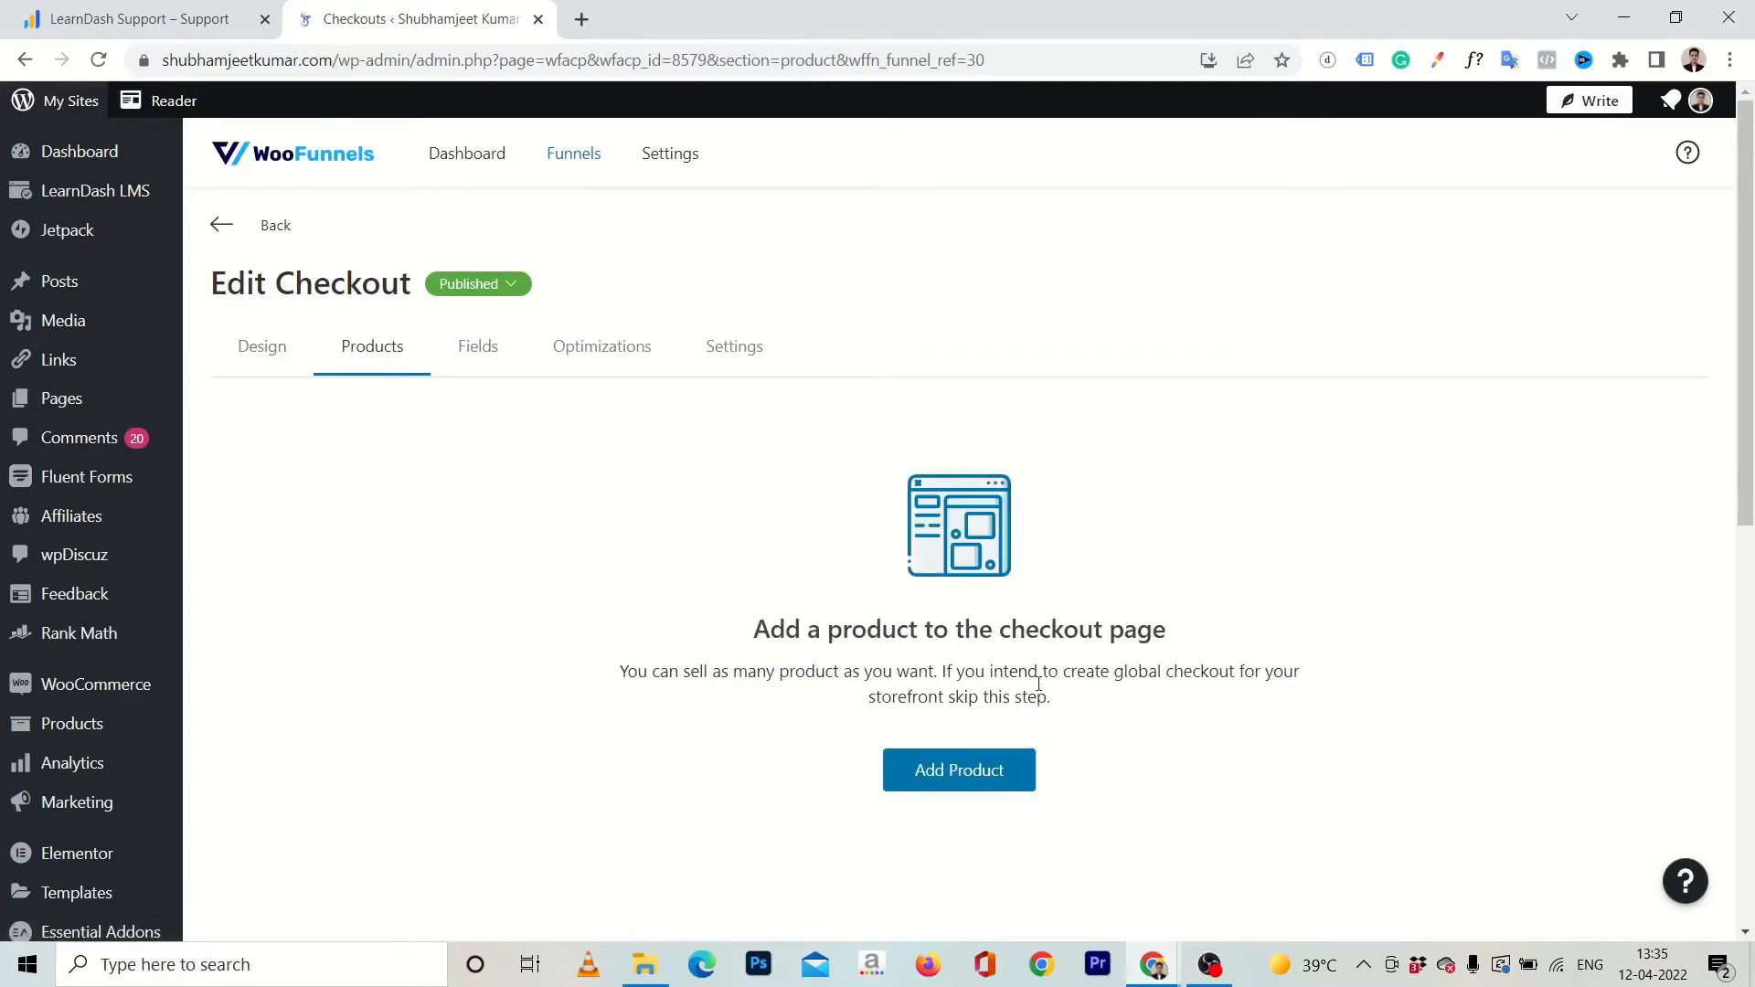
pyautogui.scroll(-1, 848, 749)
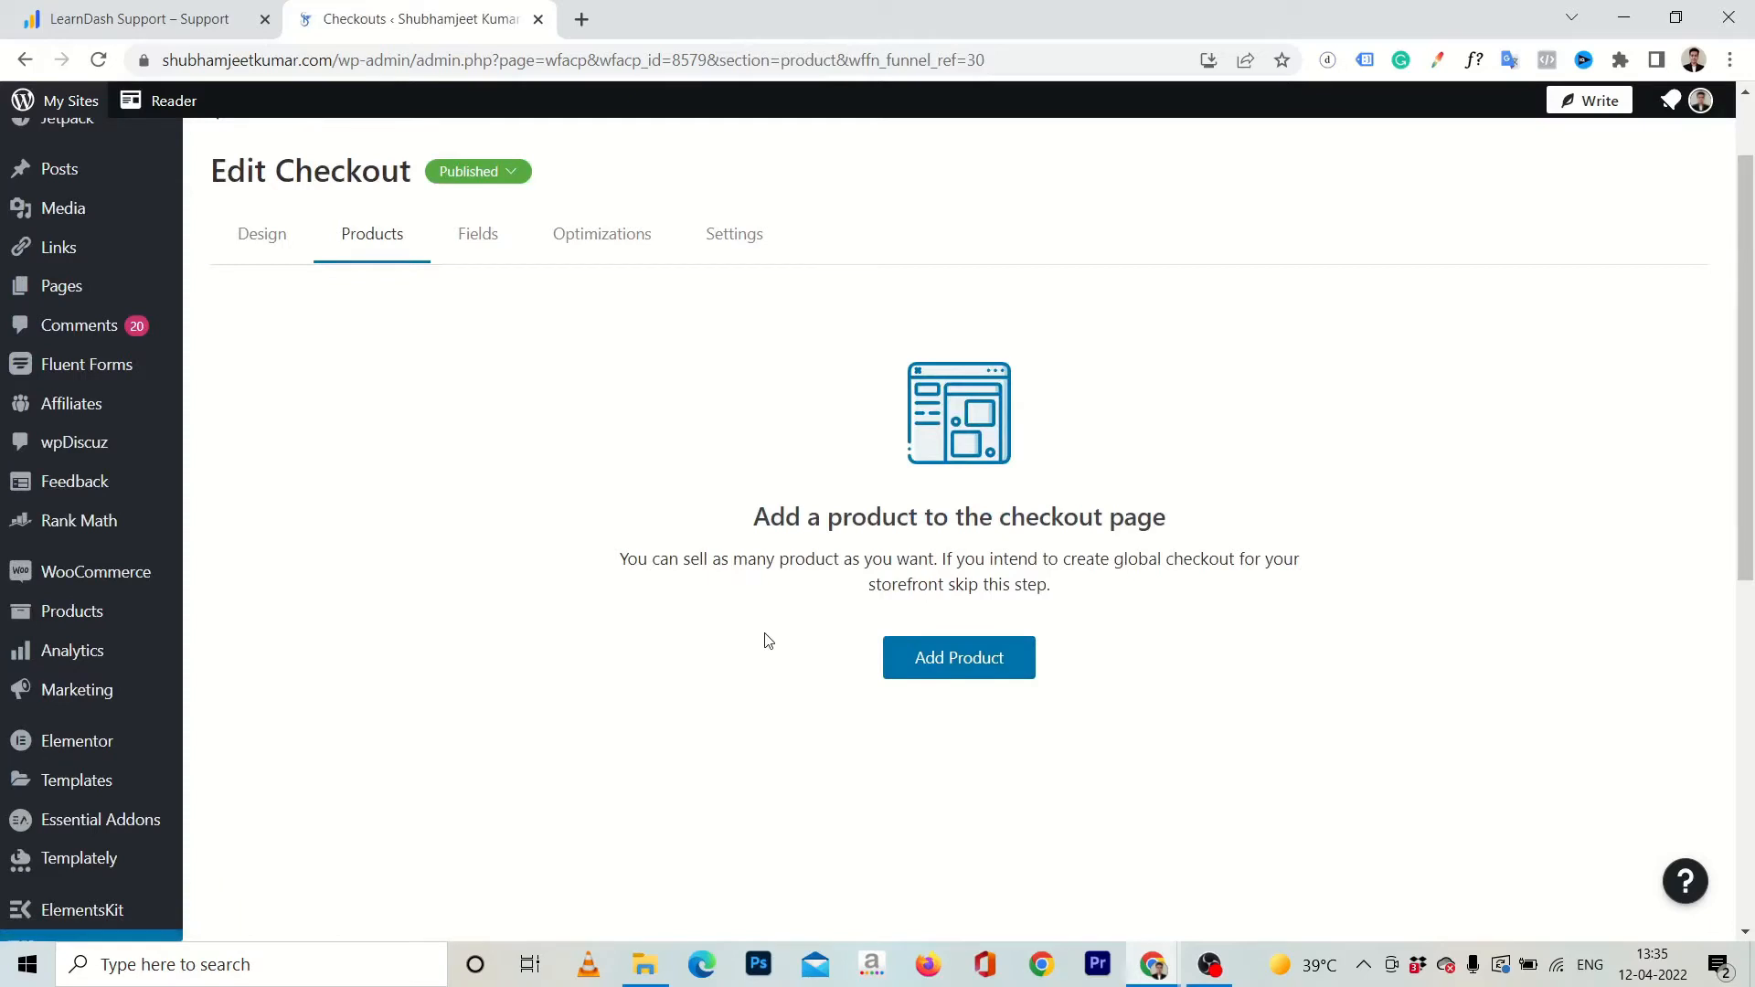
pyautogui.scroll(1, 768, 640)
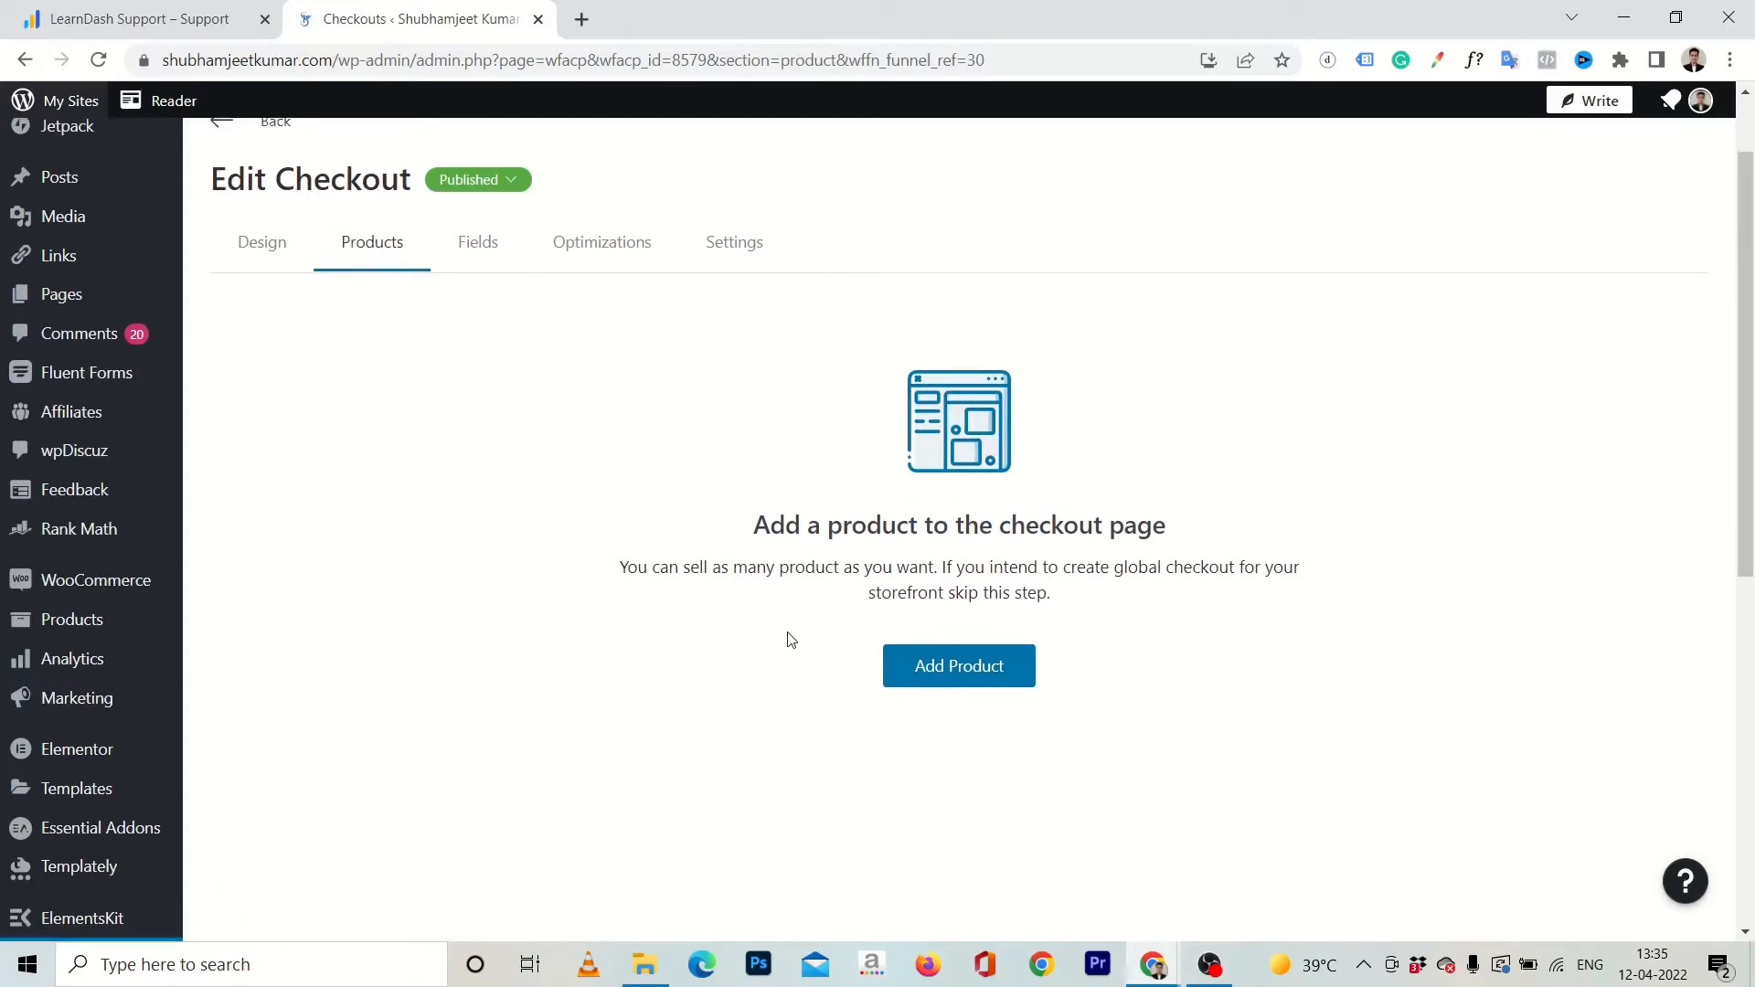
pyautogui.click(937, 665)
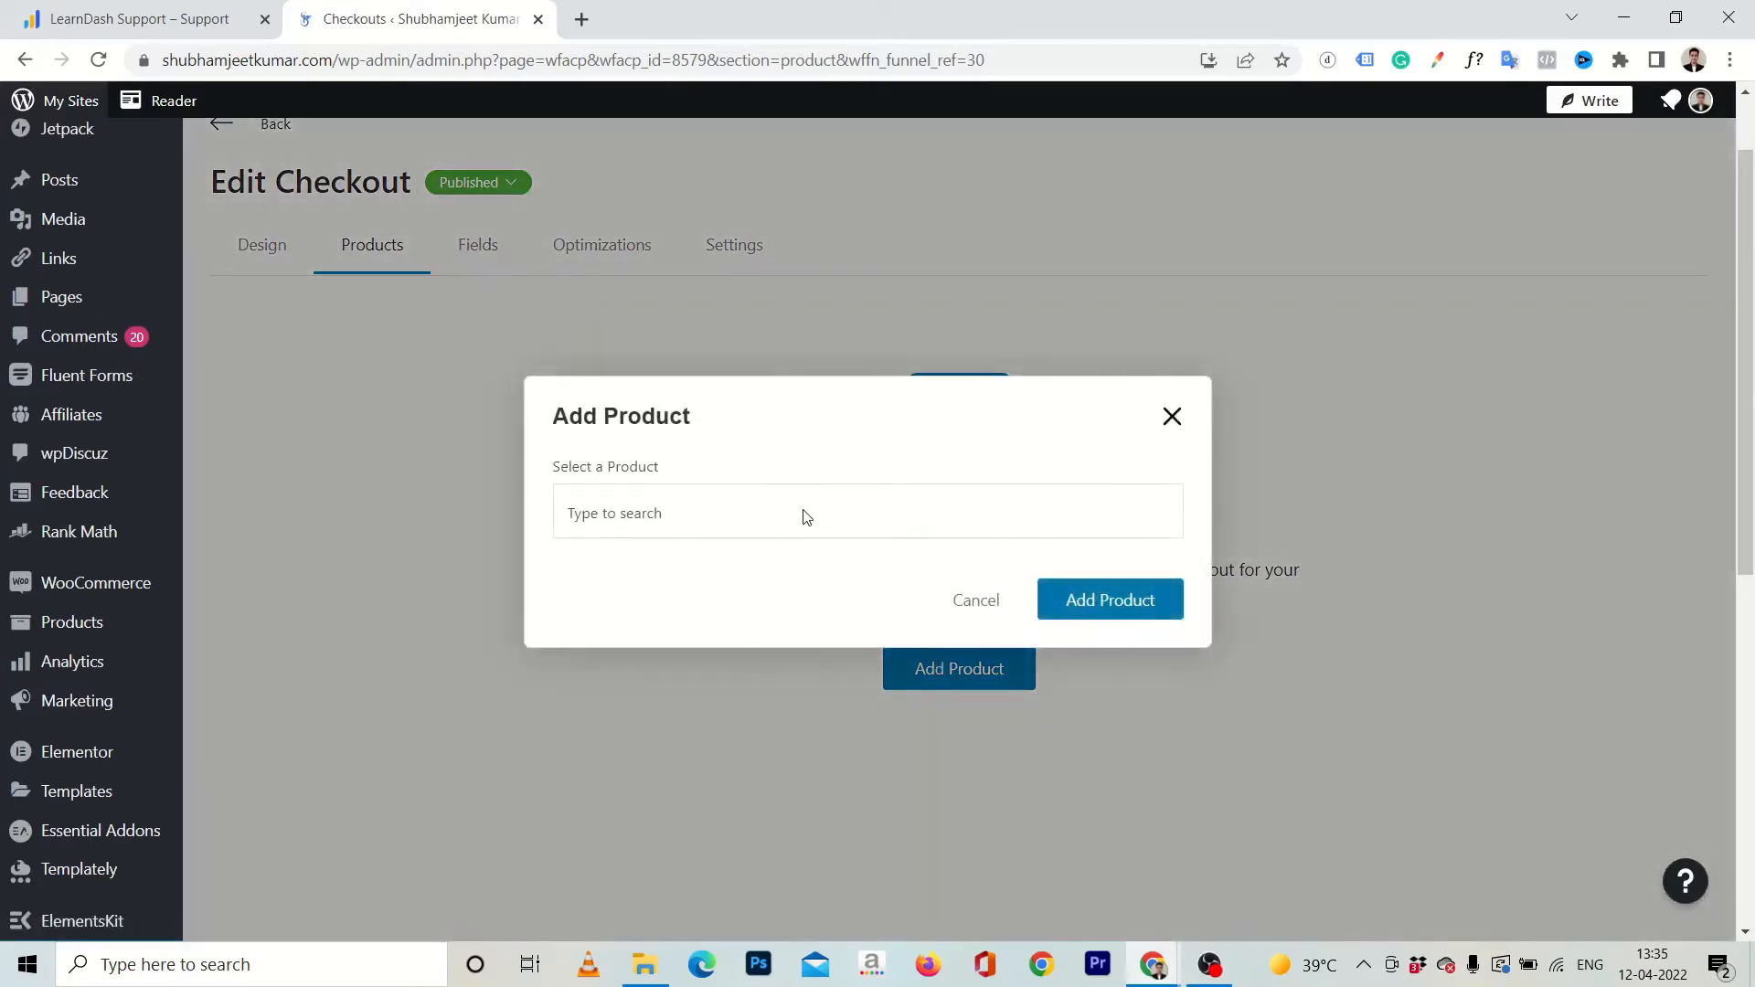
pyautogui.write('demo crous')
pyautogui.write('our')
pyautogui.click(622, 561)
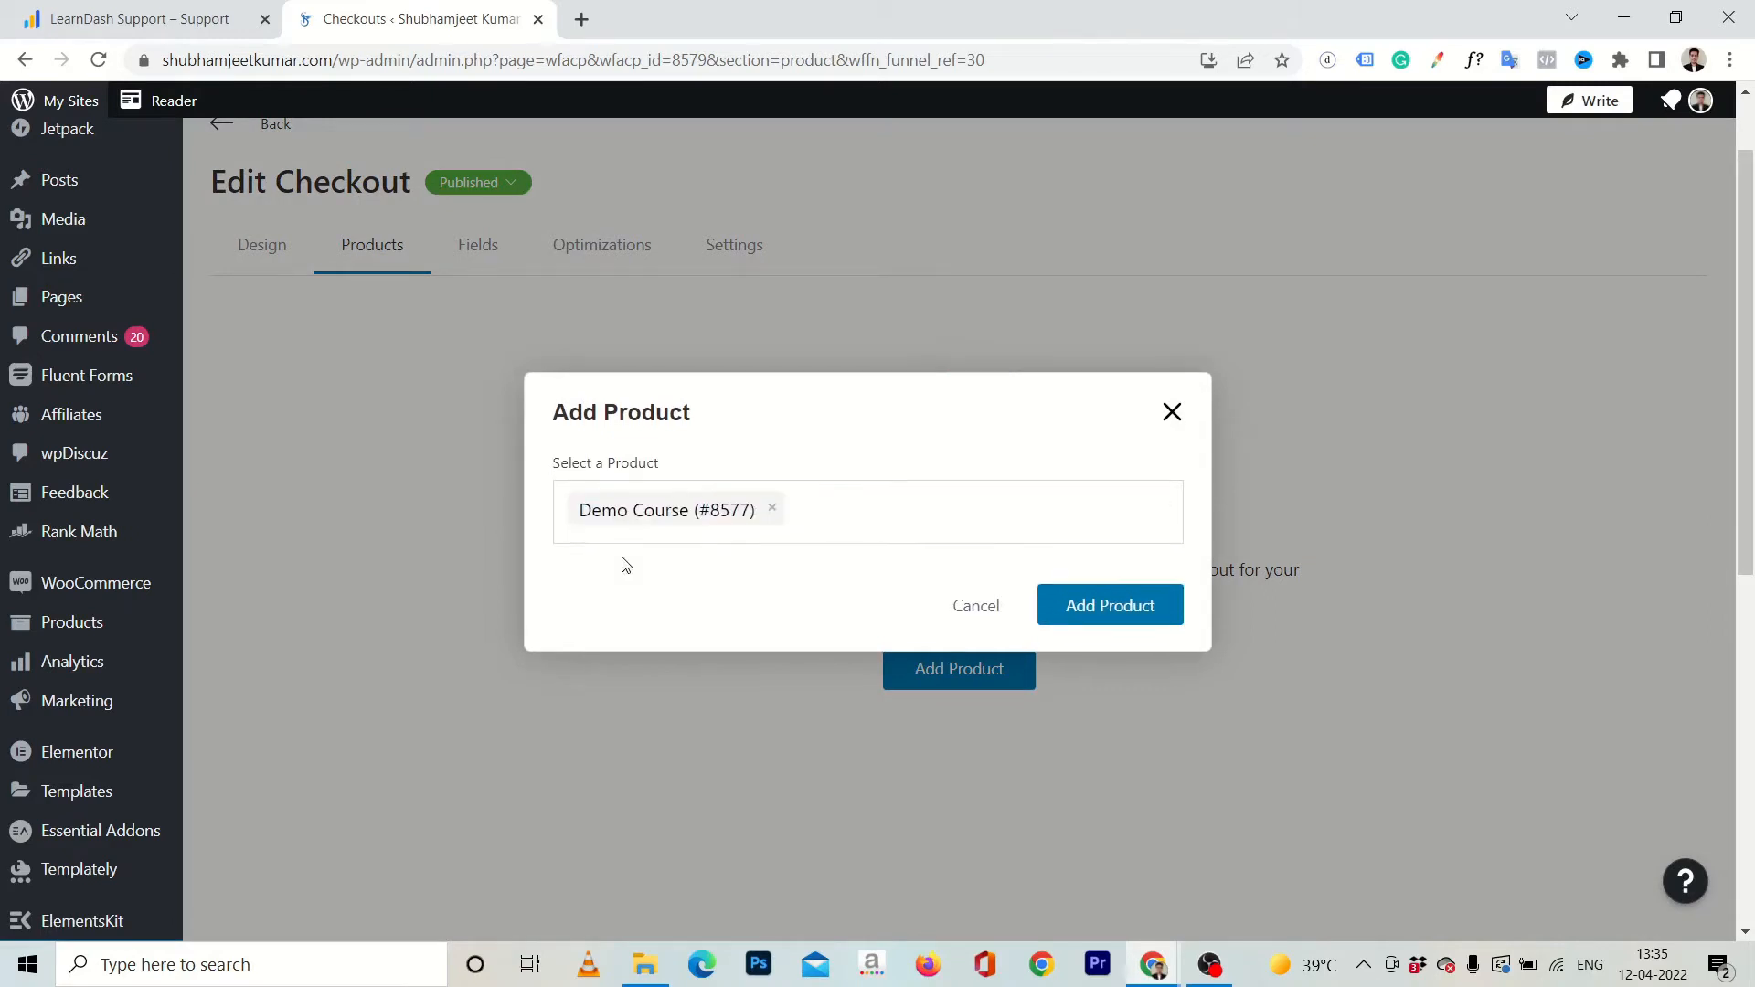
pyautogui.click(1108, 620)
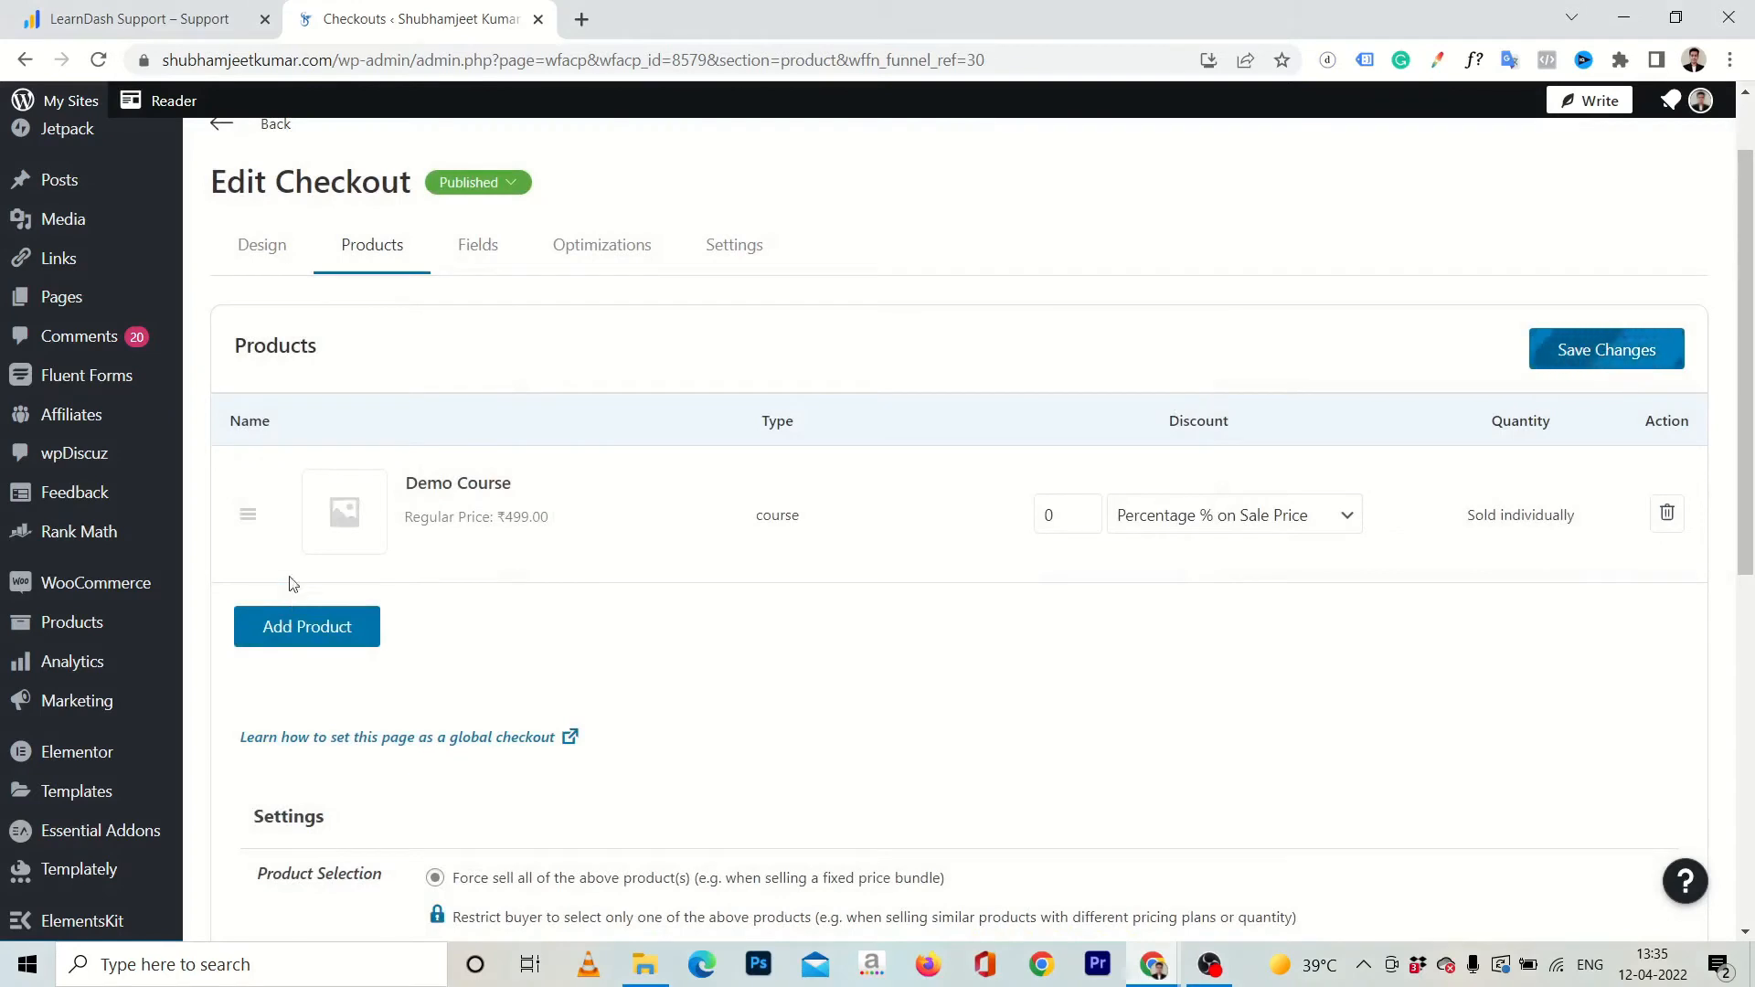
# Look over the discount types and product settings for the Demo Course product, and return to the funnel steps.
pyautogui.click(1252, 529)
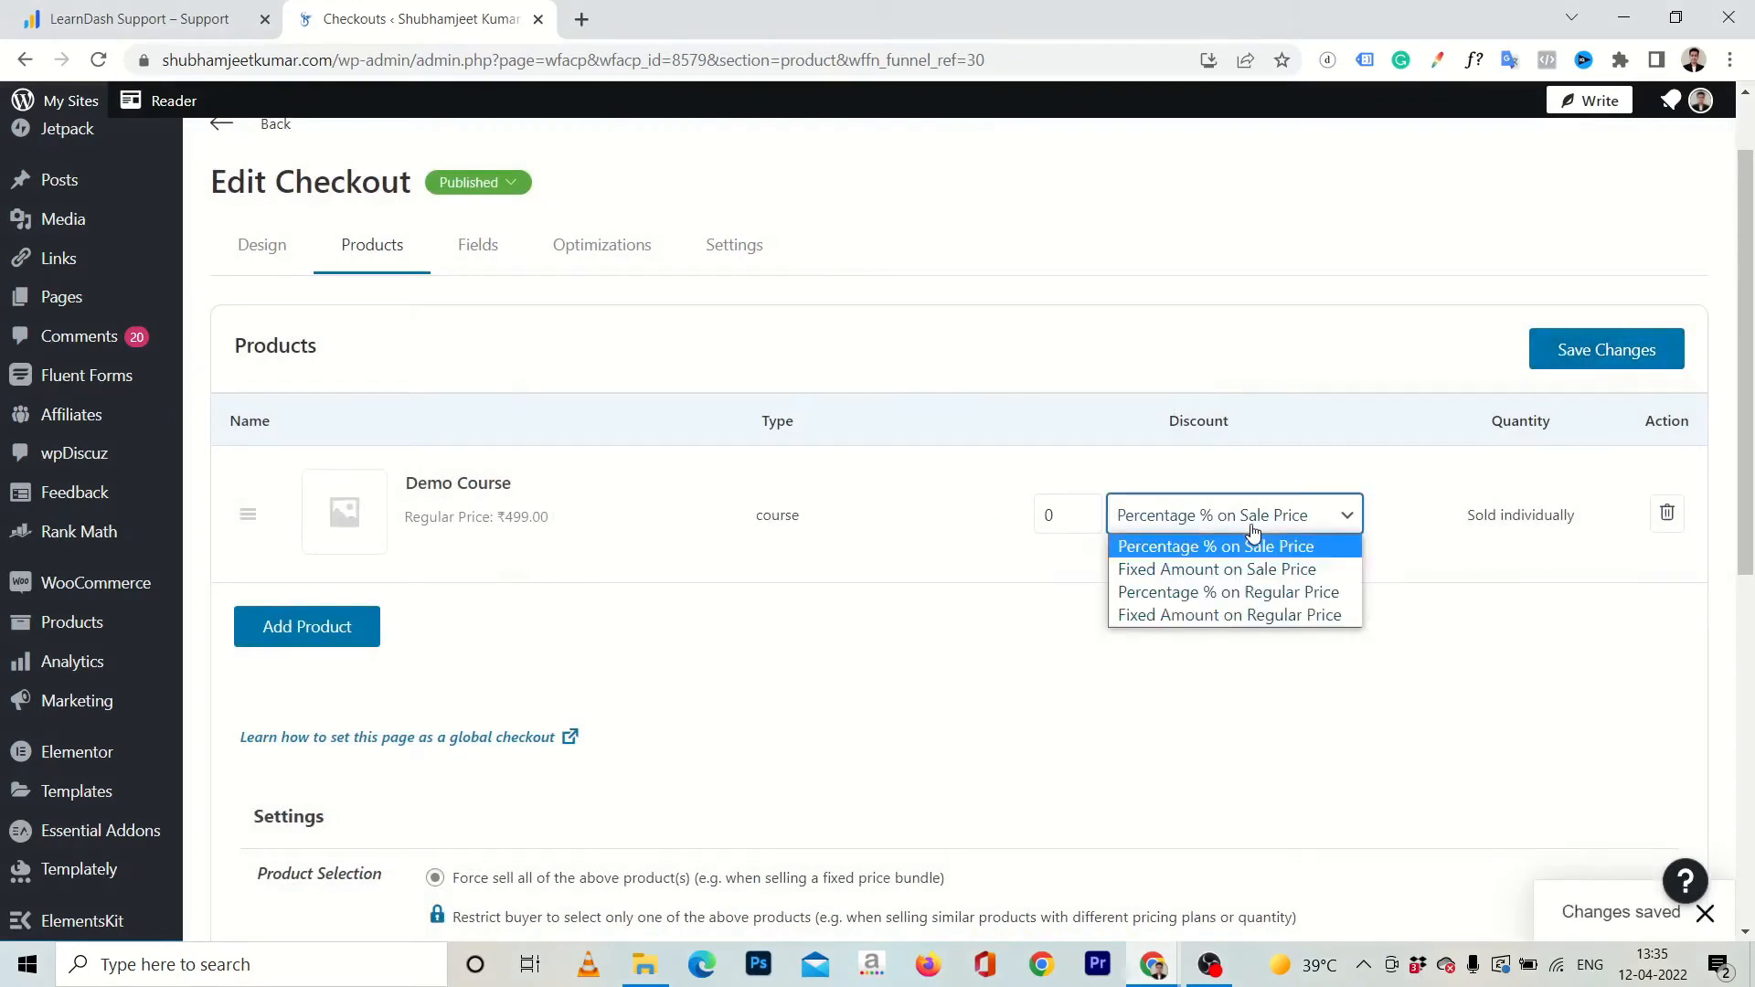
pyautogui.click(928, 631)
pyautogui.scroll(-5, 925, 630)
pyautogui.scroll(6, 925, 631)
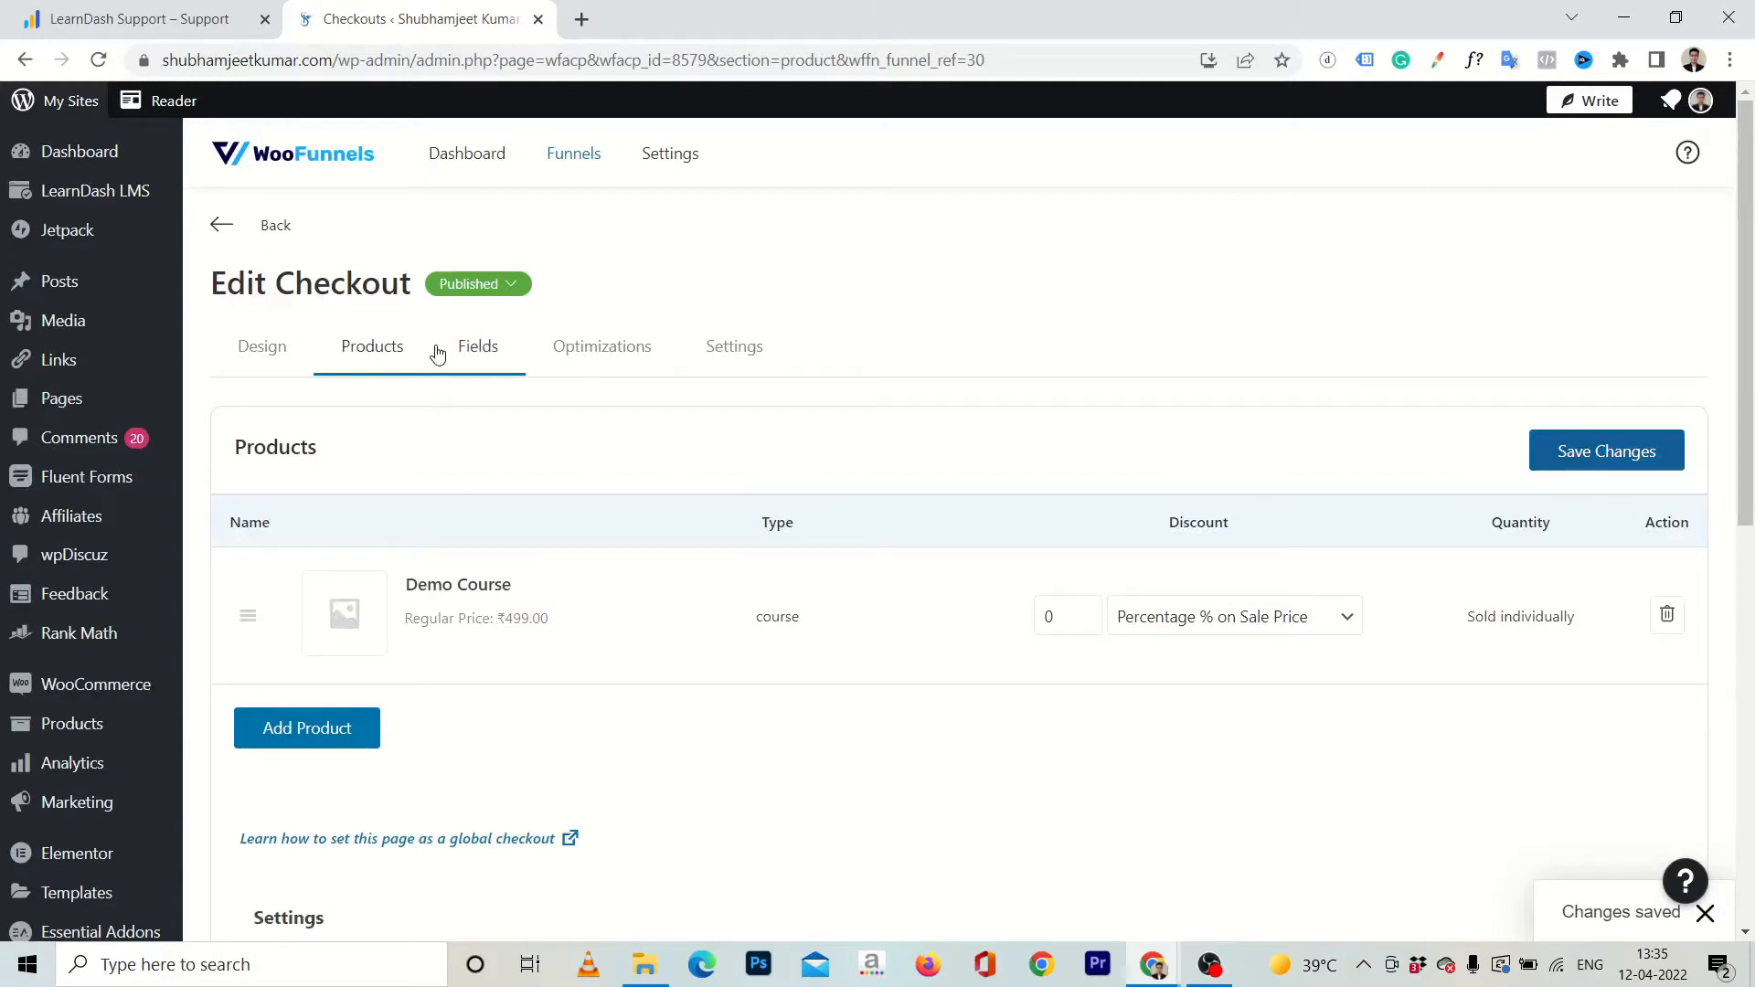
pyautogui.click(236, 232)
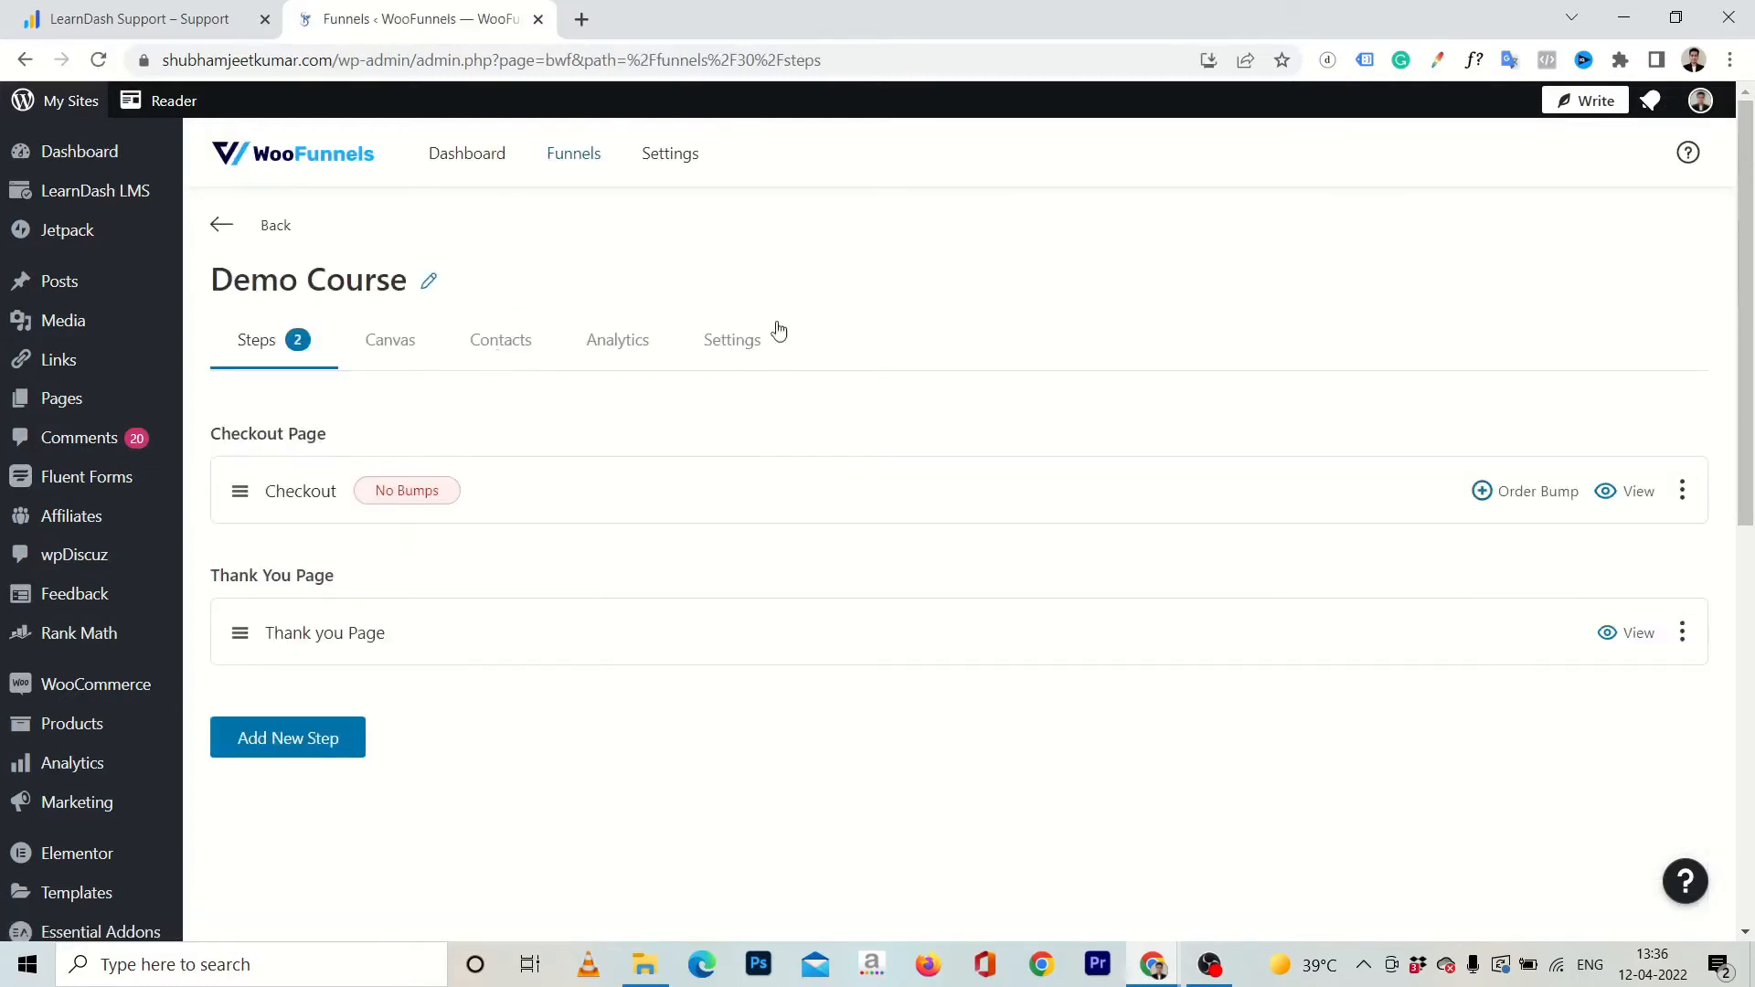
# Open the Checkout step's template in Elementor and bring up the text of the first icon list item for editing.
pyautogui.click(1686, 494)
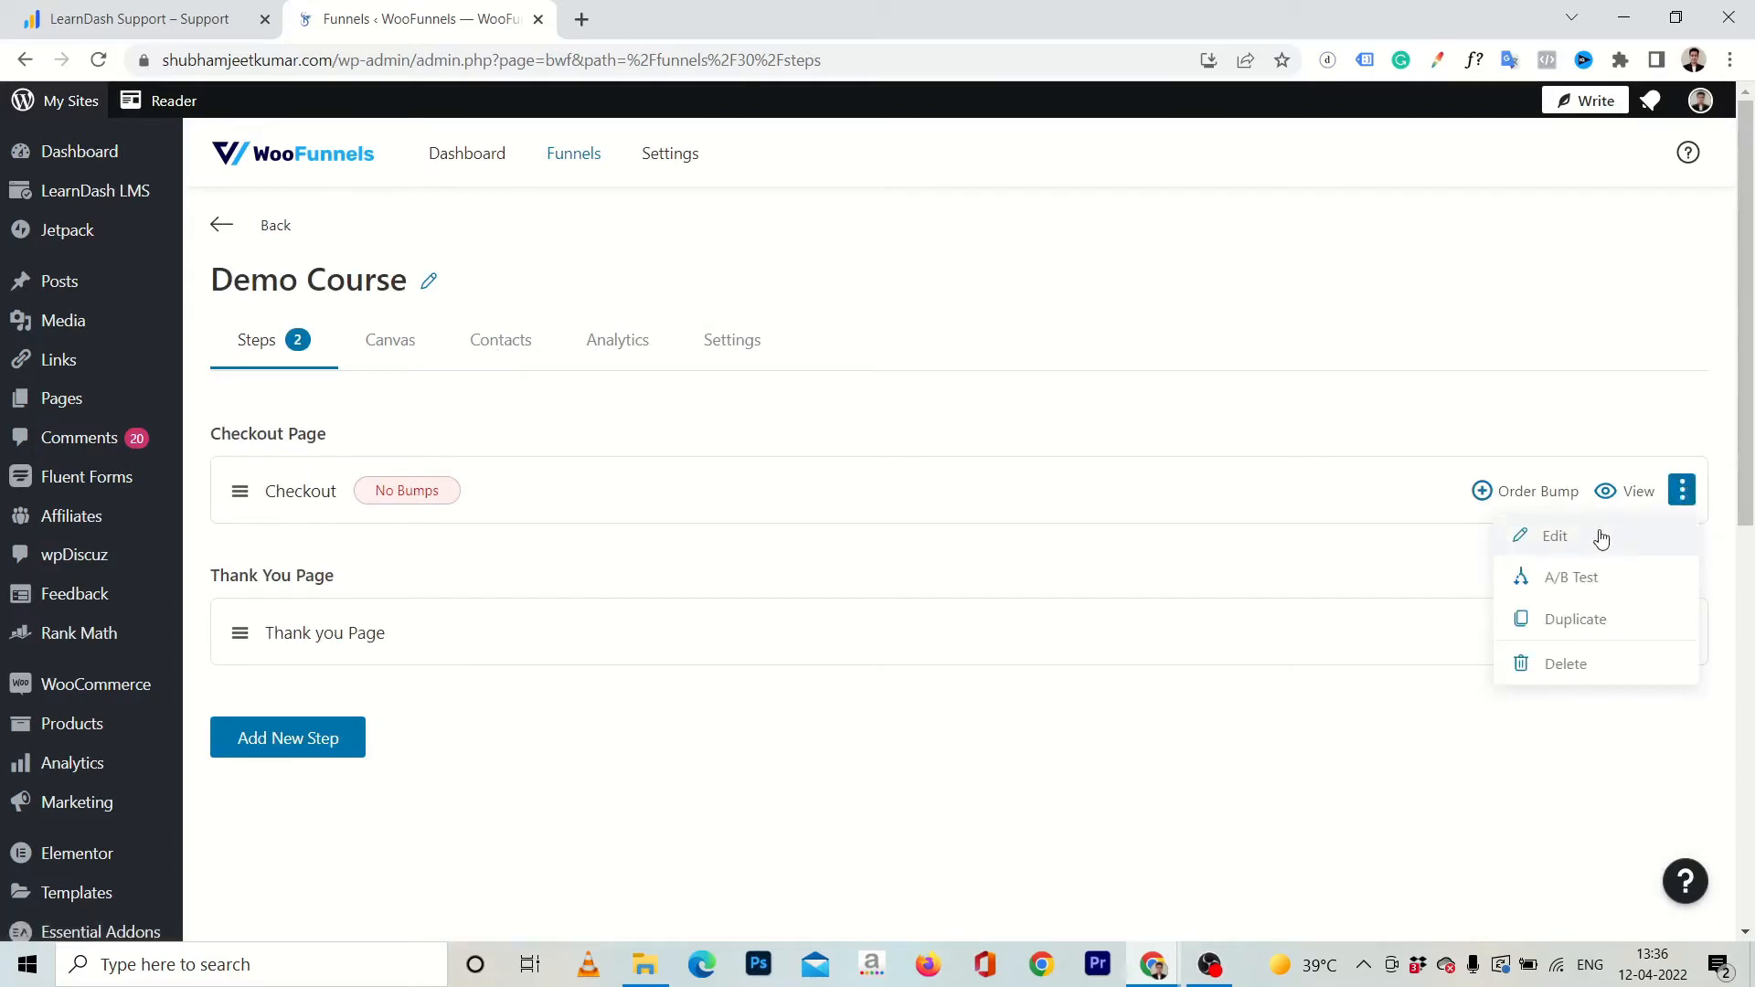
pyautogui.click(1599, 537)
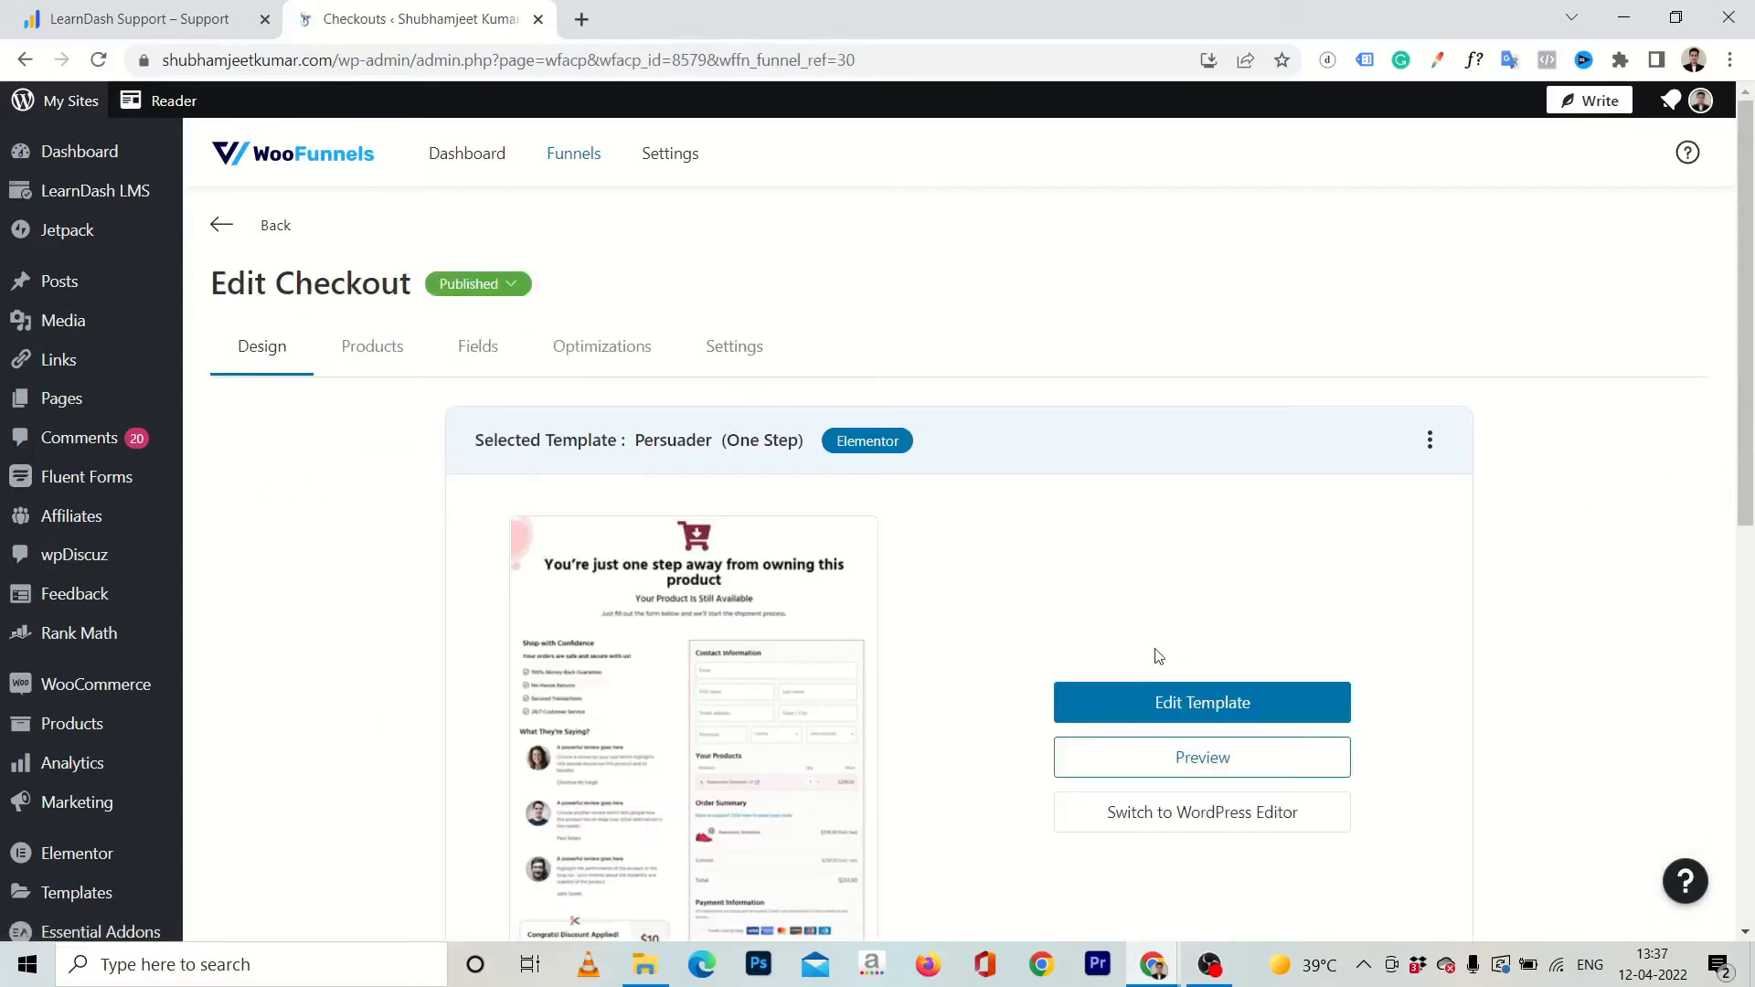
pyautogui.click(1115, 722)
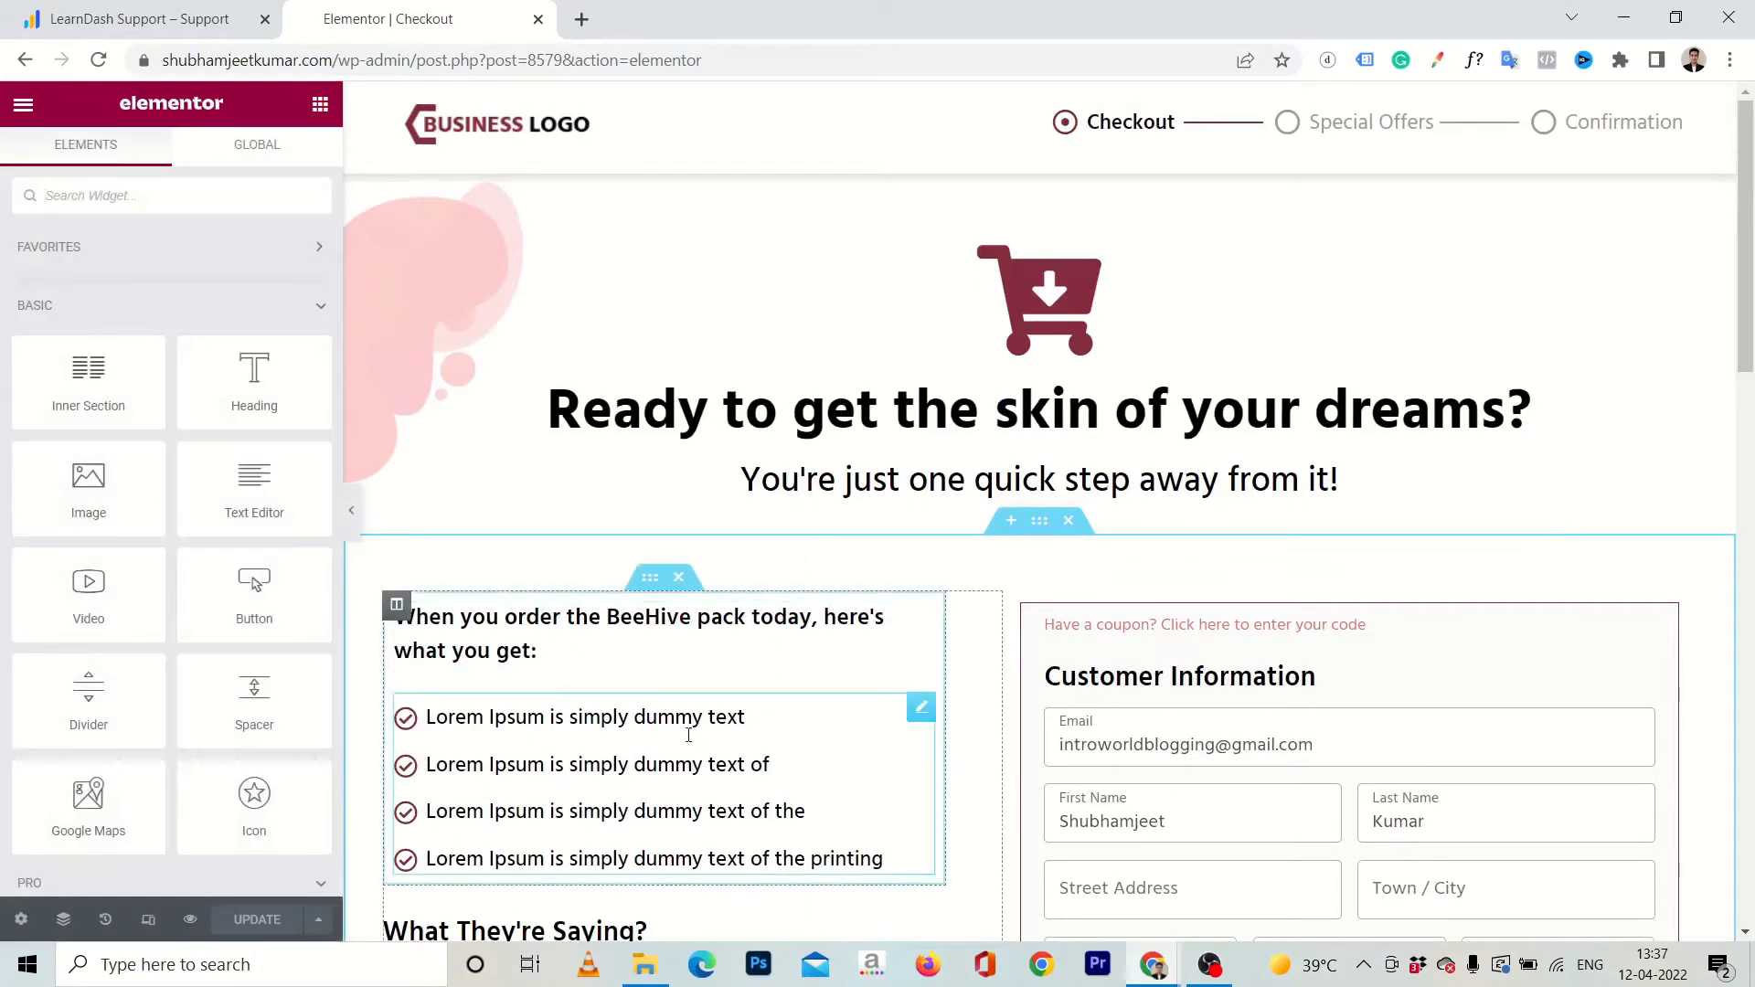
pyautogui.click(920, 707)
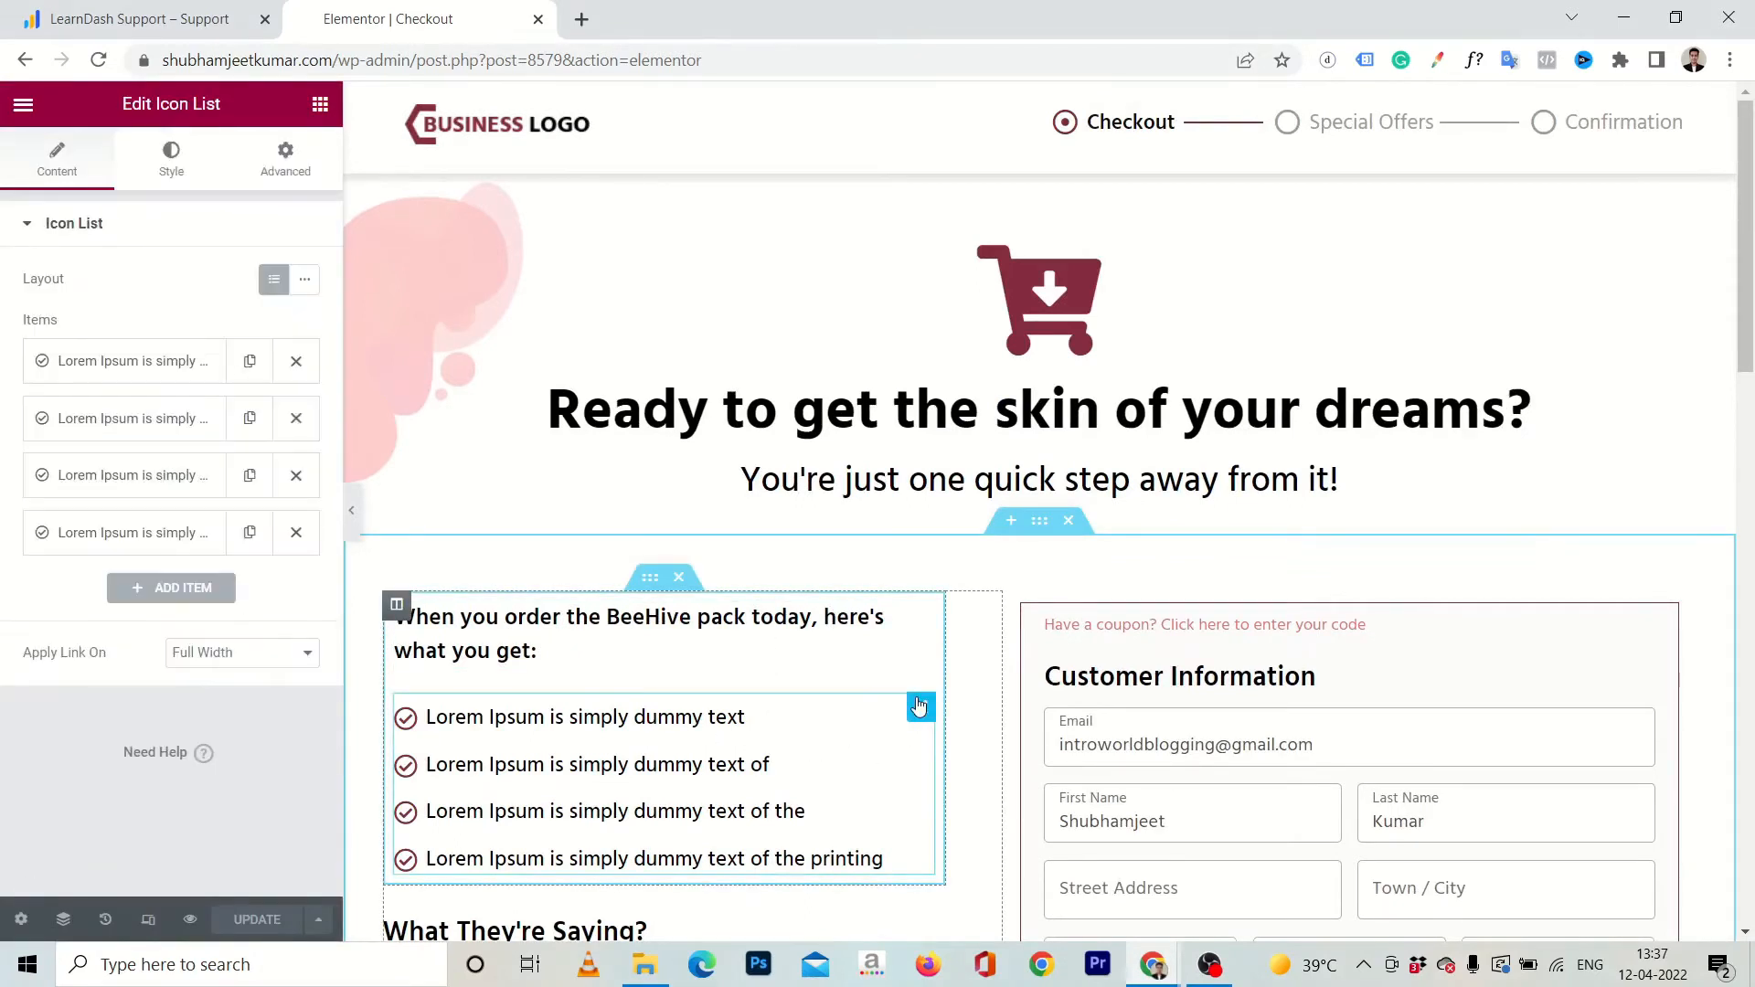
pyautogui.click(160, 384)
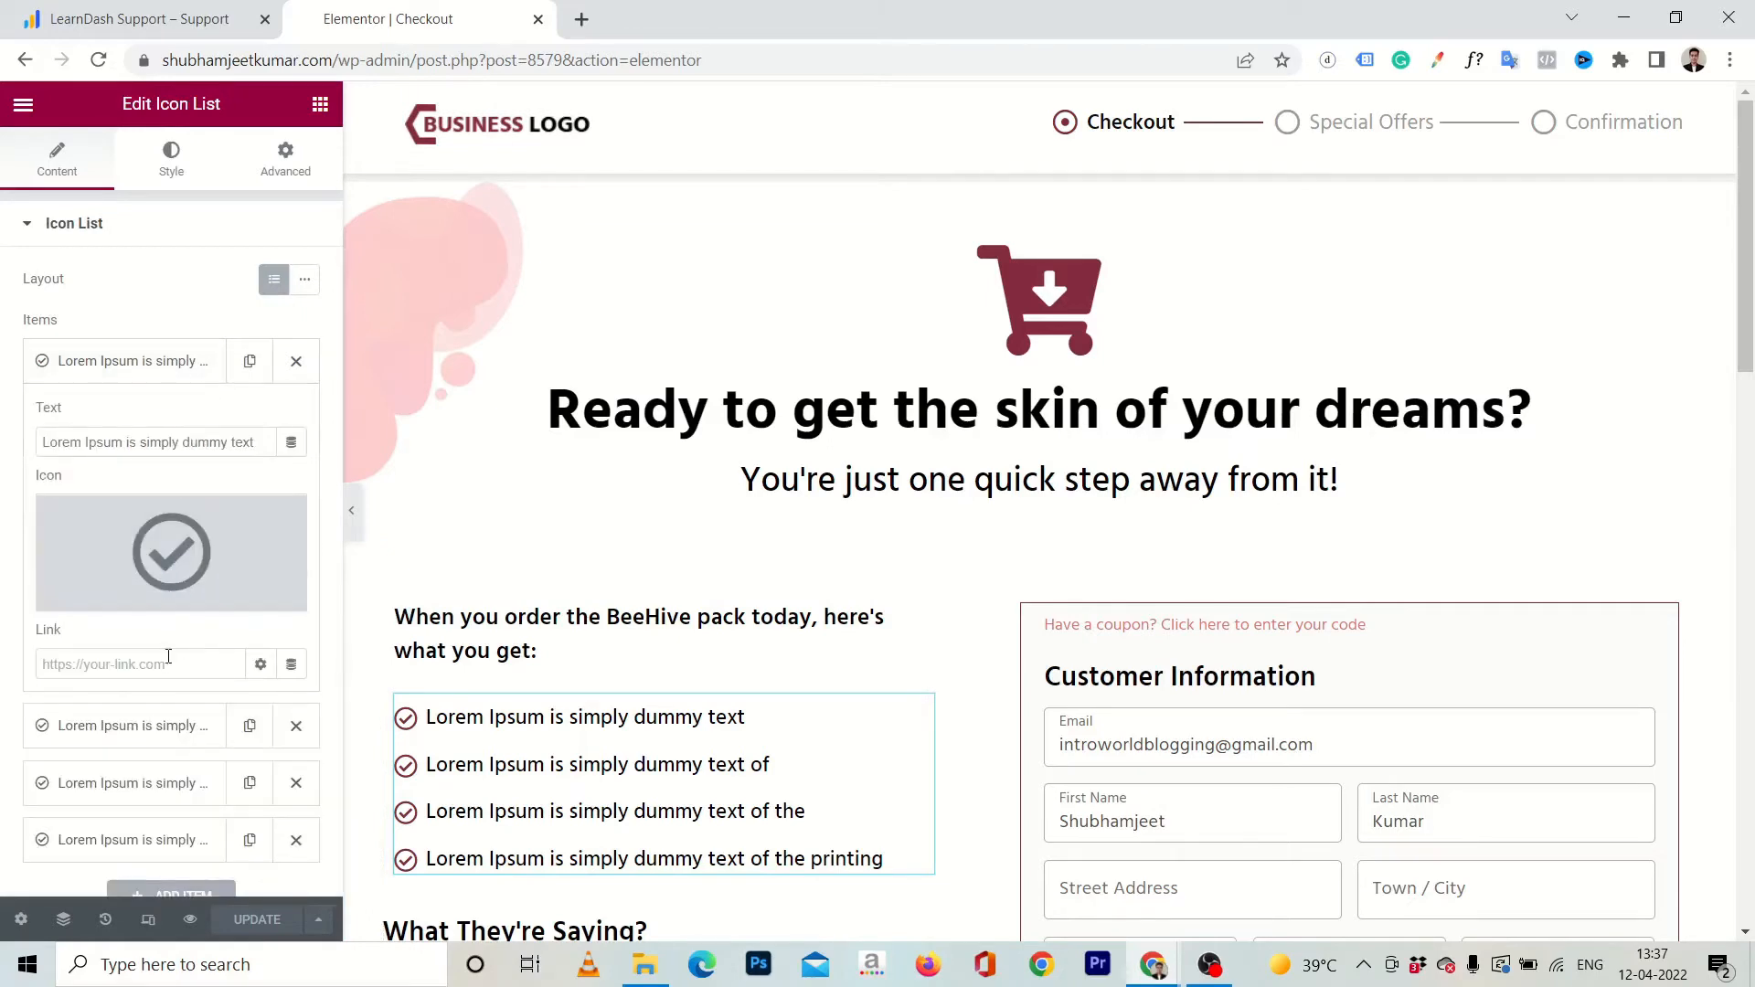
pyautogui.click(125, 439)
pyautogui.hotkey('ctrl', 'a')
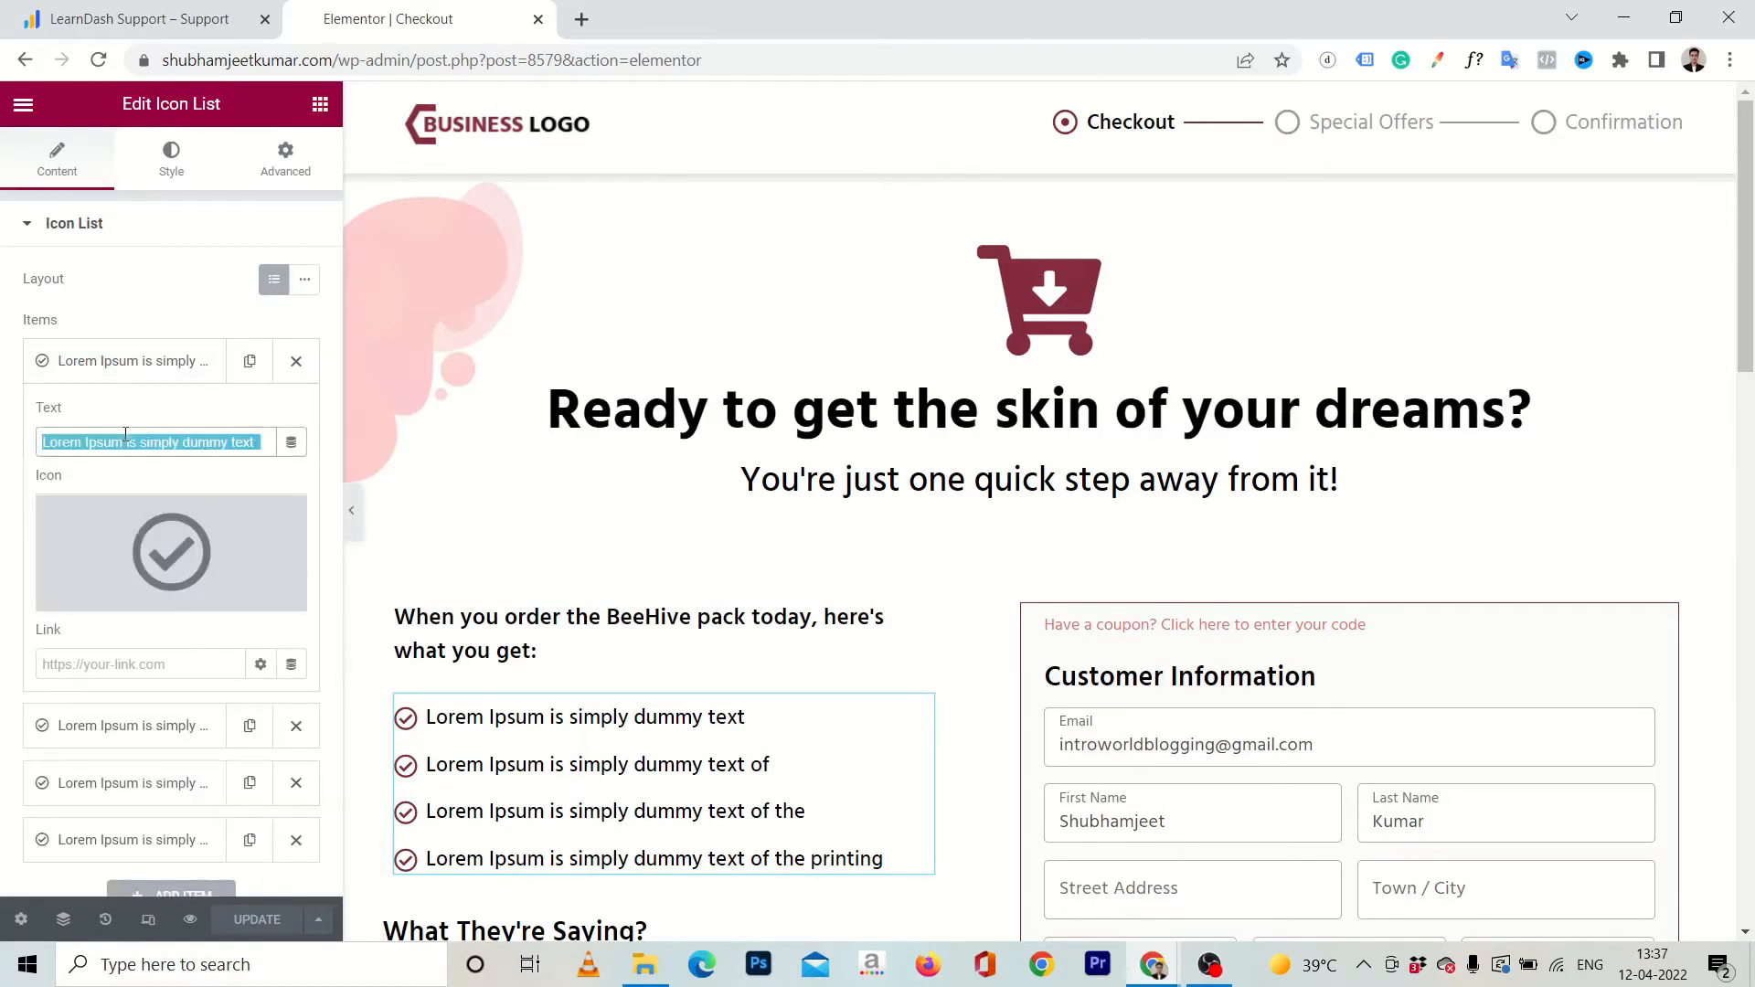
# Look over the checkout page design in Elementor from the icon list to the footer.
pyautogui.scroll(-1, 899, 359)
pyautogui.scroll(-5, 898, 359)
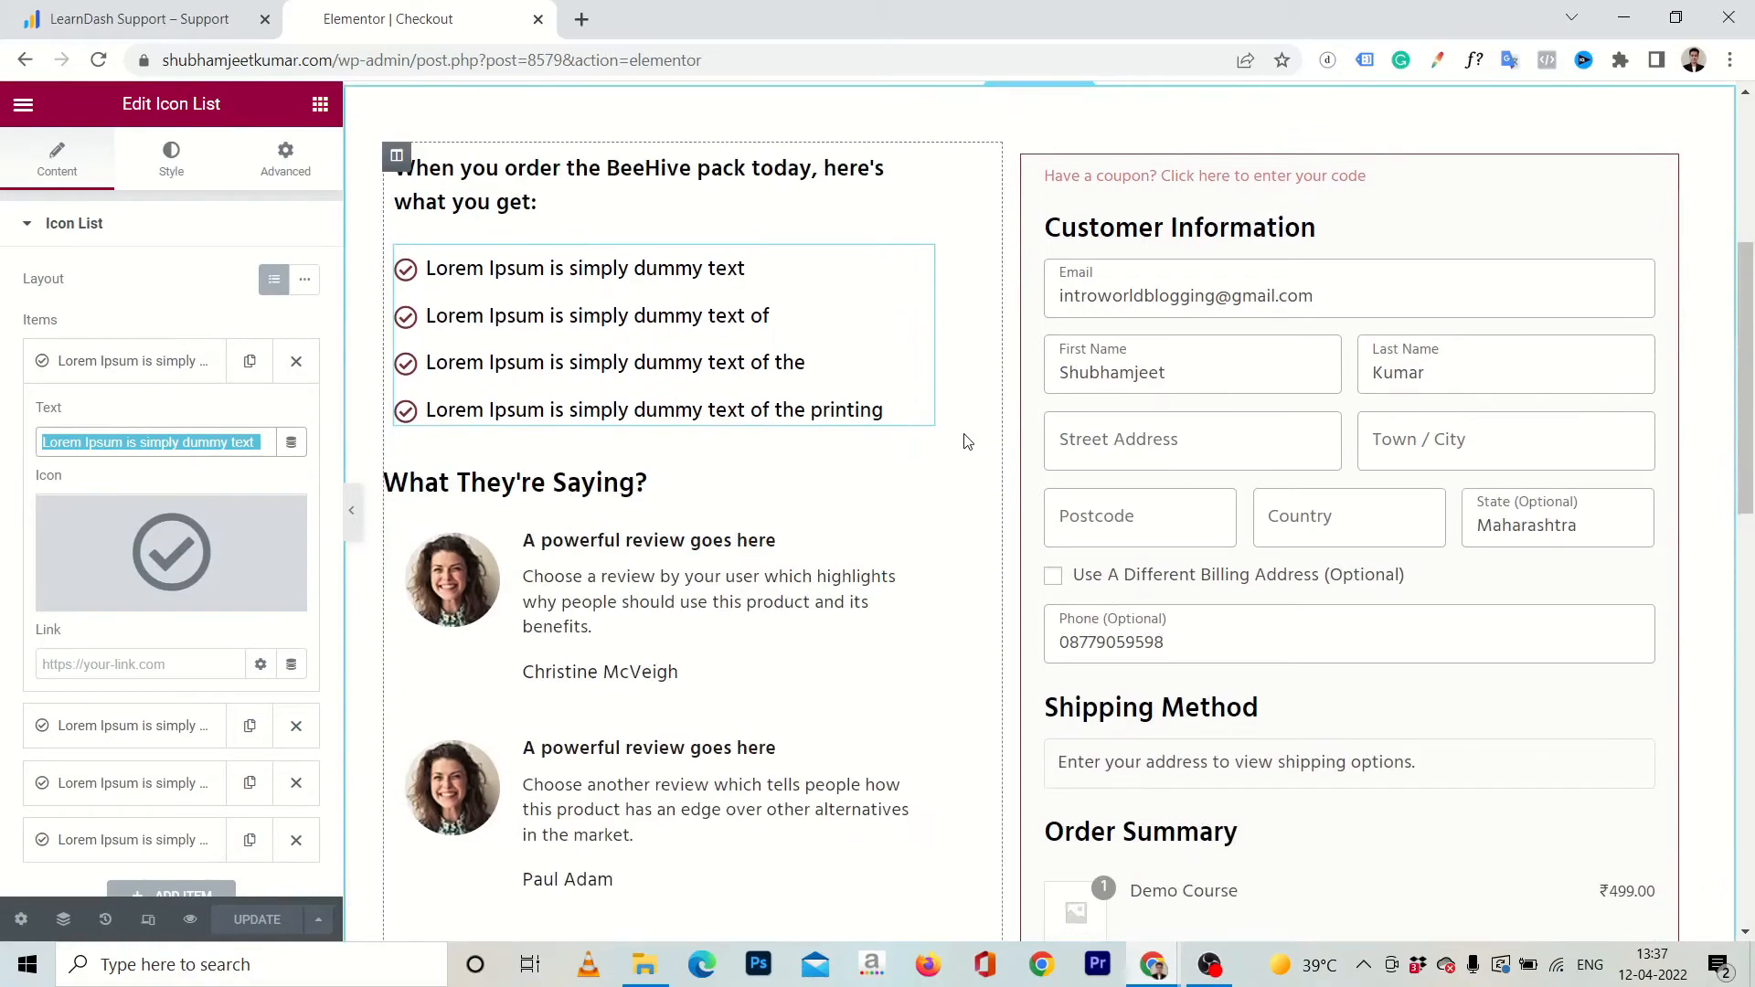
pyautogui.scroll(-12, 727, 582)
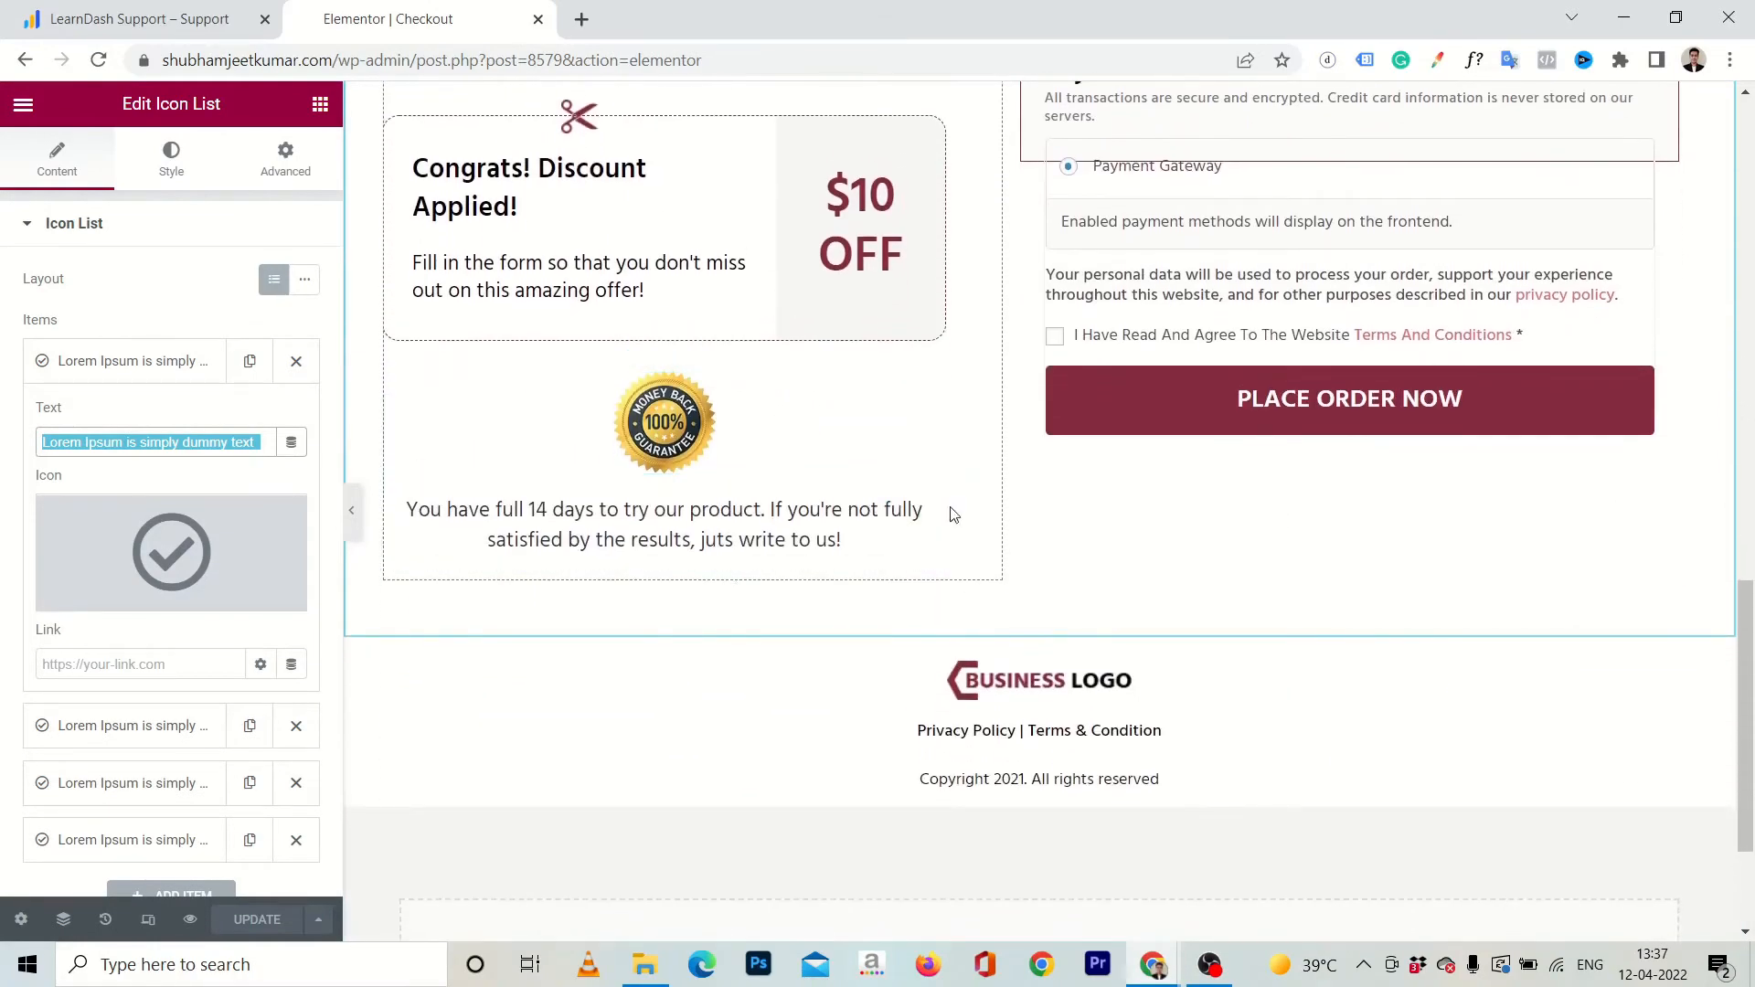
pyautogui.scroll(20, 950, 513)
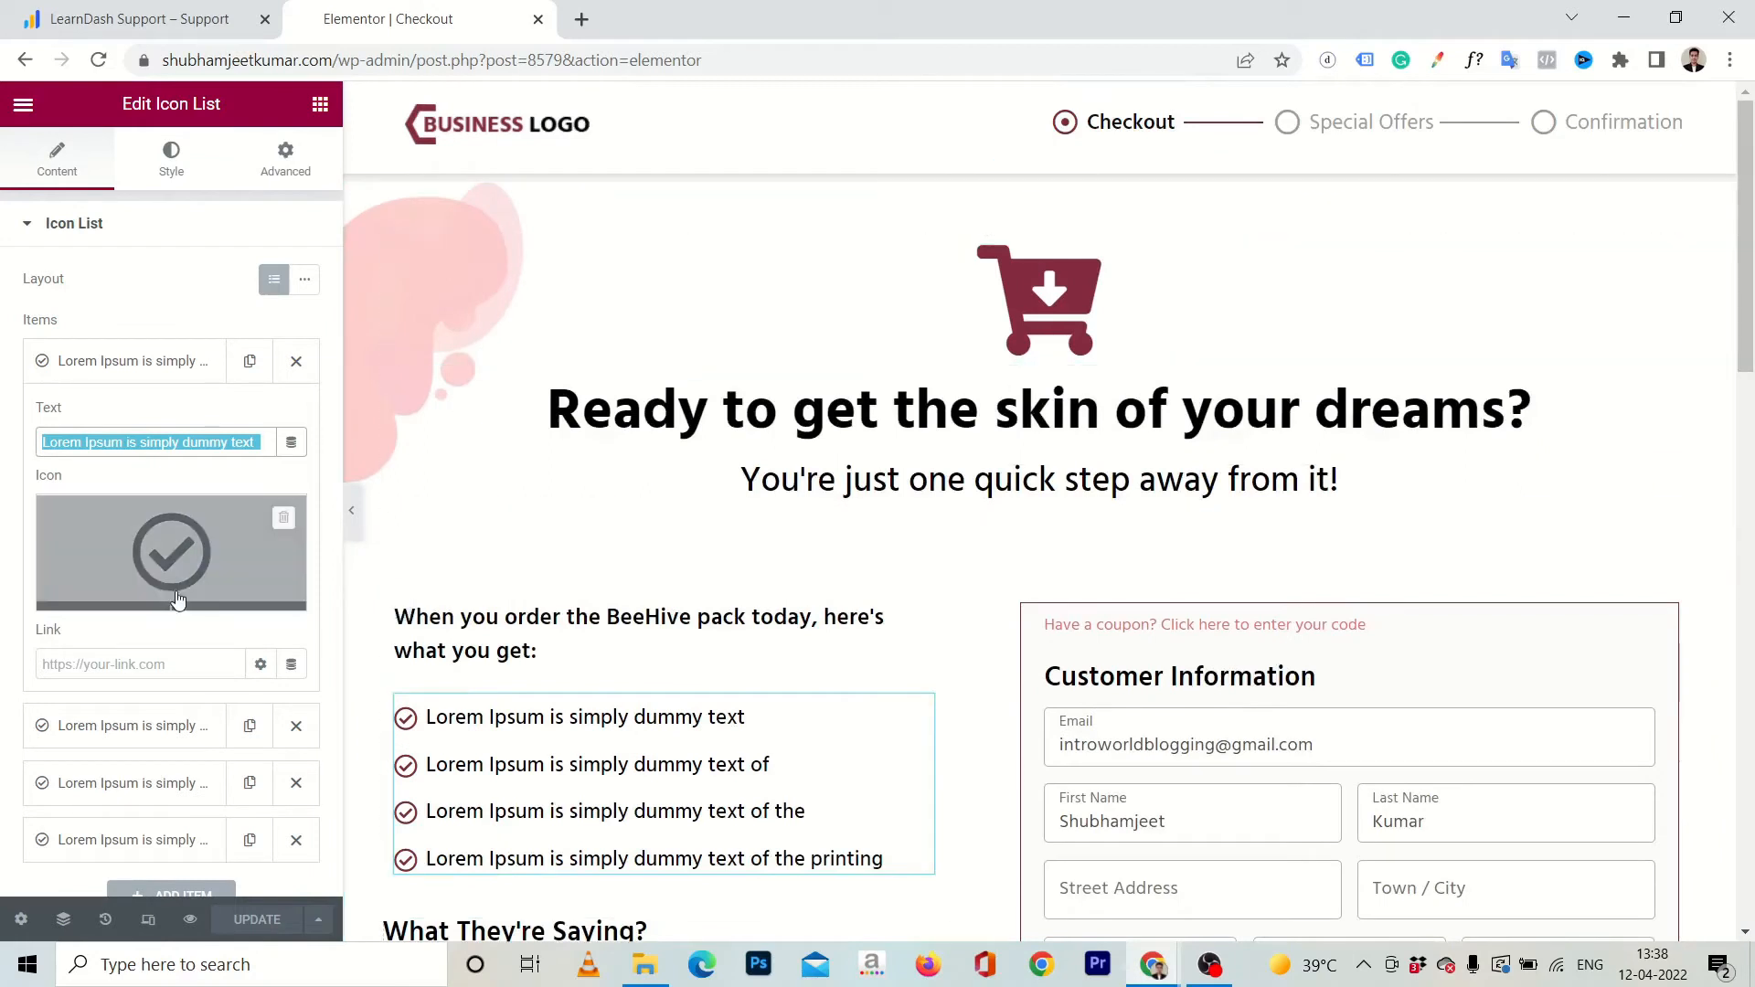
# Exit Elementor to the checkout page's WordPress edit screen and switch it to the block editor.
pyautogui.click(20, 105)
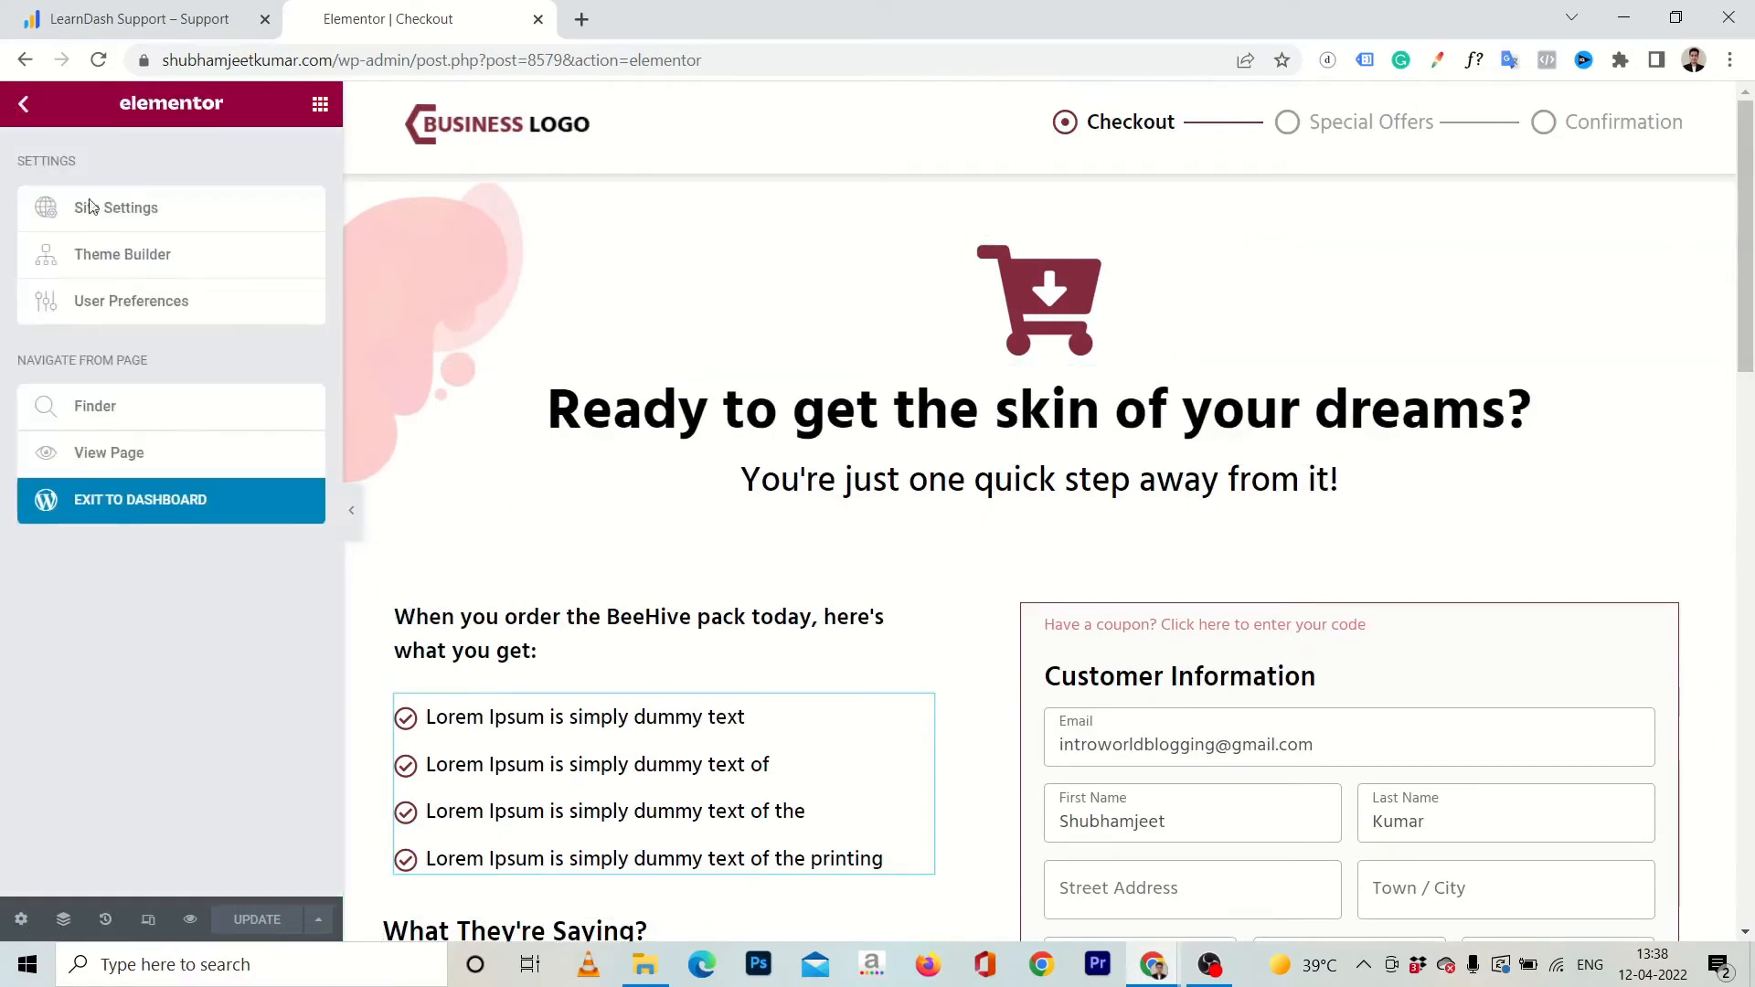
pyautogui.click(107, 517)
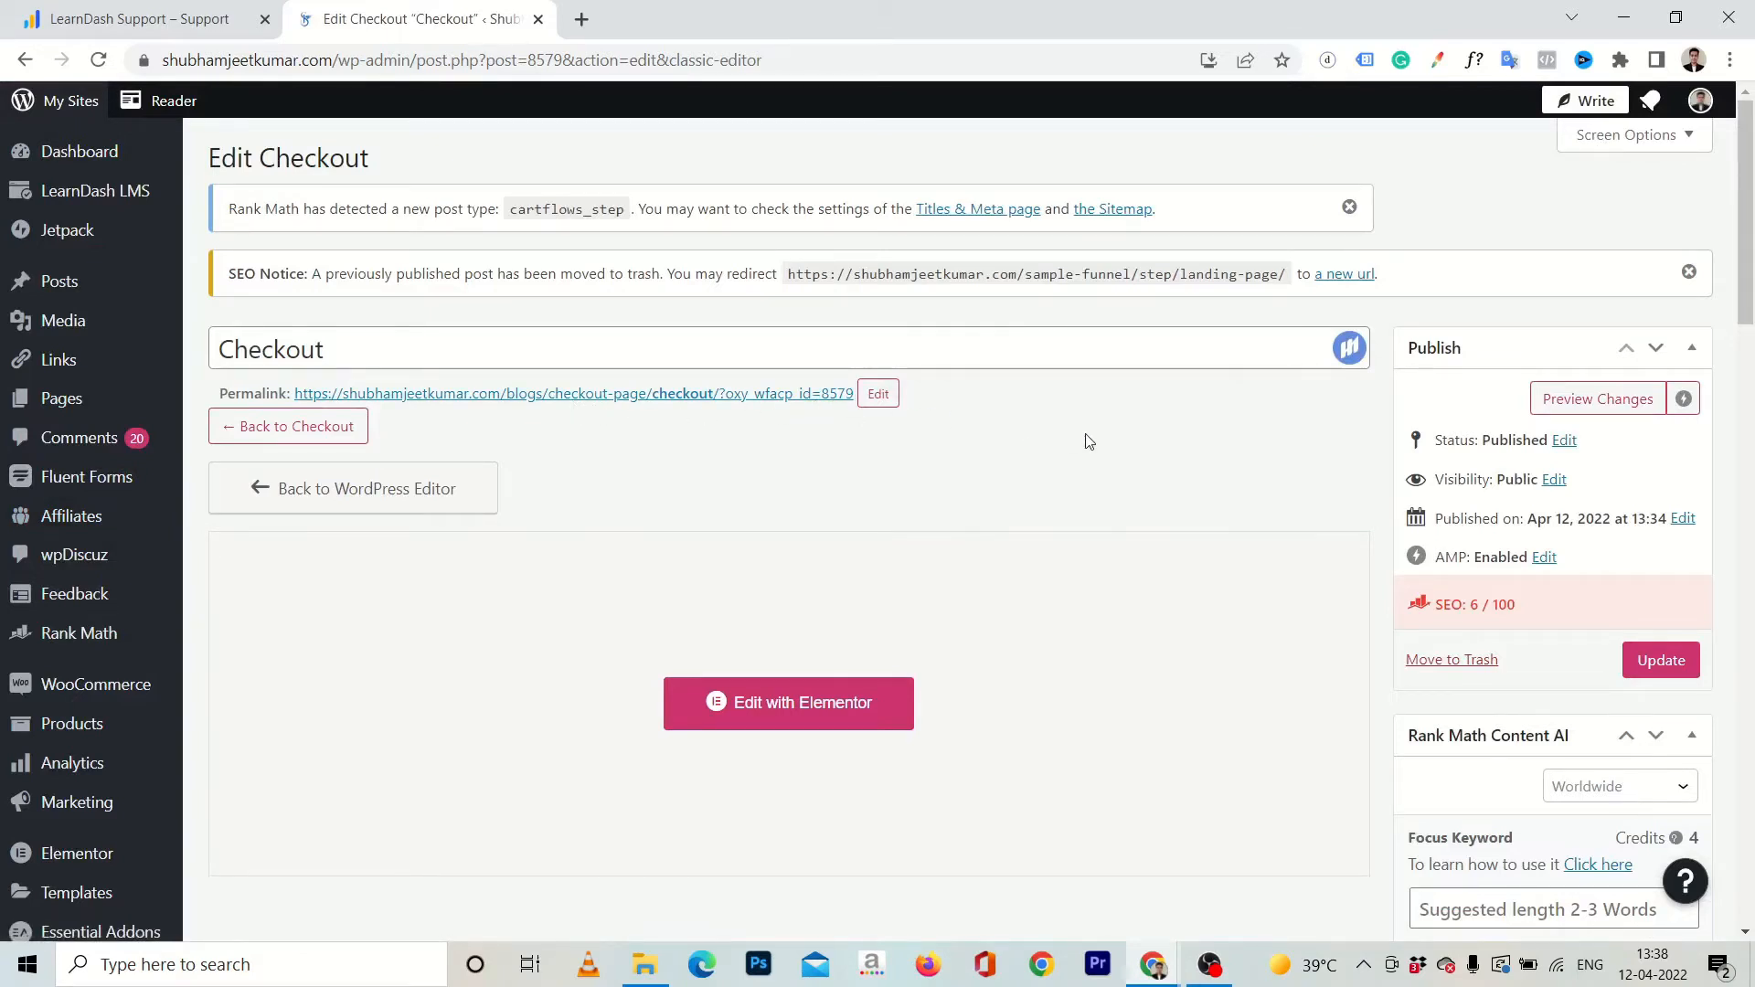
pyautogui.scroll(-6, 1448, 429)
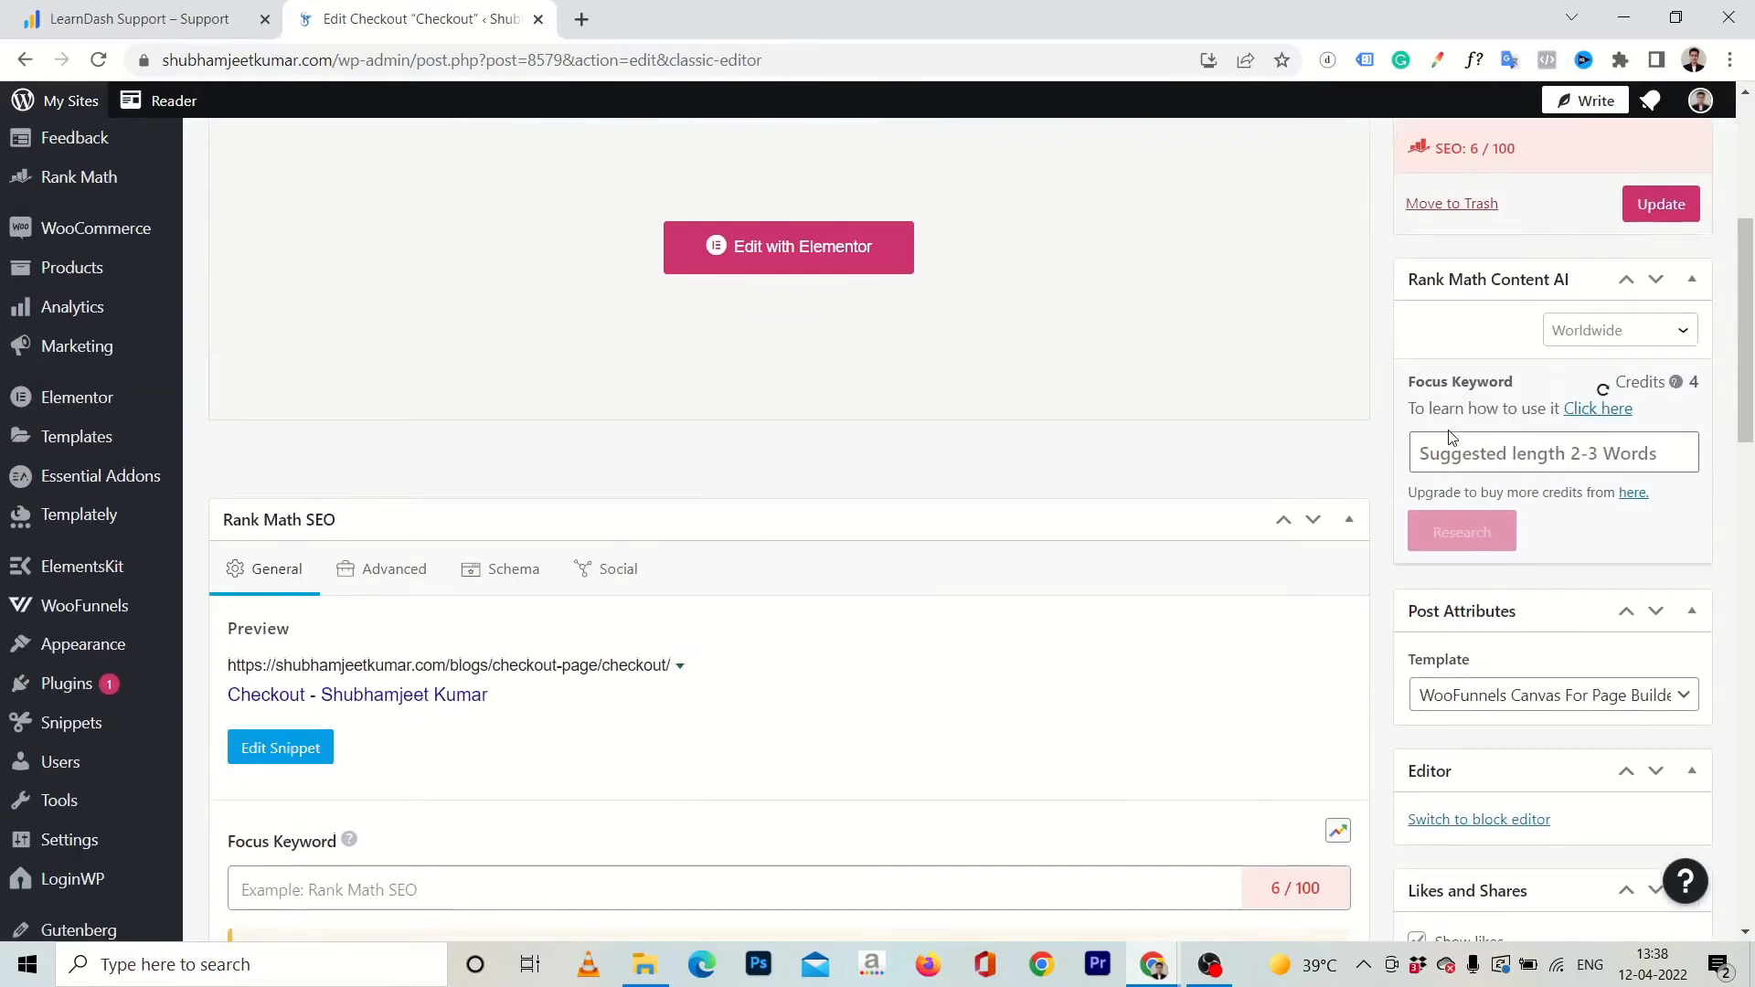
pyautogui.scroll(-4, 1448, 429)
pyautogui.scroll(1, 1435, 439)
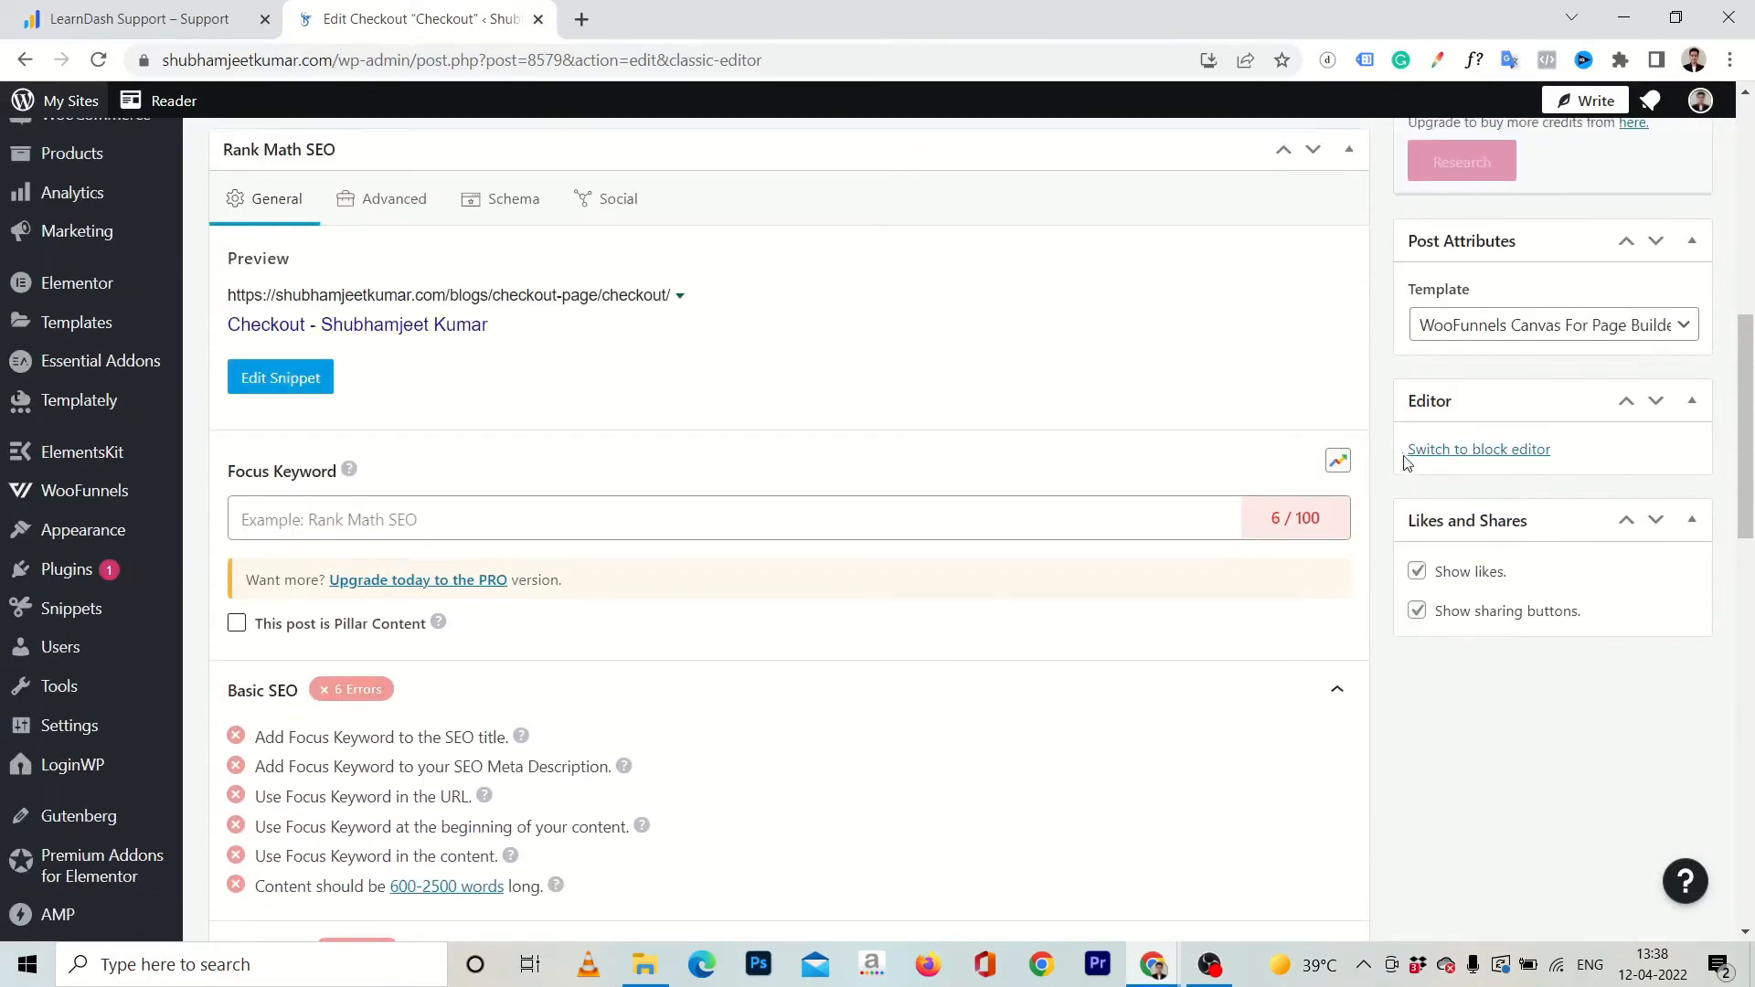
pyautogui.click(1469, 456)
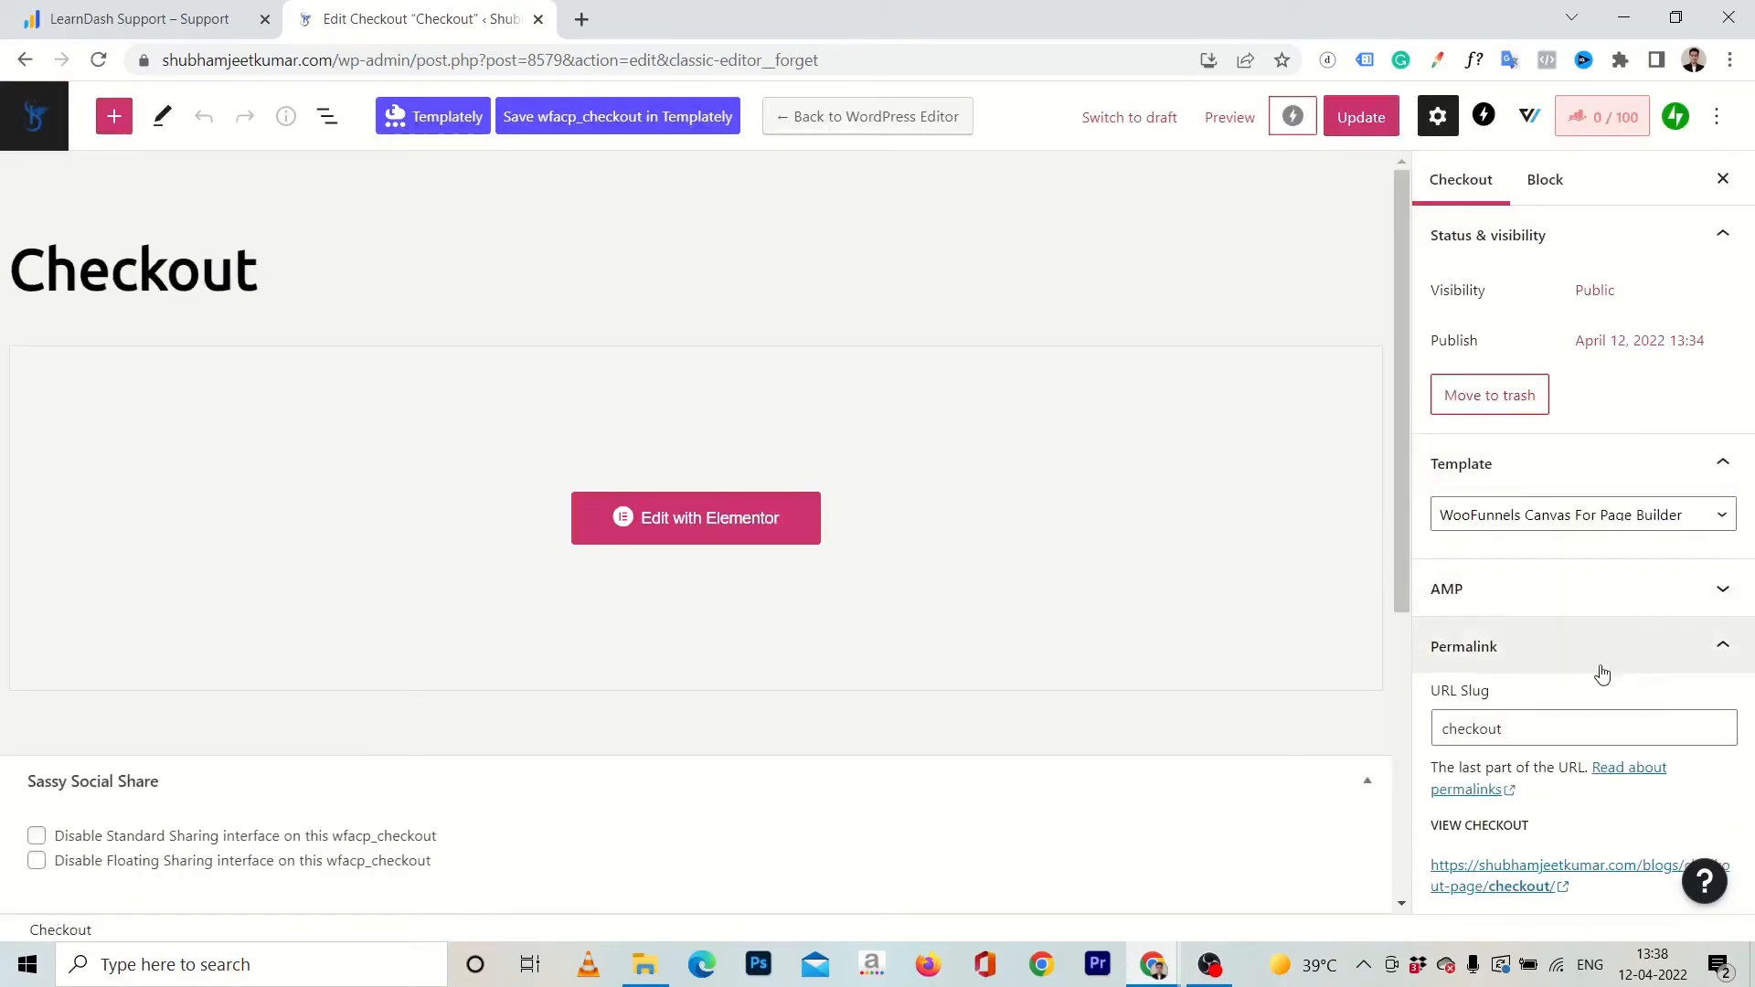
# Set the checkout page's URL slug to checkout-demo-course and update the page.
pyautogui.click(1507, 728)
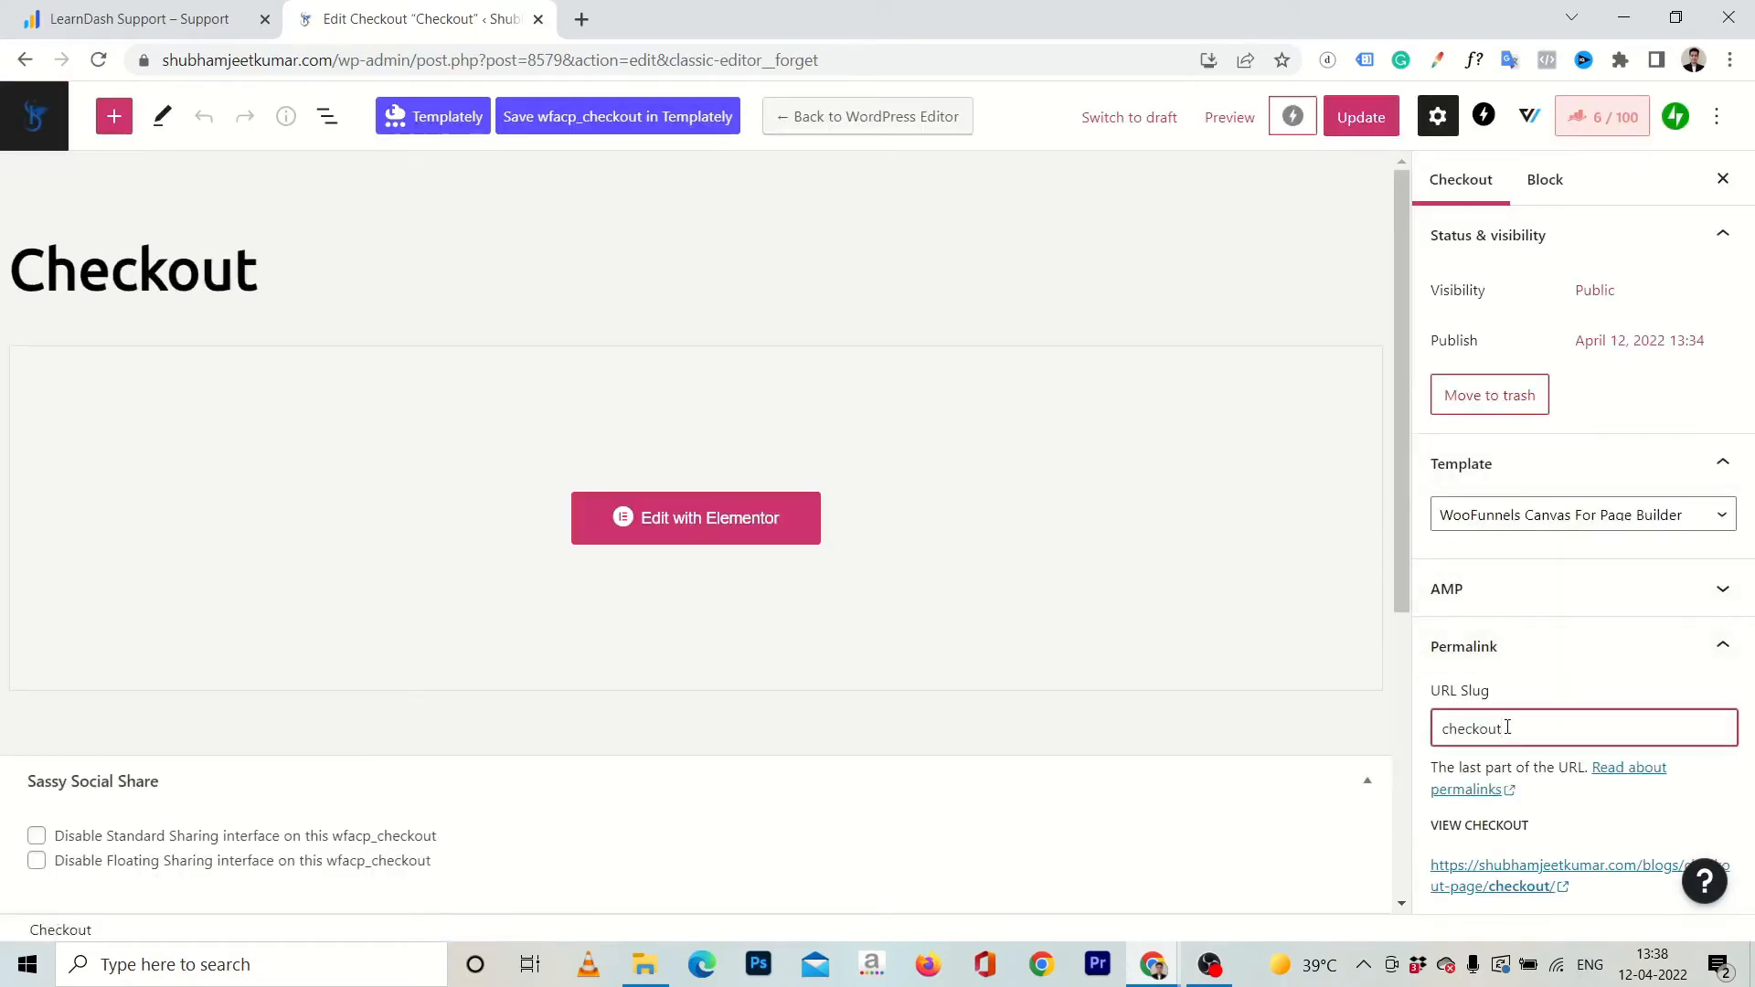
pyautogui.write('-demo-course')
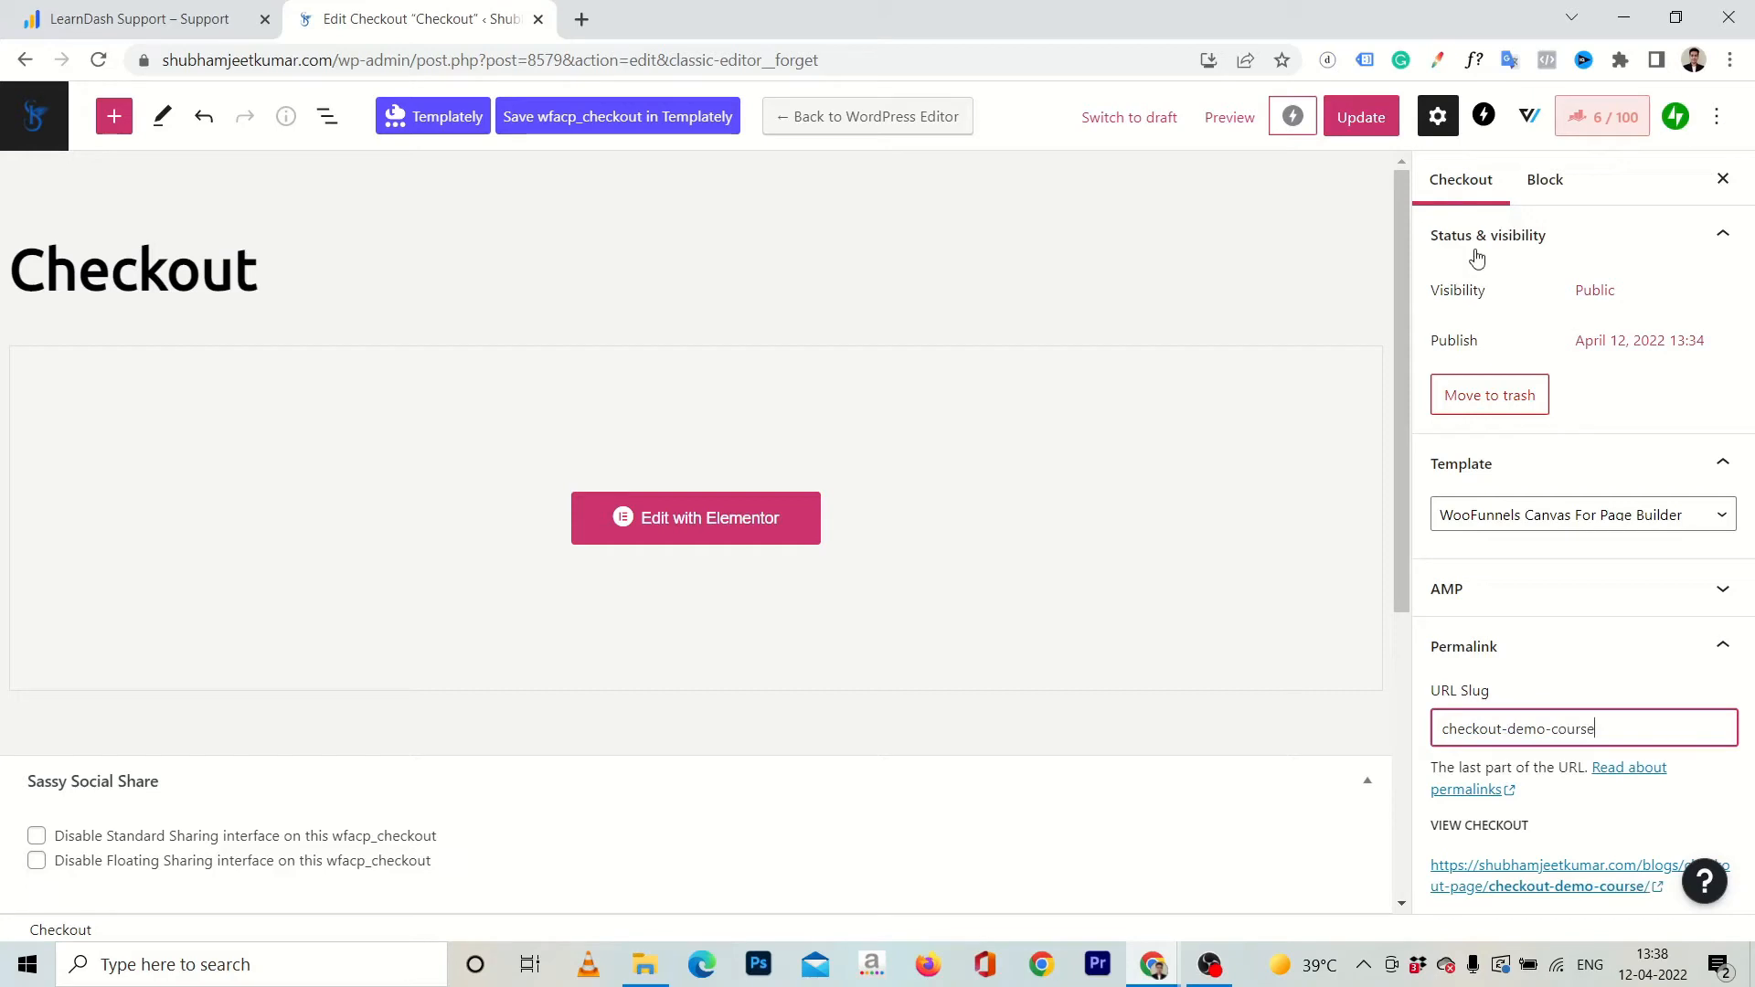
pyautogui.click(1371, 122)
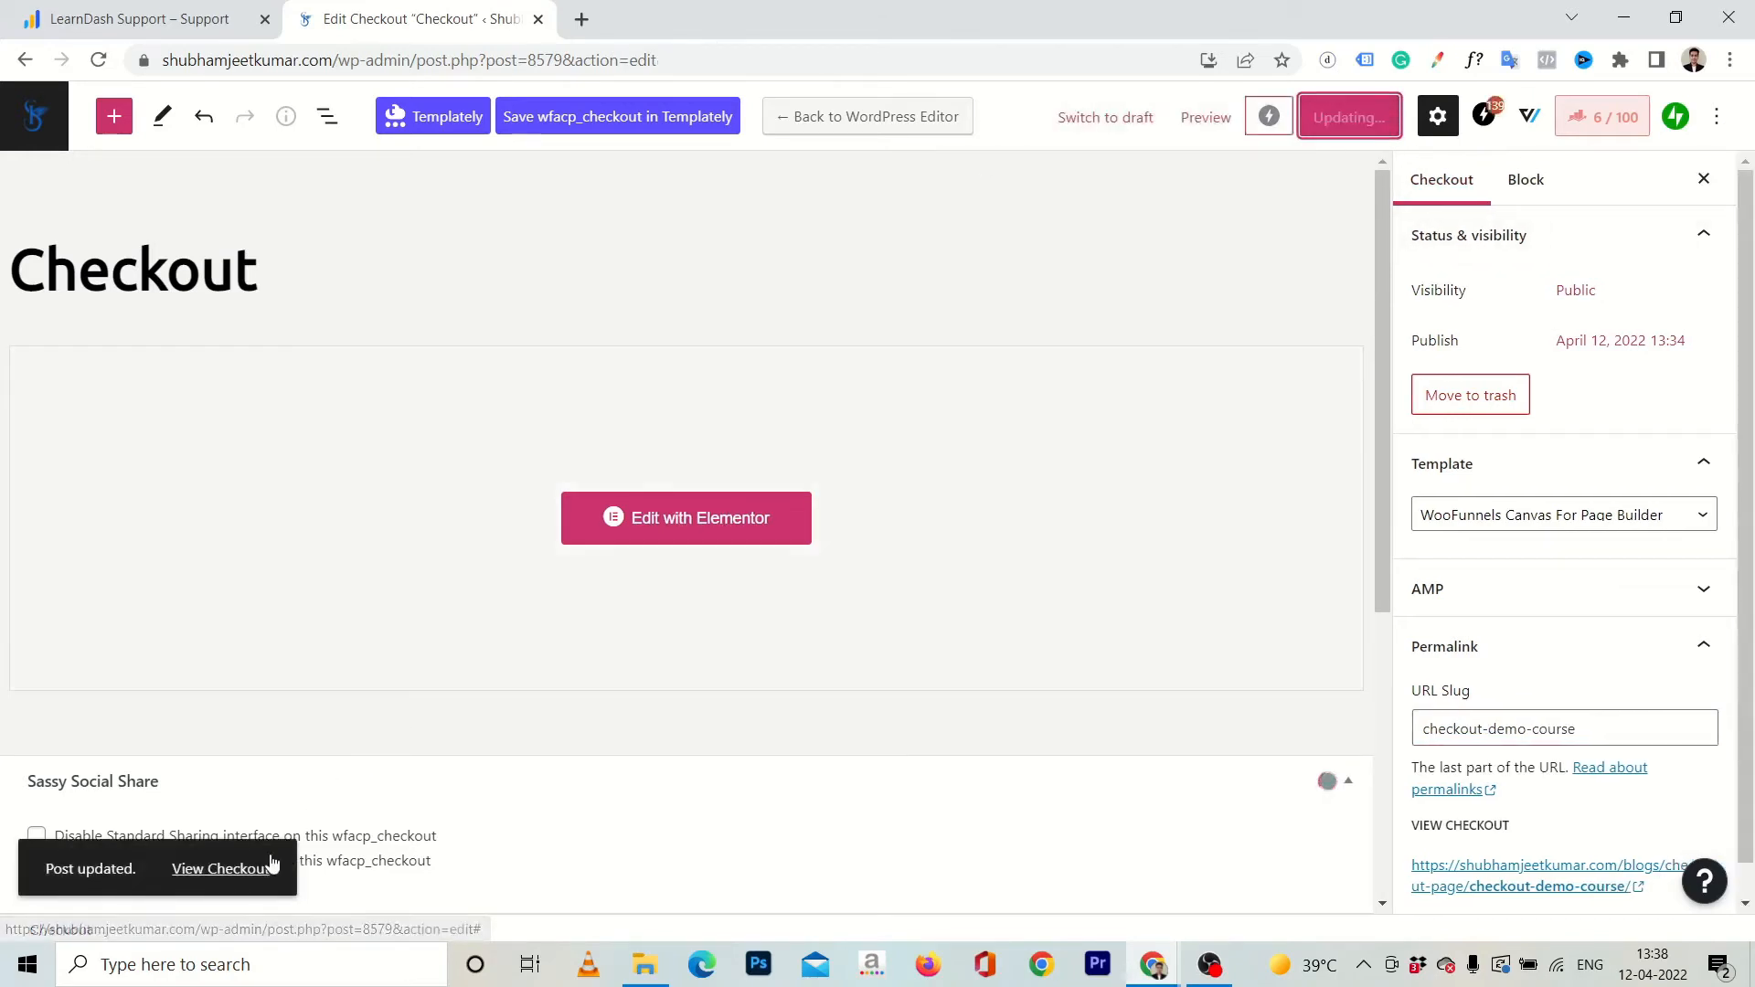
# View the published checkout page from its heading through the order summary to the payment section.
pyautogui.keyDown('ctrl'); pyautogui.click(238, 869); pyautogui.keyUp('ctrl')
pyautogui.click(658, 16)
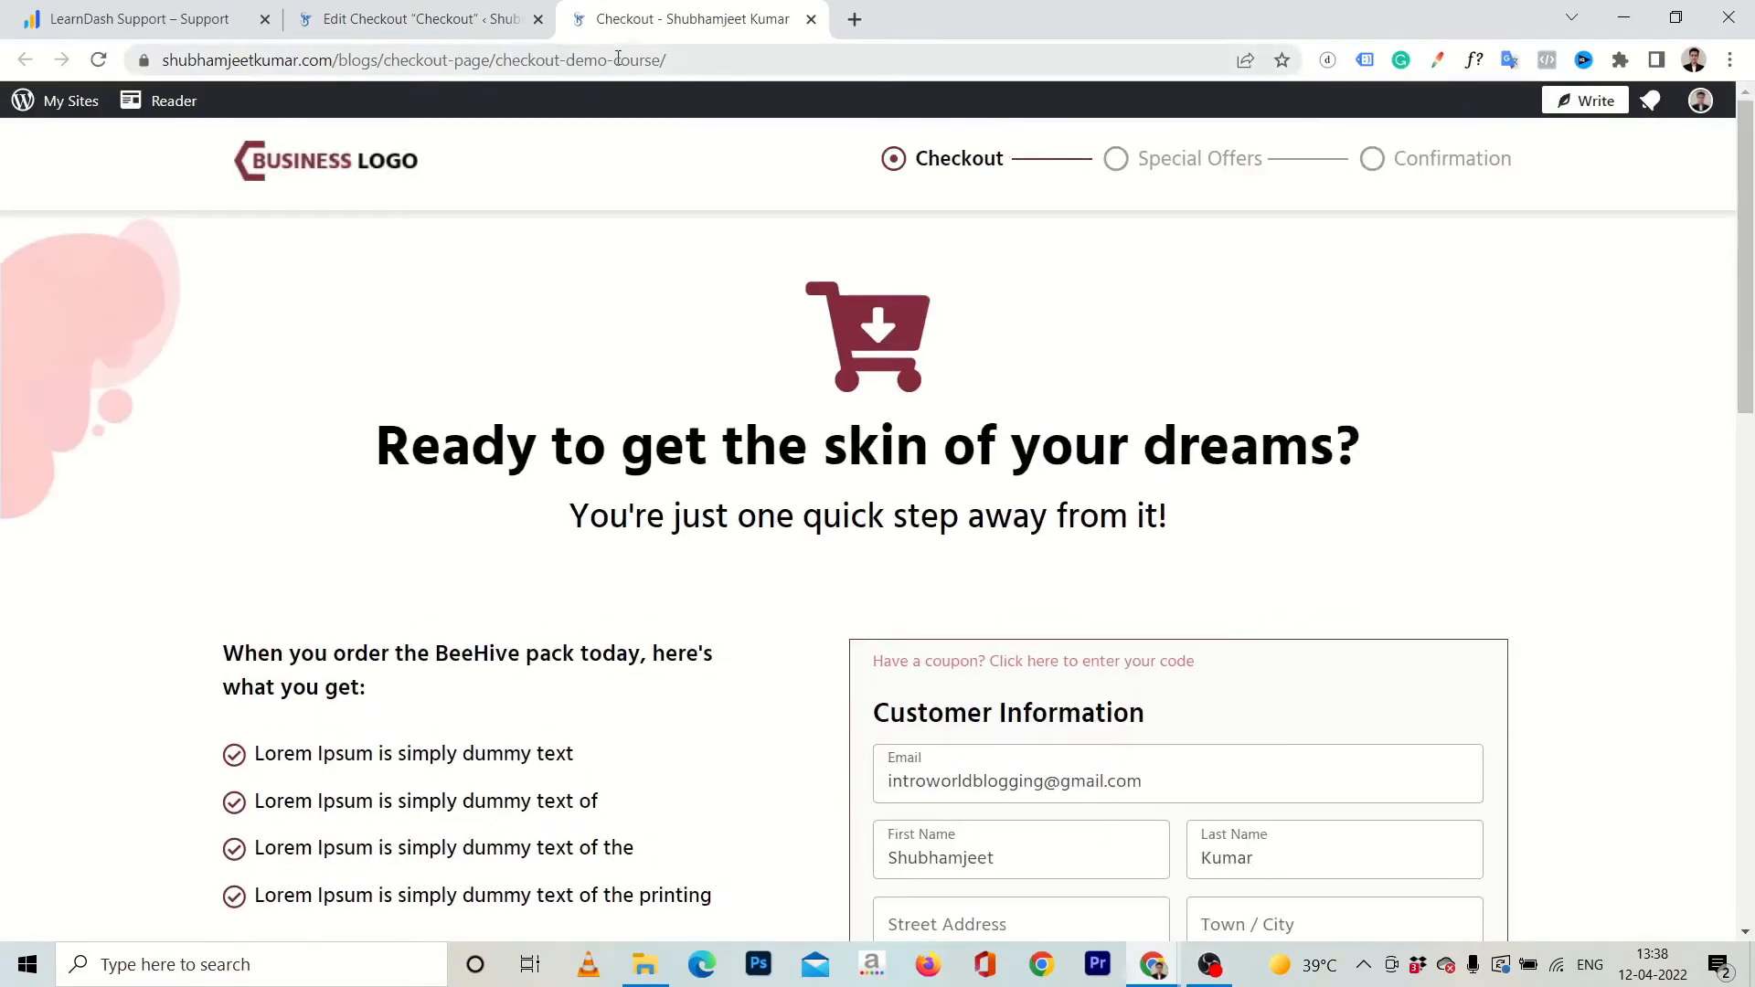
pyautogui.scroll(-5, 674, 420)
pyautogui.scroll(-5, 675, 423)
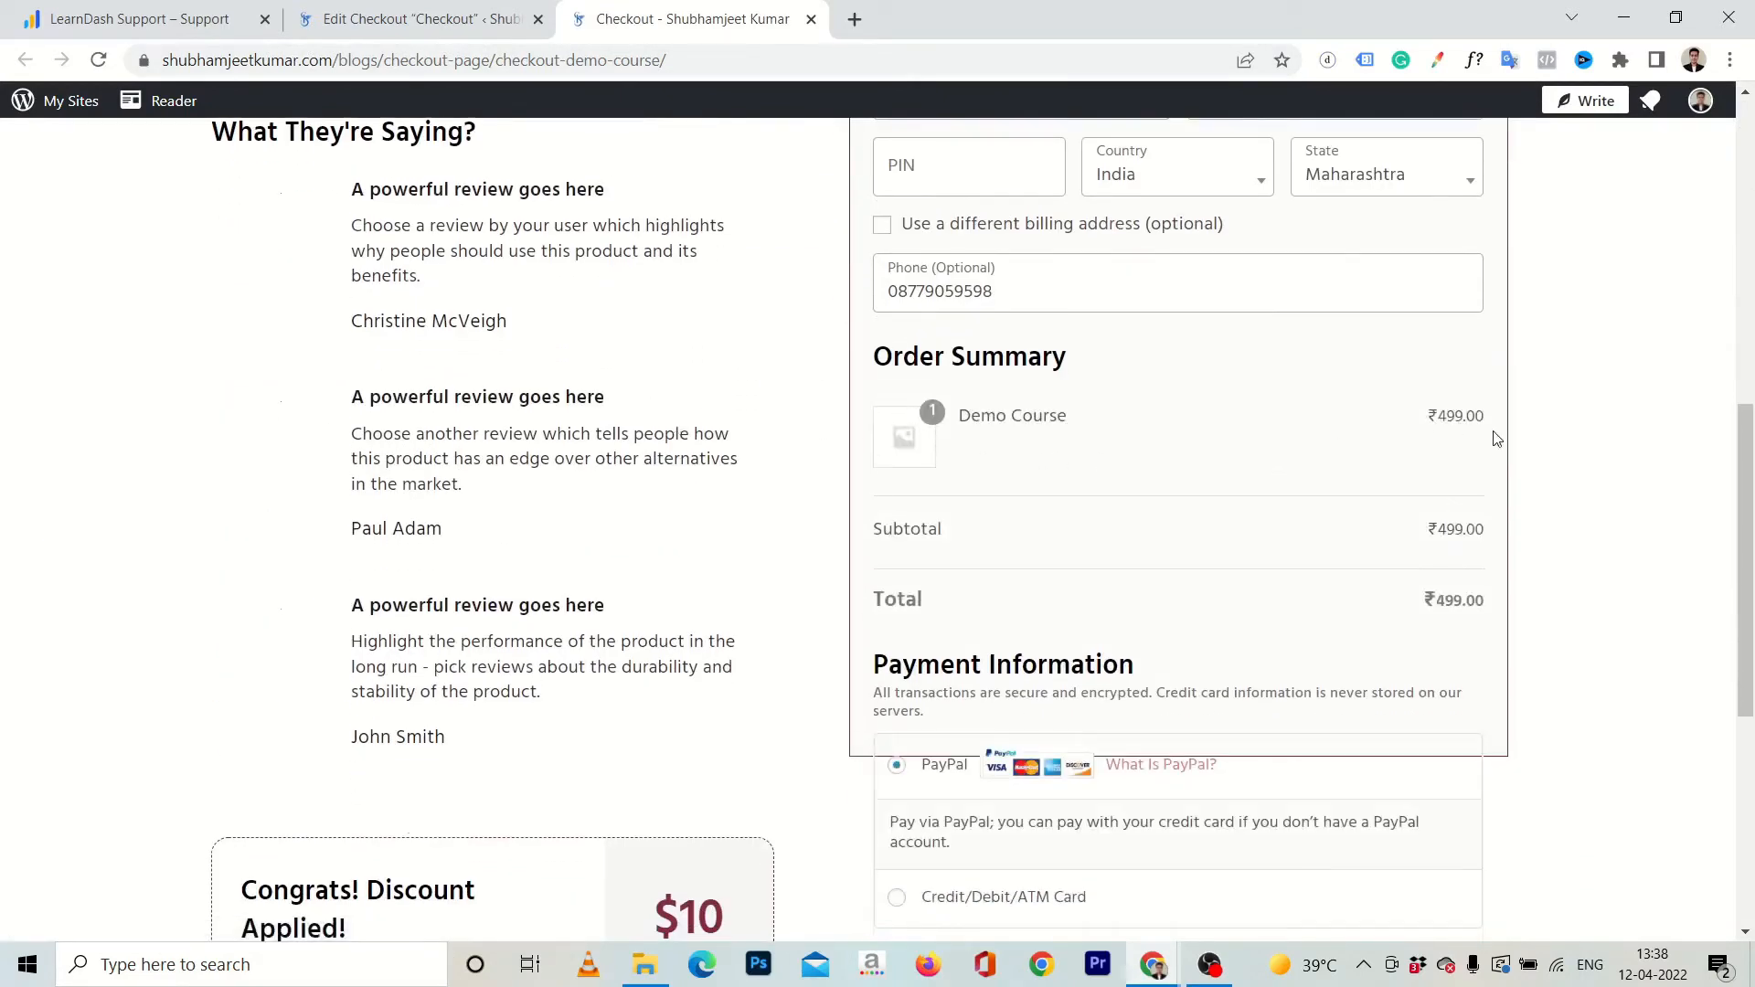
pyautogui.scroll(-5, 1146, 437)
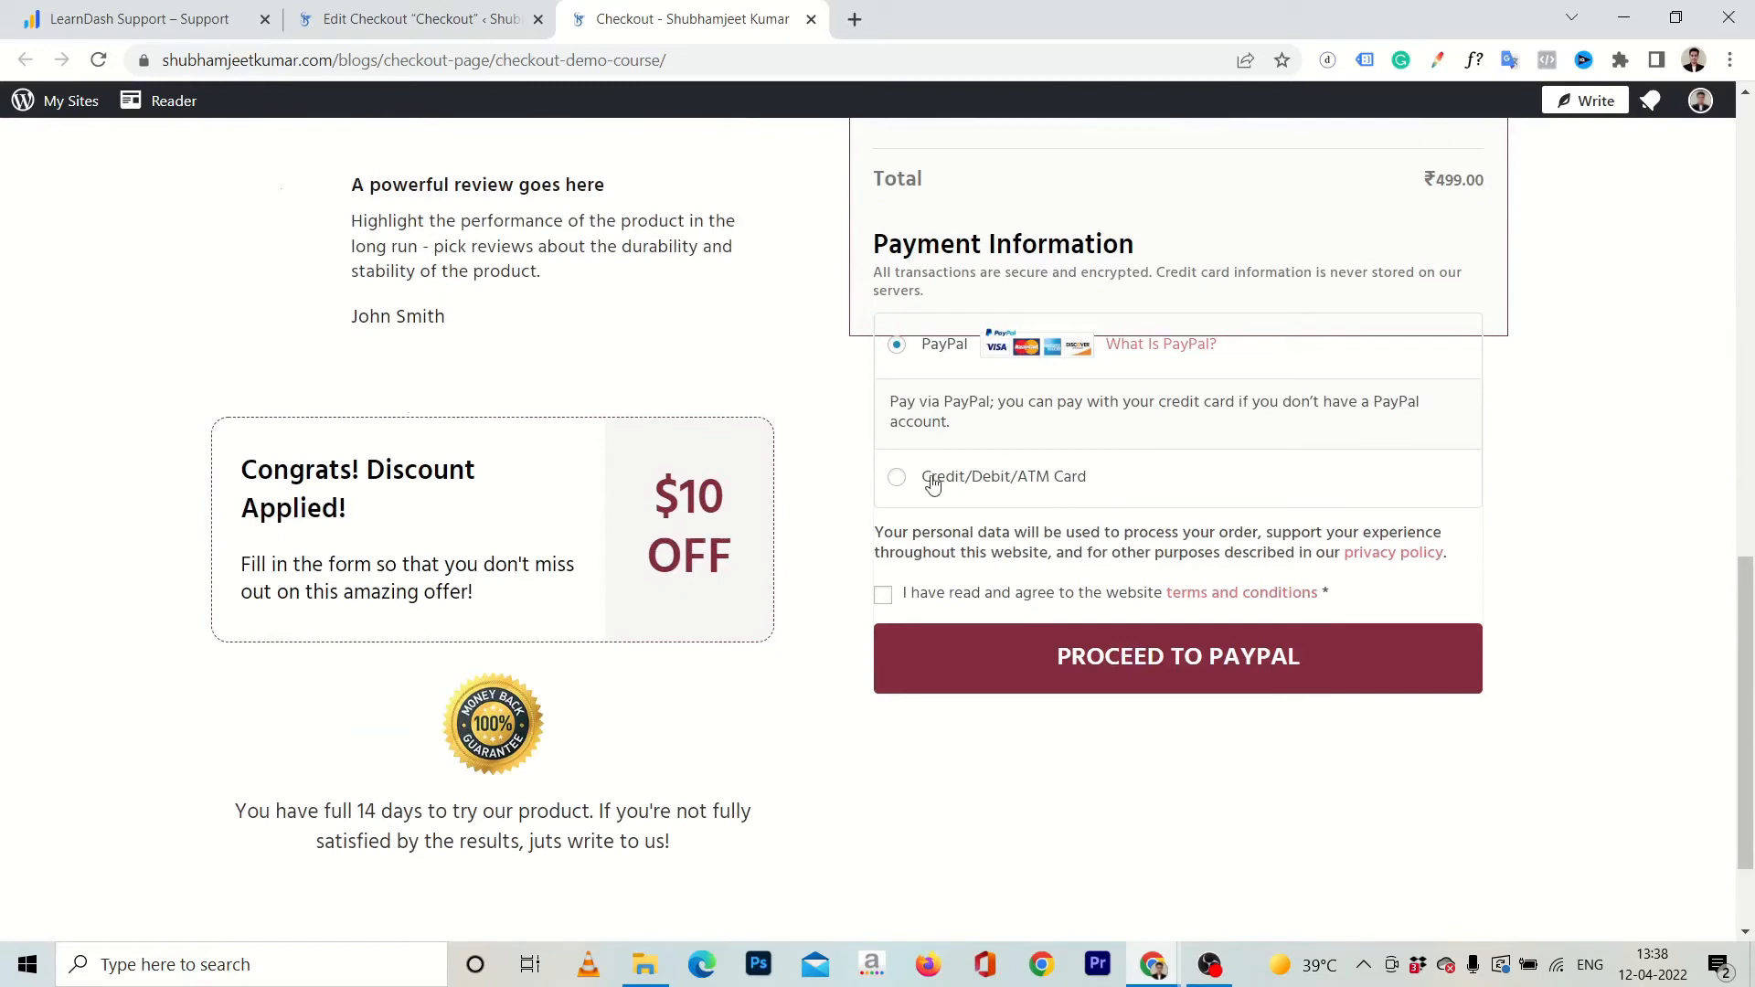
# Compare the PayPal and Credit/Debit/ATM Card payment options on the checkout page.
pyautogui.click(903, 480)
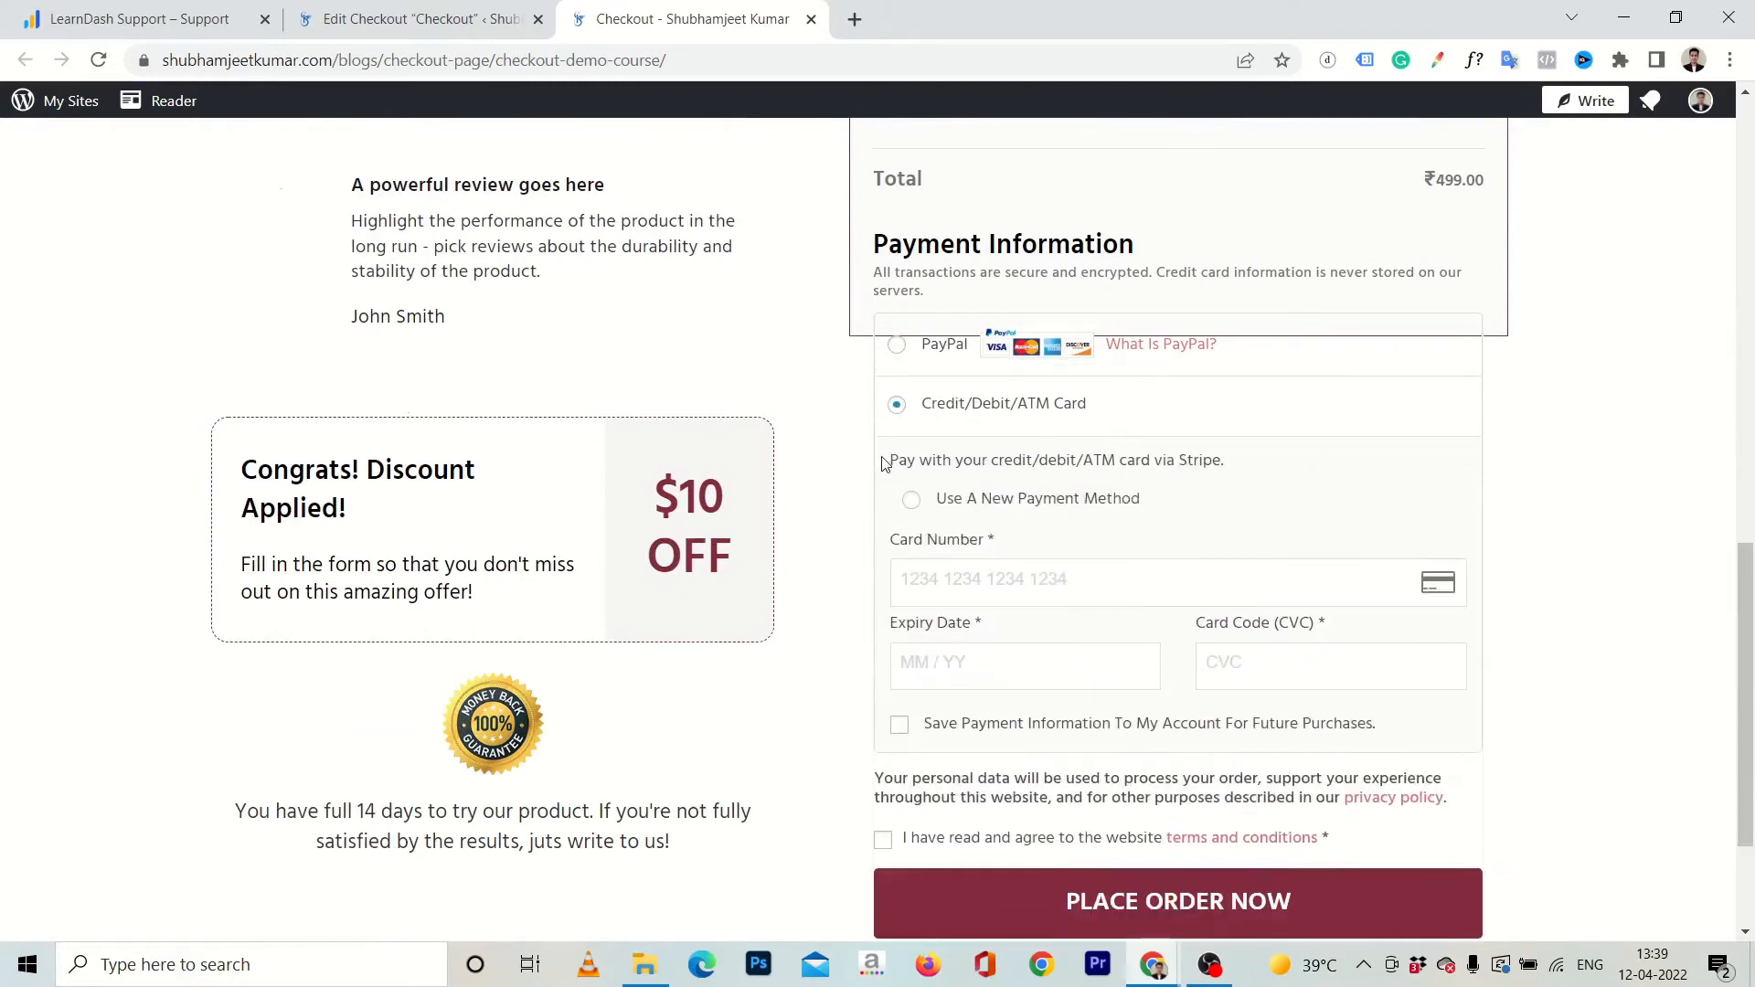
pyautogui.click(900, 349)
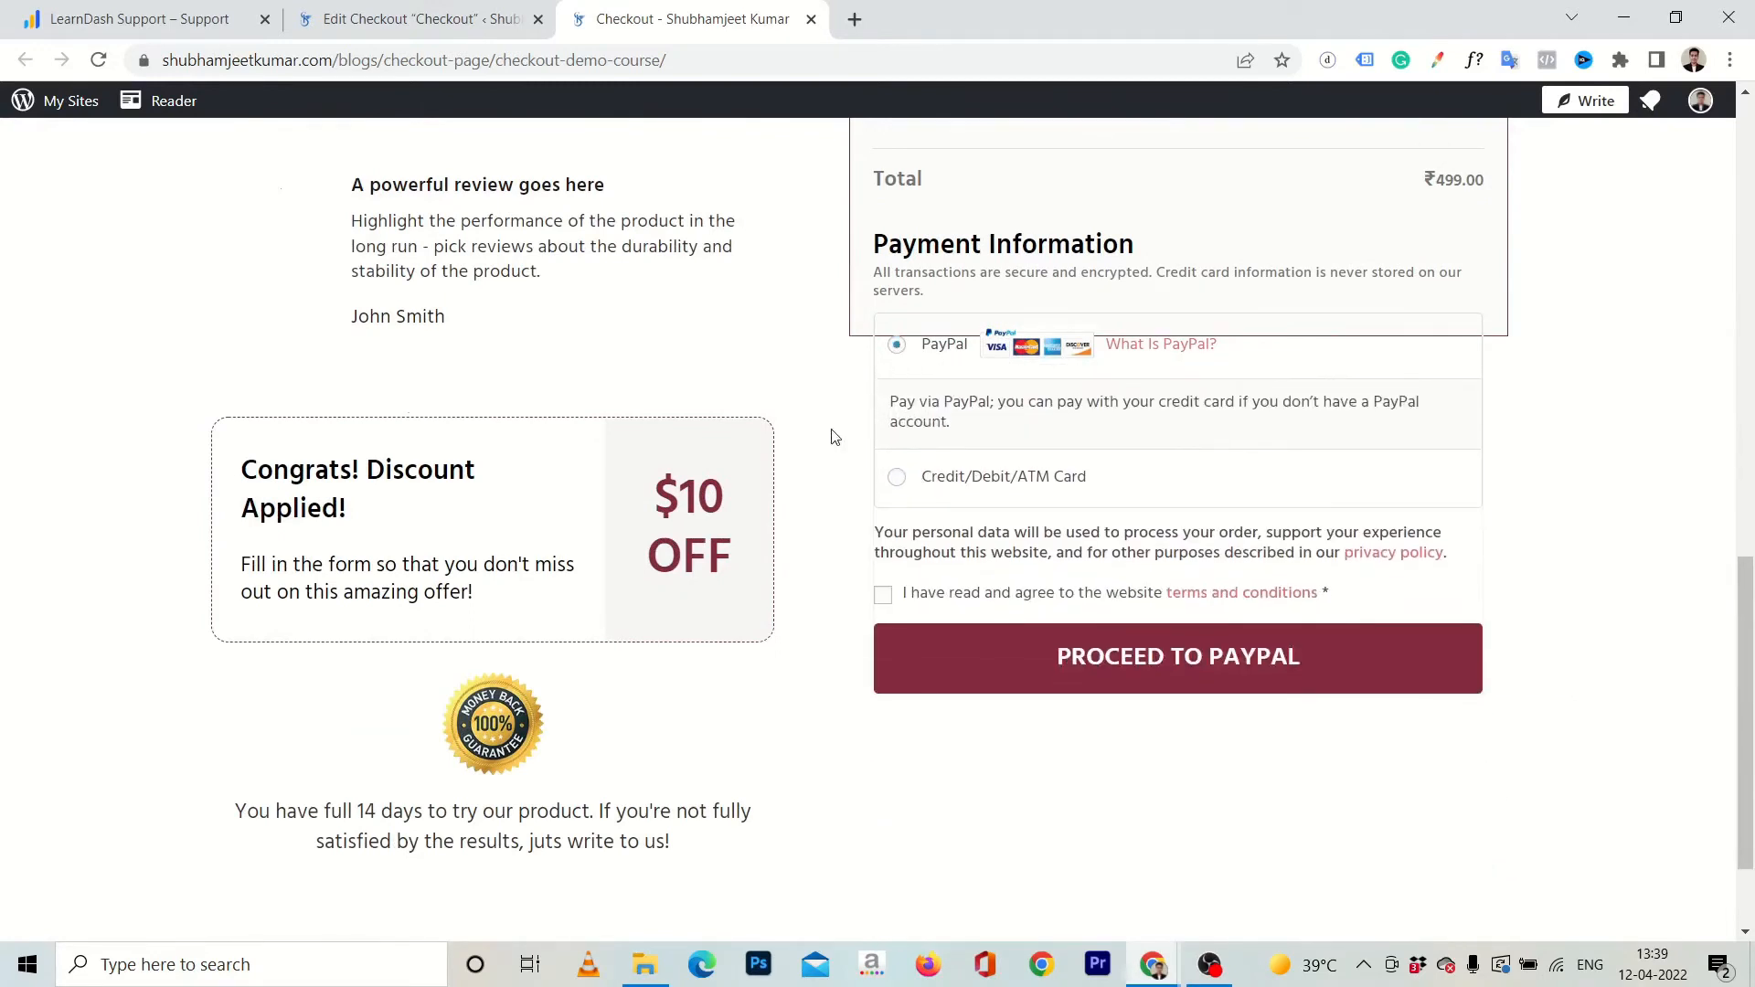
pyautogui.click(898, 482)
pyautogui.scroll(-3, 845, 471)
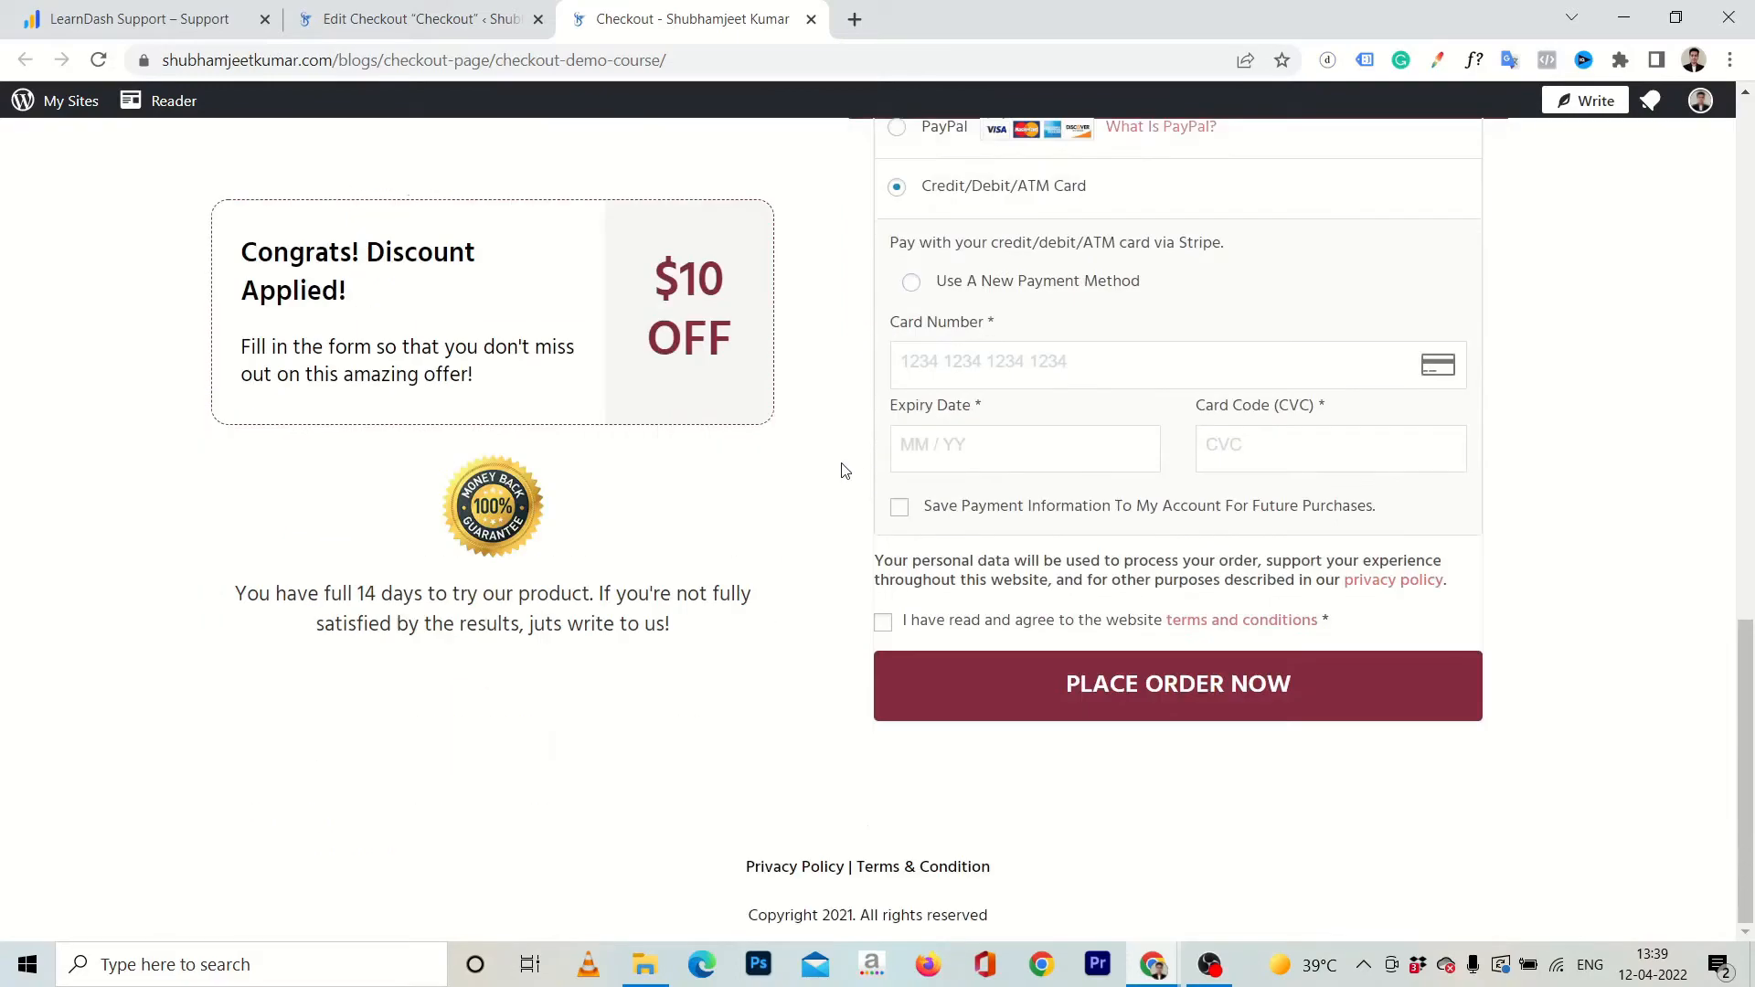
# Copy the reloaded checkout page's URL and open Demo Course for editing from the LearnDash course list.
pyautogui.press('F5')
pyautogui.click(729, 56)
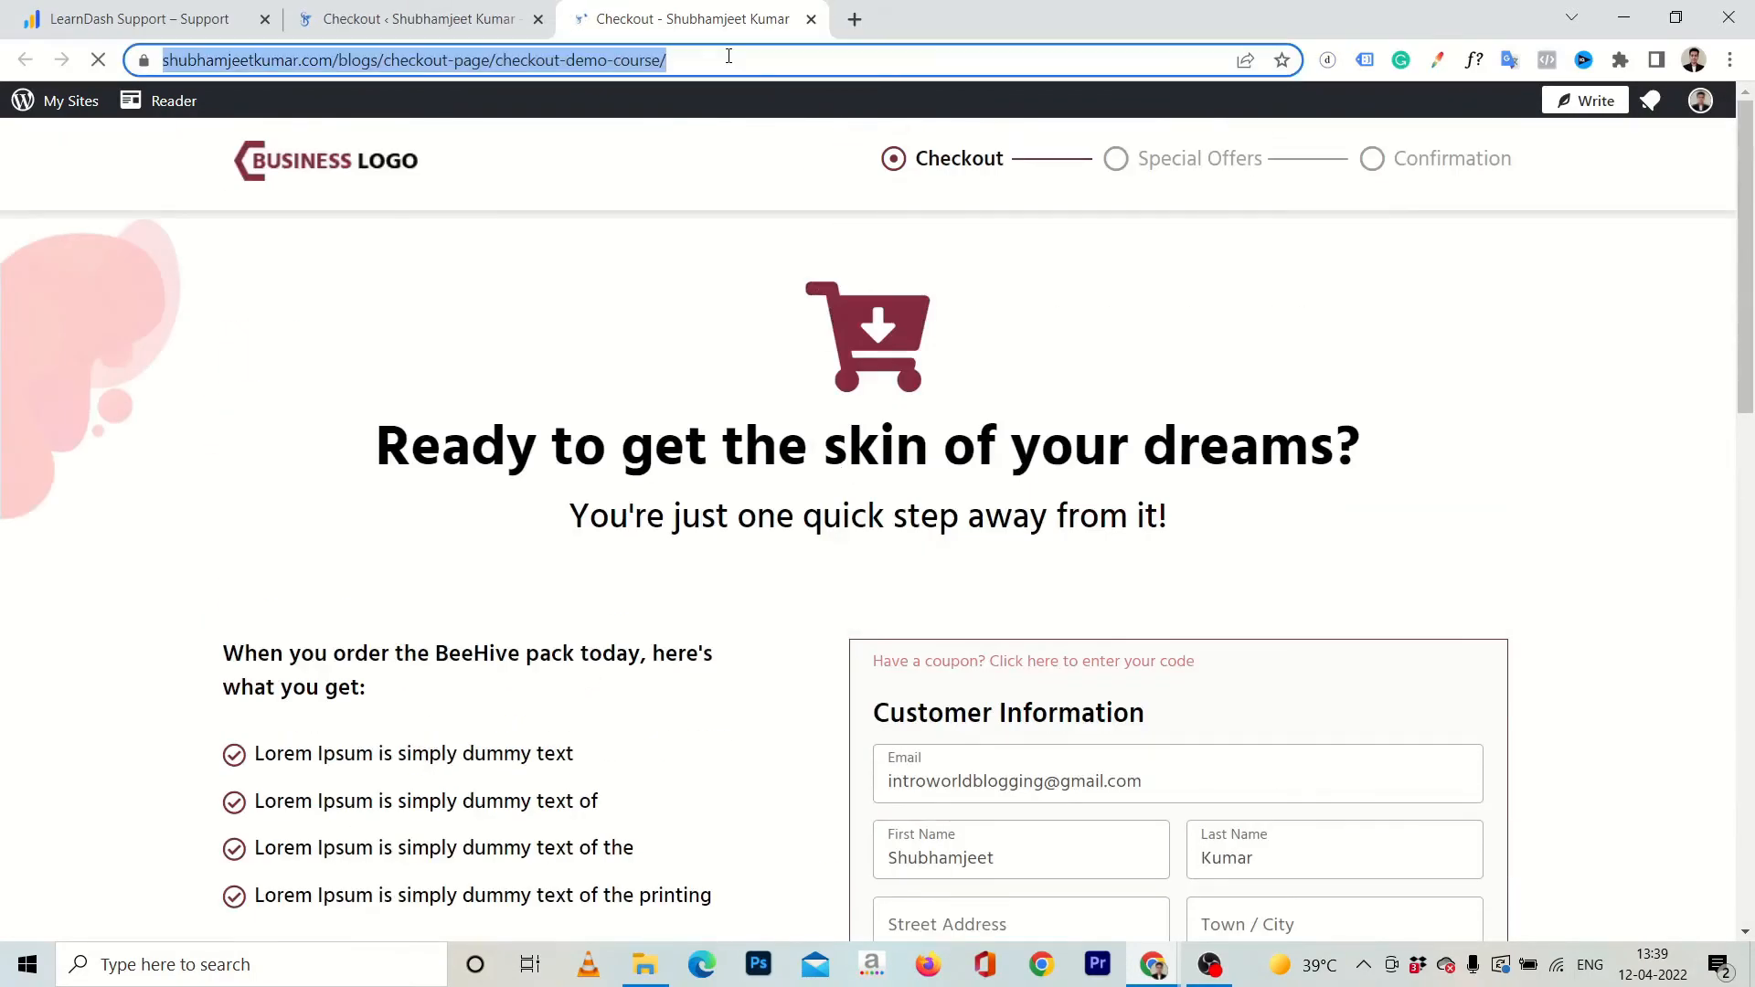
pyautogui.click(442, 16)
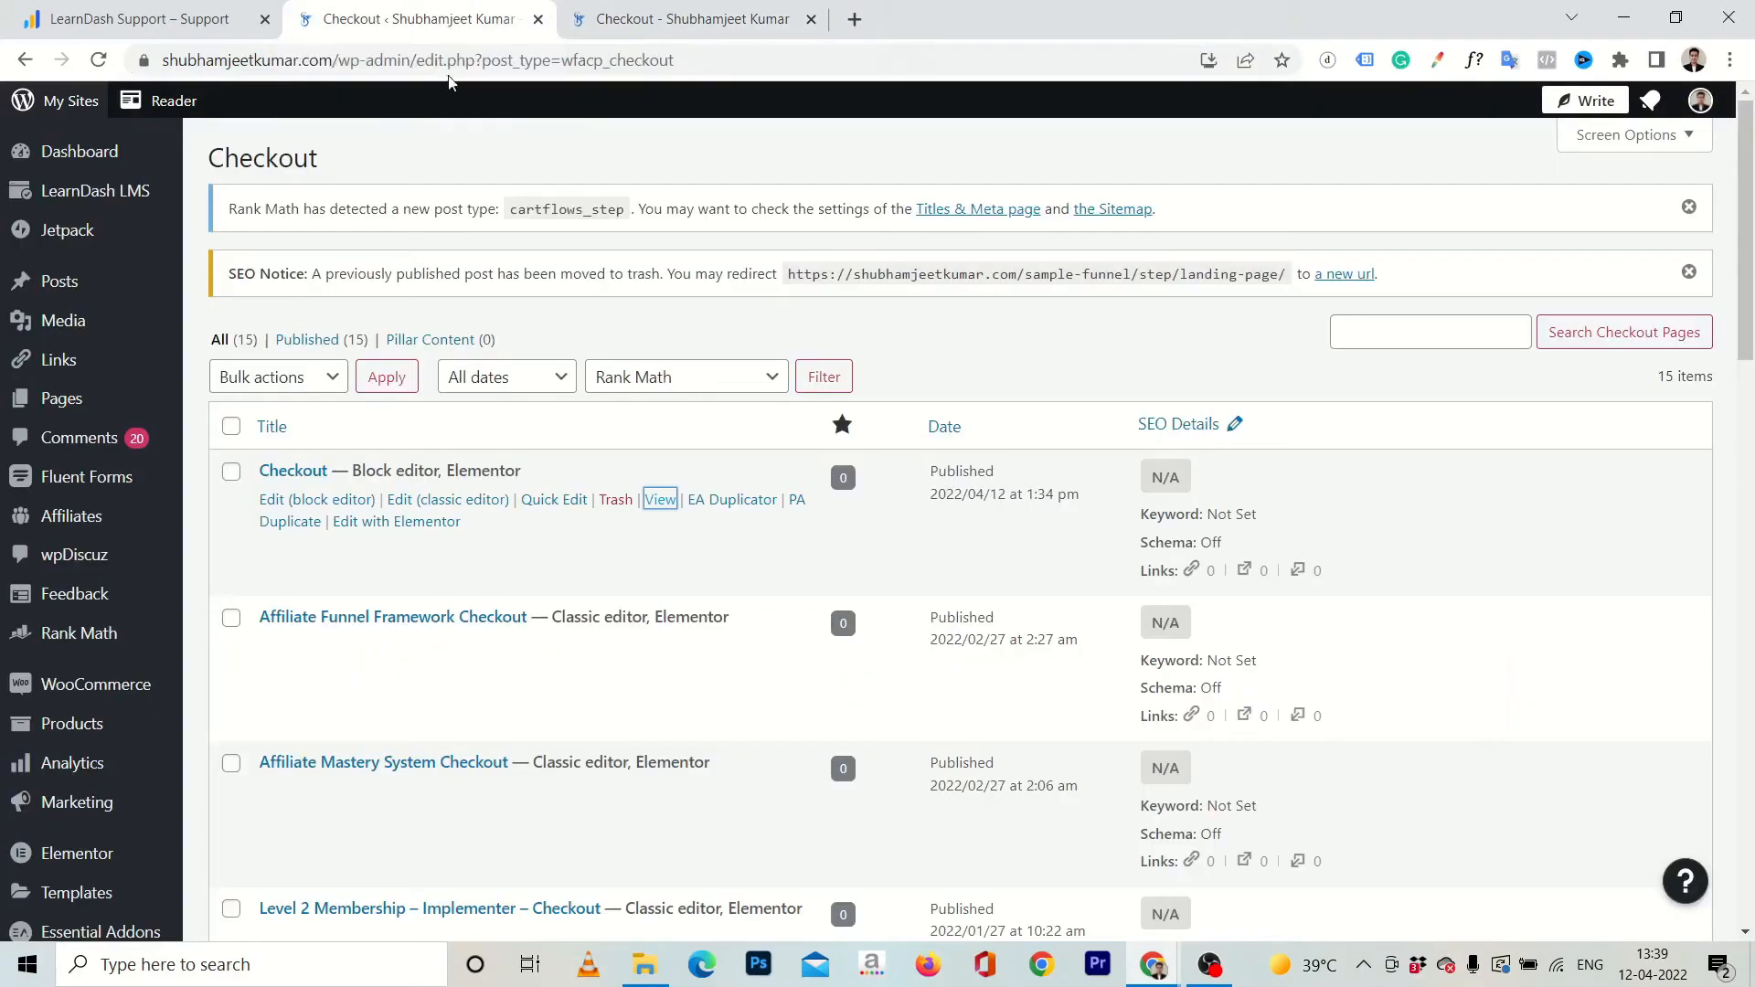
pyautogui.moveTo(117, 191)
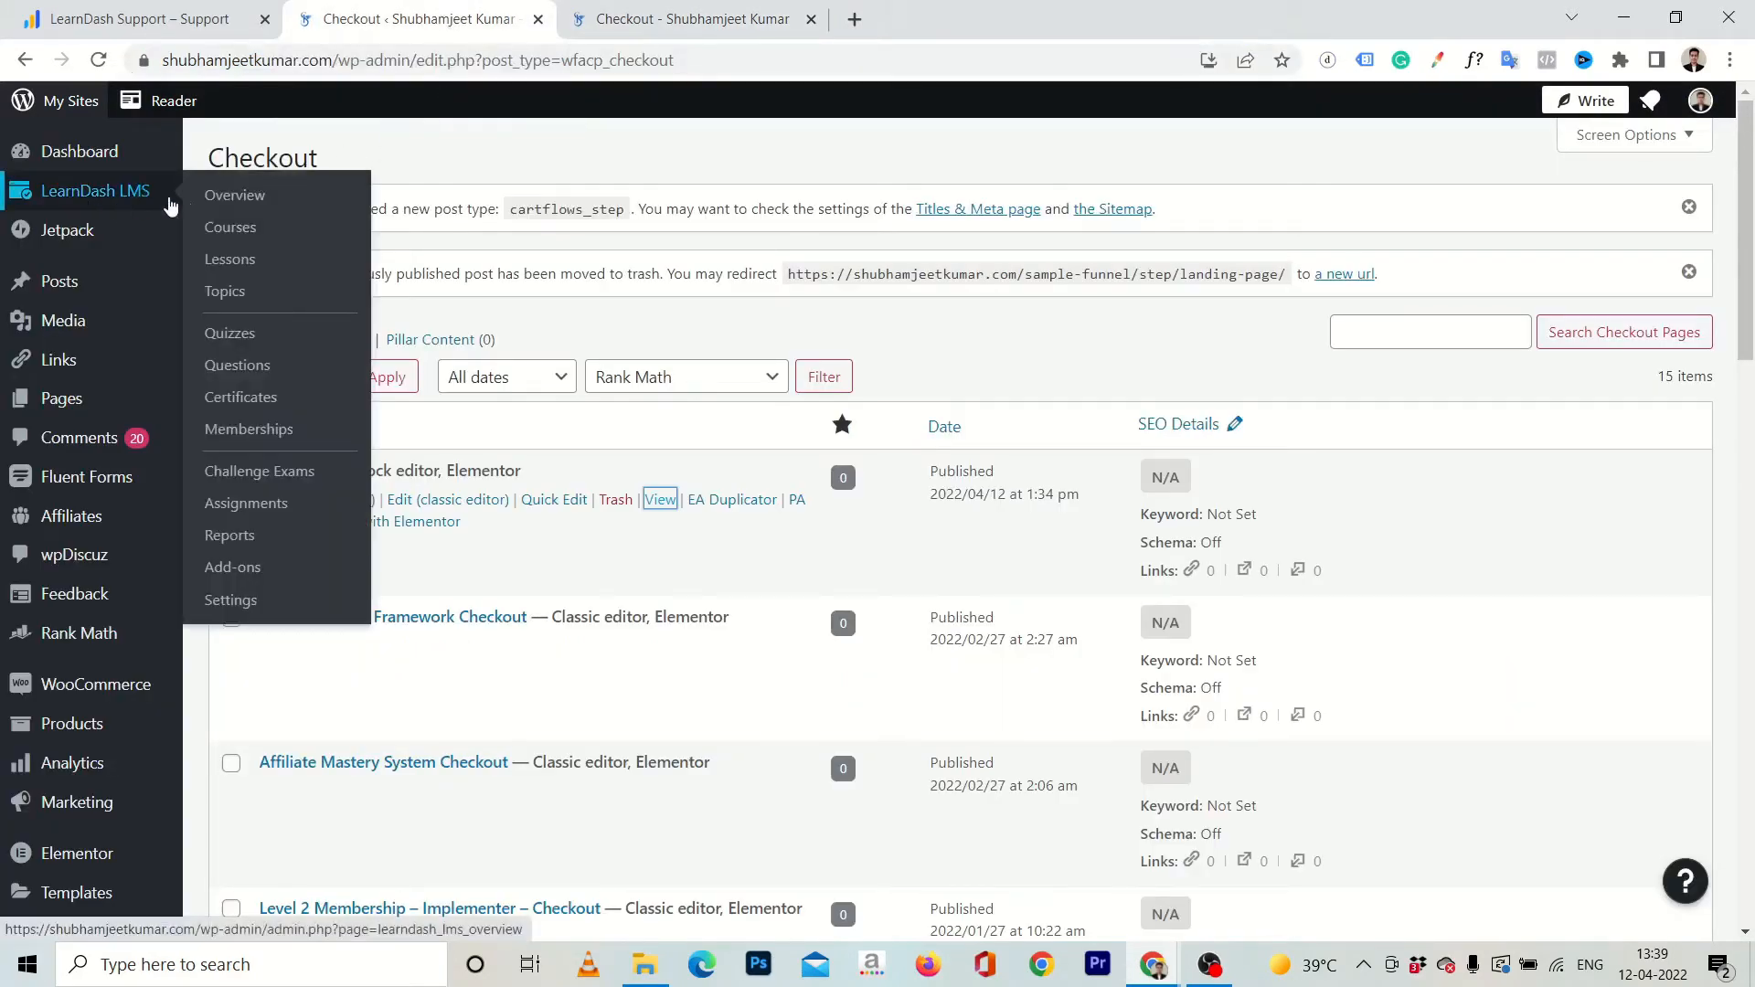
pyautogui.middleClick(244, 227)
pyautogui.click(950, 7)
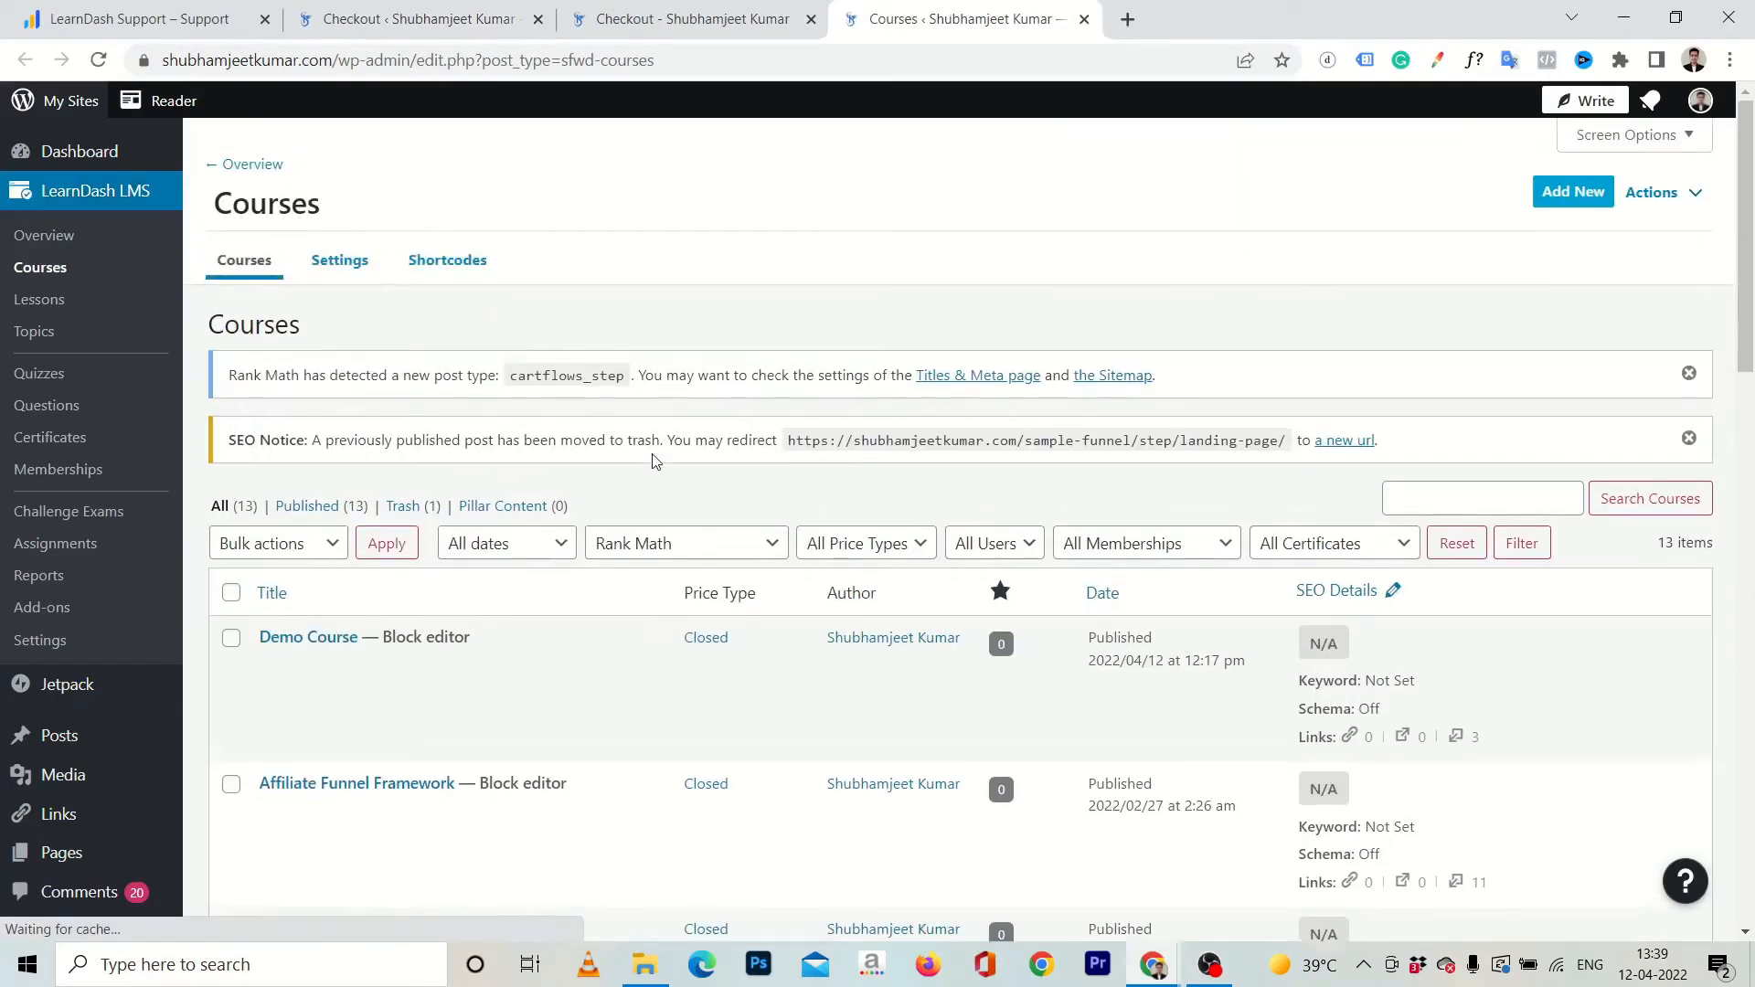
pyautogui.scroll(-2, 457, 475)
pyautogui.click(312, 504)
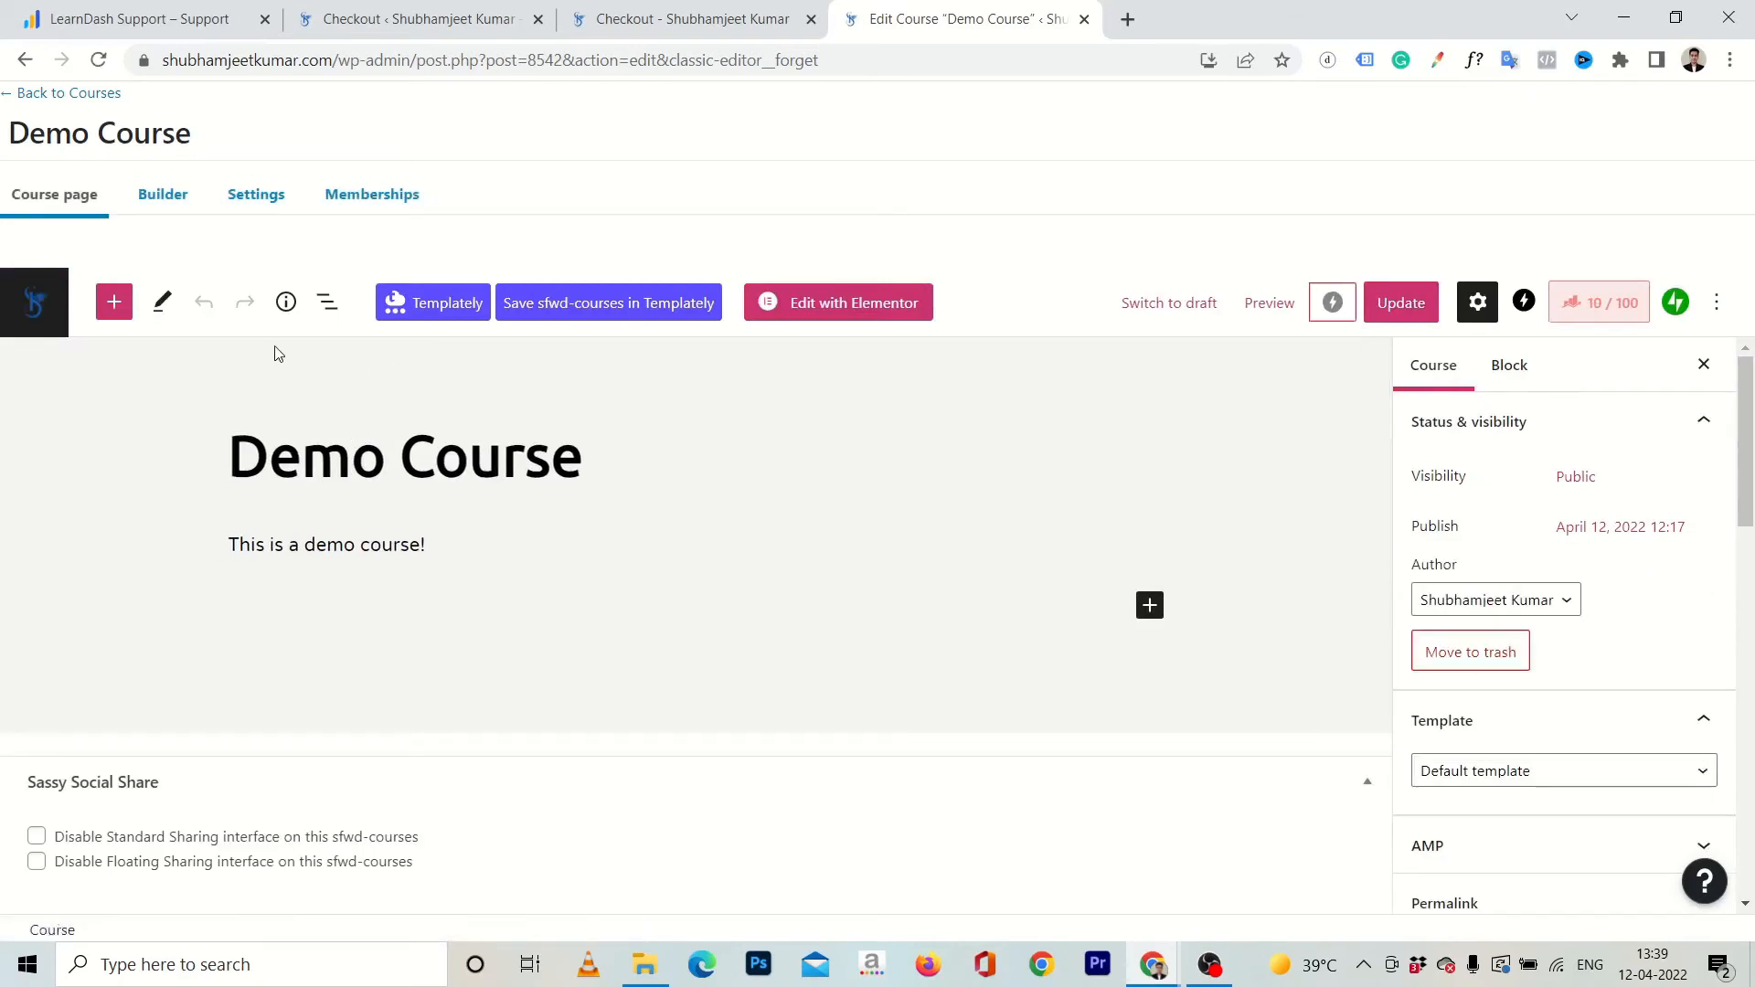
# Replace the Button URL in Demo Course's Closed access settings with the copied checkout page URL and update the course.
pyautogui.click(265, 201)
pyautogui.scroll(-8, 655, 485)
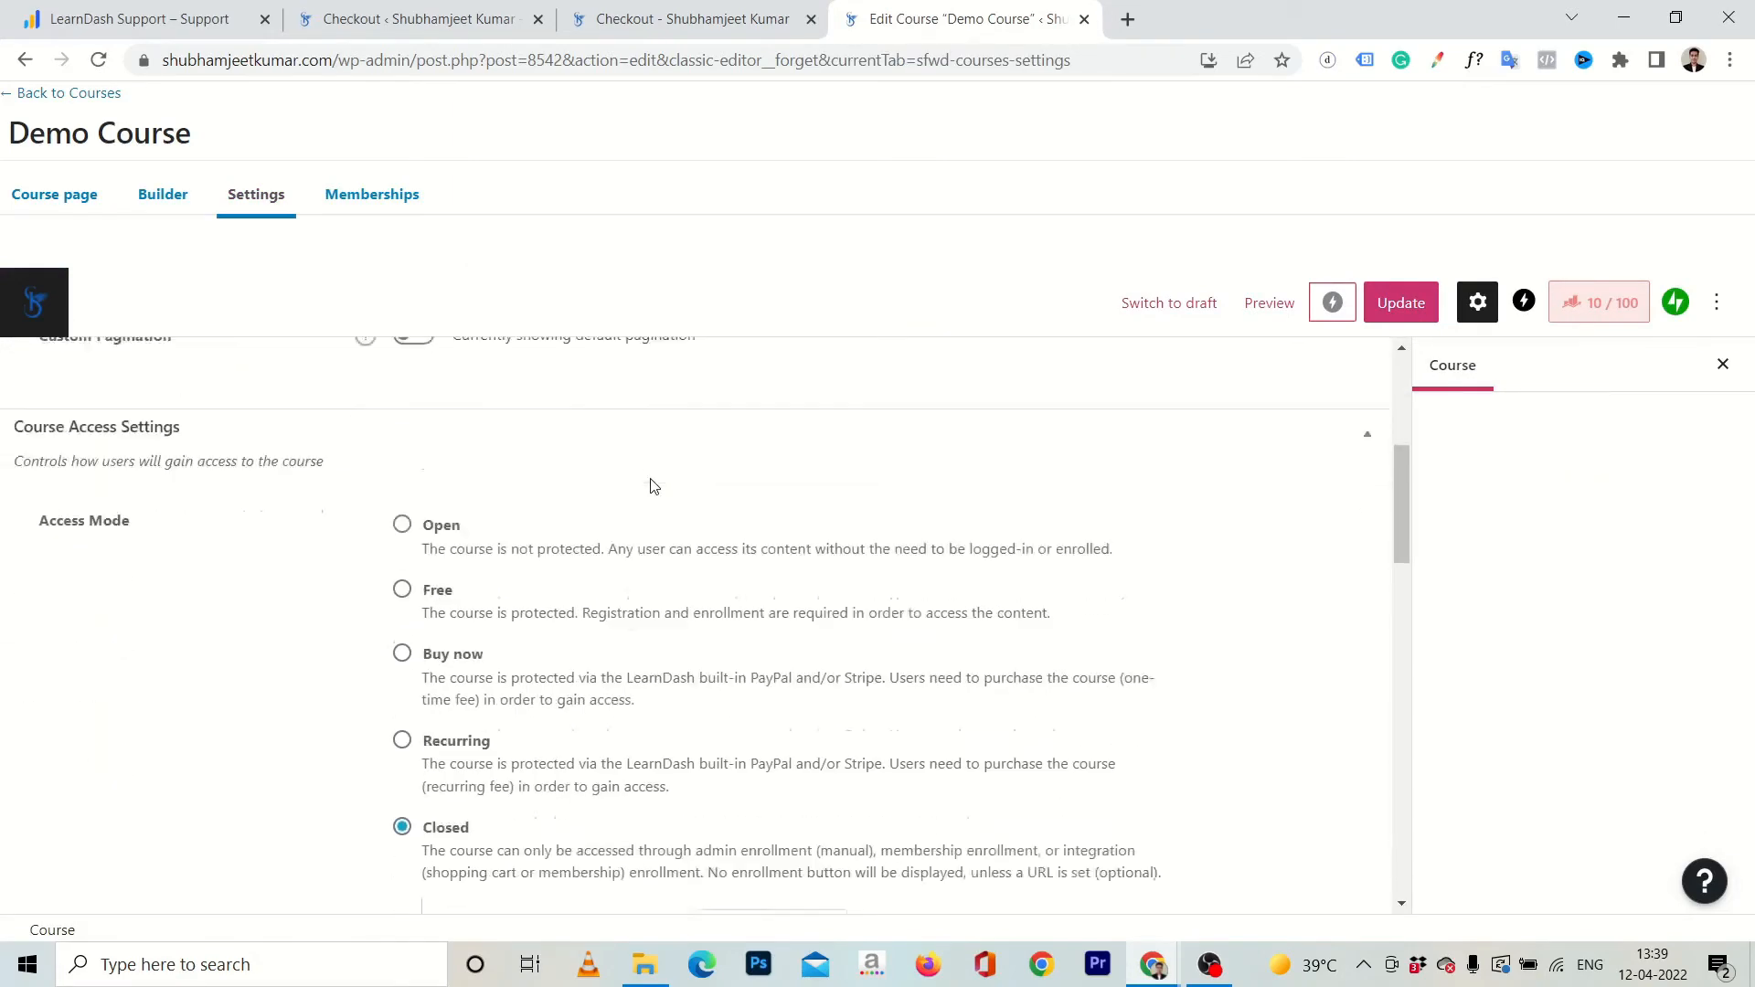
pyautogui.click(793, 665)
pyautogui.hotkey('ctrl', 'a')
pyautogui.write('https://shubhamjeetkumar.com/checkout-page/checkout-demo-course/')
pyautogui.click(1400, 310)
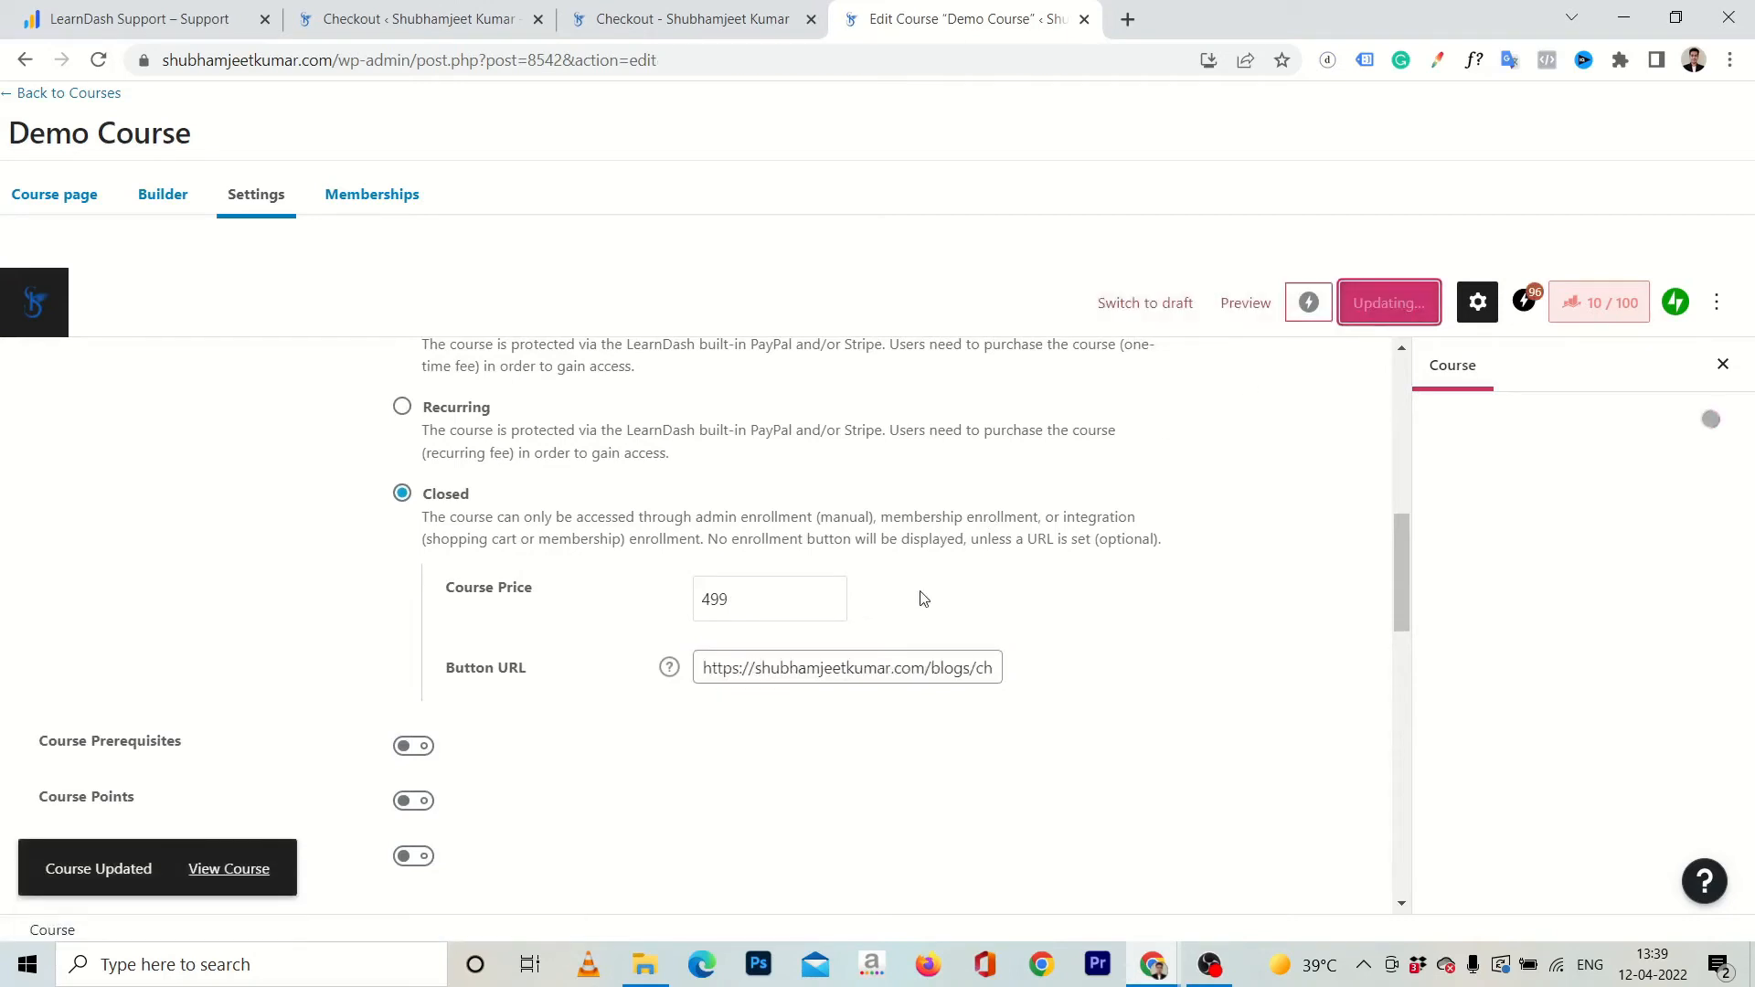
# View the Demo Course page in an incognito window and follow its enrolment button to the checkout page.
pyautogui.rightClick(245, 870)
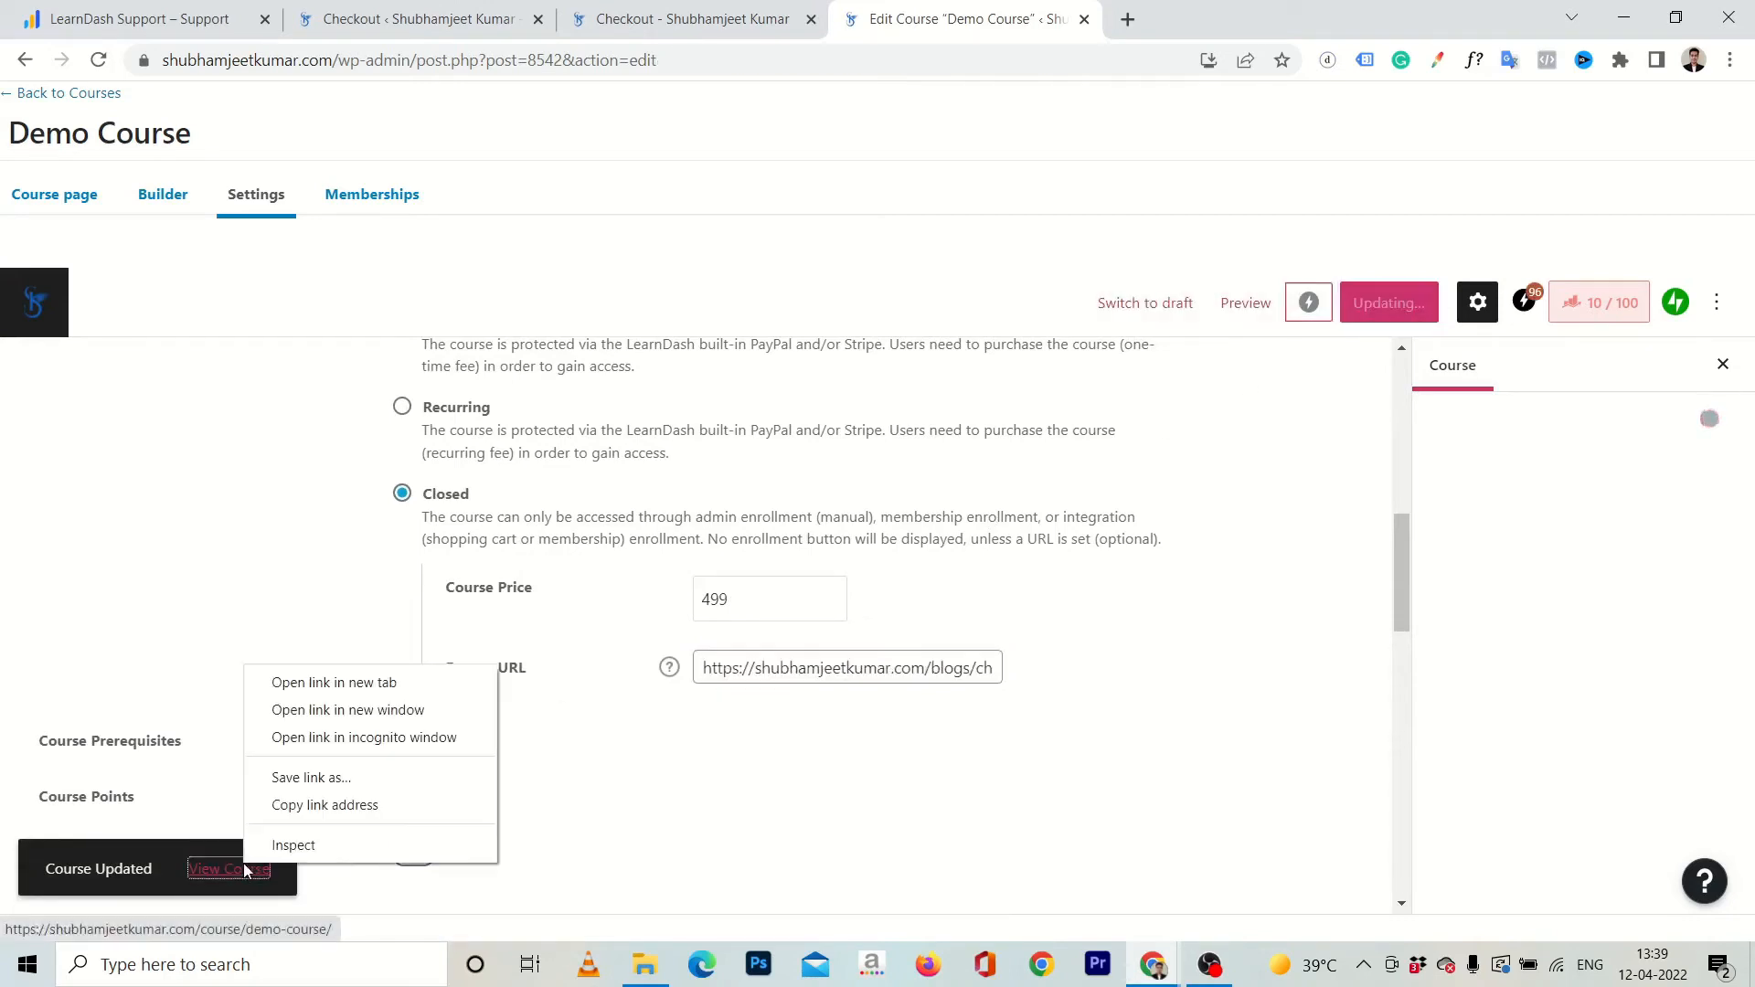
pyautogui.click(313, 744)
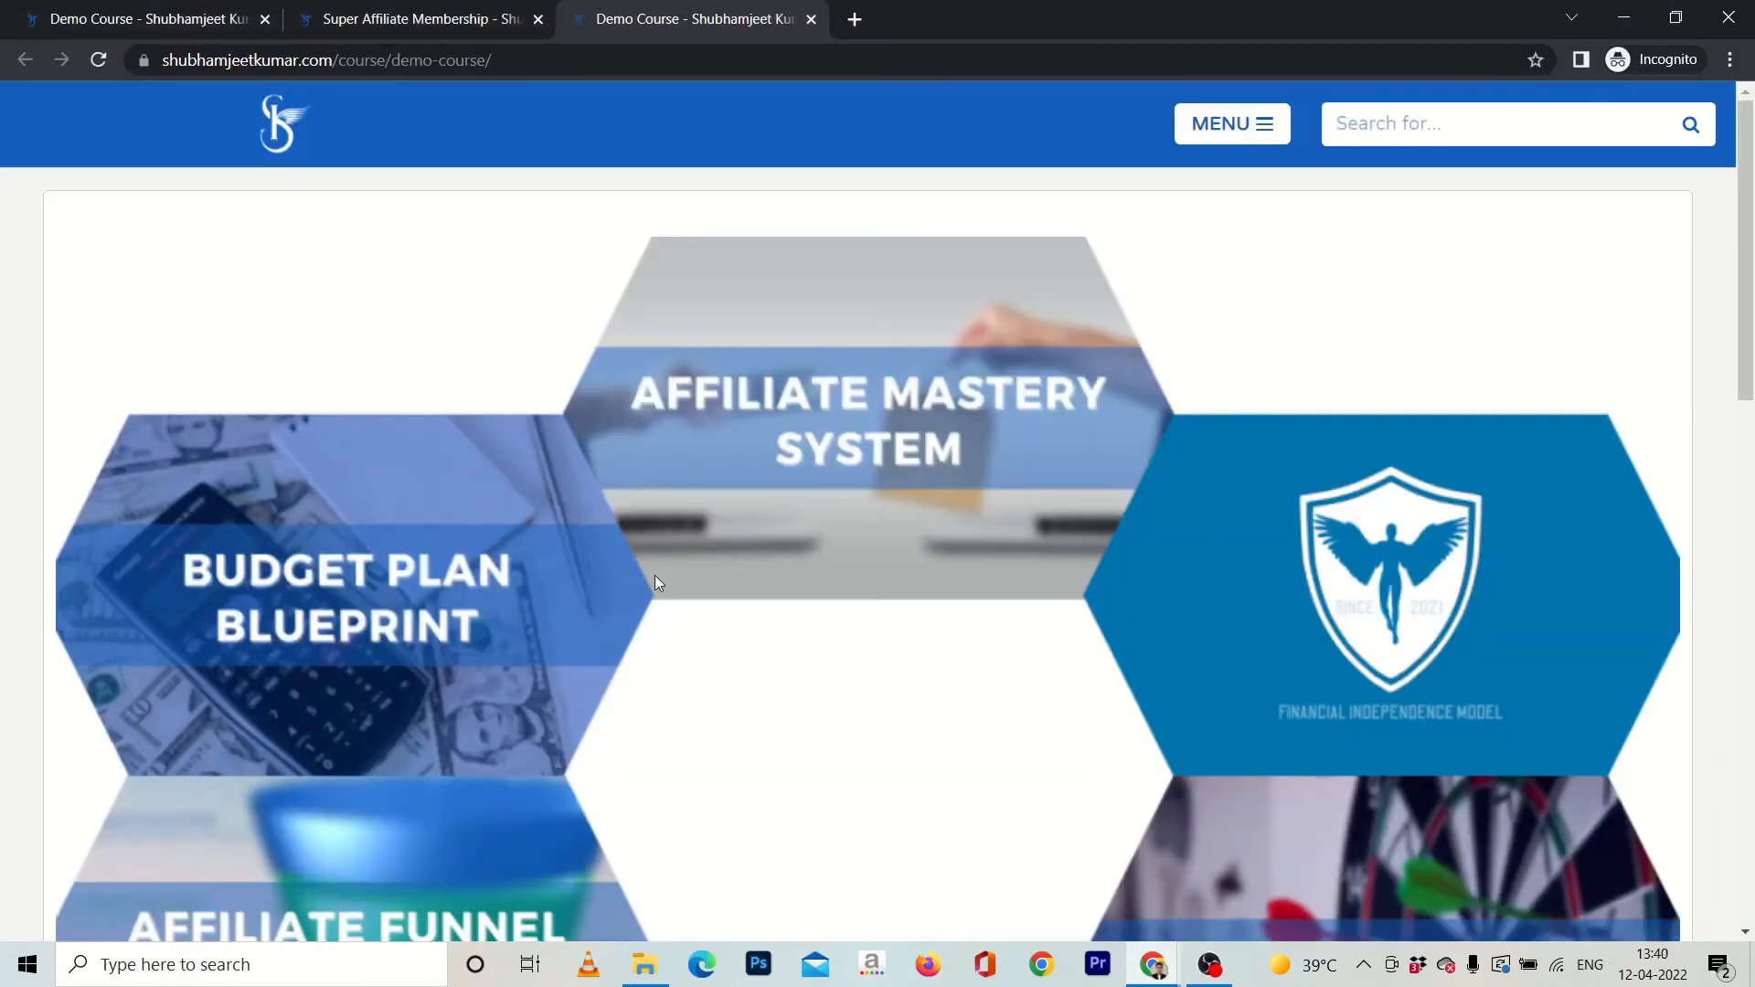
pyautogui.scroll(-10, 654, 576)
pyautogui.click(1384, 486)
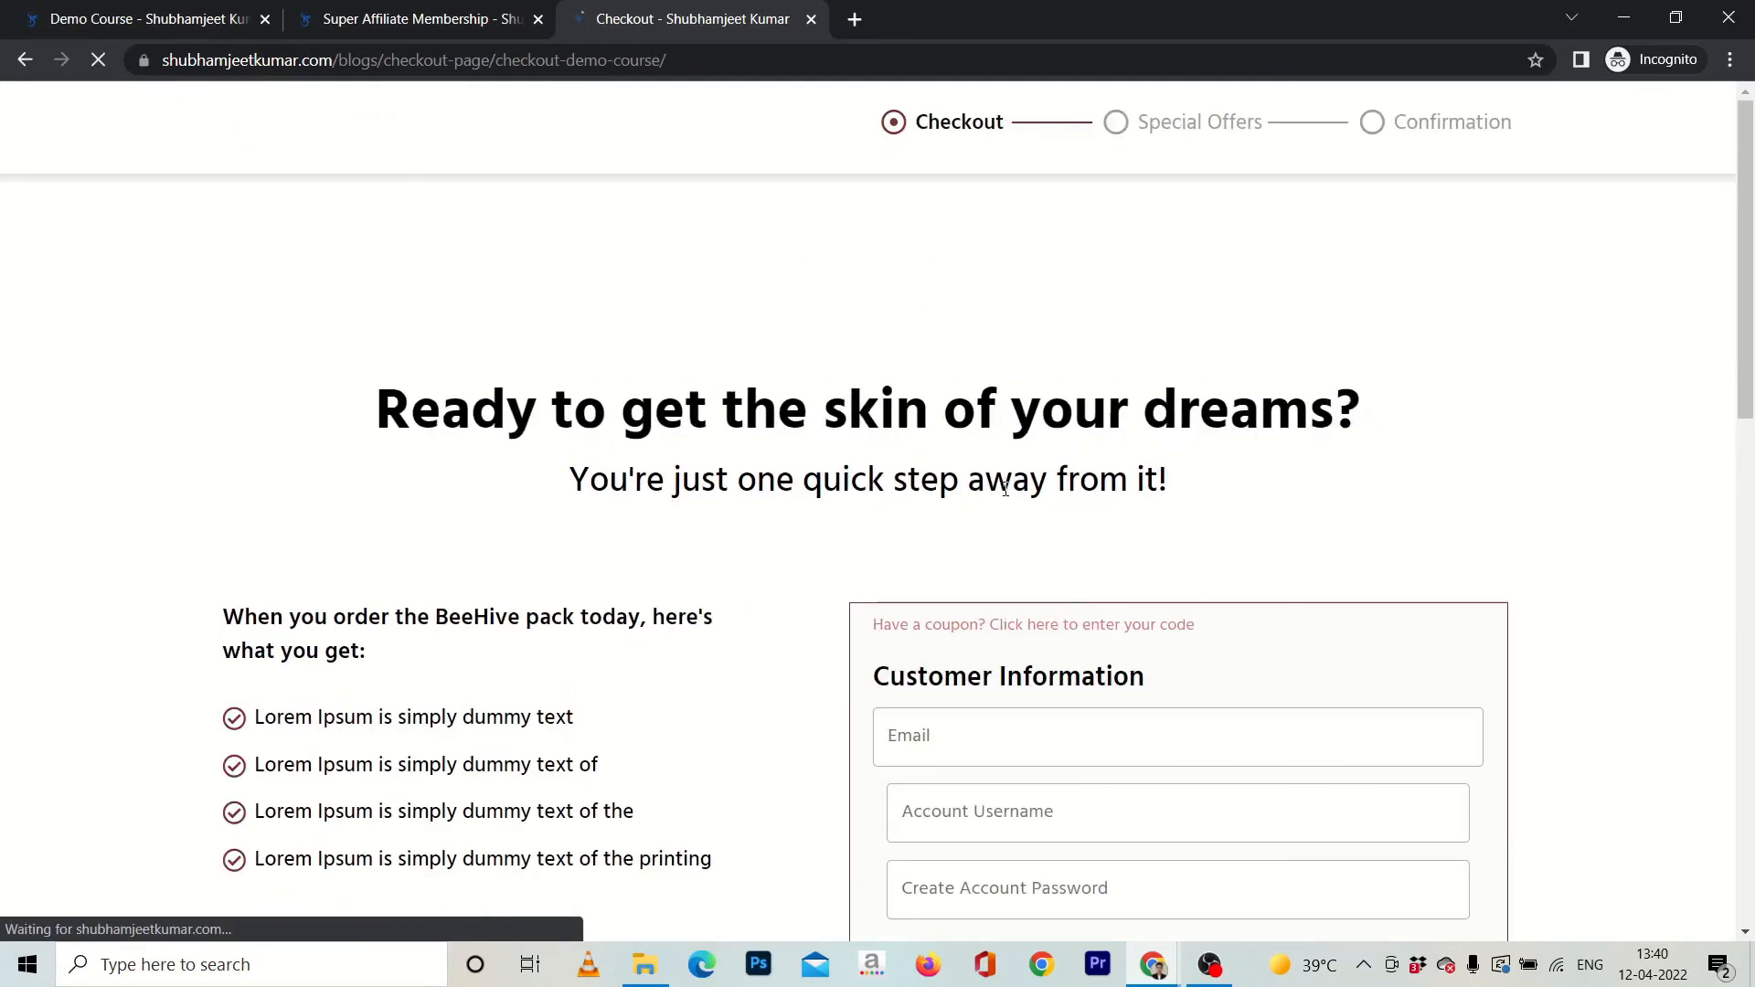
# Review the logged-out checkout page from the customer fields to the payment options, and return to the course editing window.
pyautogui.scroll(-2, 1185, 527)
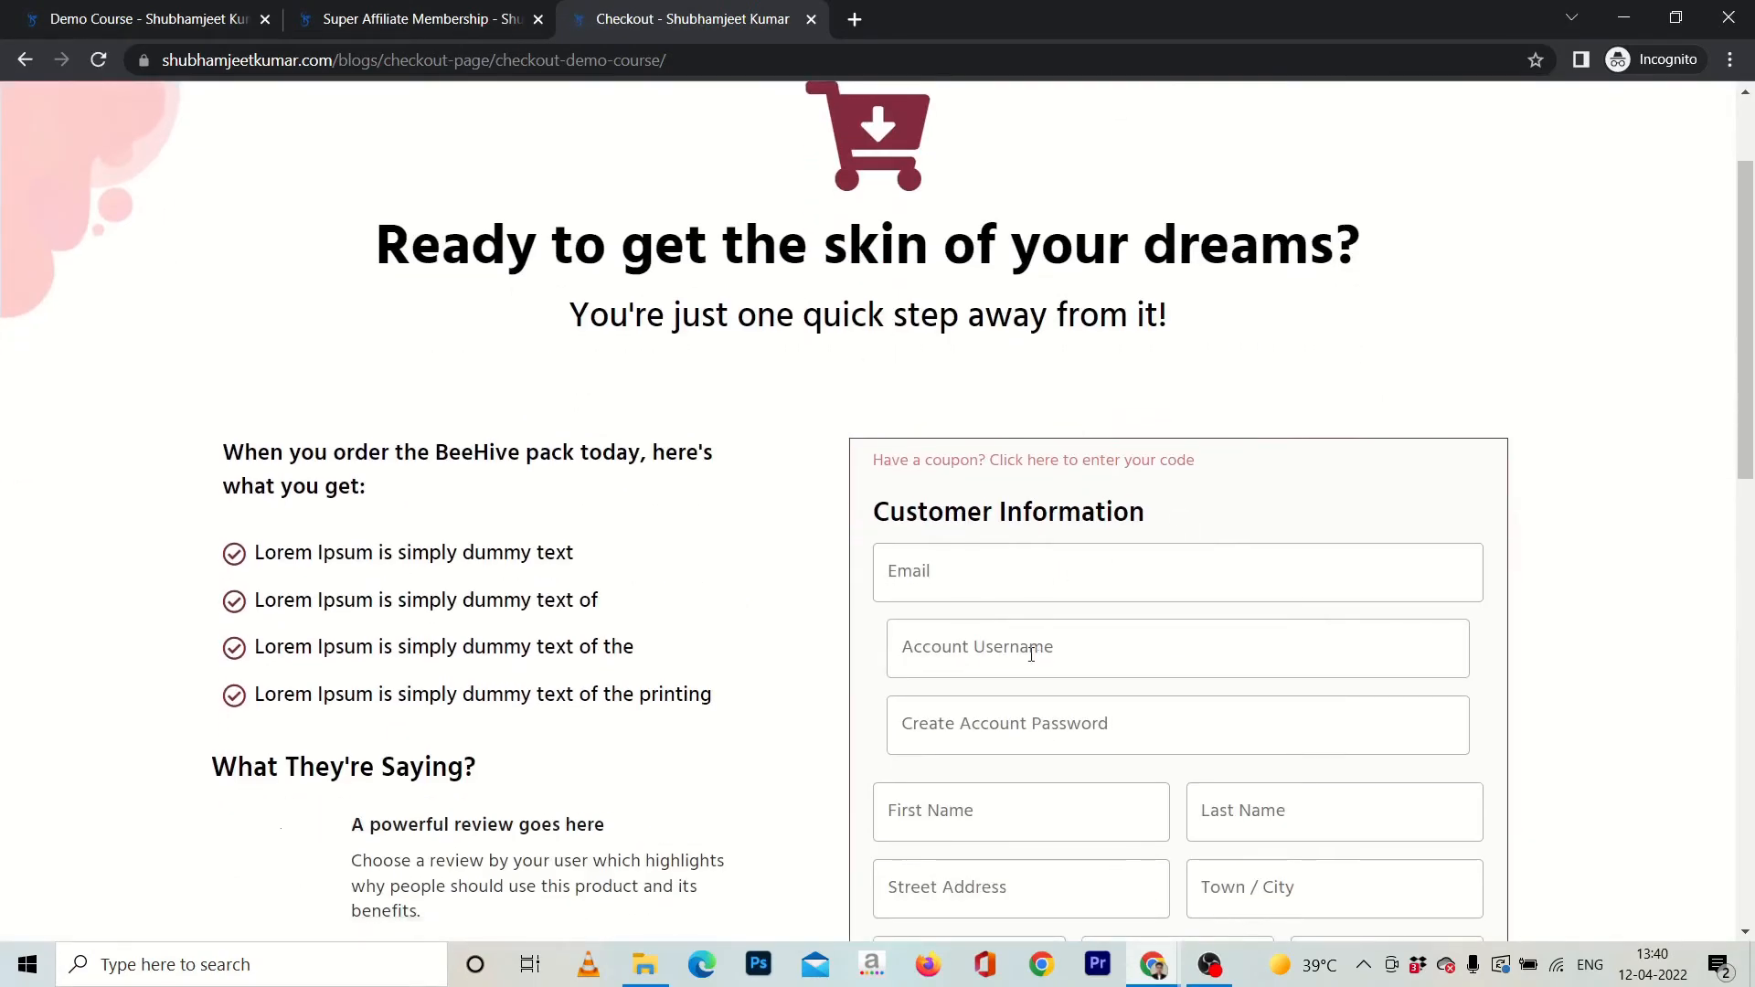
pyautogui.scroll(-2, 1026, 688)
pyautogui.scroll(-7, 1112, 670)
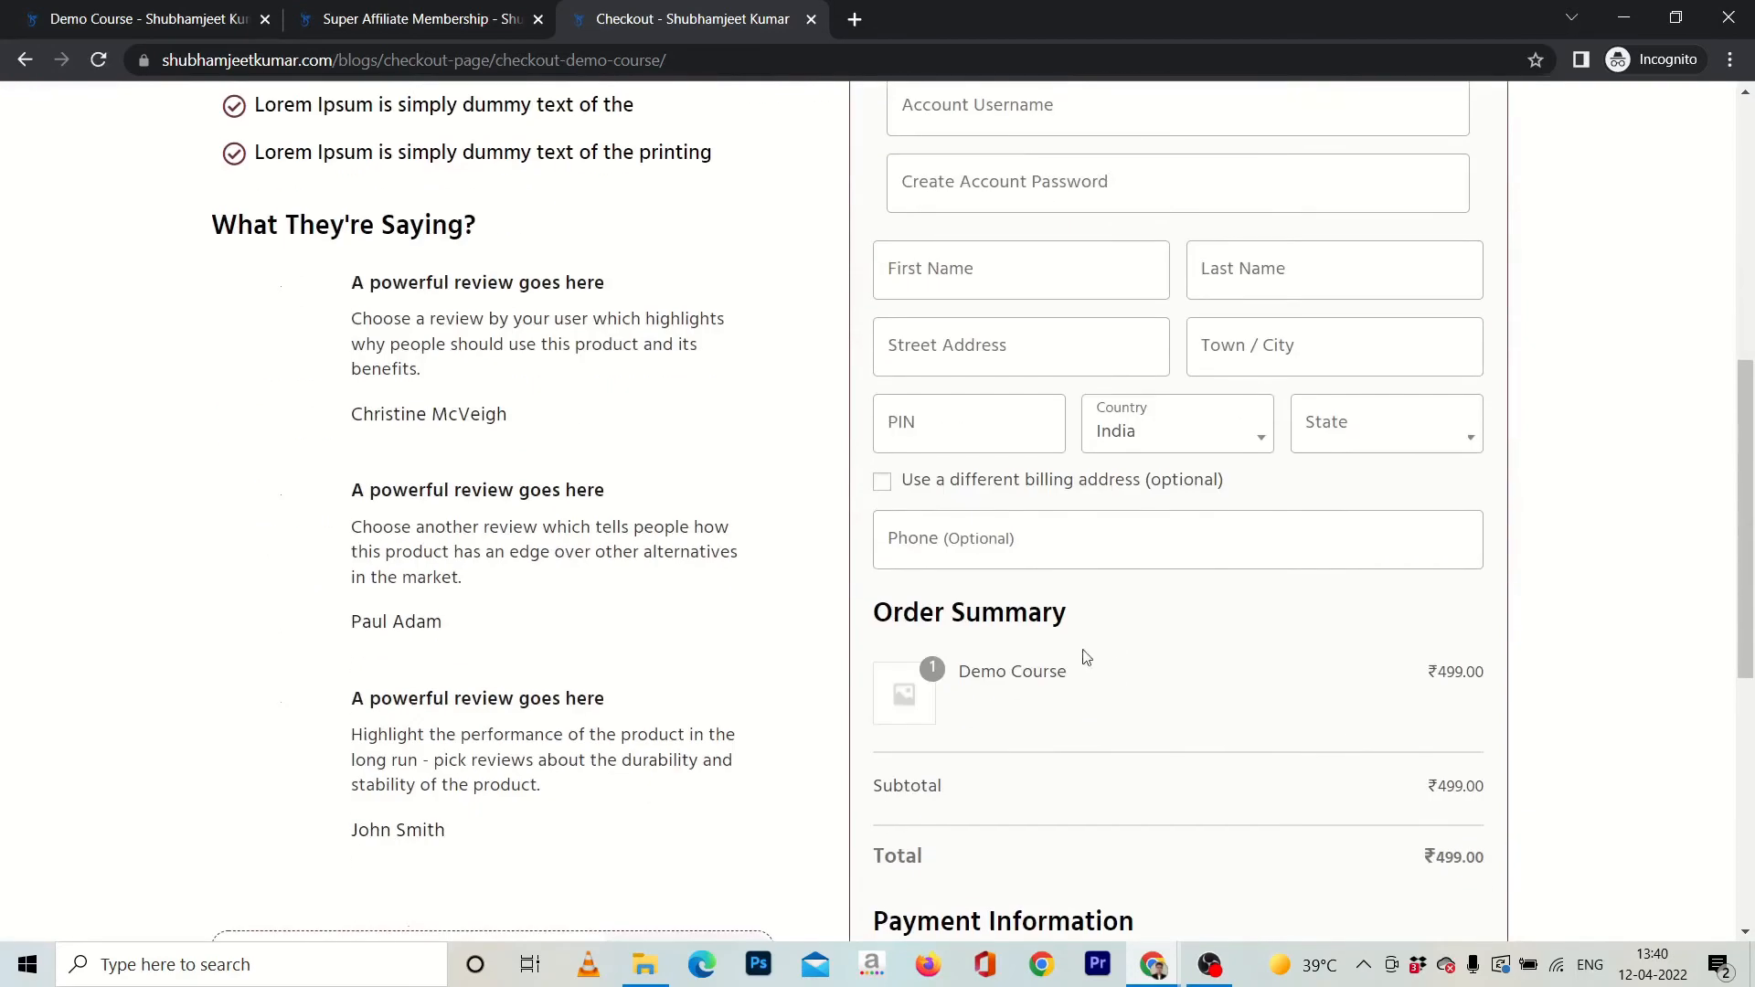
pyautogui.scroll(-4, 931, 607)
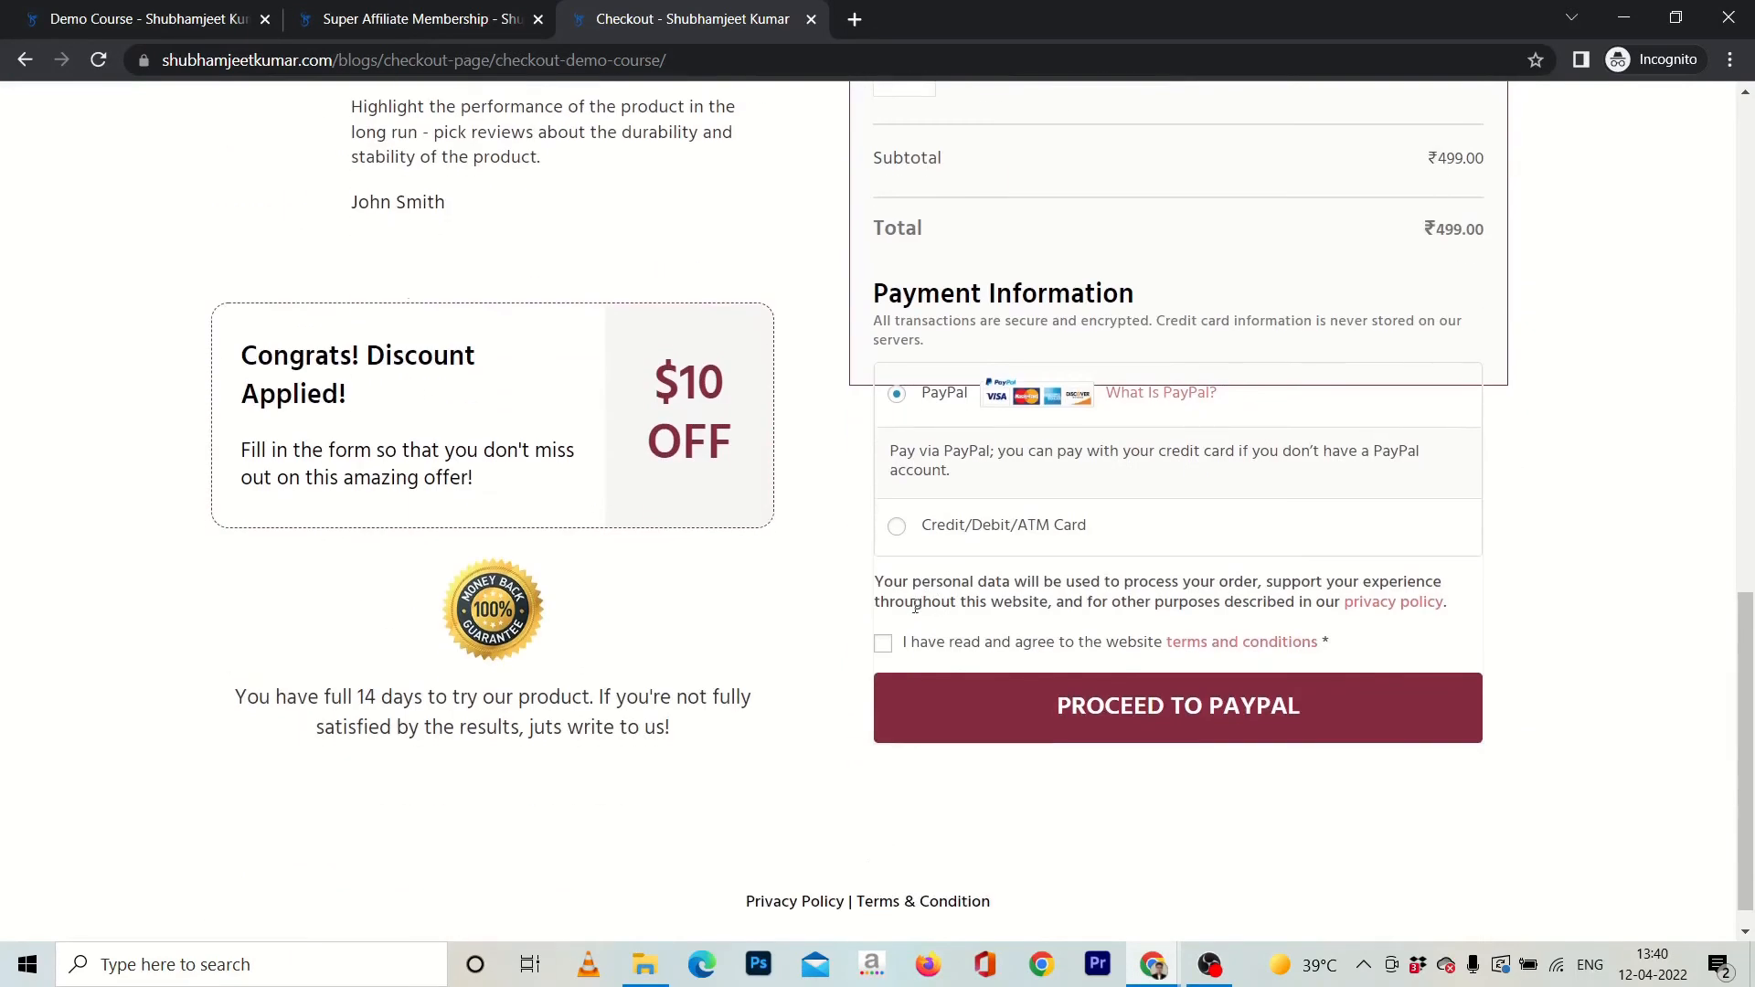
pyautogui.scroll(15, 732, 618)
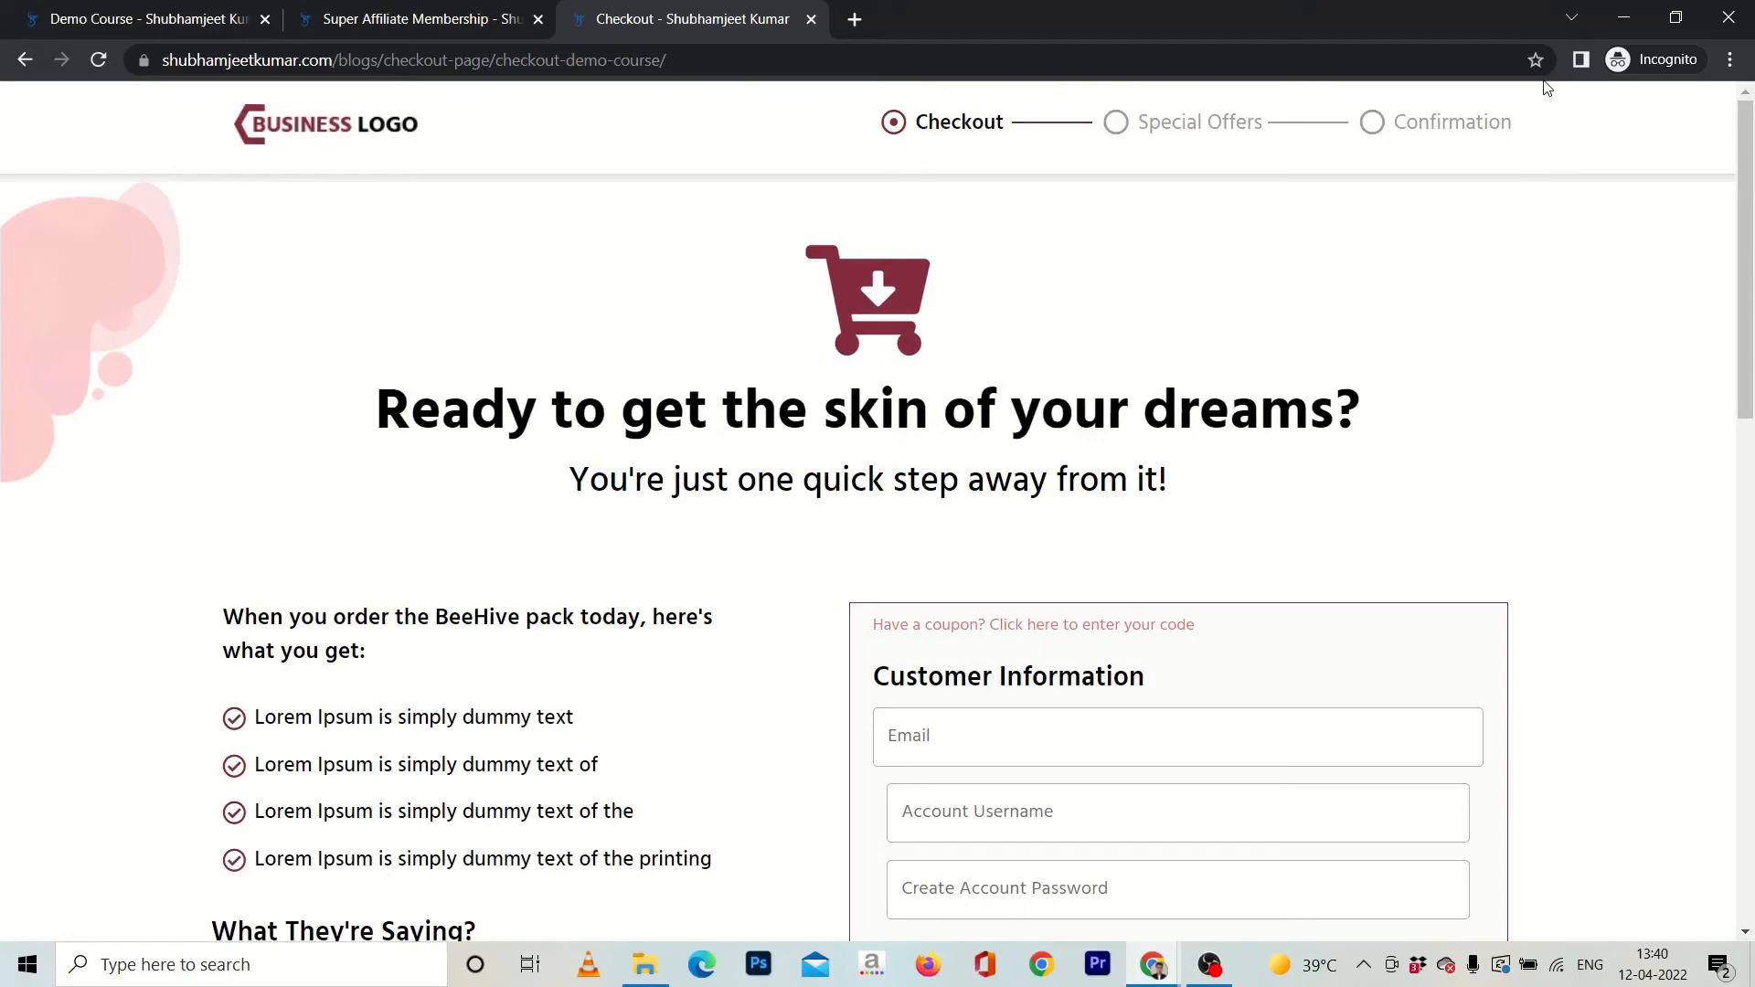
pyautogui.click(1625, 27)
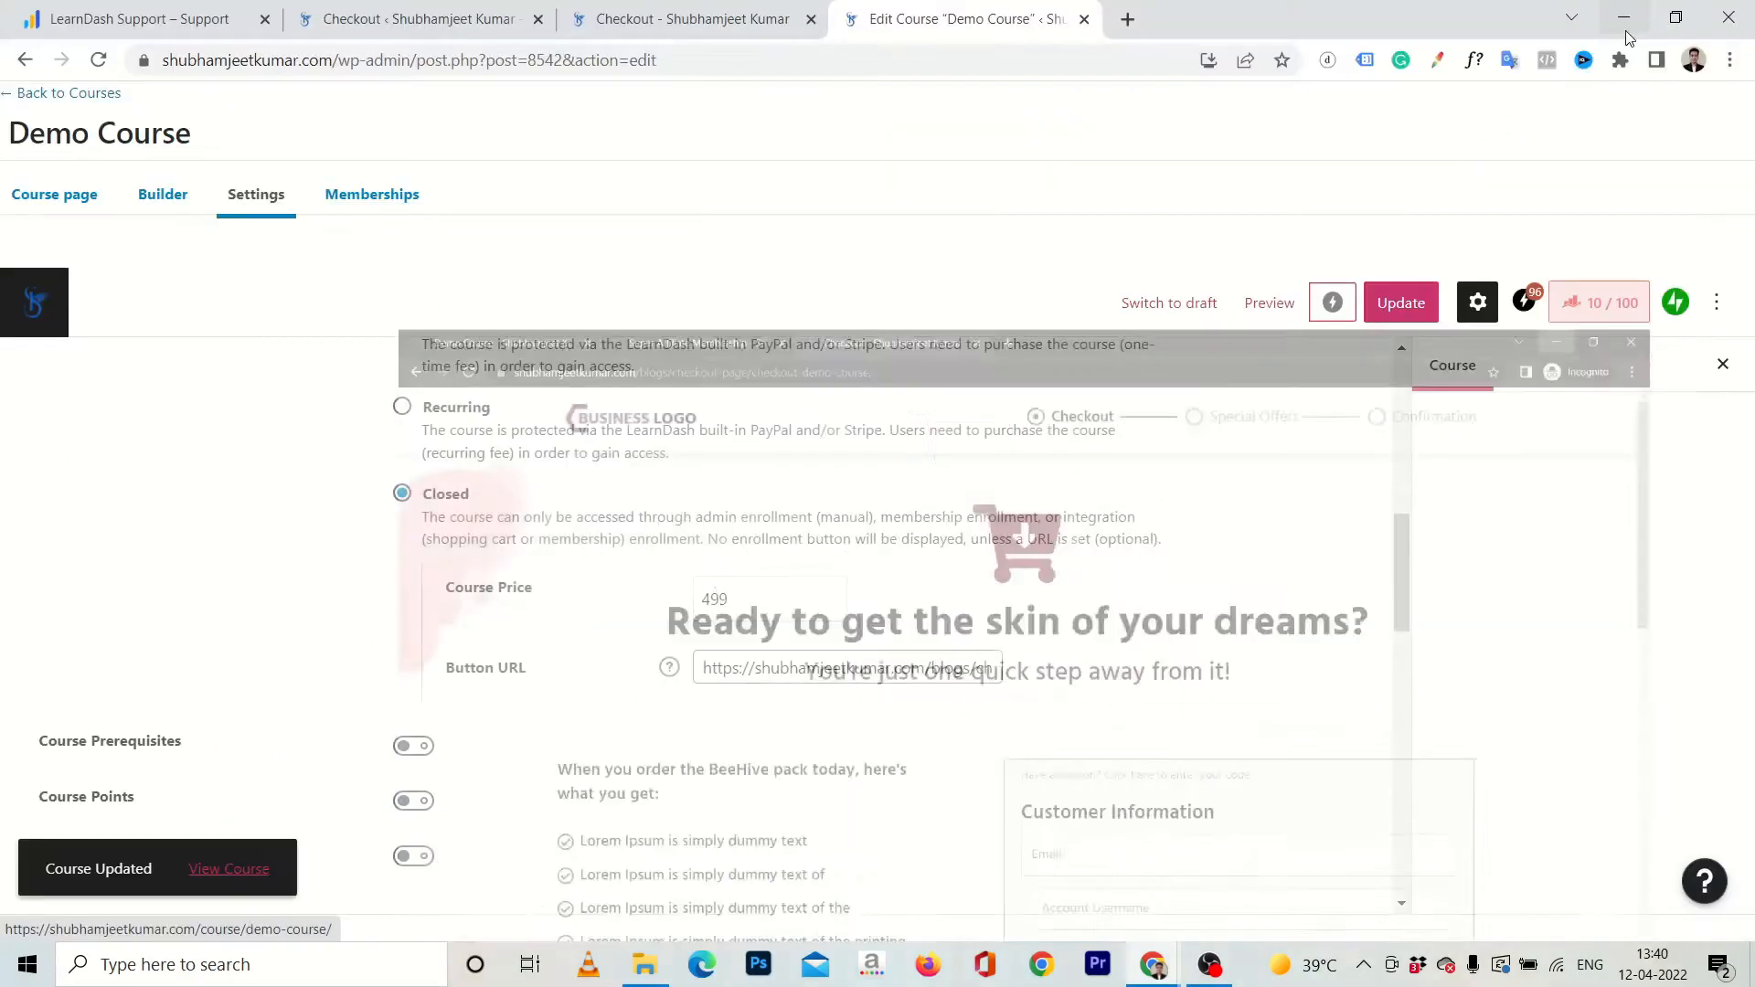
# Leave the course editor, open the Demo Course funnel in WooFunnels and edit its thank you page in Elementor.
pyautogui.scroll(10, 818, 472)
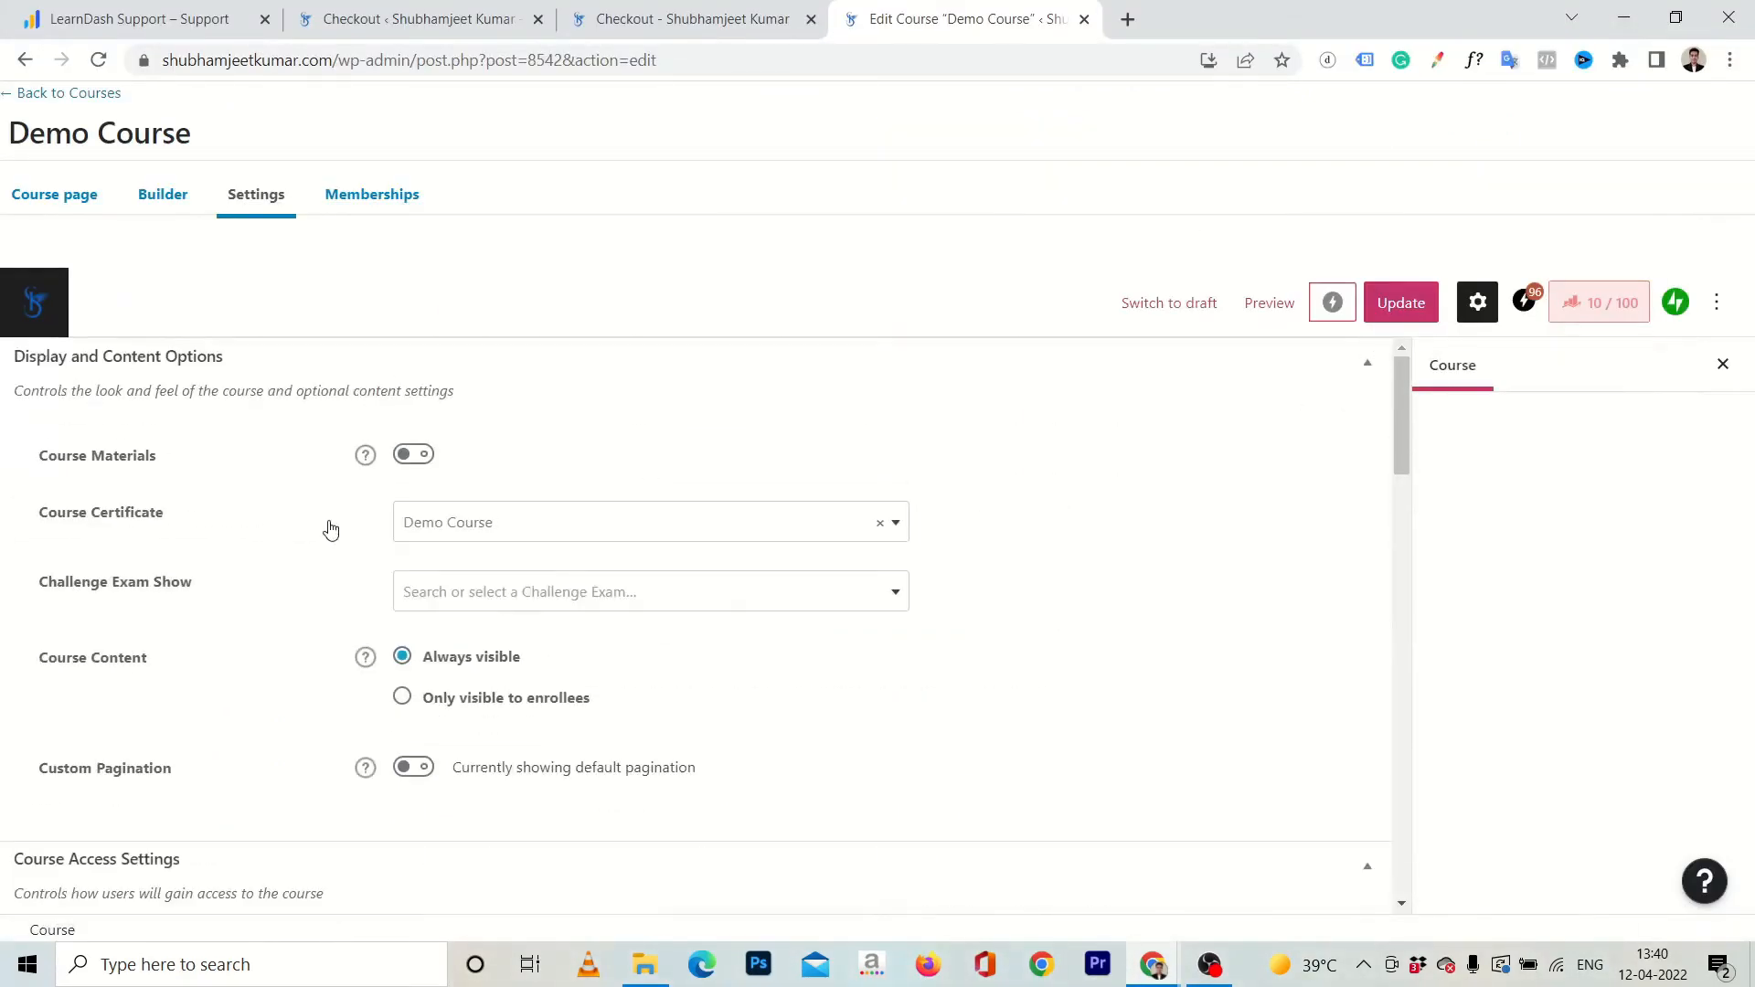
pyautogui.click(110, 95)
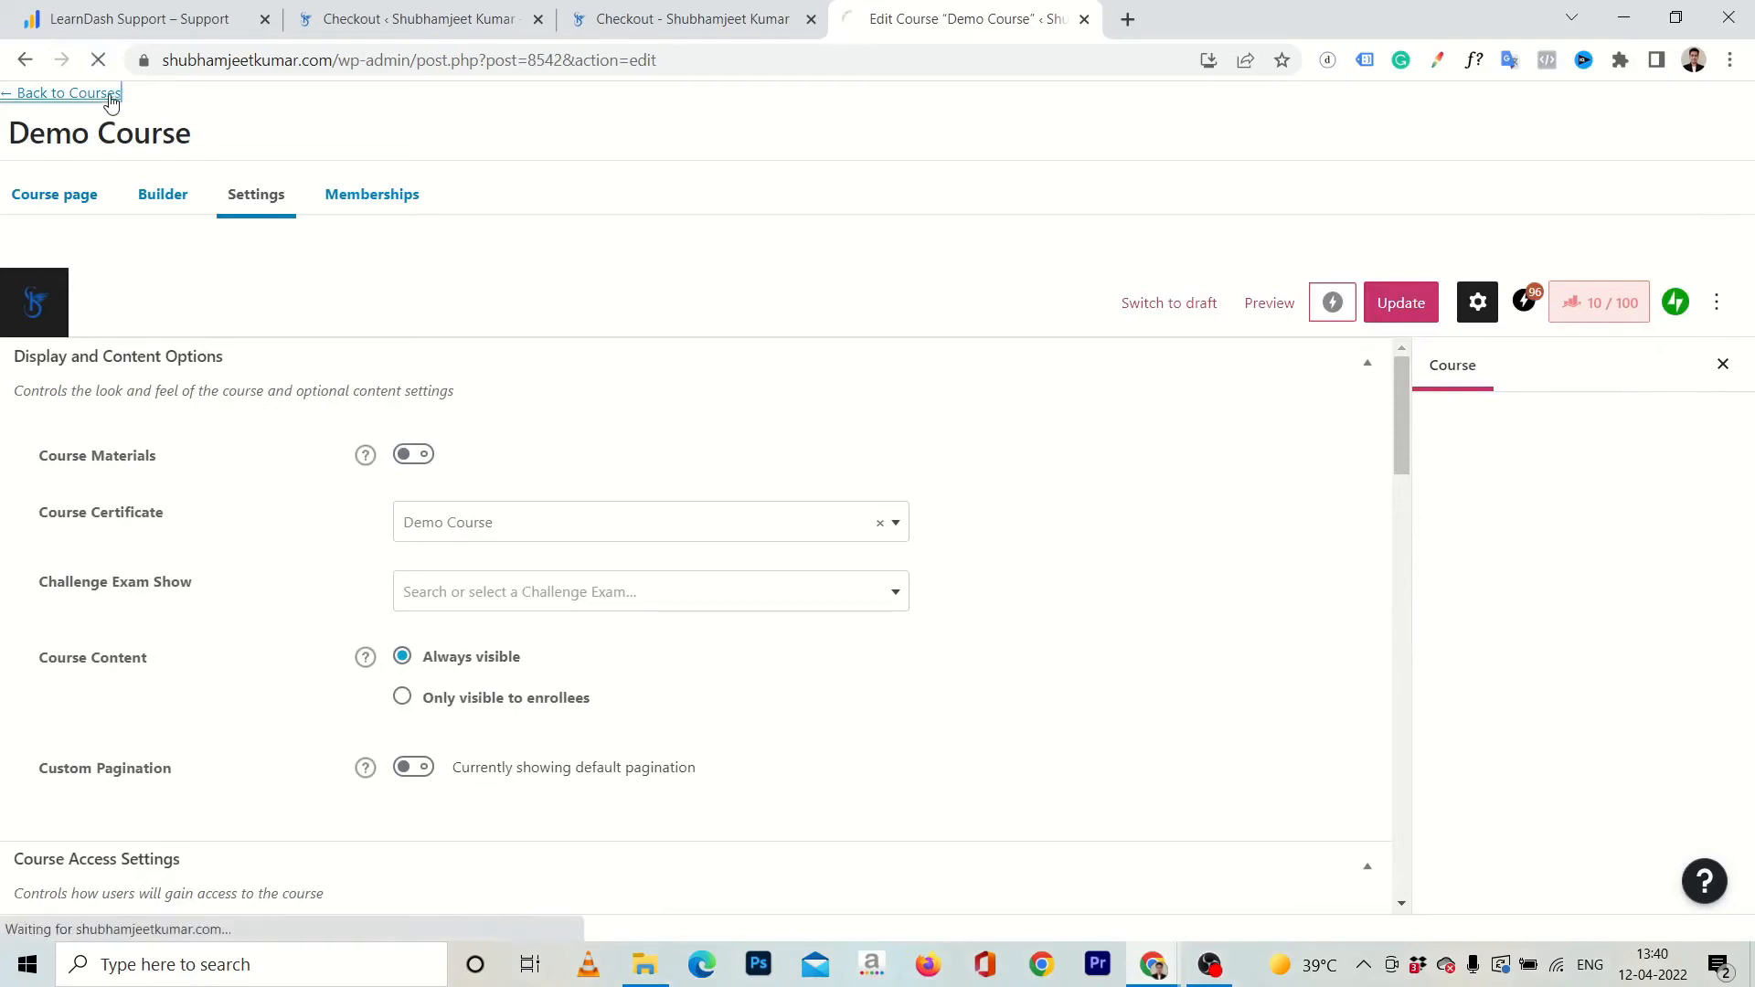
pyautogui.click(627, 19)
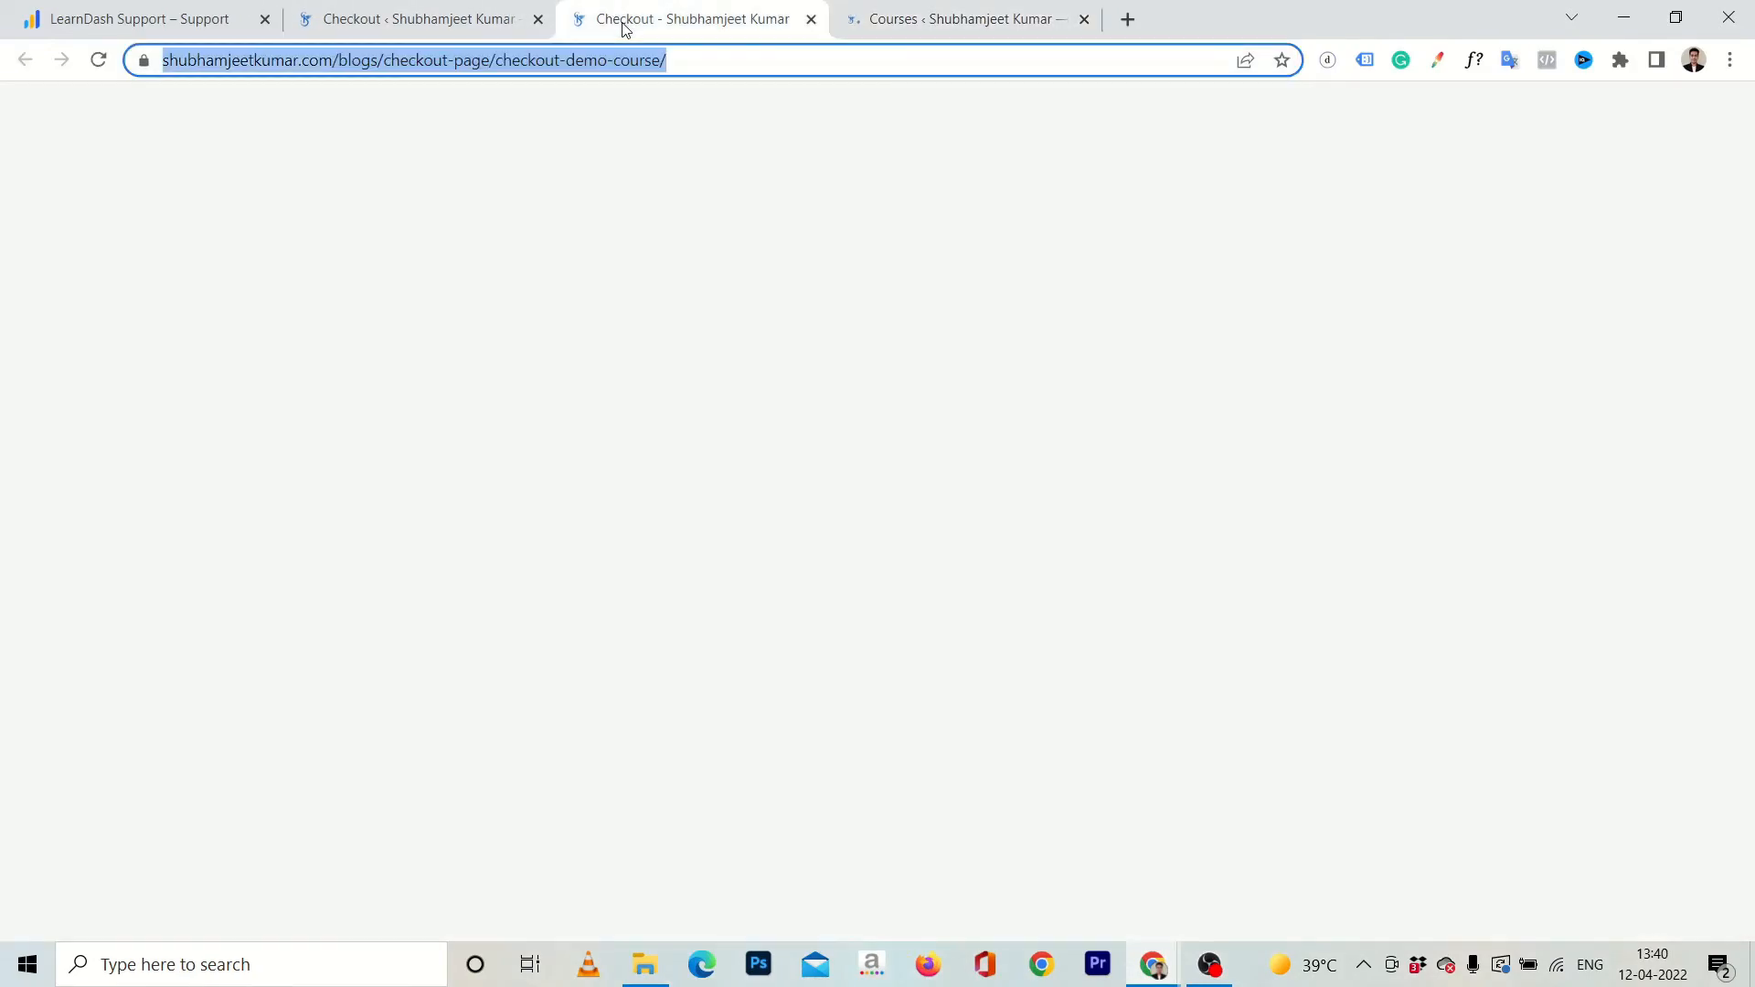
pyautogui.click(470, 31)
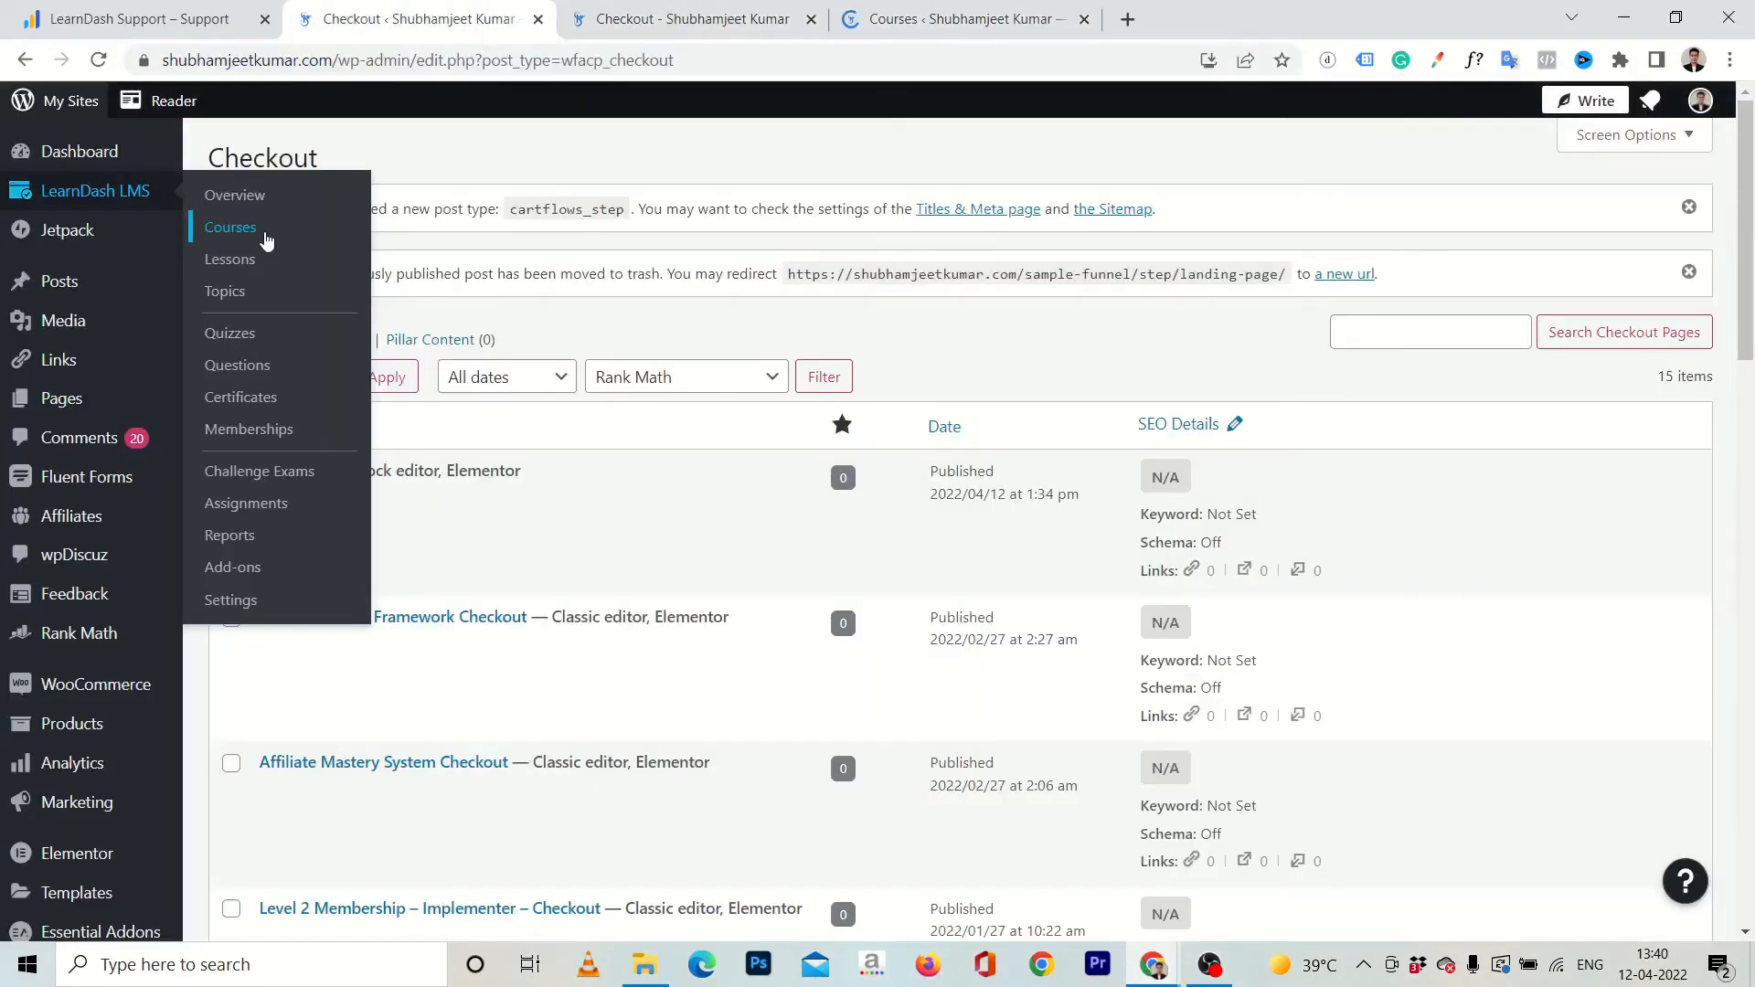
pyautogui.scroll(-1, 27, 571)
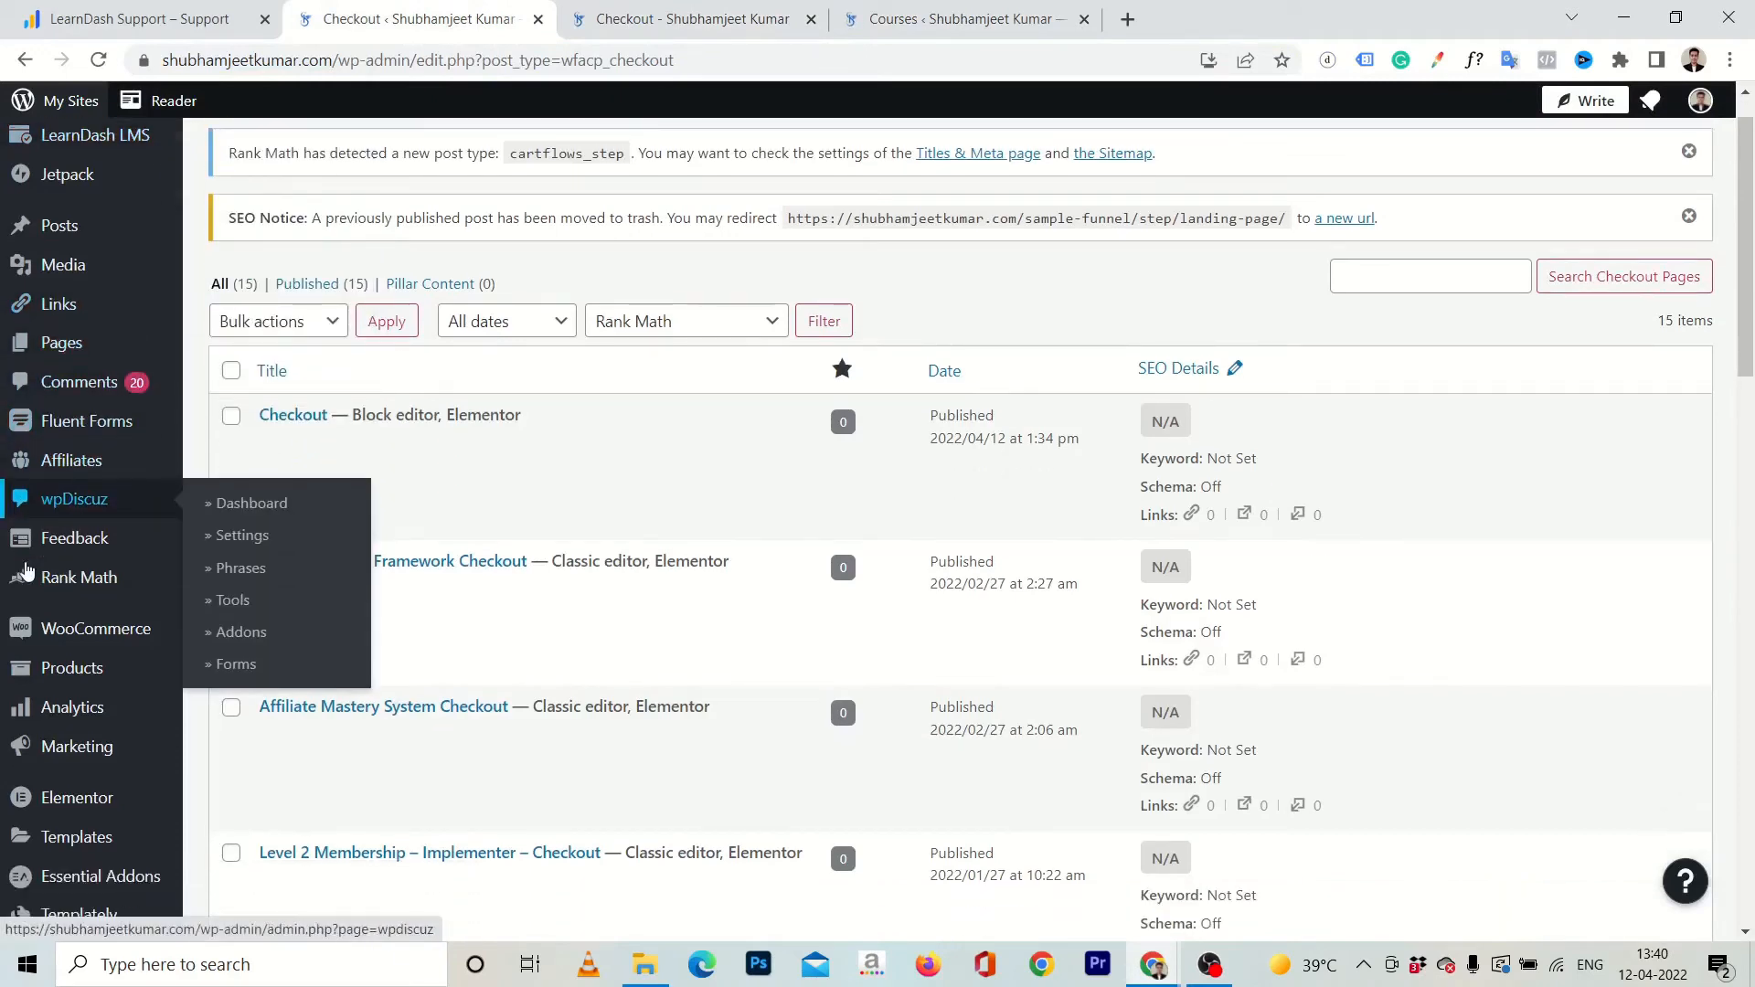
pyautogui.scroll(-4, 25, 571)
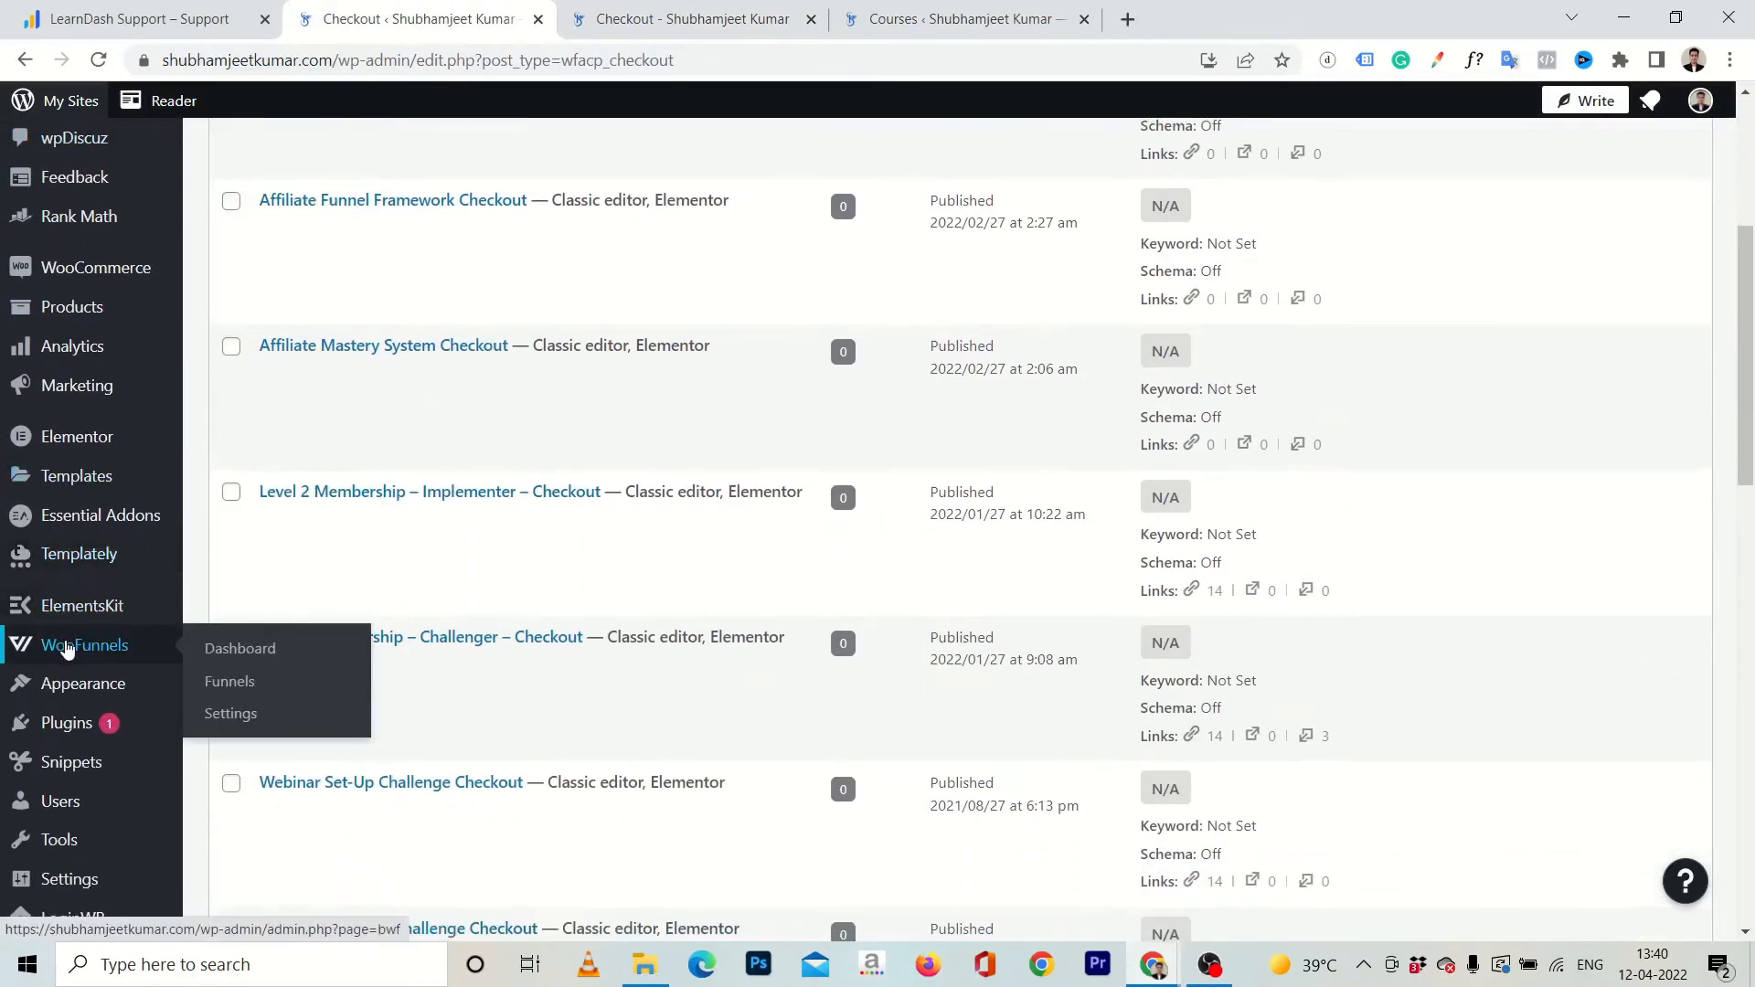
pyautogui.click(237, 684)
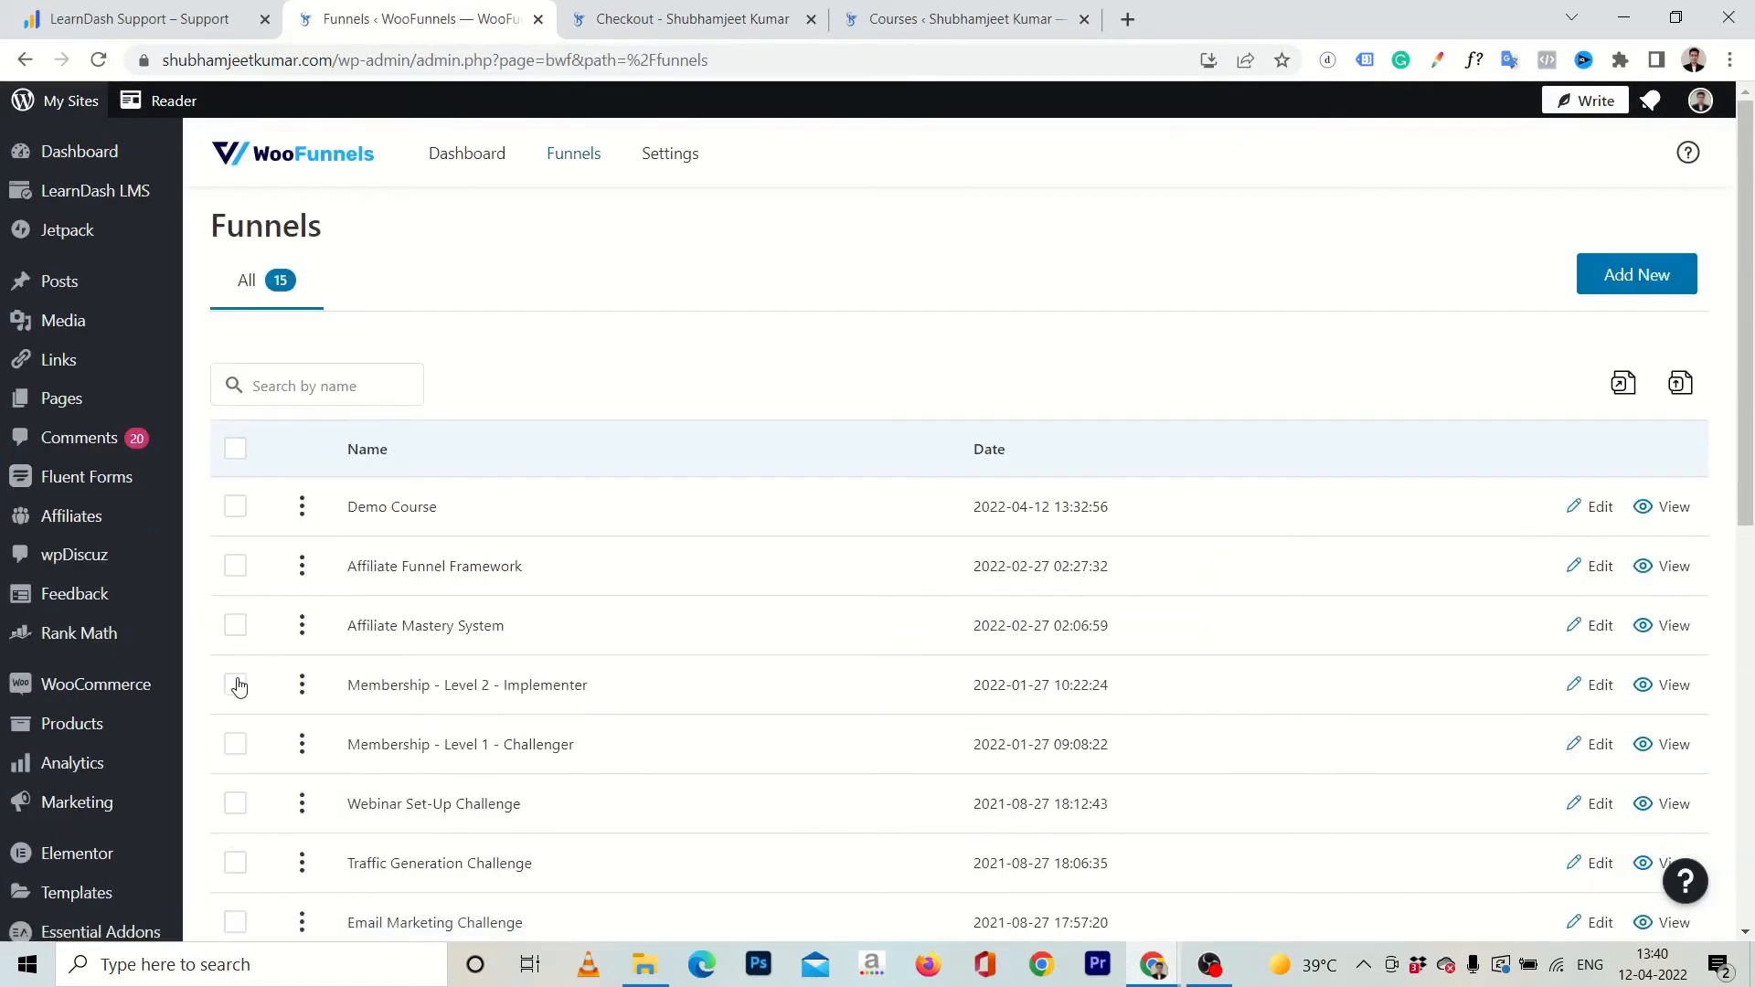
pyautogui.click(1595, 508)
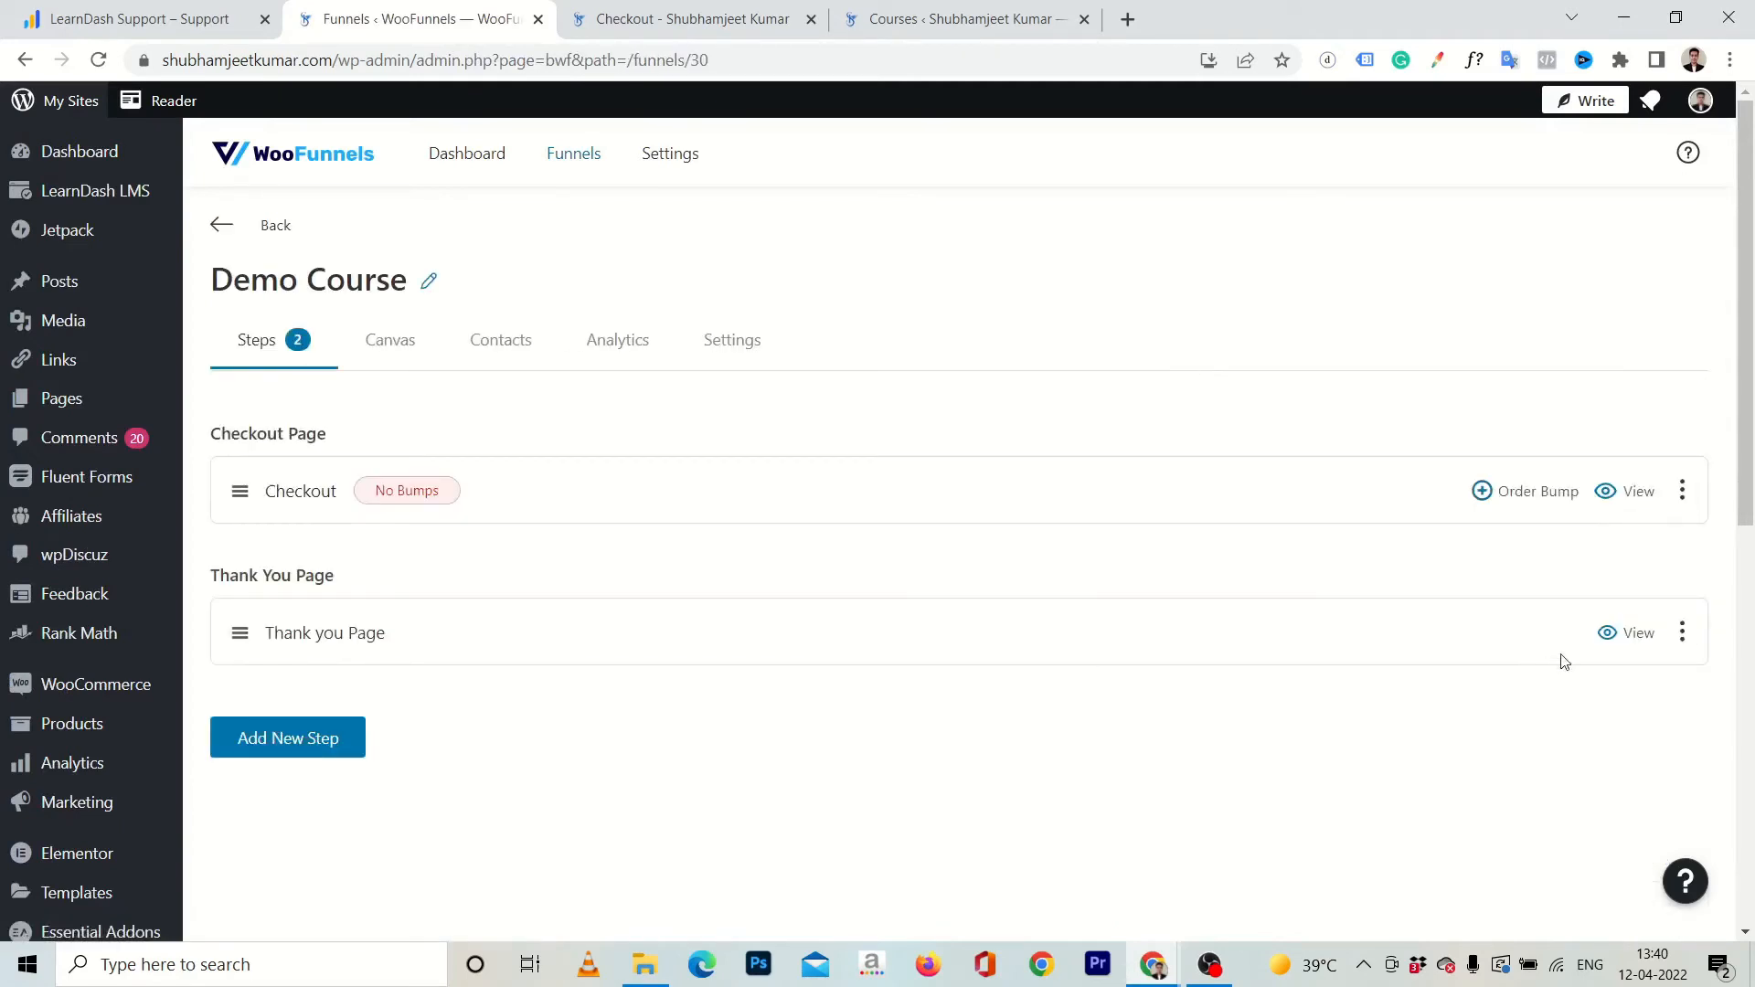
pyautogui.click(1682, 632)
pyautogui.click(1557, 680)
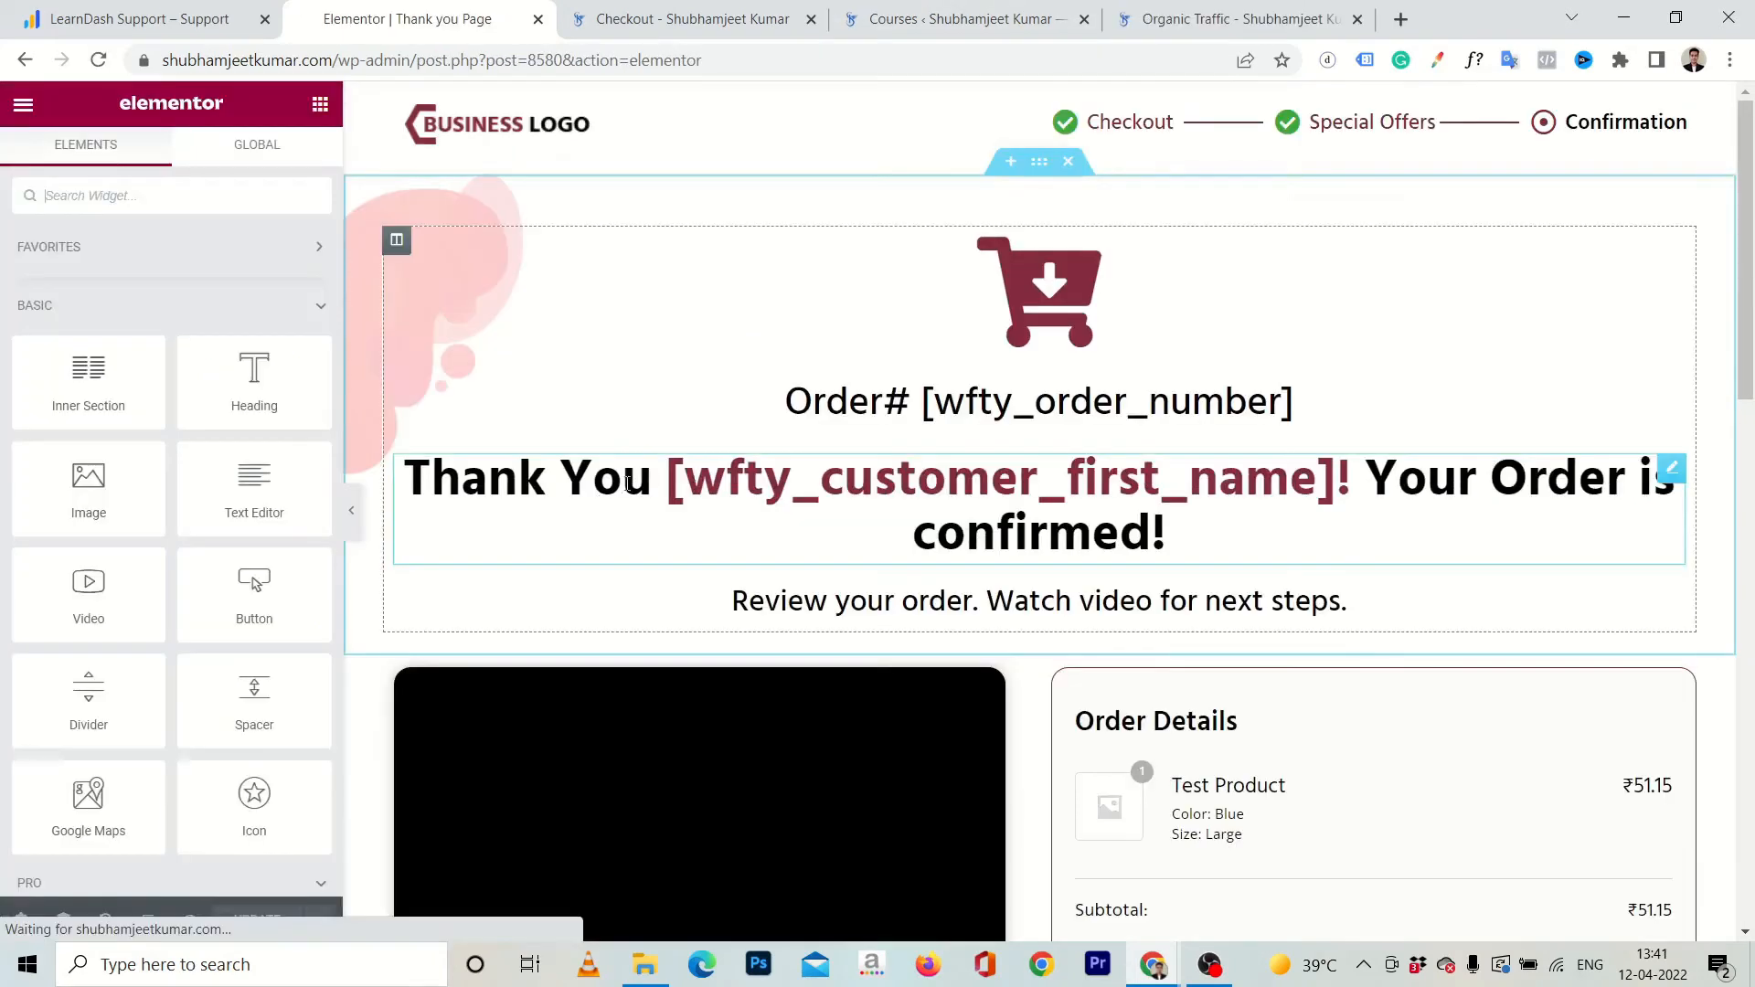
# Delete the placeholder video widget beside the order details on the thank you page.
pyautogui.scroll(-1, 1317, 485)
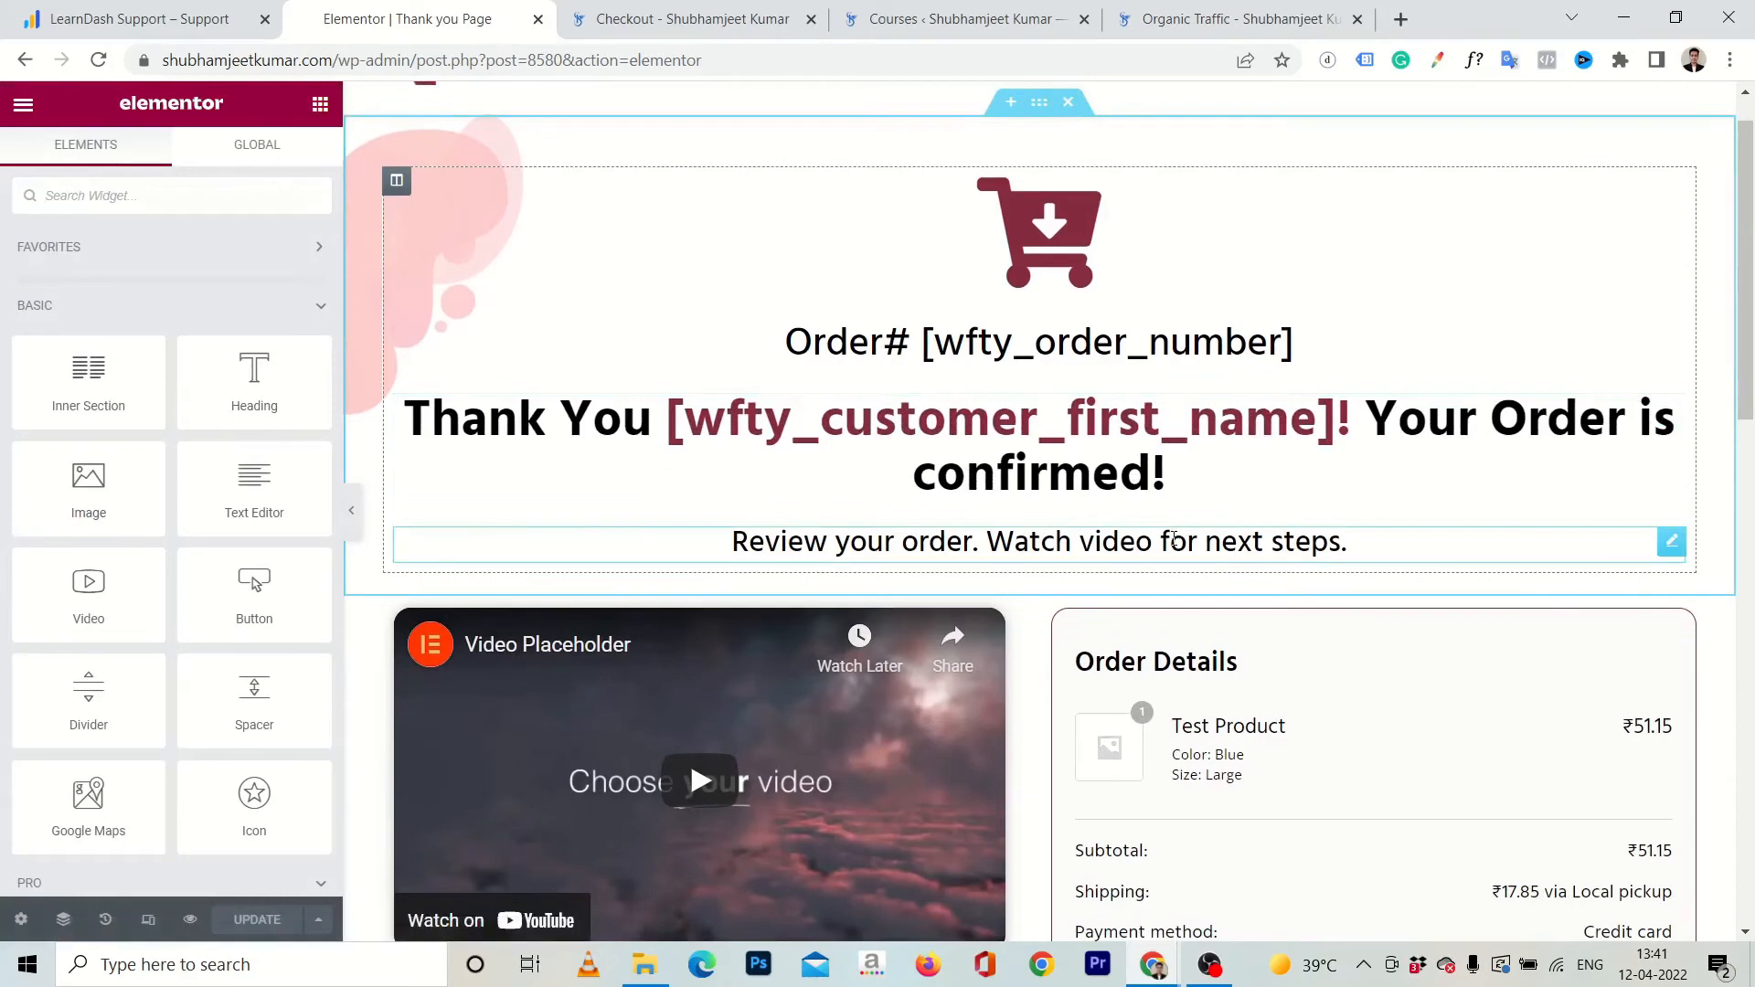
pyautogui.click(1345, 541)
pyautogui.press('Return')
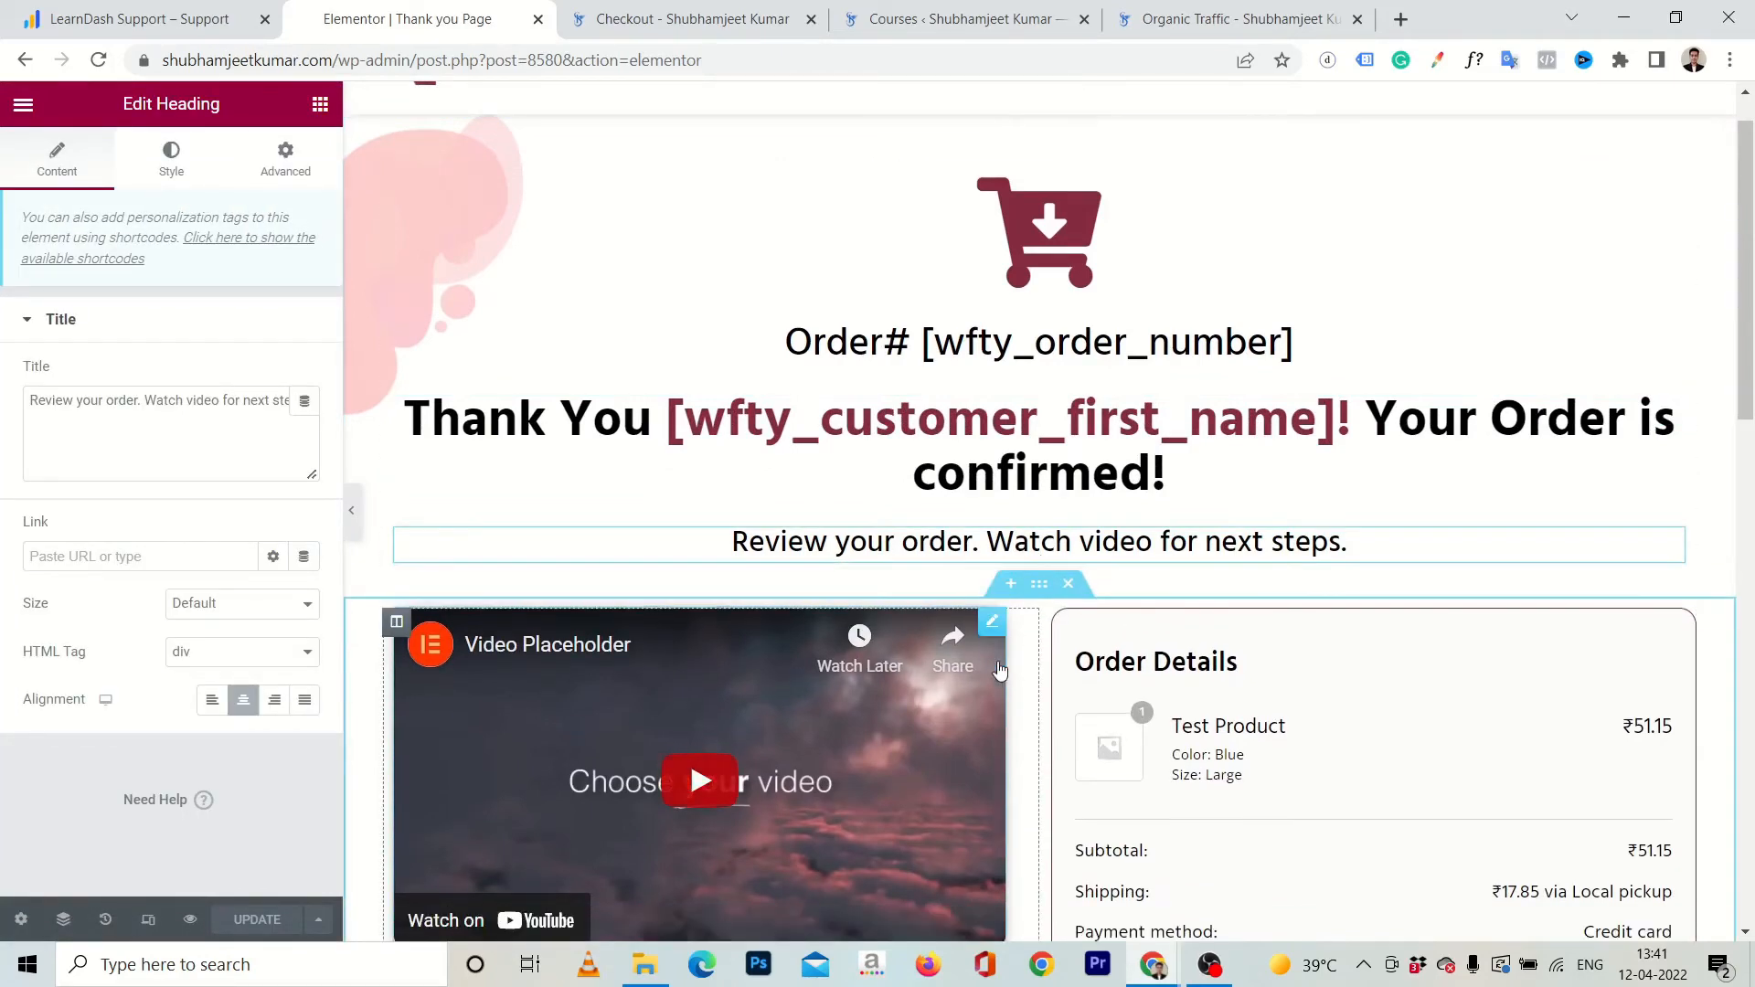
pyautogui.rightClick(999, 670)
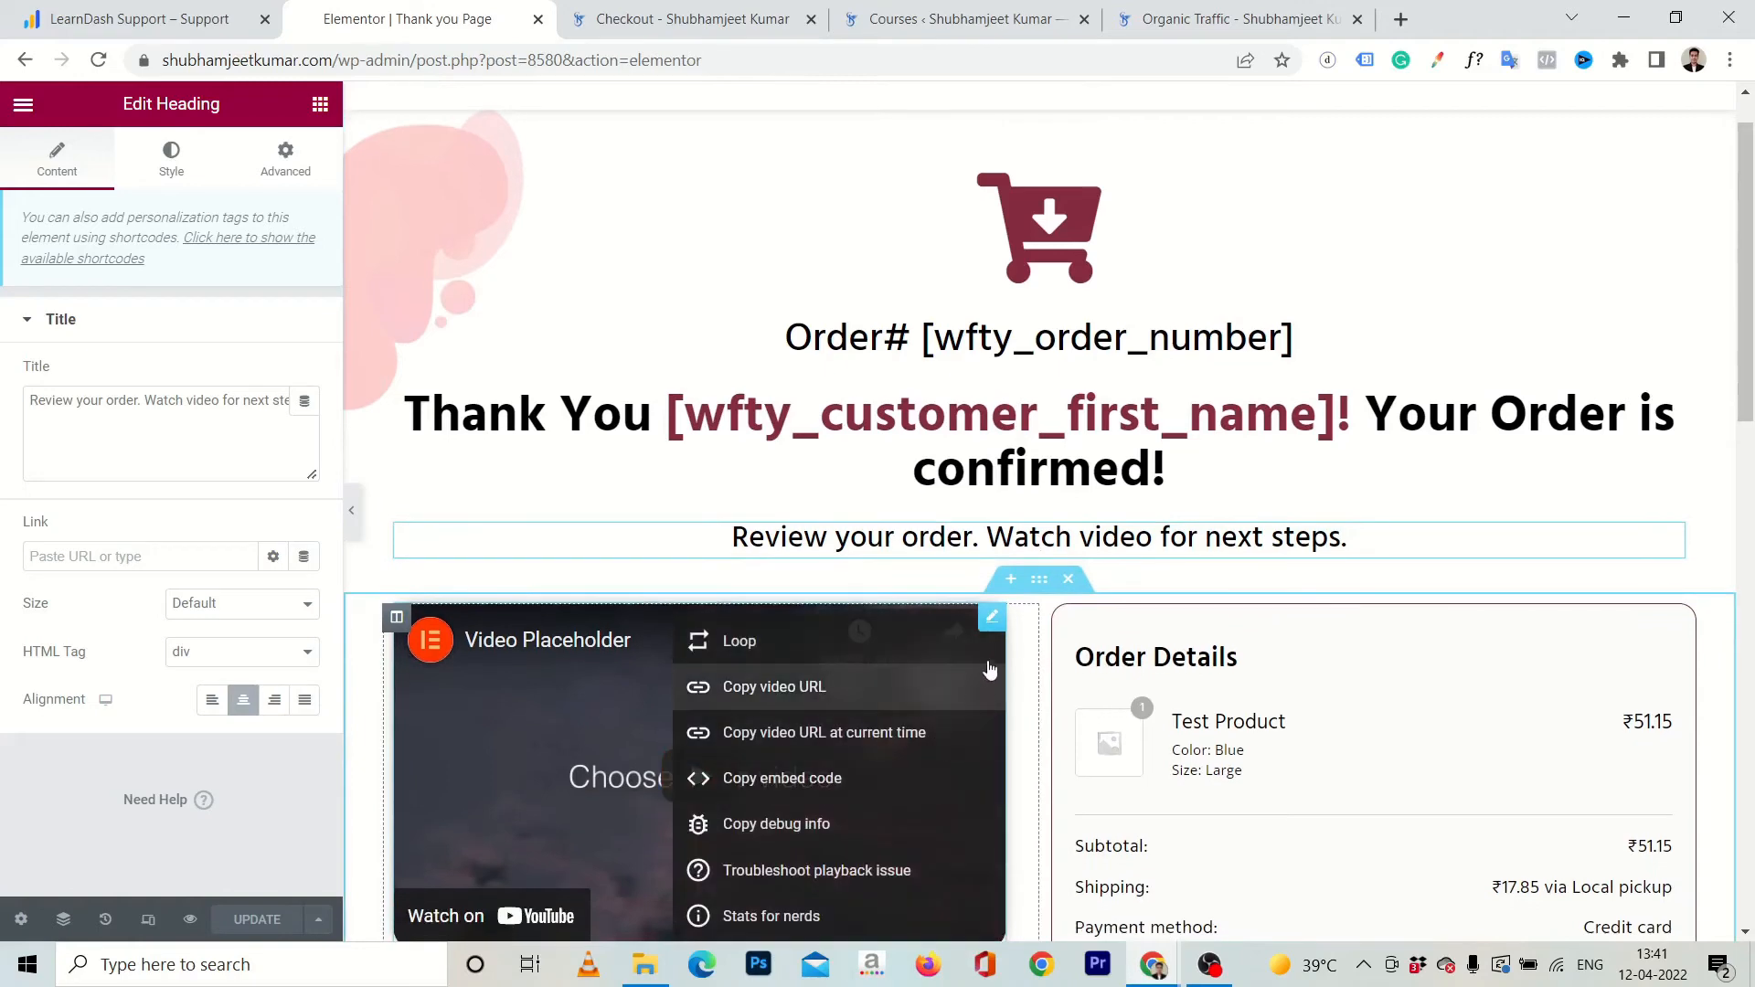
pyautogui.click(992, 619)
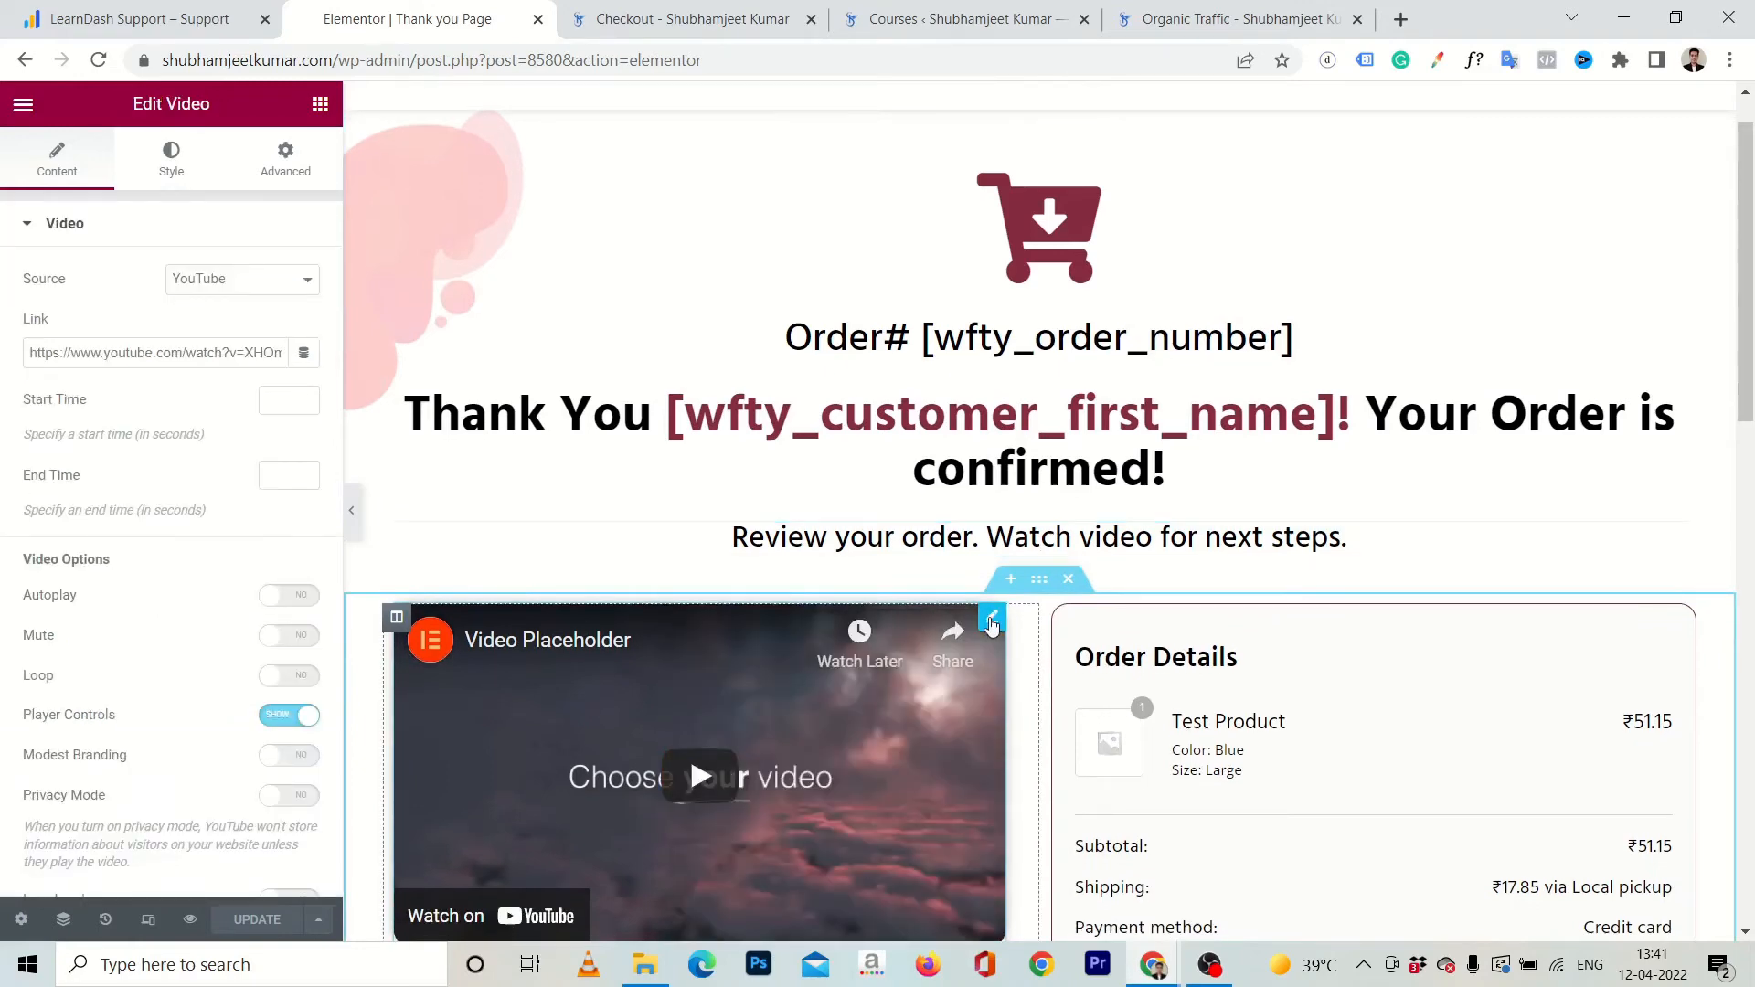
pyautogui.press('Delete')
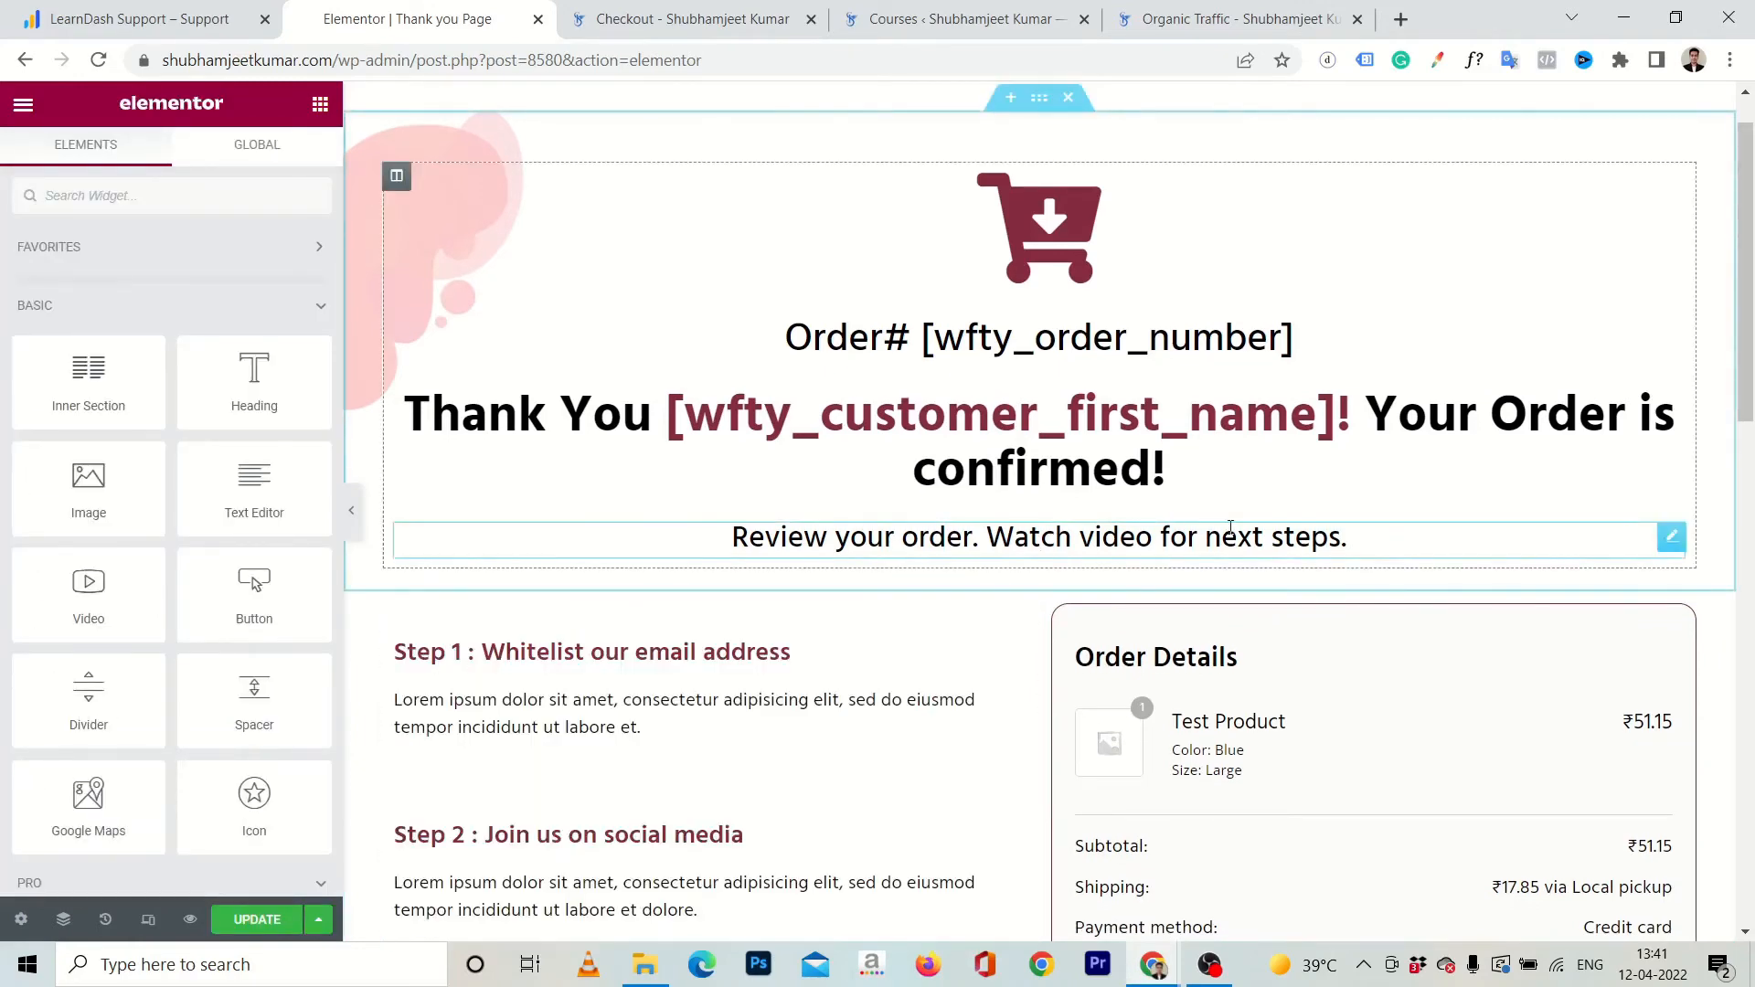
# Delete the "Review your order. Watch video for next steps." heading from the thank you page.
pyautogui.click(1040, 574)
pyautogui.hotkey('ctrl', 'a')
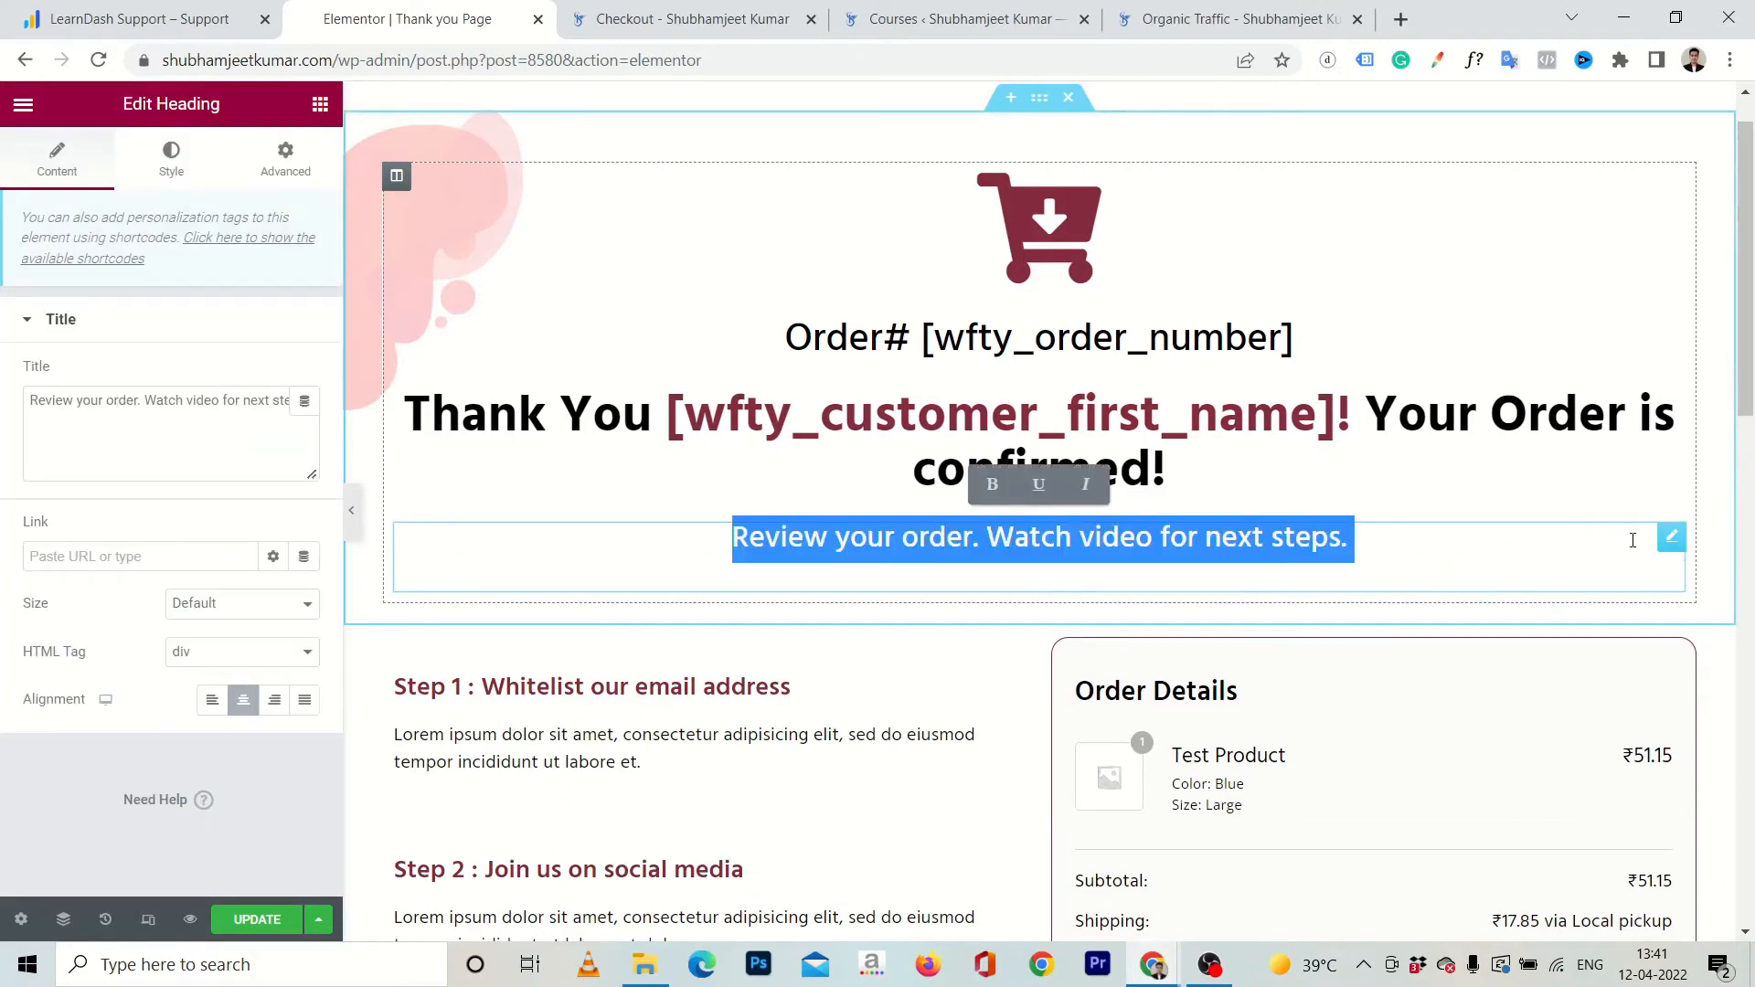
pyautogui.rightClick(1671, 541)
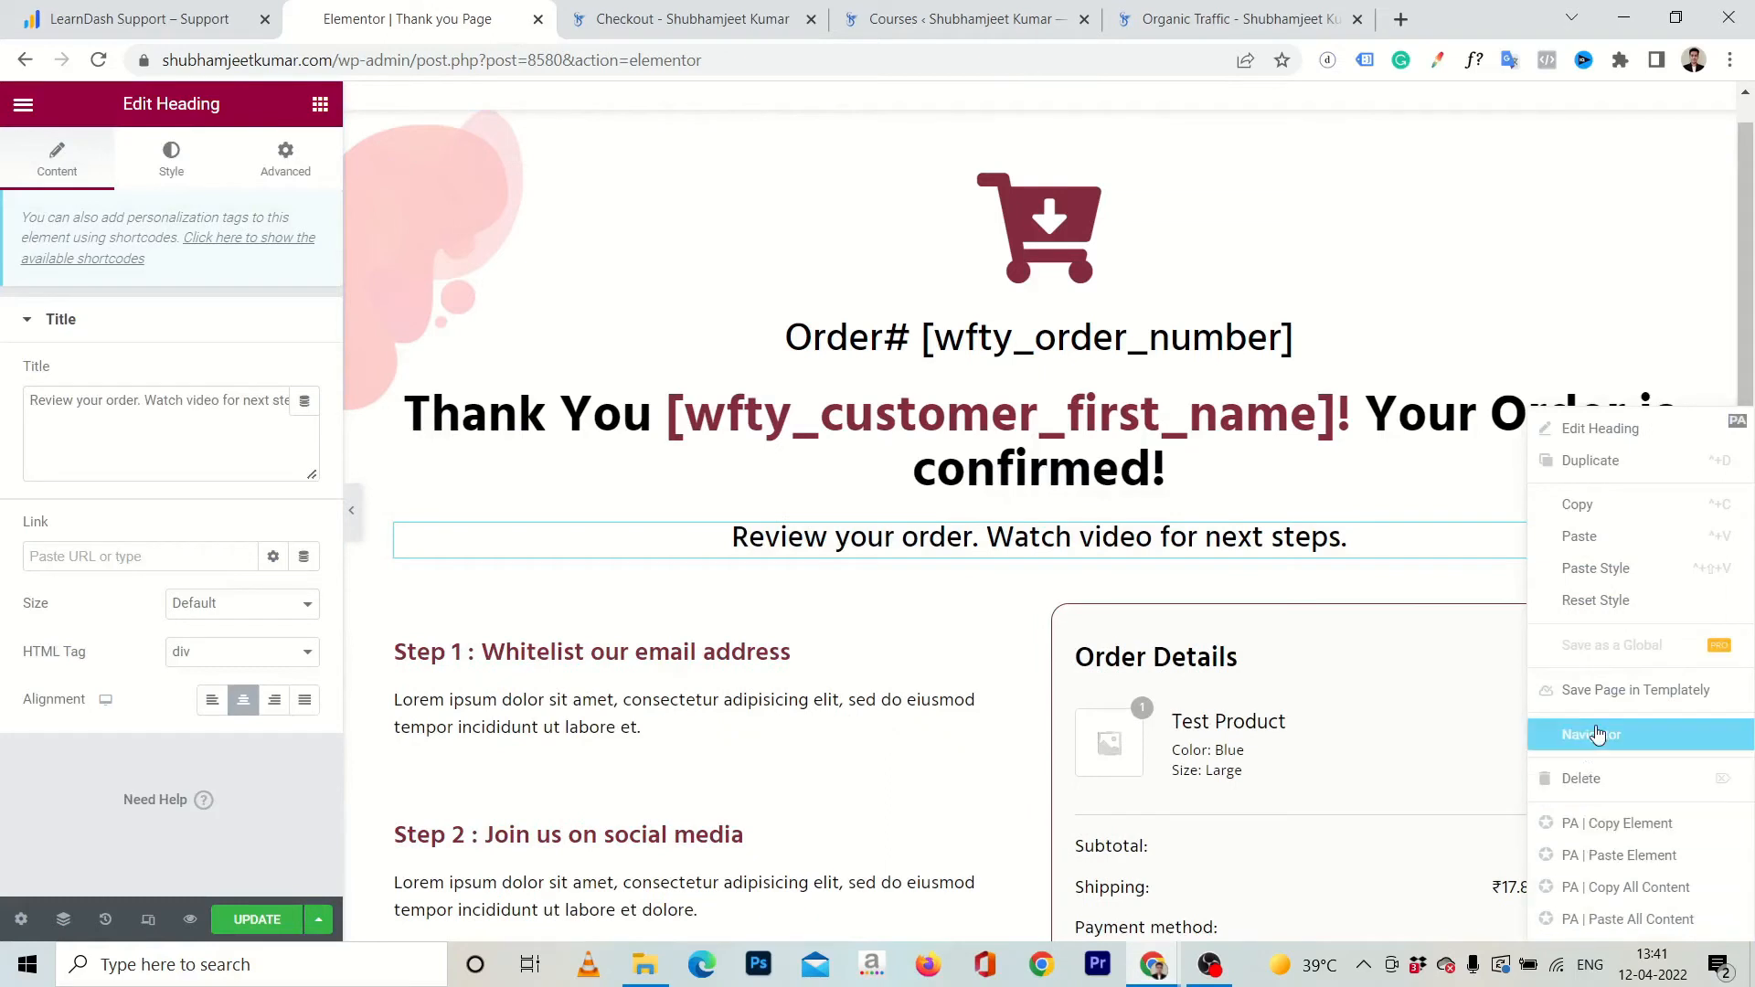
pyautogui.press('Delete')
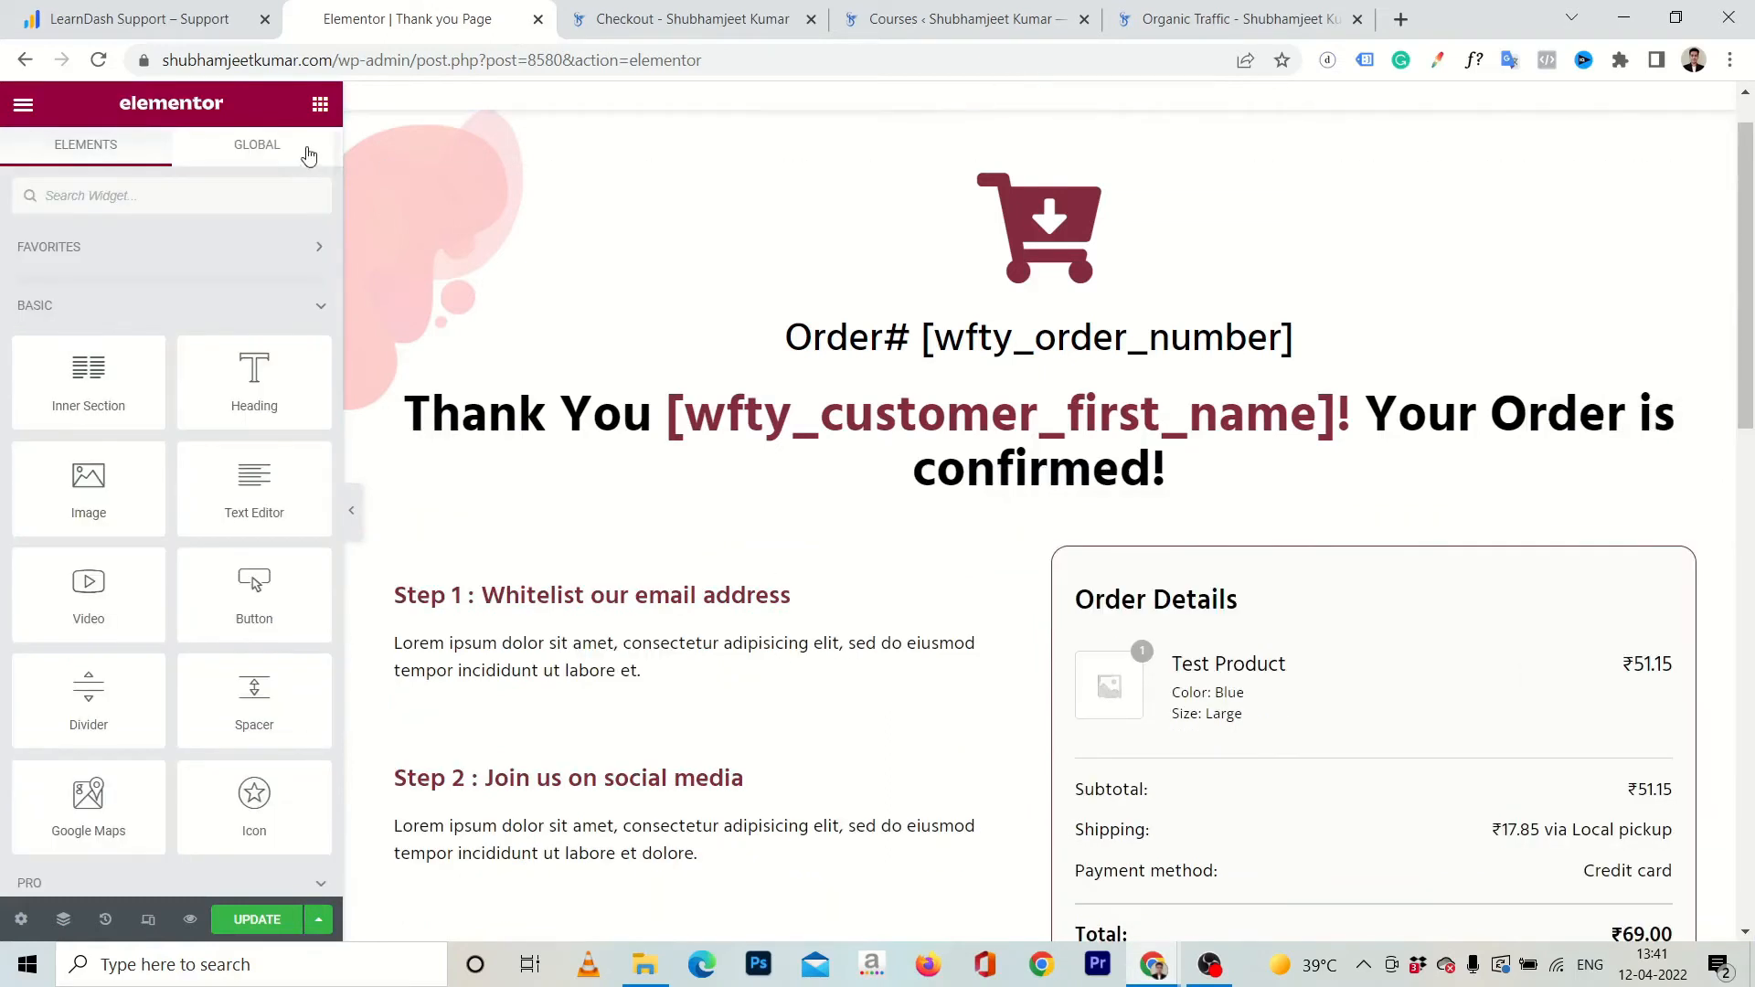
# Add a button below the order confirmation heading and set its text to "Access the course".
pyautogui.moveTo(234, 602); pyautogui.dragTo(945, 509)
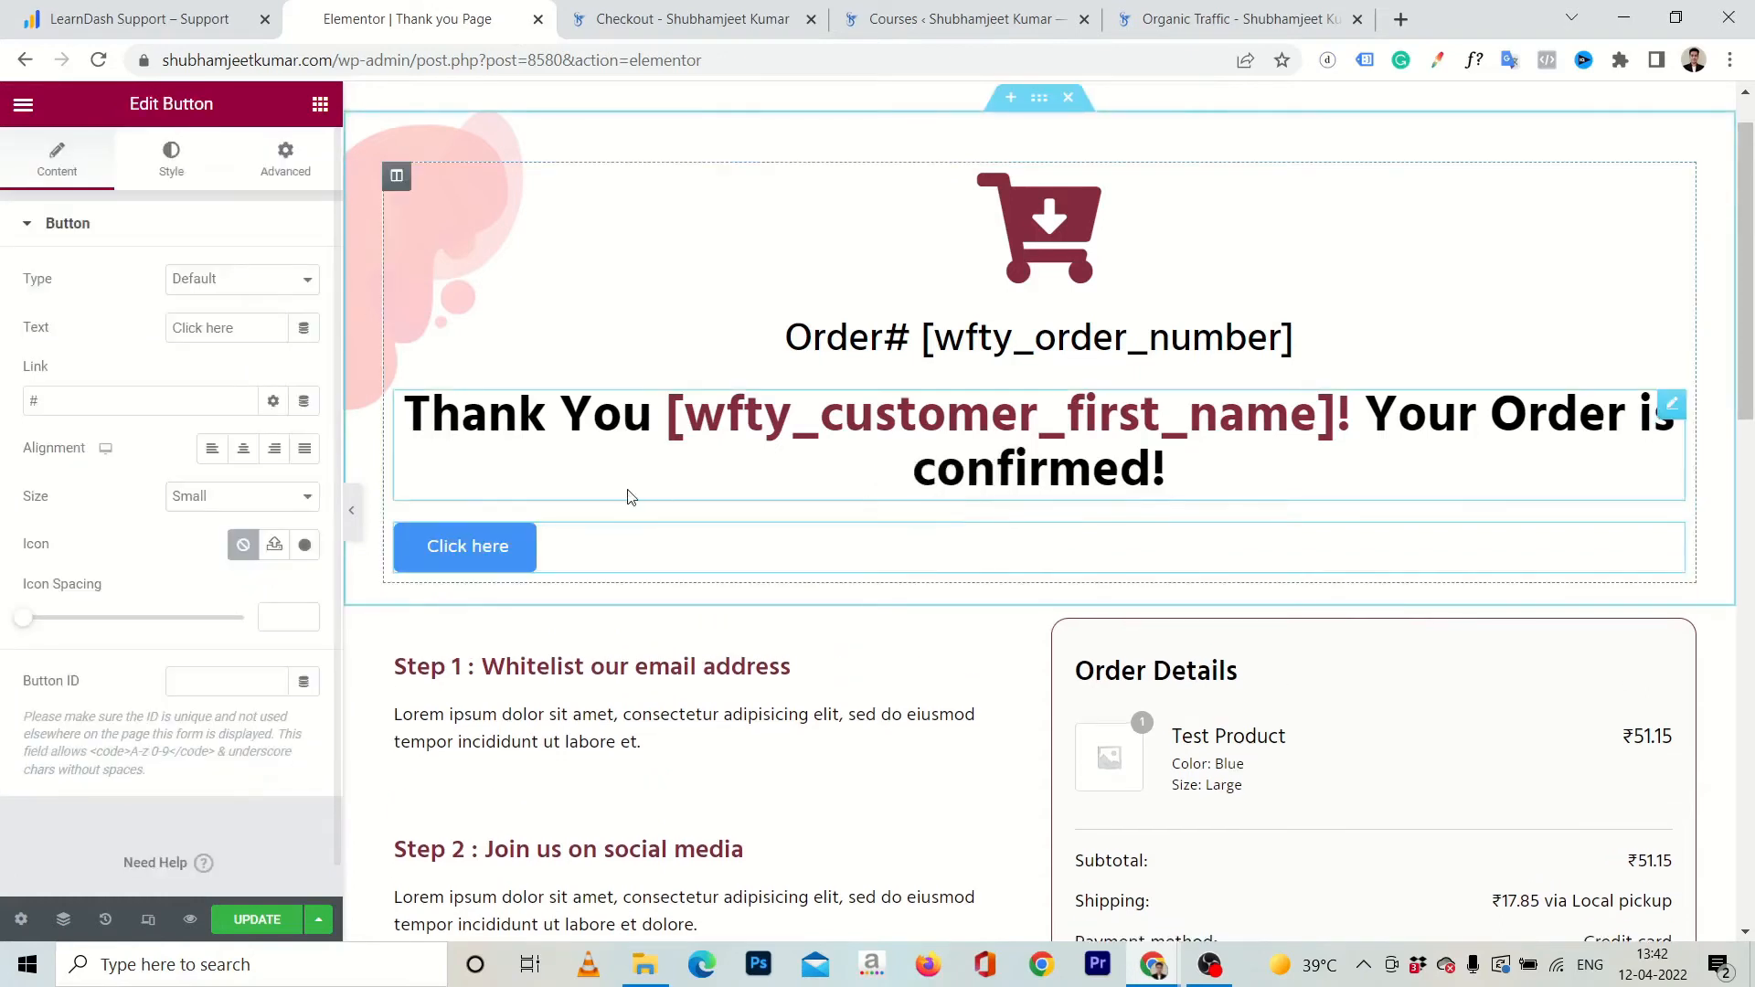
pyautogui.click(251, 326)
pyautogui.hotkey('ctrl', 'a')
pyautogui.write('ACes')
pyautogui.press('BackSpace')
pyautogui.press('BackSpace')
pyautogui.press('BackSpace')
pyautogui.write('cce')
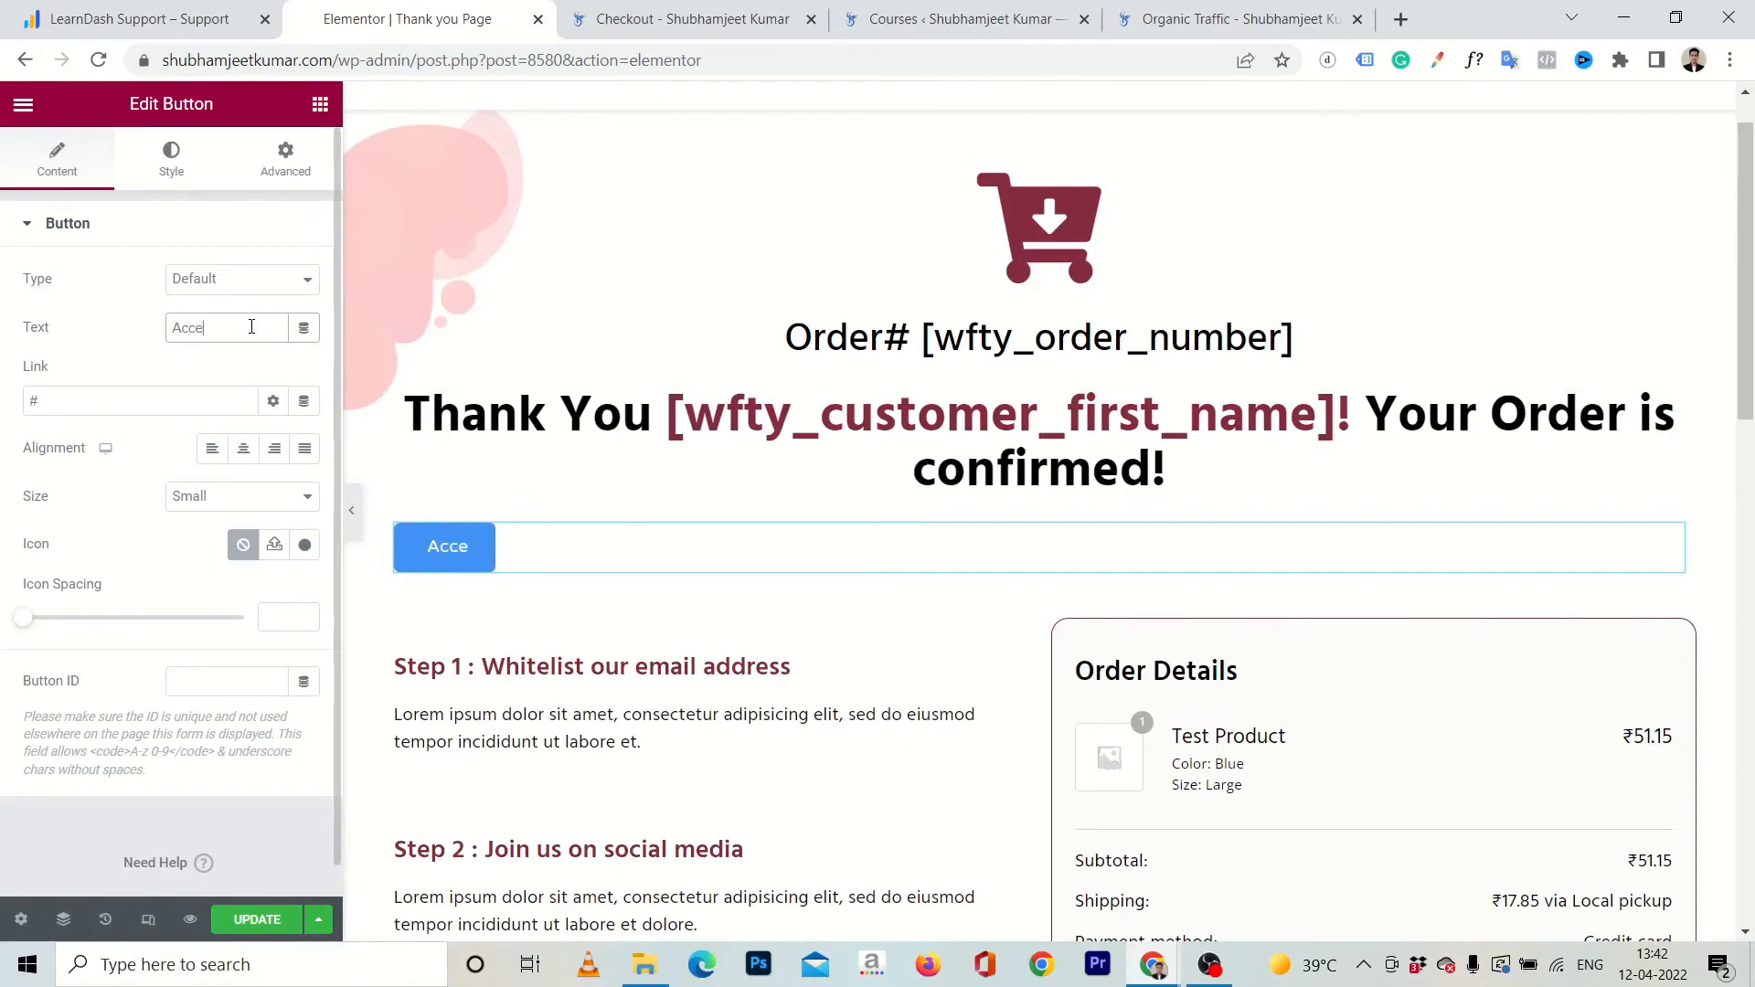
pyautogui.write('ss the course')
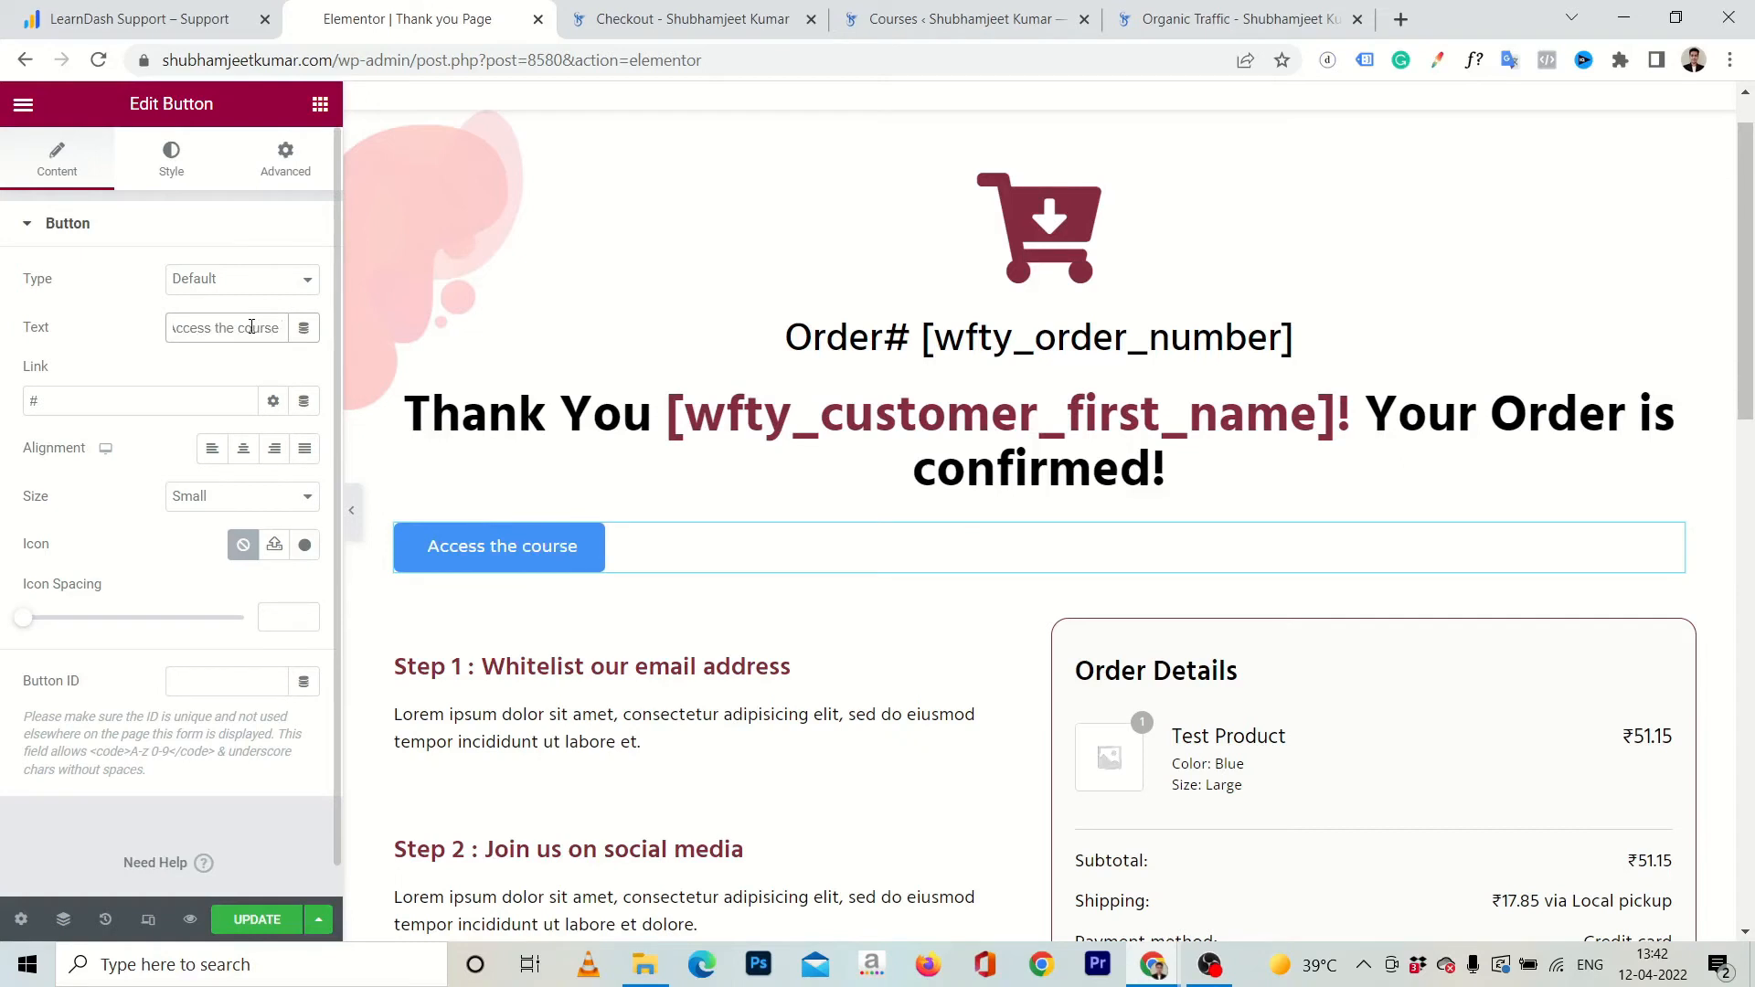
pyautogui.write(' here!')
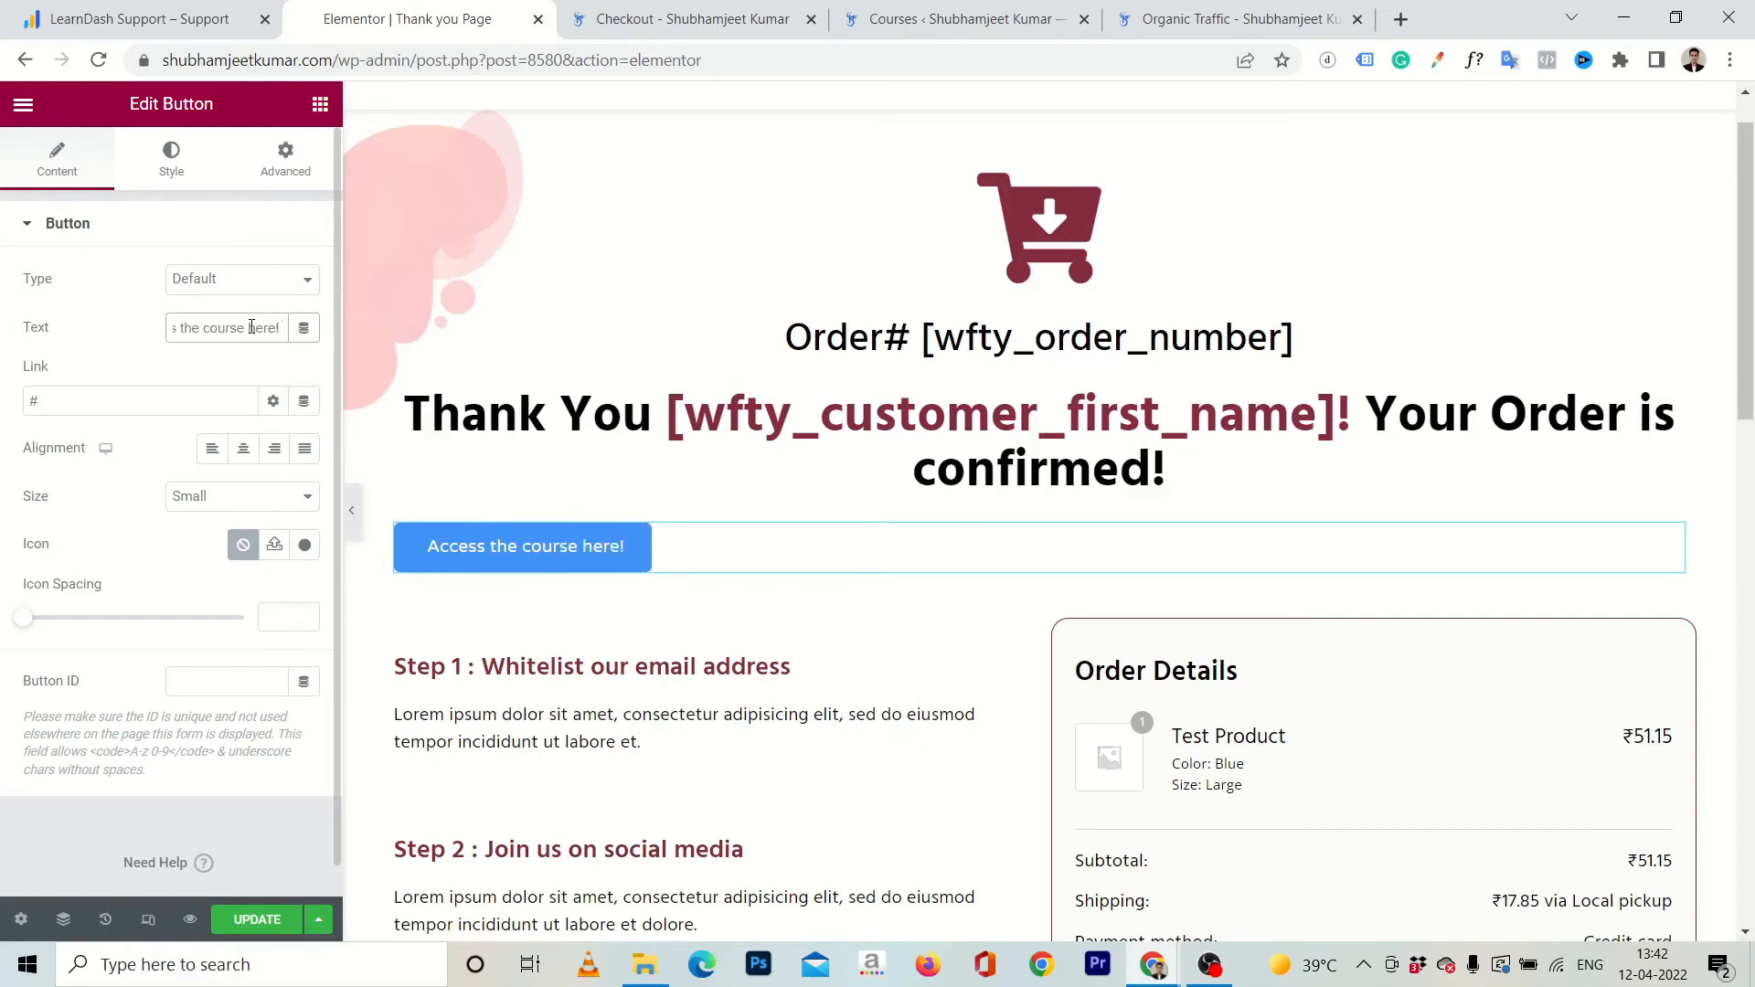
# Extend the button text to "Access the course here!" and link it to the copied Organic Traffic lesson URL of the Demo Course.
pyautogui.click(158, 394)
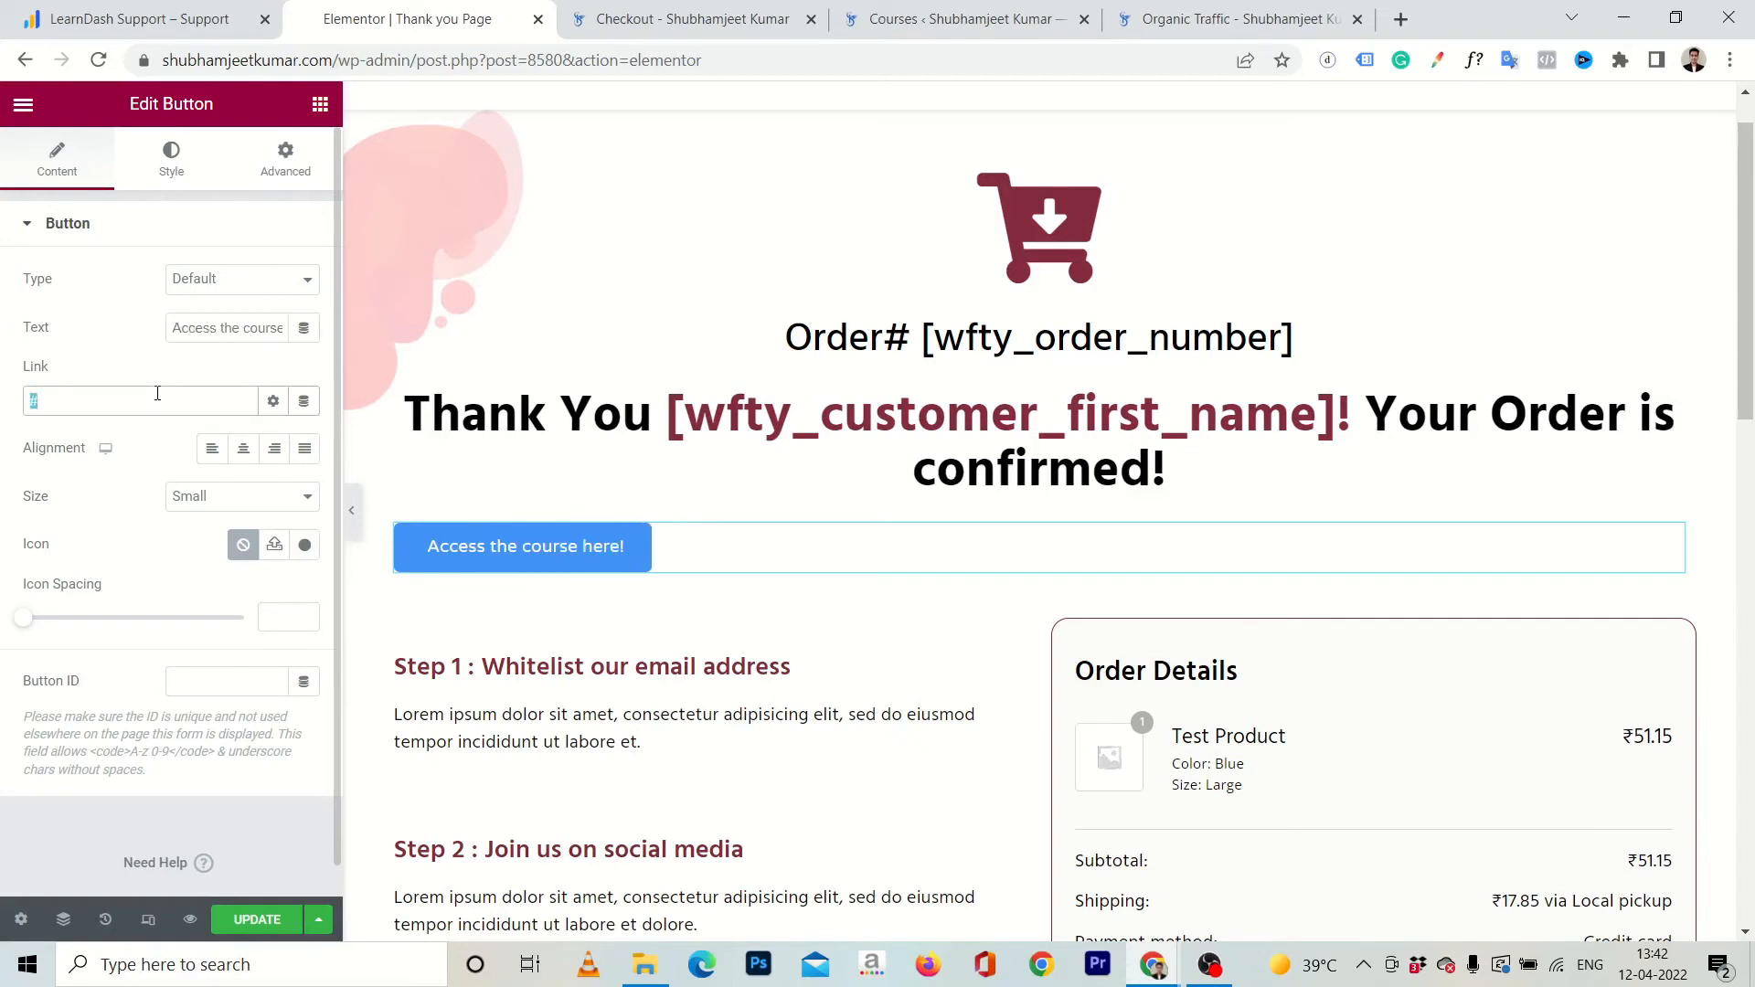
pyautogui.hotkey('ctrl', 'v')
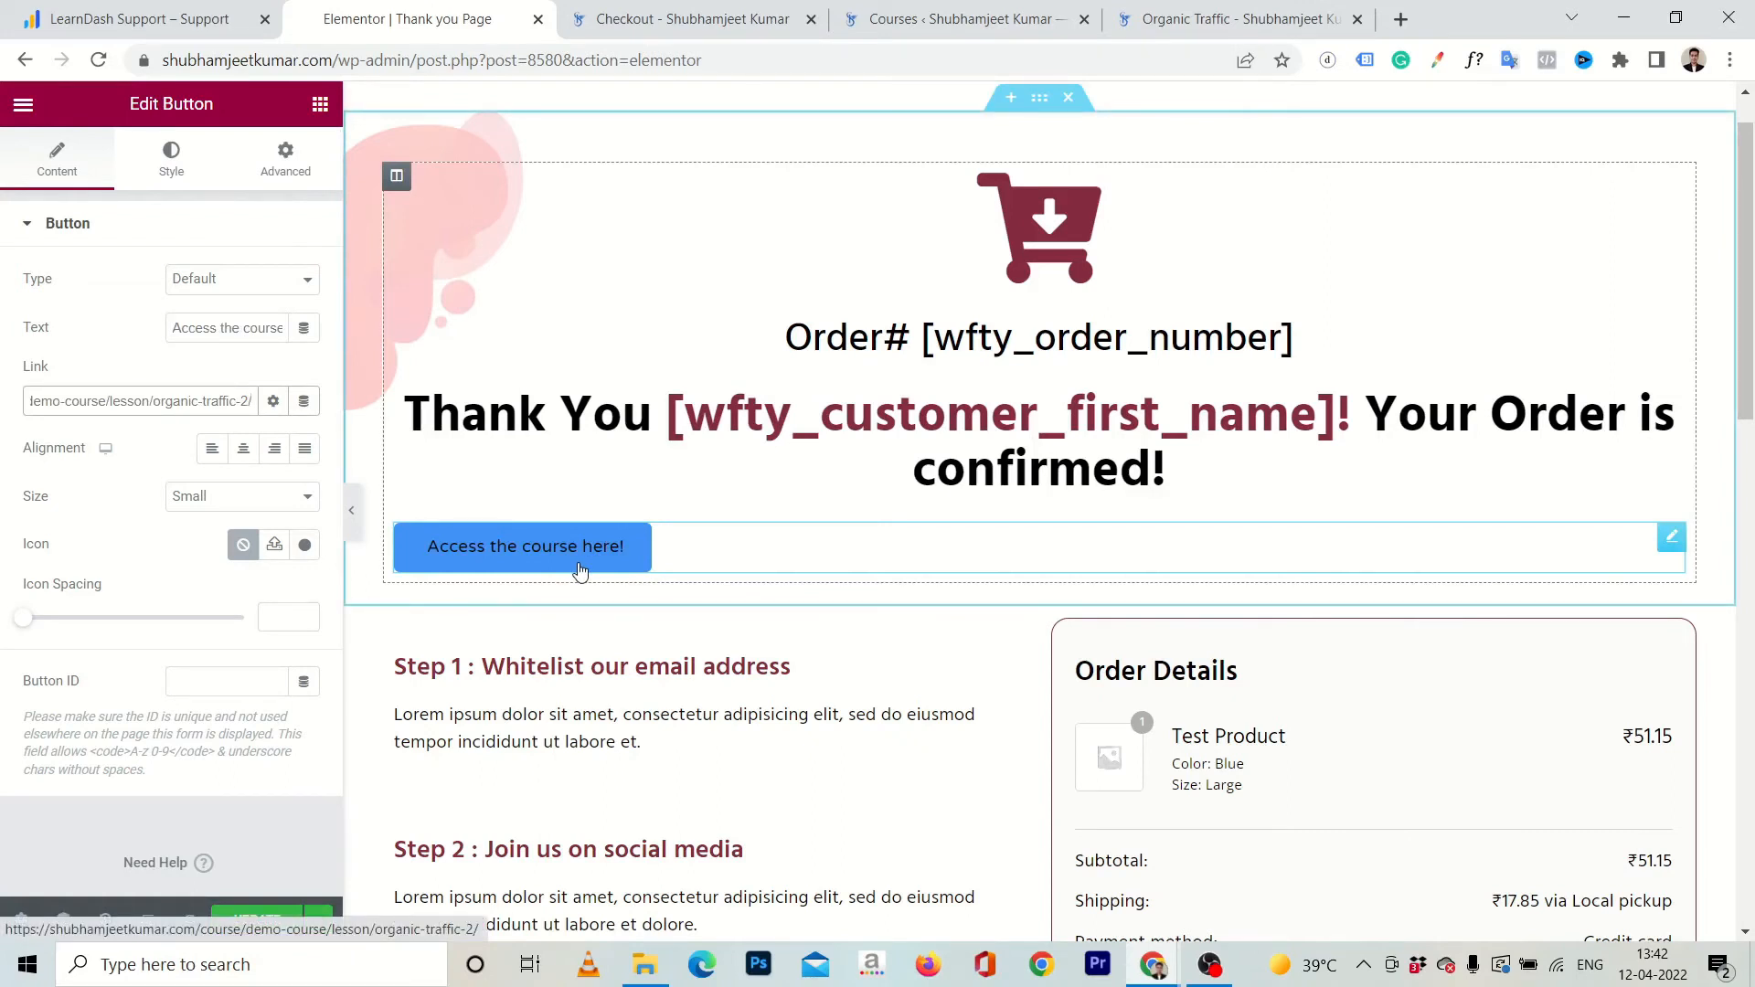
# Set the alignment of the "Access the course here!" button to justified so it spans the full column width.
pyautogui.click(1663, 546)
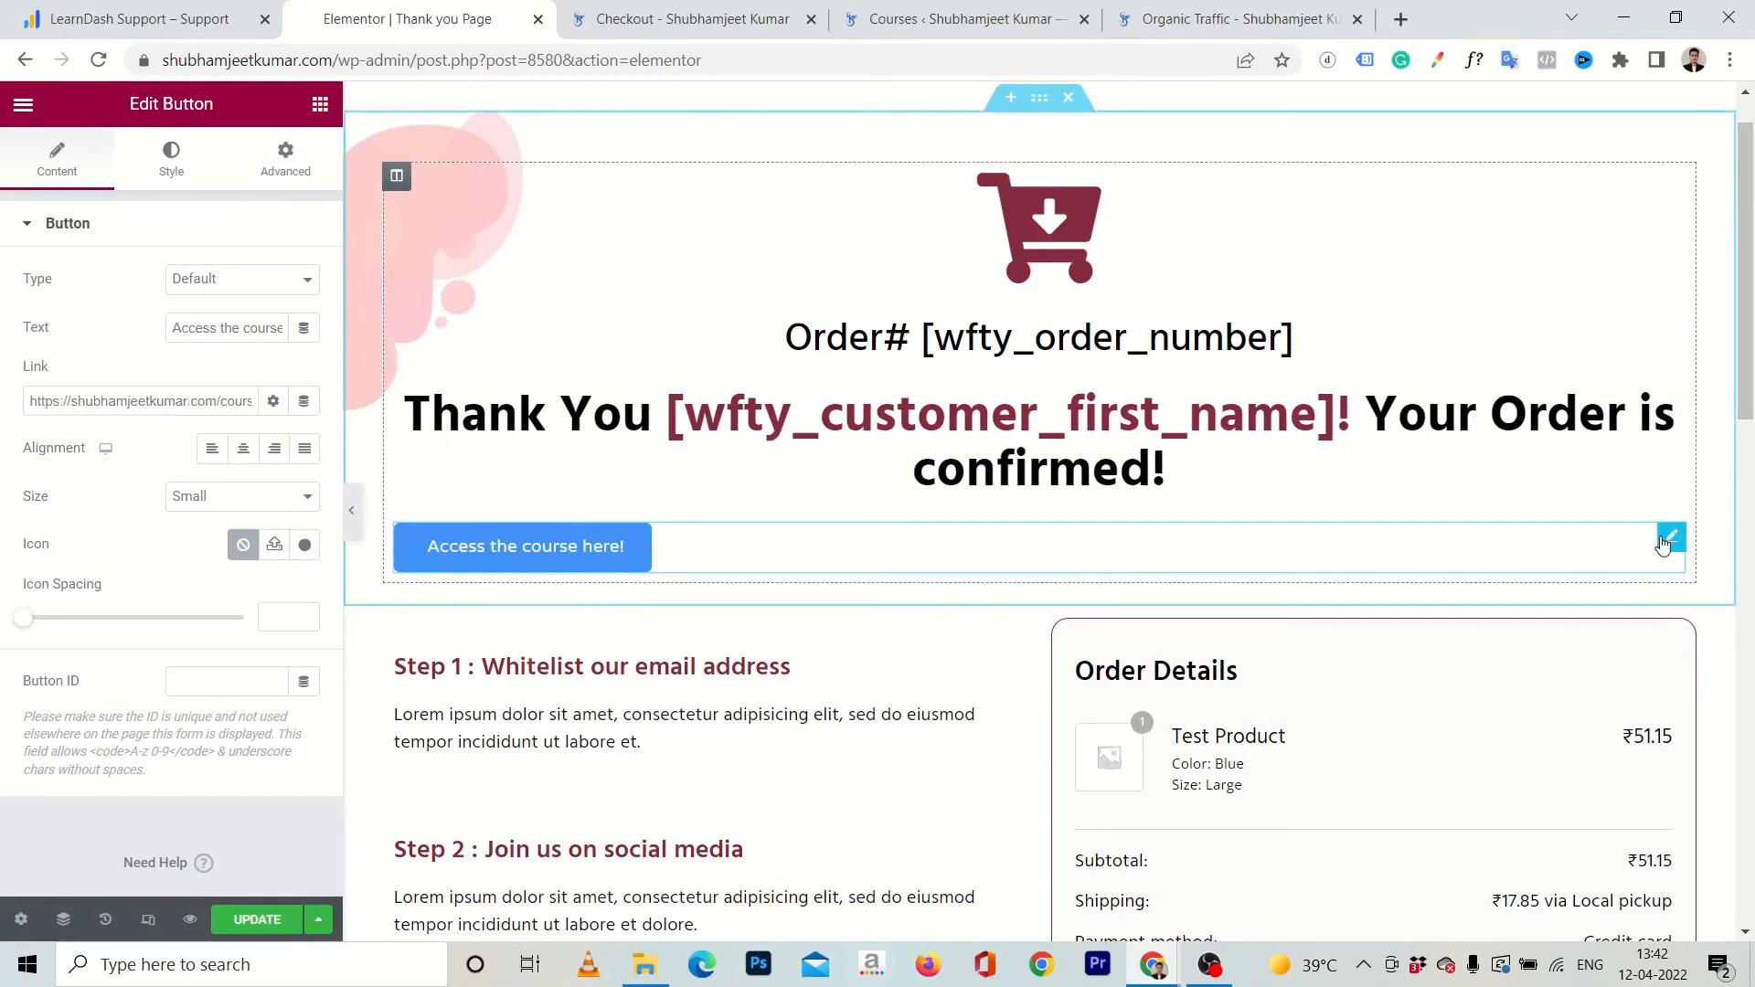
pyautogui.click(245, 454)
pyautogui.click(307, 457)
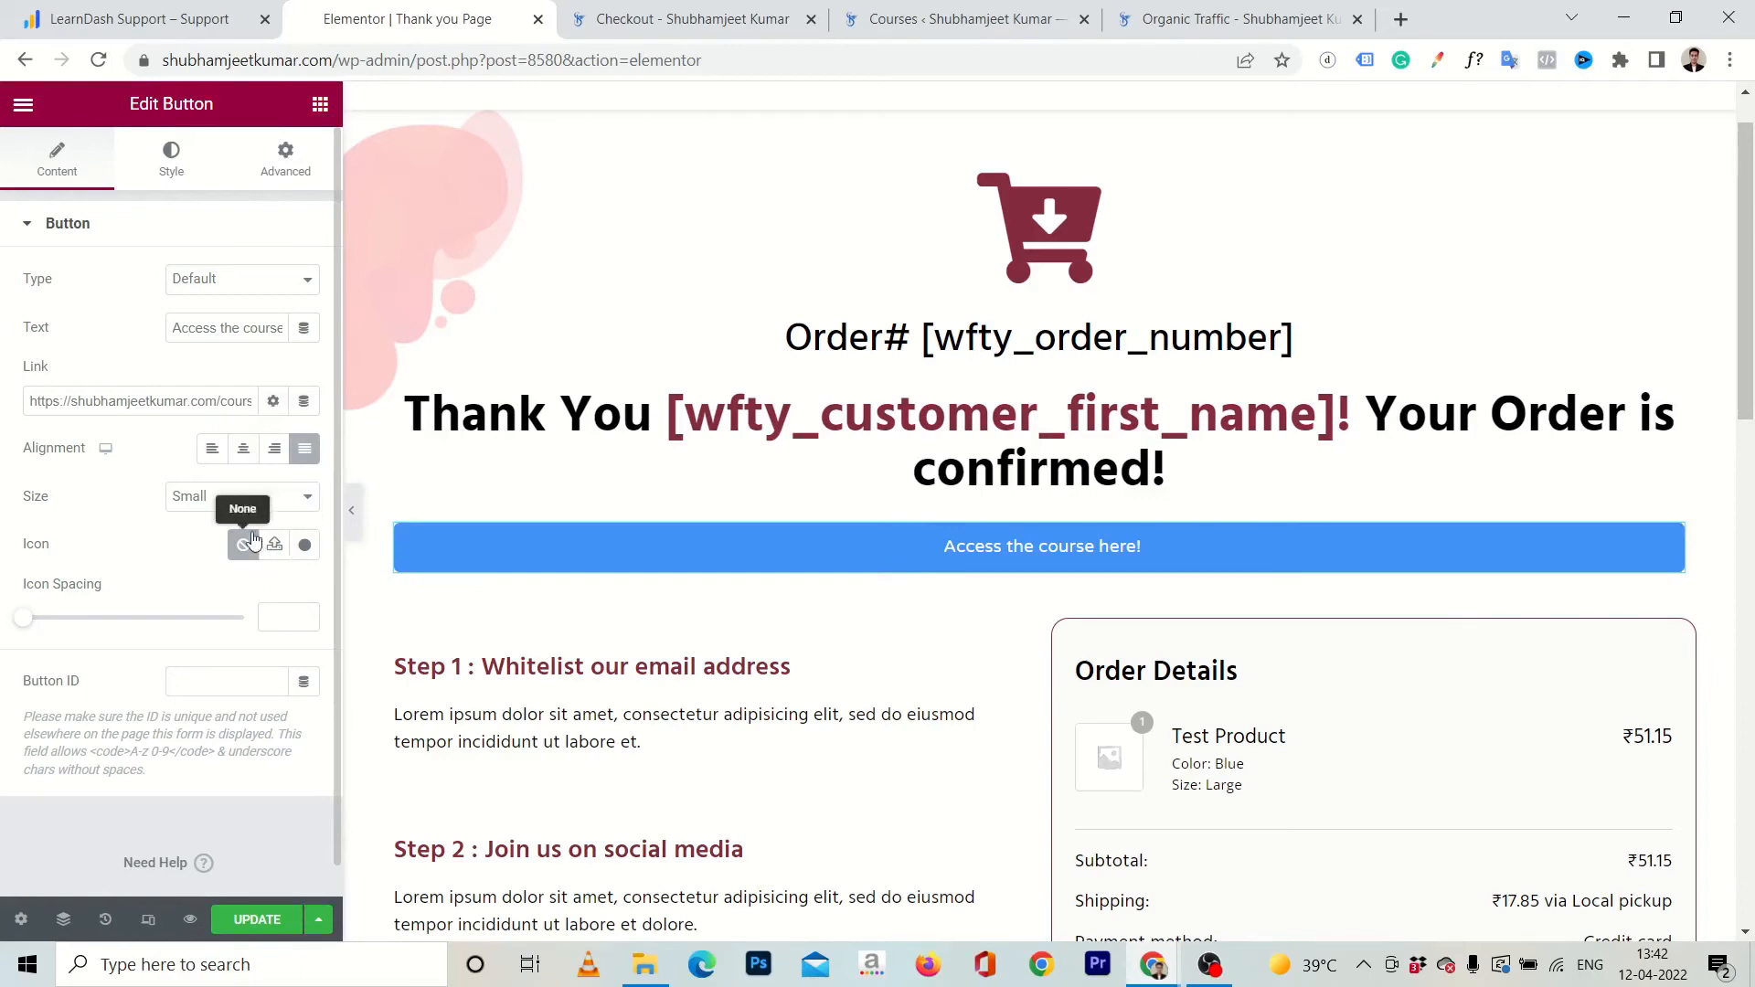
# Add the solid circled right arrow icon to the button from the icon library and position it after the text.
pyautogui.click(305, 546)
pyautogui.write('right a')
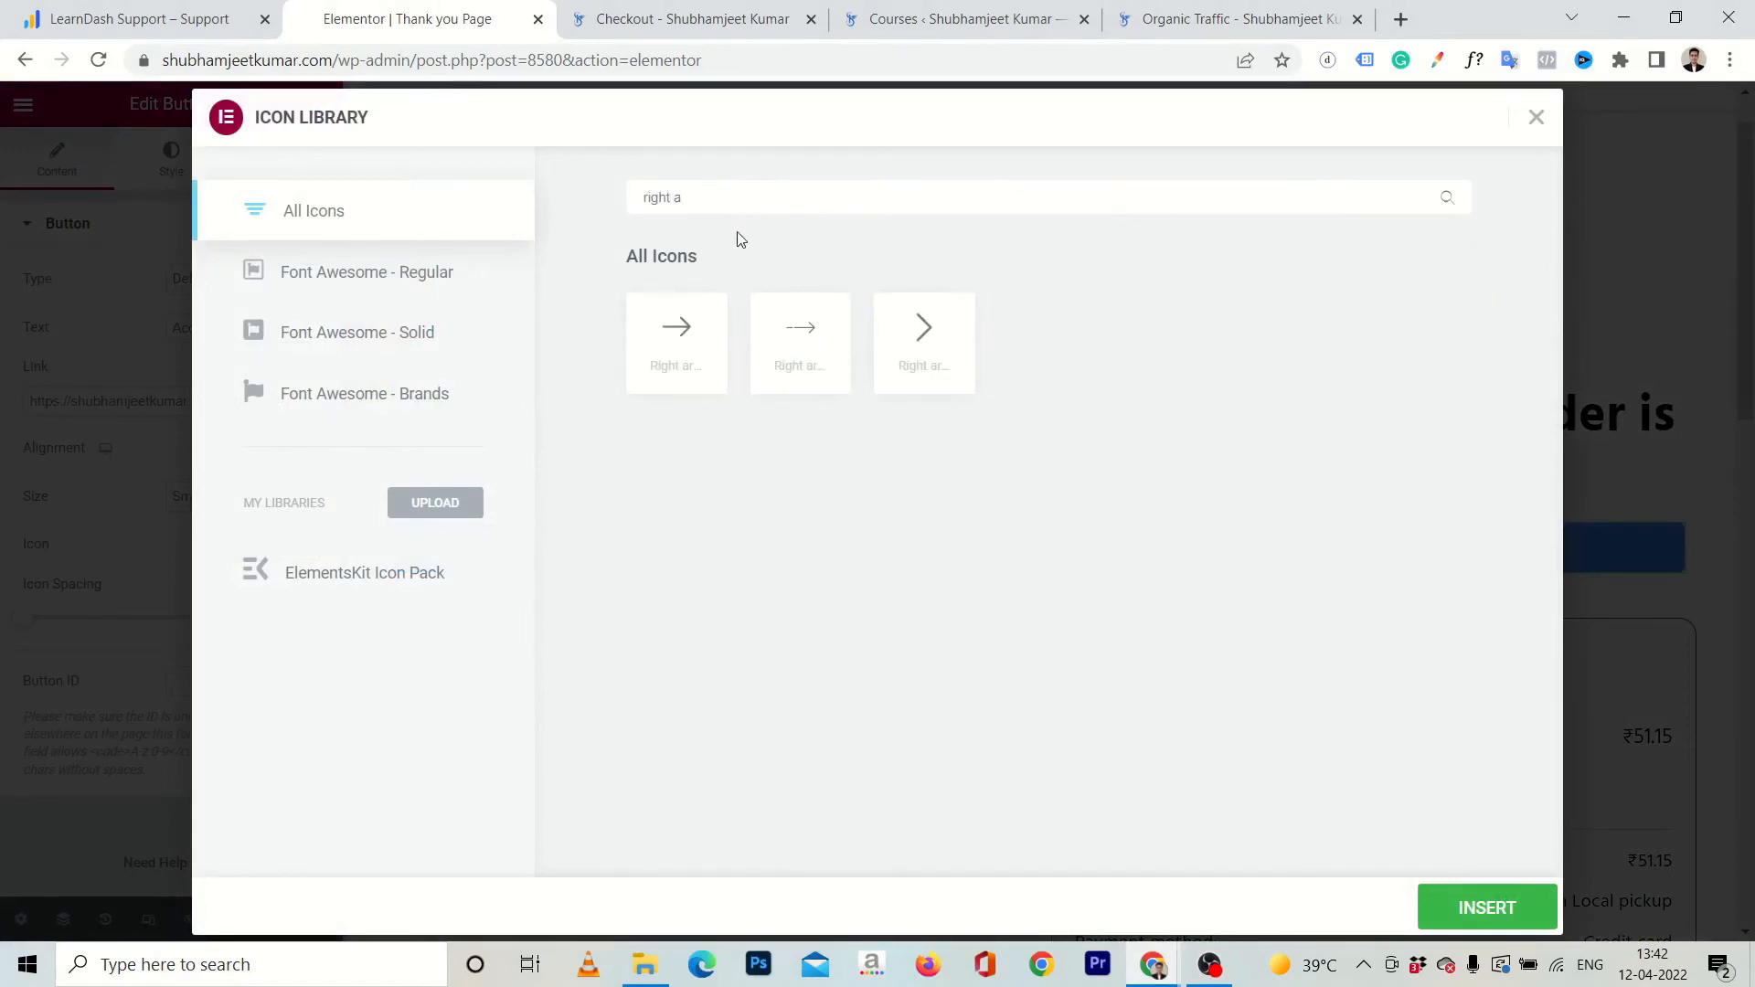
pyautogui.press('BackSpace')
pyautogui.press('BackSpace')
pyautogui.press('BackSpace')
pyautogui.press('BackSpace')
pyautogui.press('BackSpace')
pyautogui.press('BackSpace')
pyautogui.press('BackSpace')
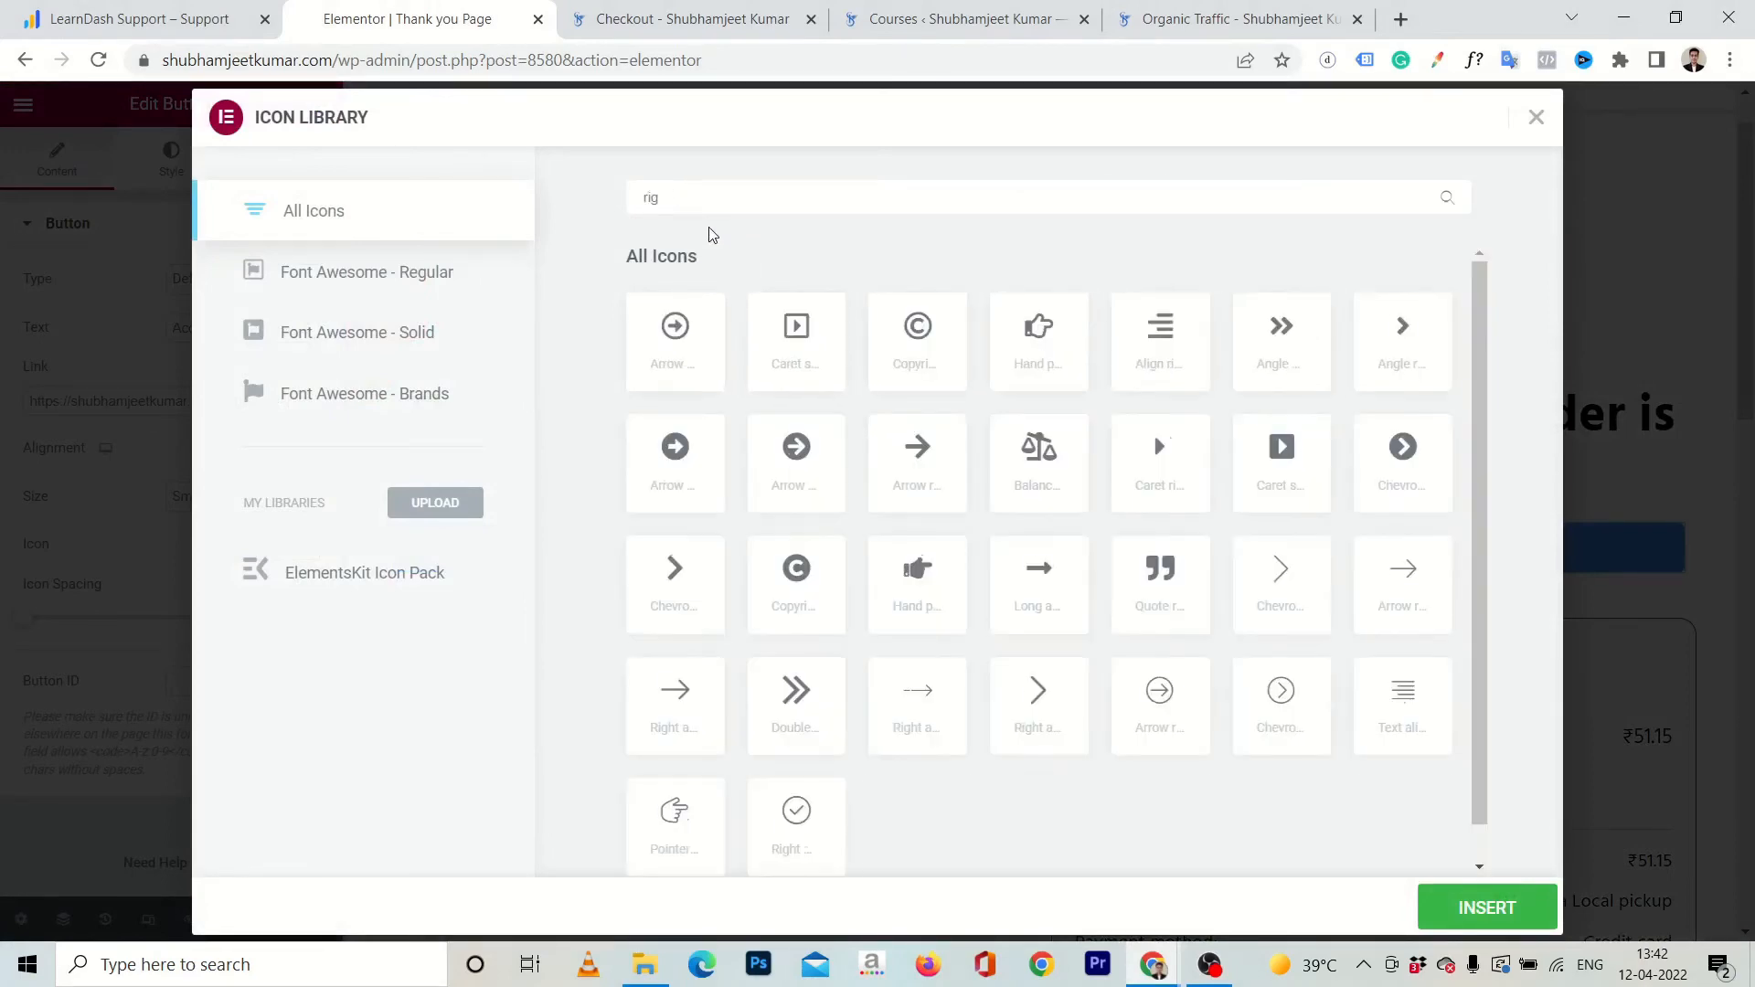
pyautogui.write('arrow')
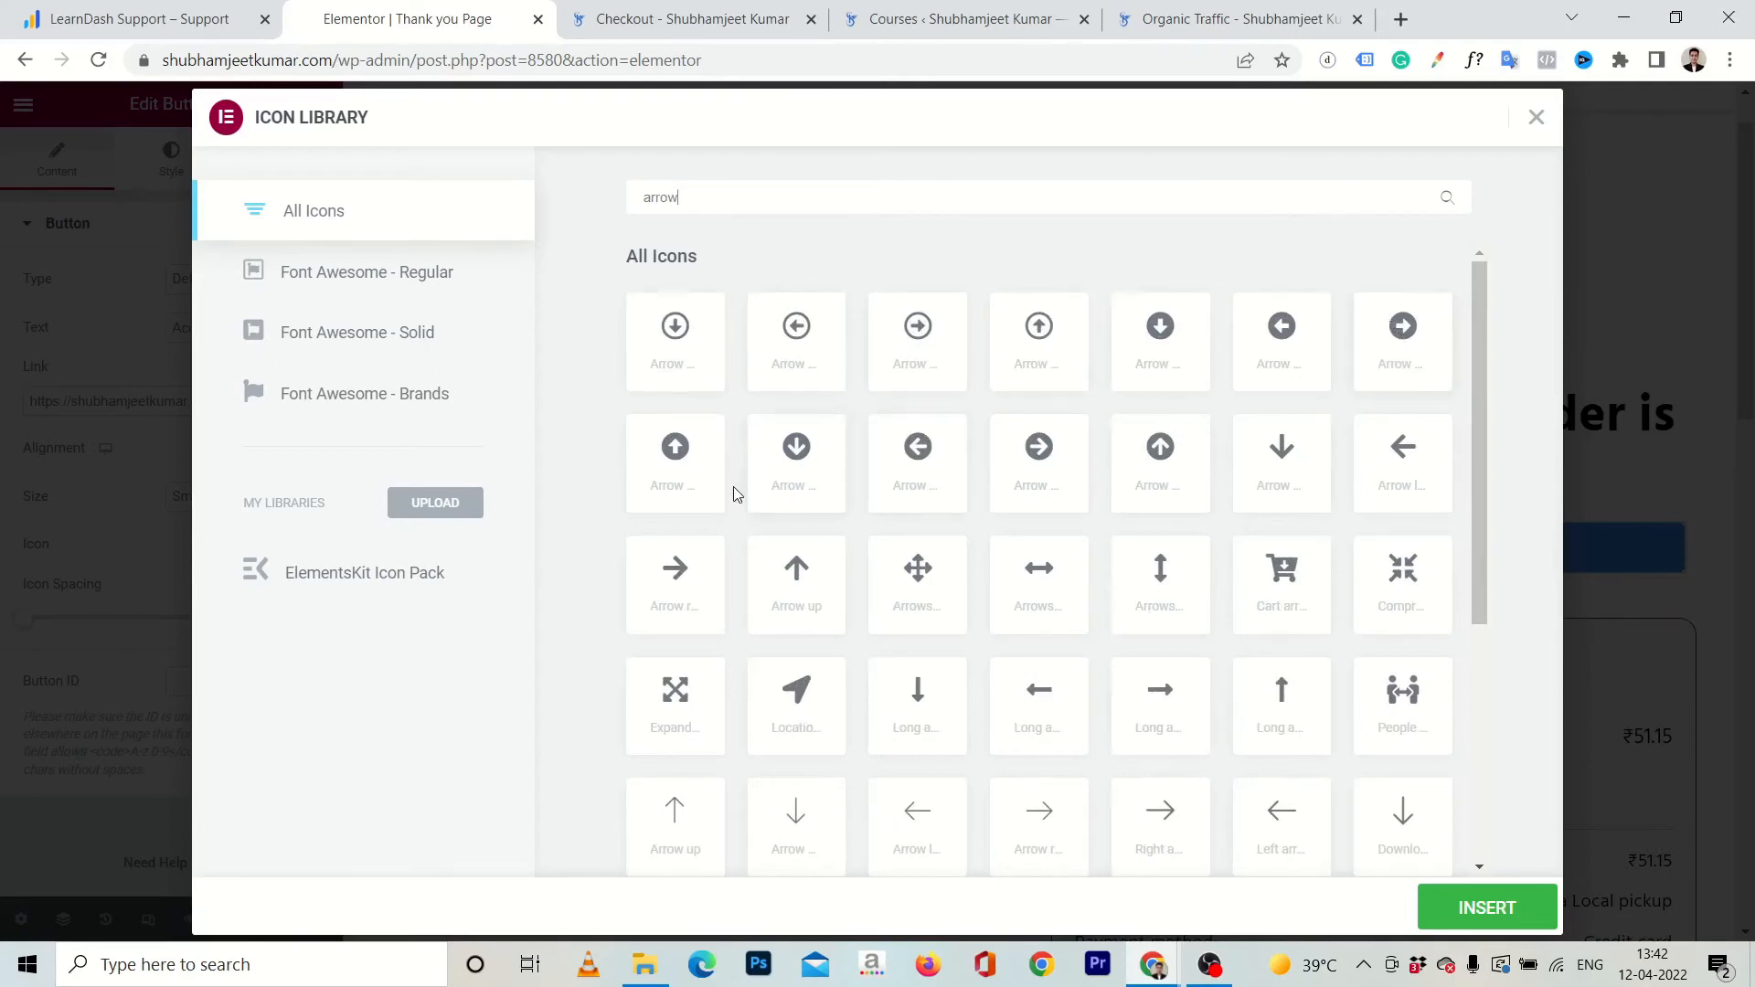
pyautogui.click(1033, 450)
pyautogui.click(1428, 914)
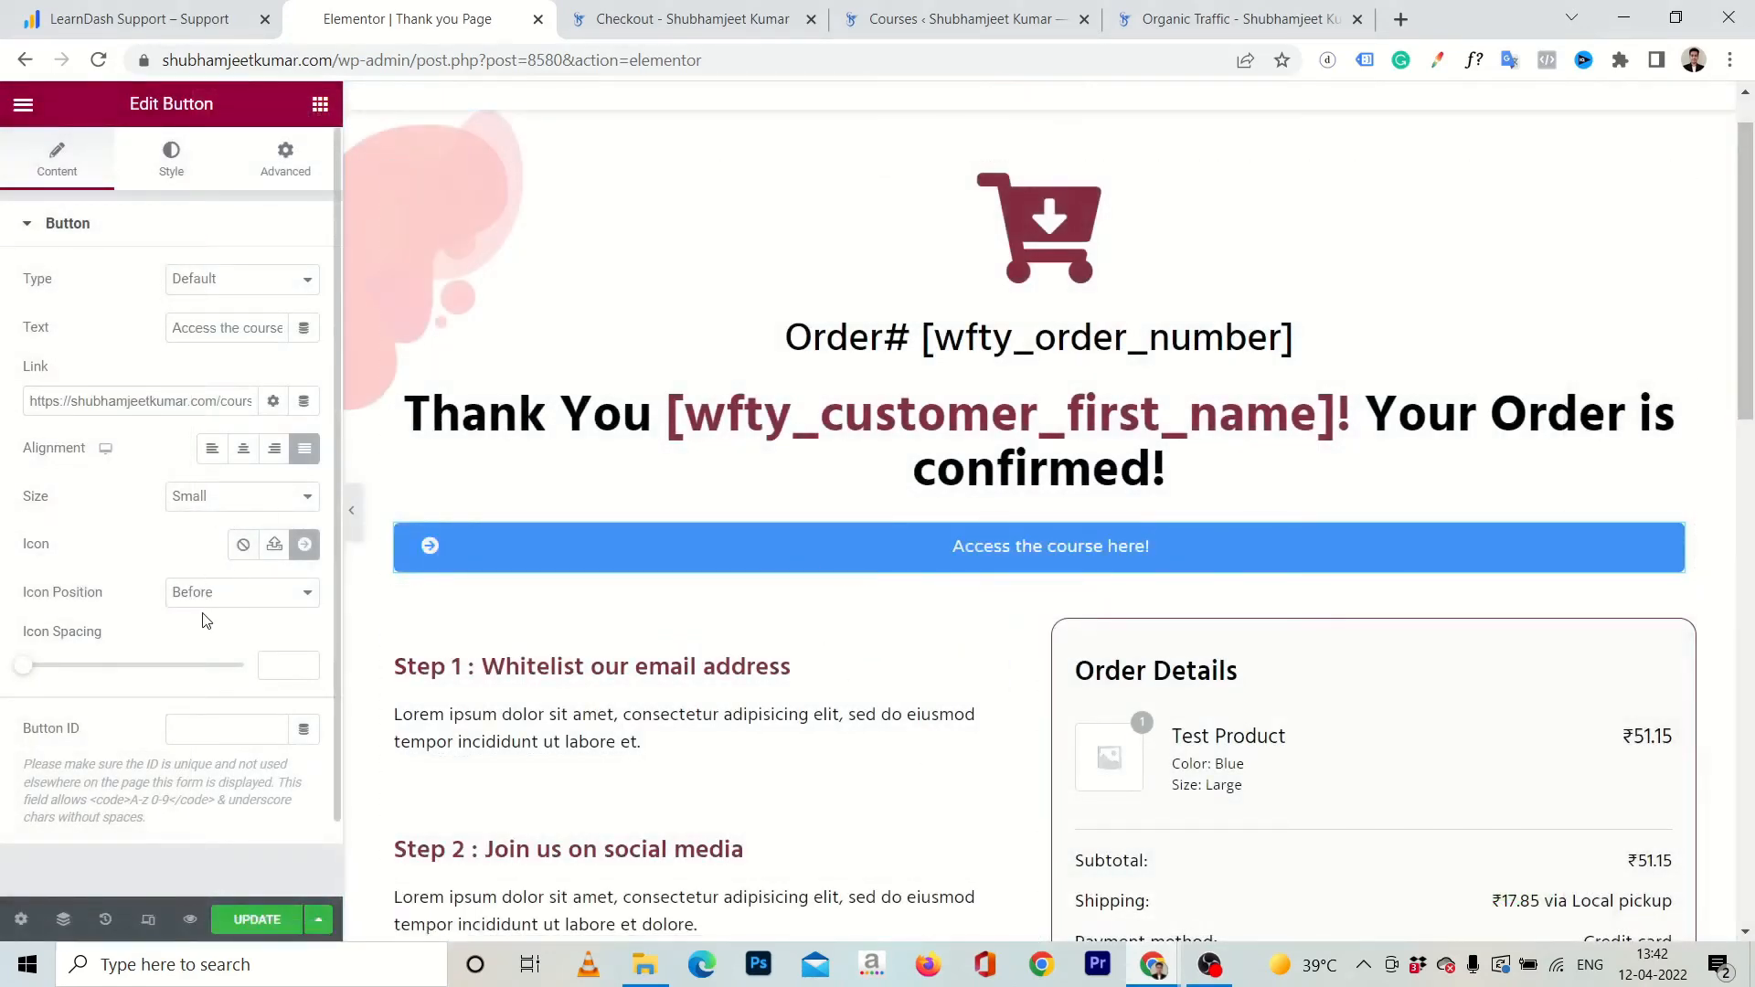
pyautogui.click(252, 598)
pyautogui.click(217, 631)
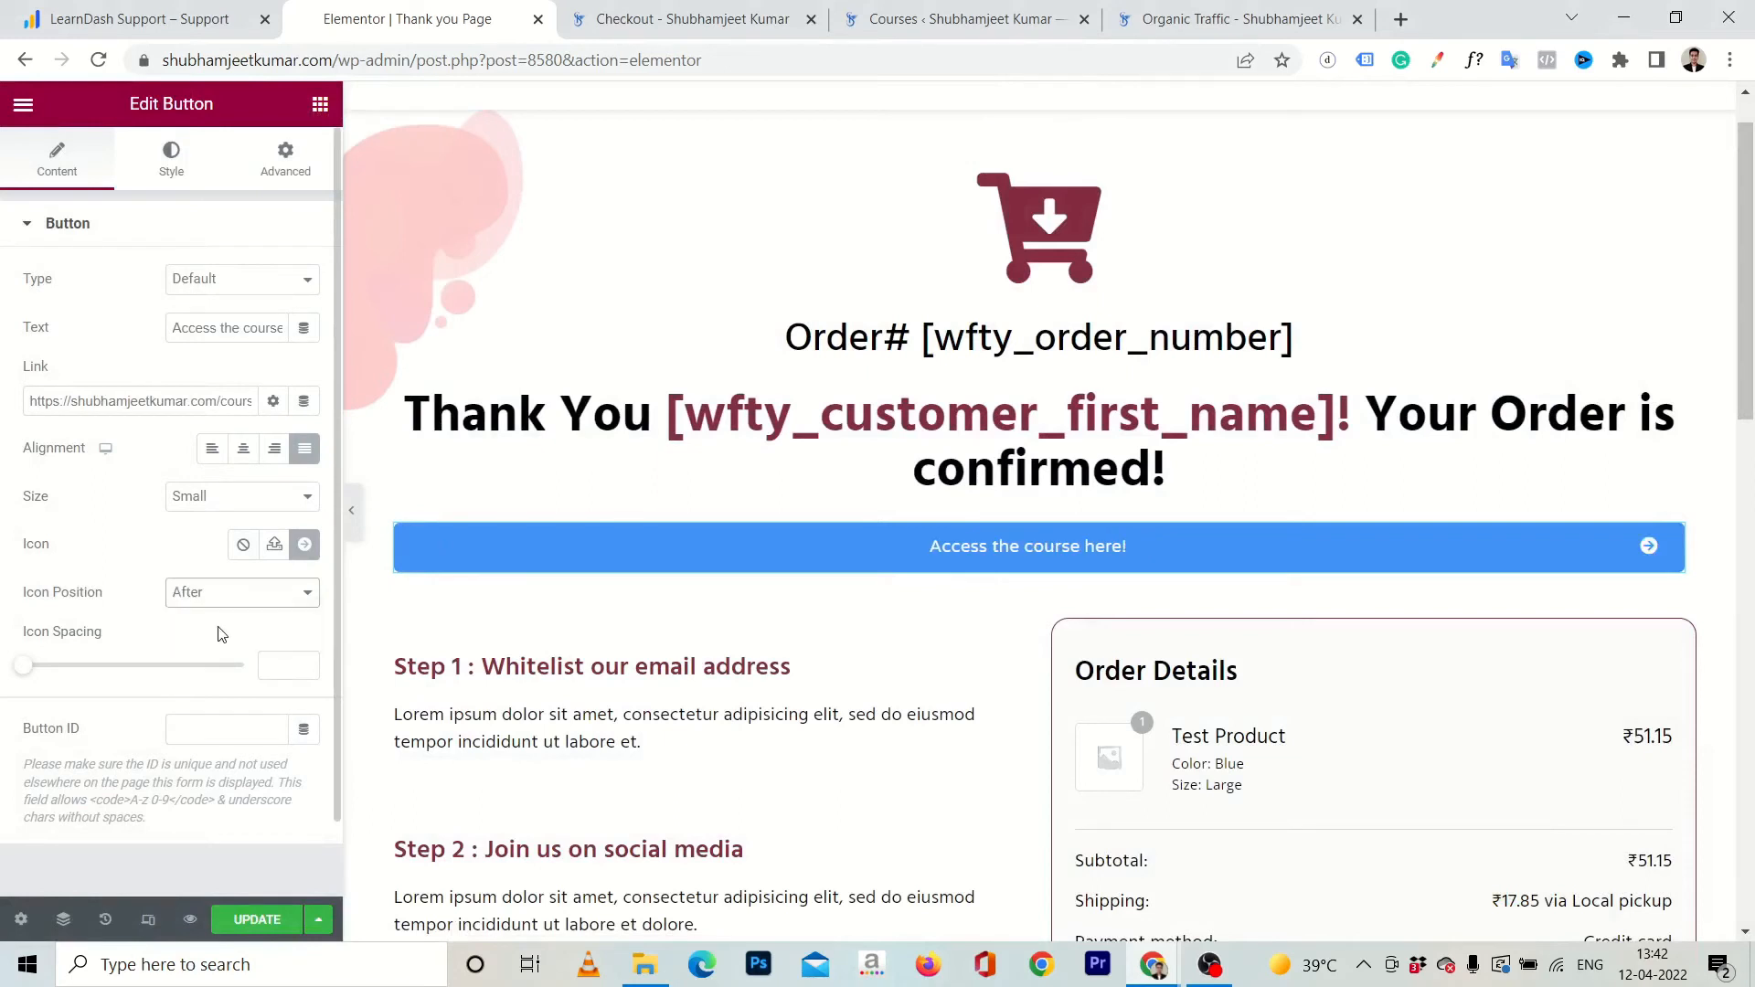
# Update the thank you page, preview it and test the course access button's link, closing the preview when done.
pyautogui.click(249, 925)
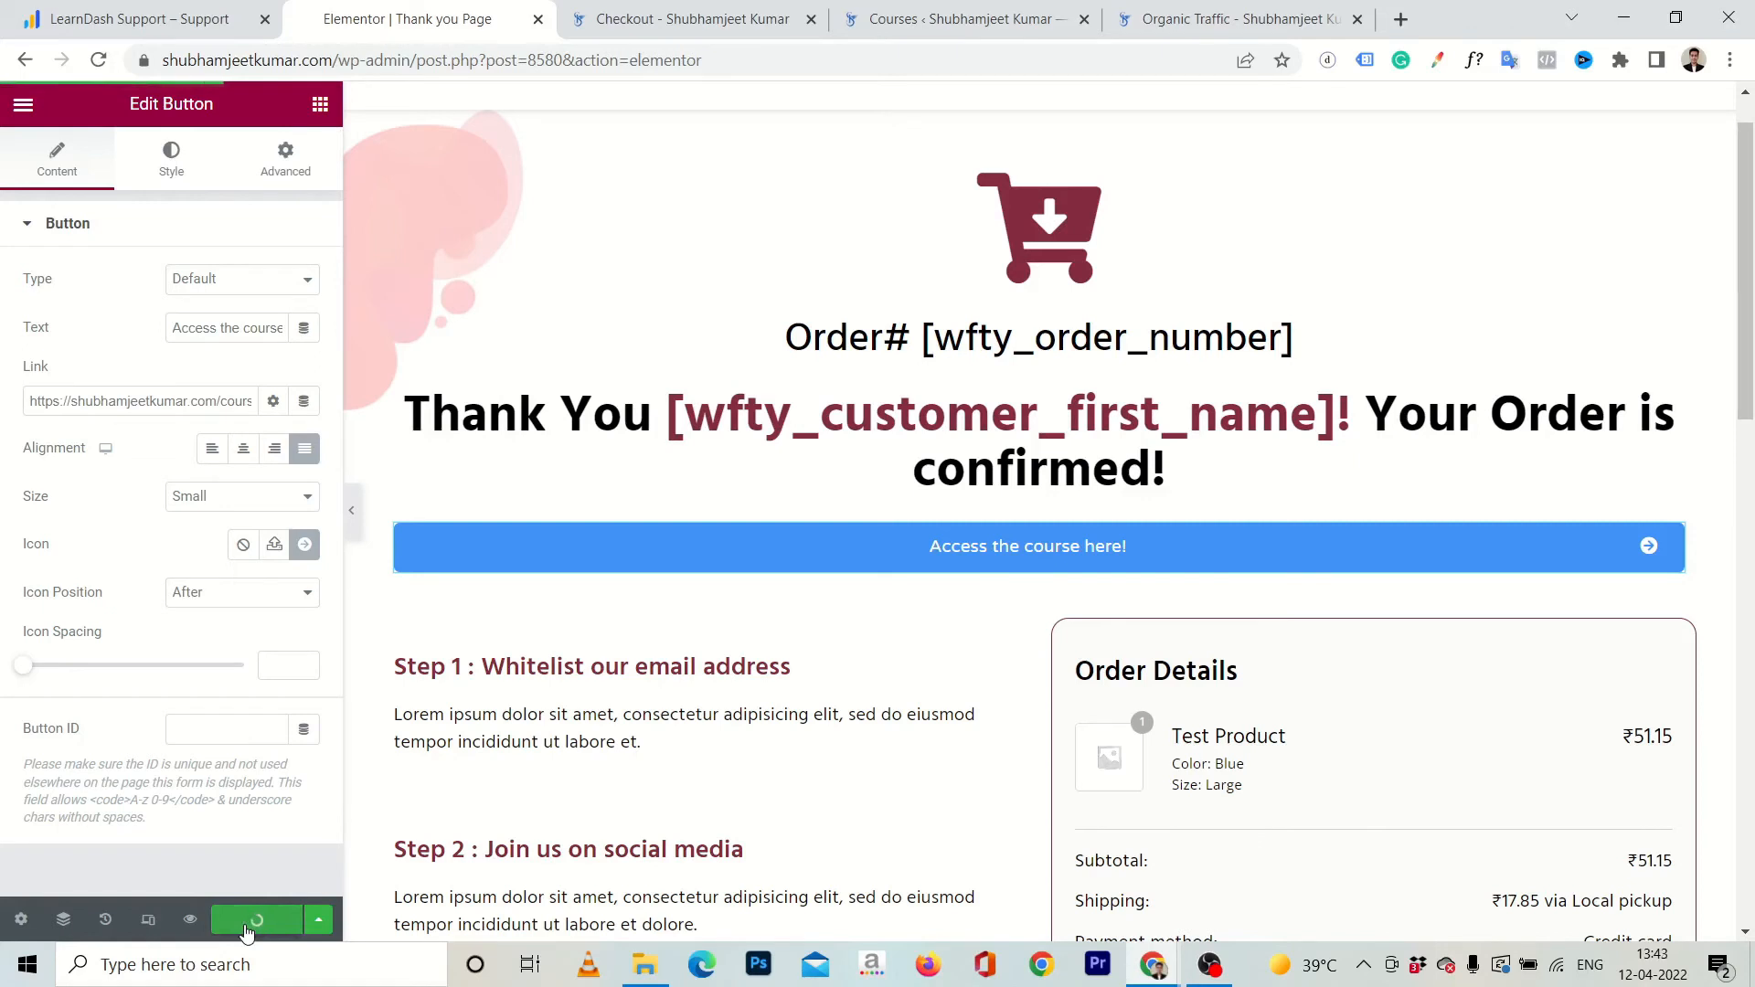
pyautogui.click(184, 923)
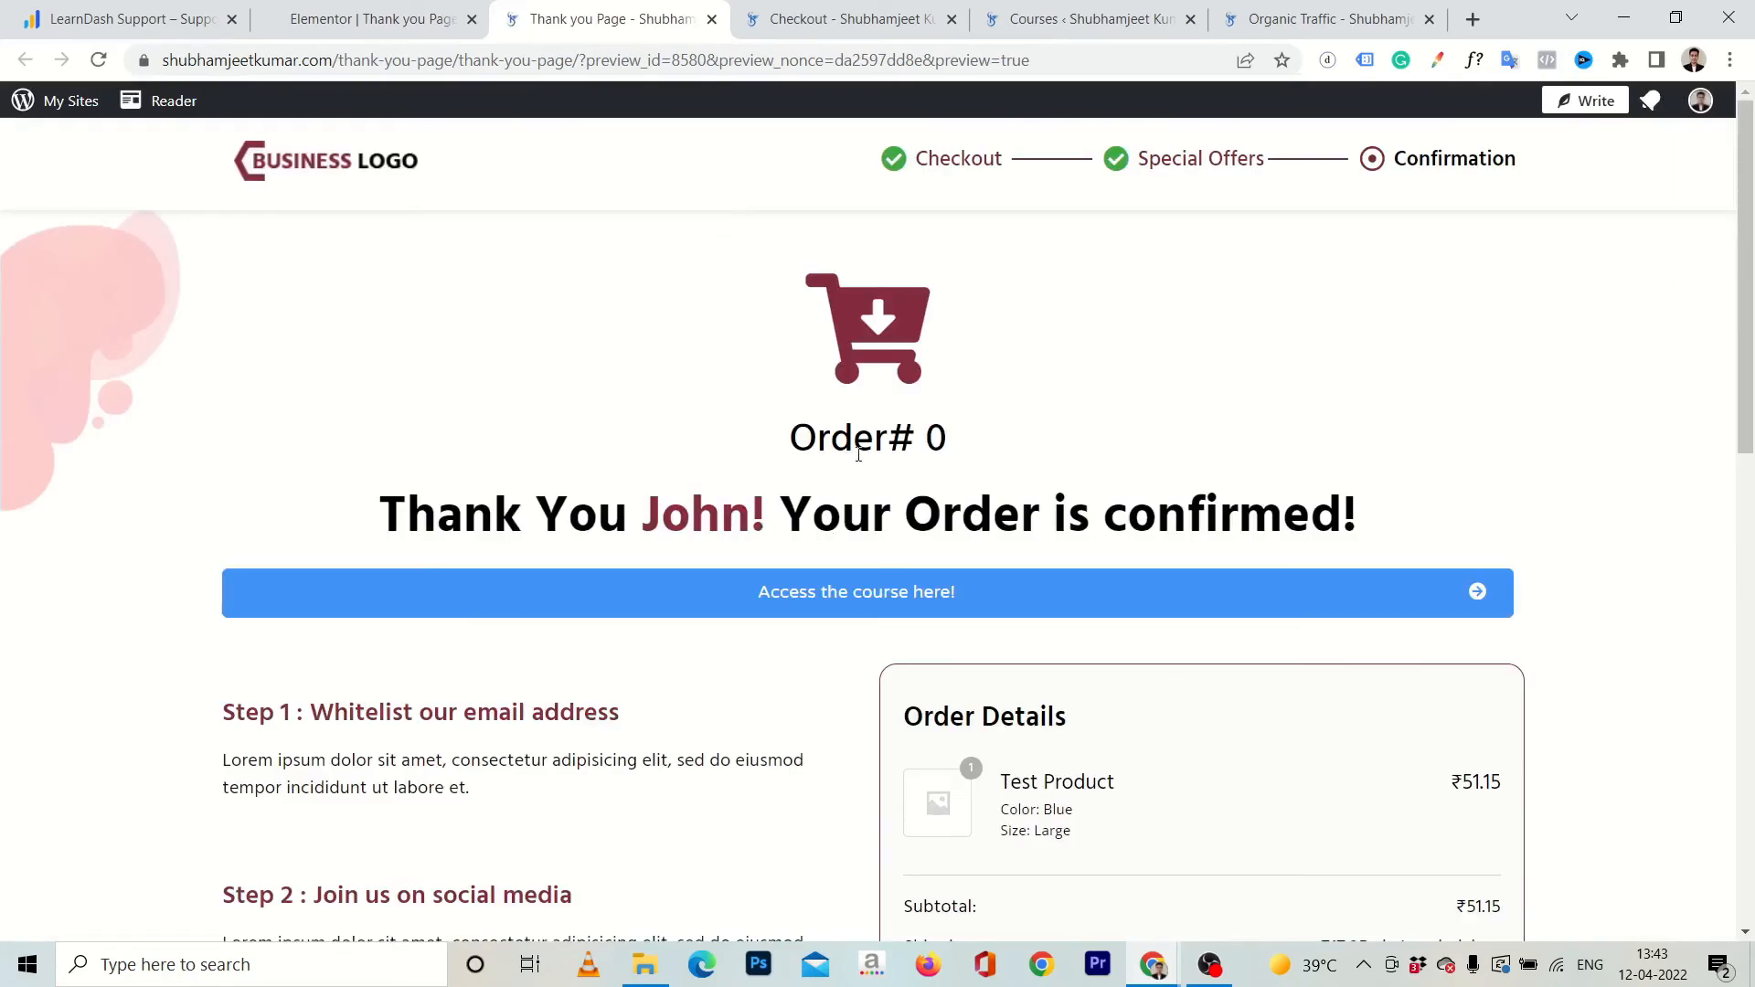
pyautogui.click(839, 594)
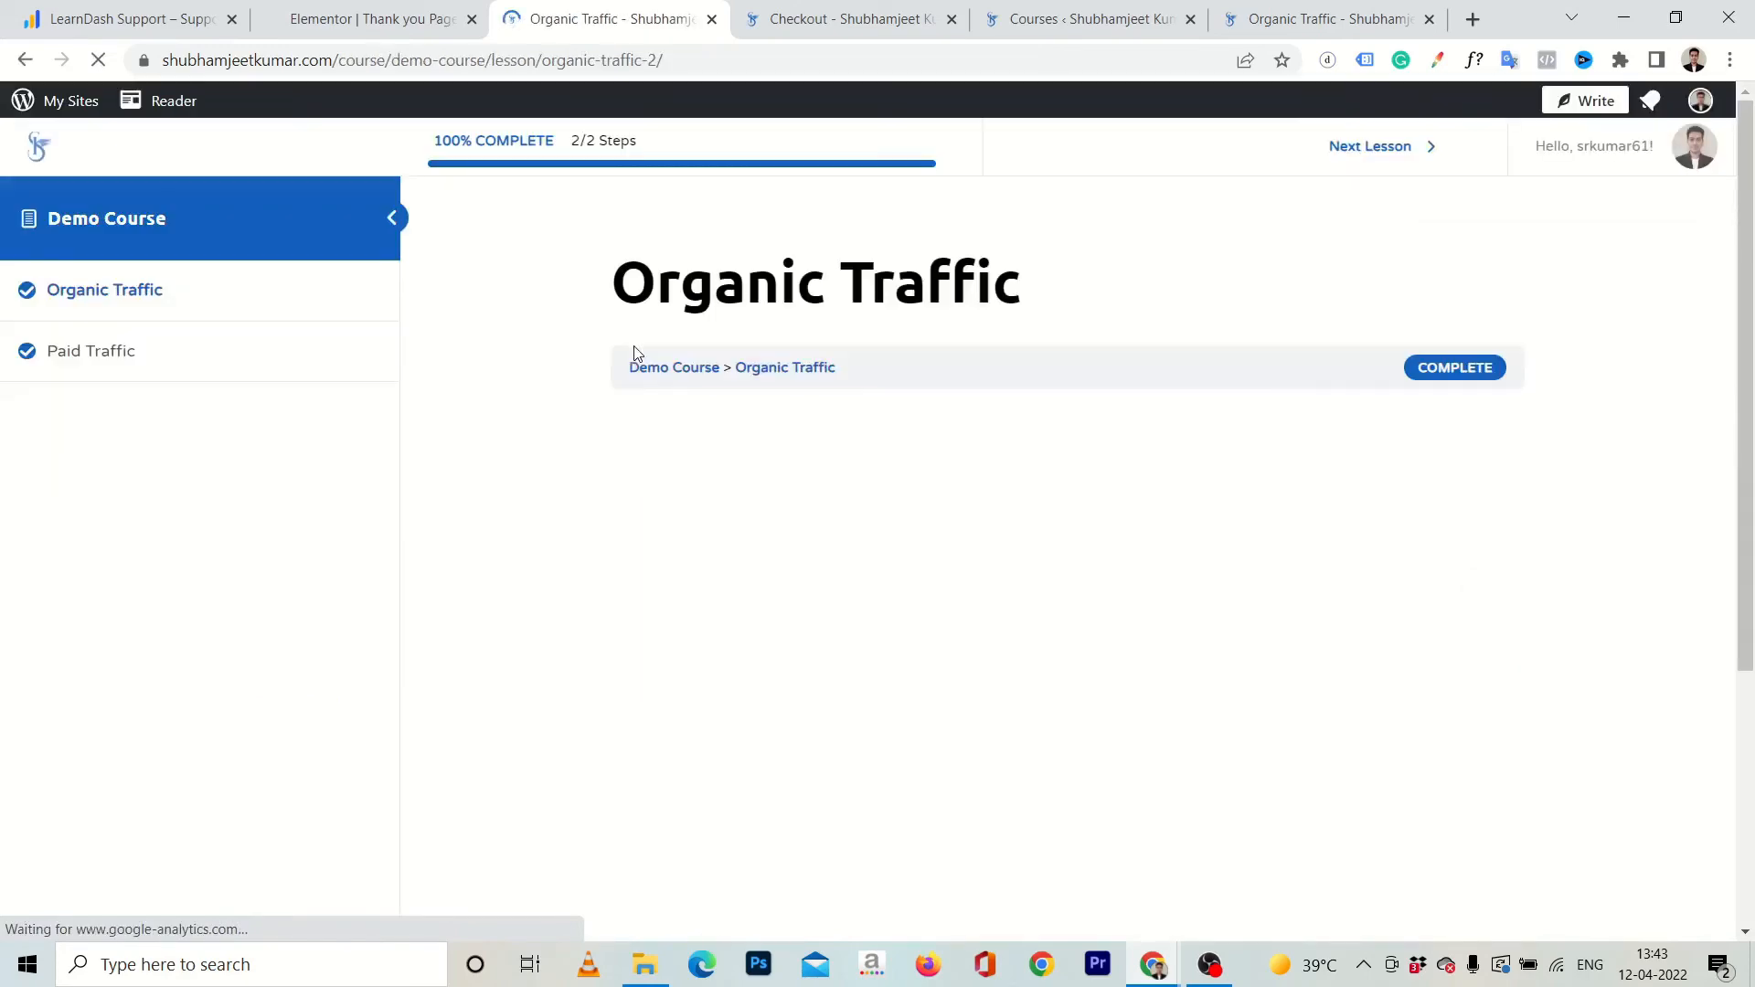
pyautogui.click(712, 19)
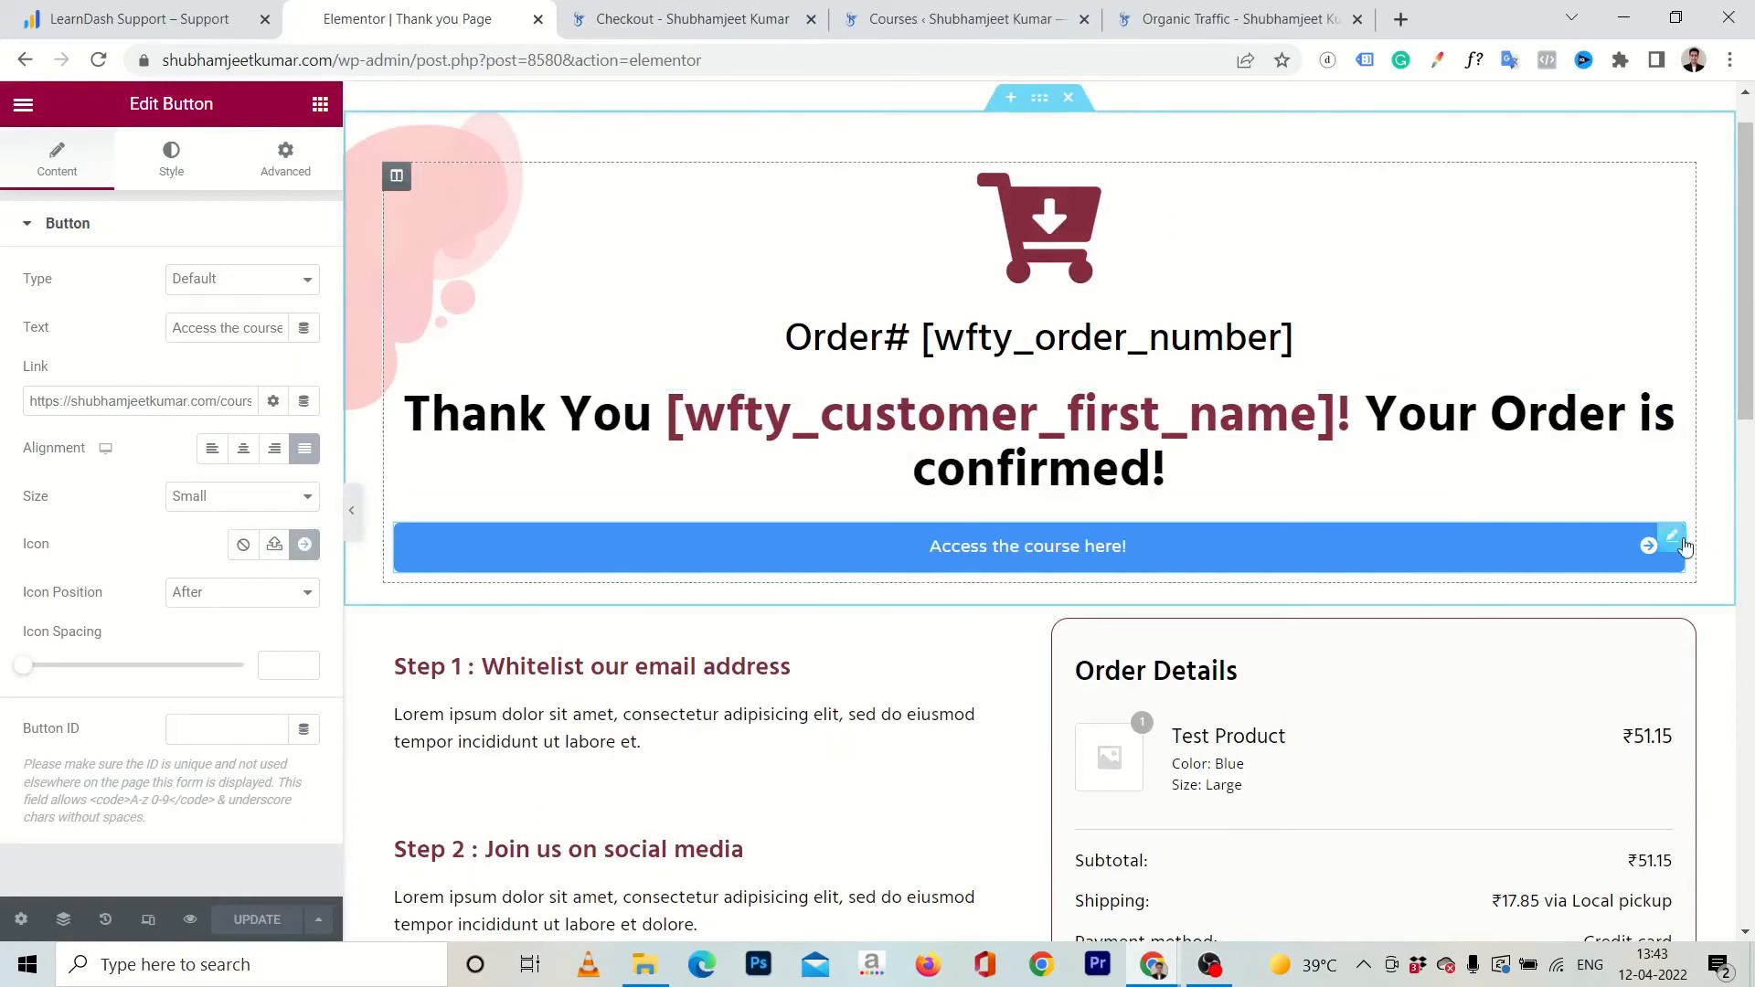
# Set the button's normal-state background to the Primary global color.
pyautogui.click(183, 167)
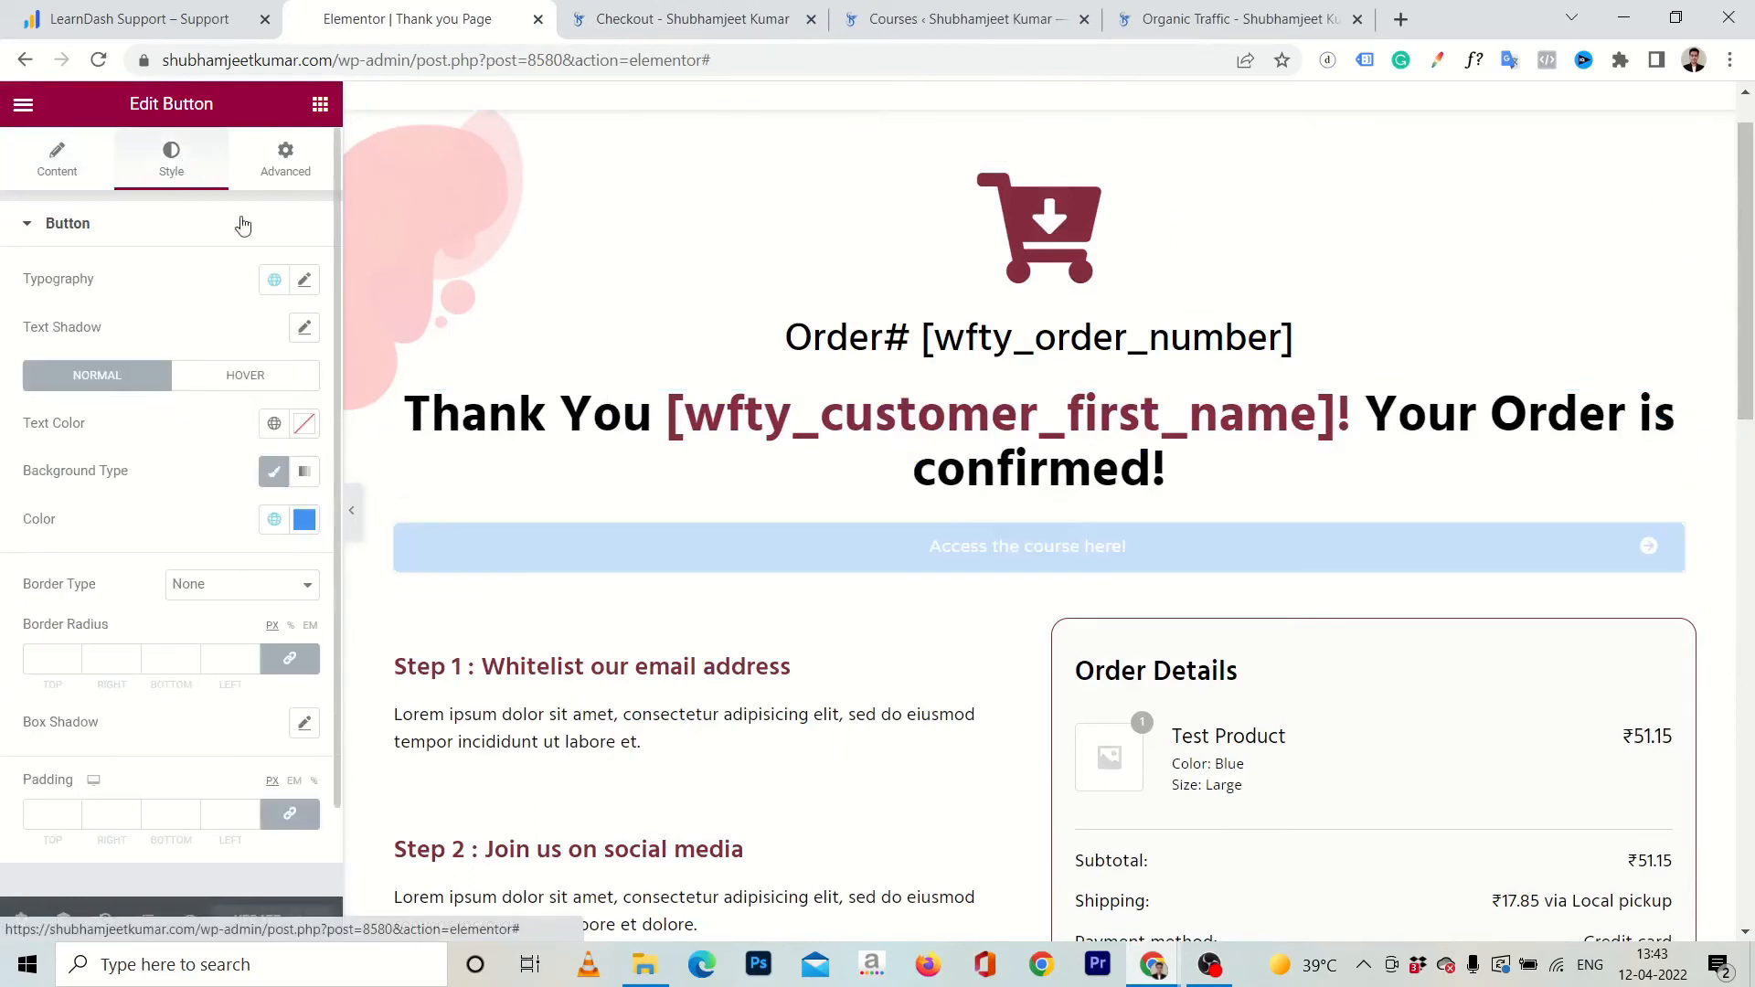
pyautogui.click(247, 384)
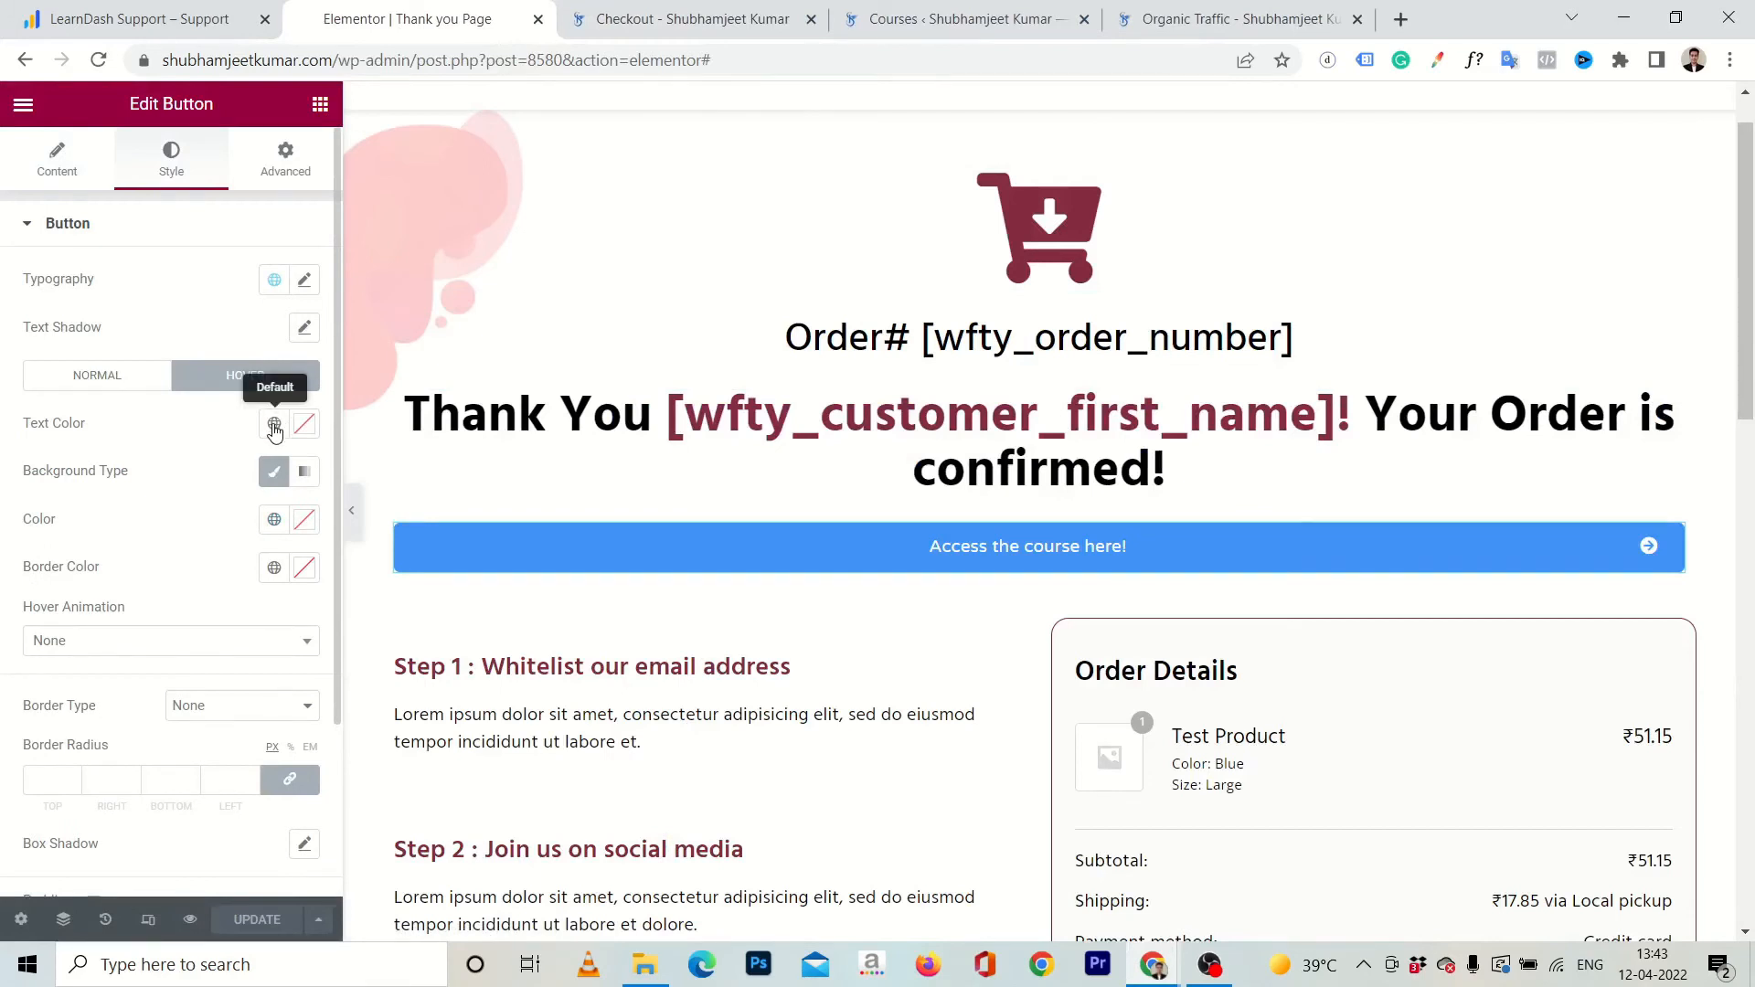
pyautogui.click(96, 374)
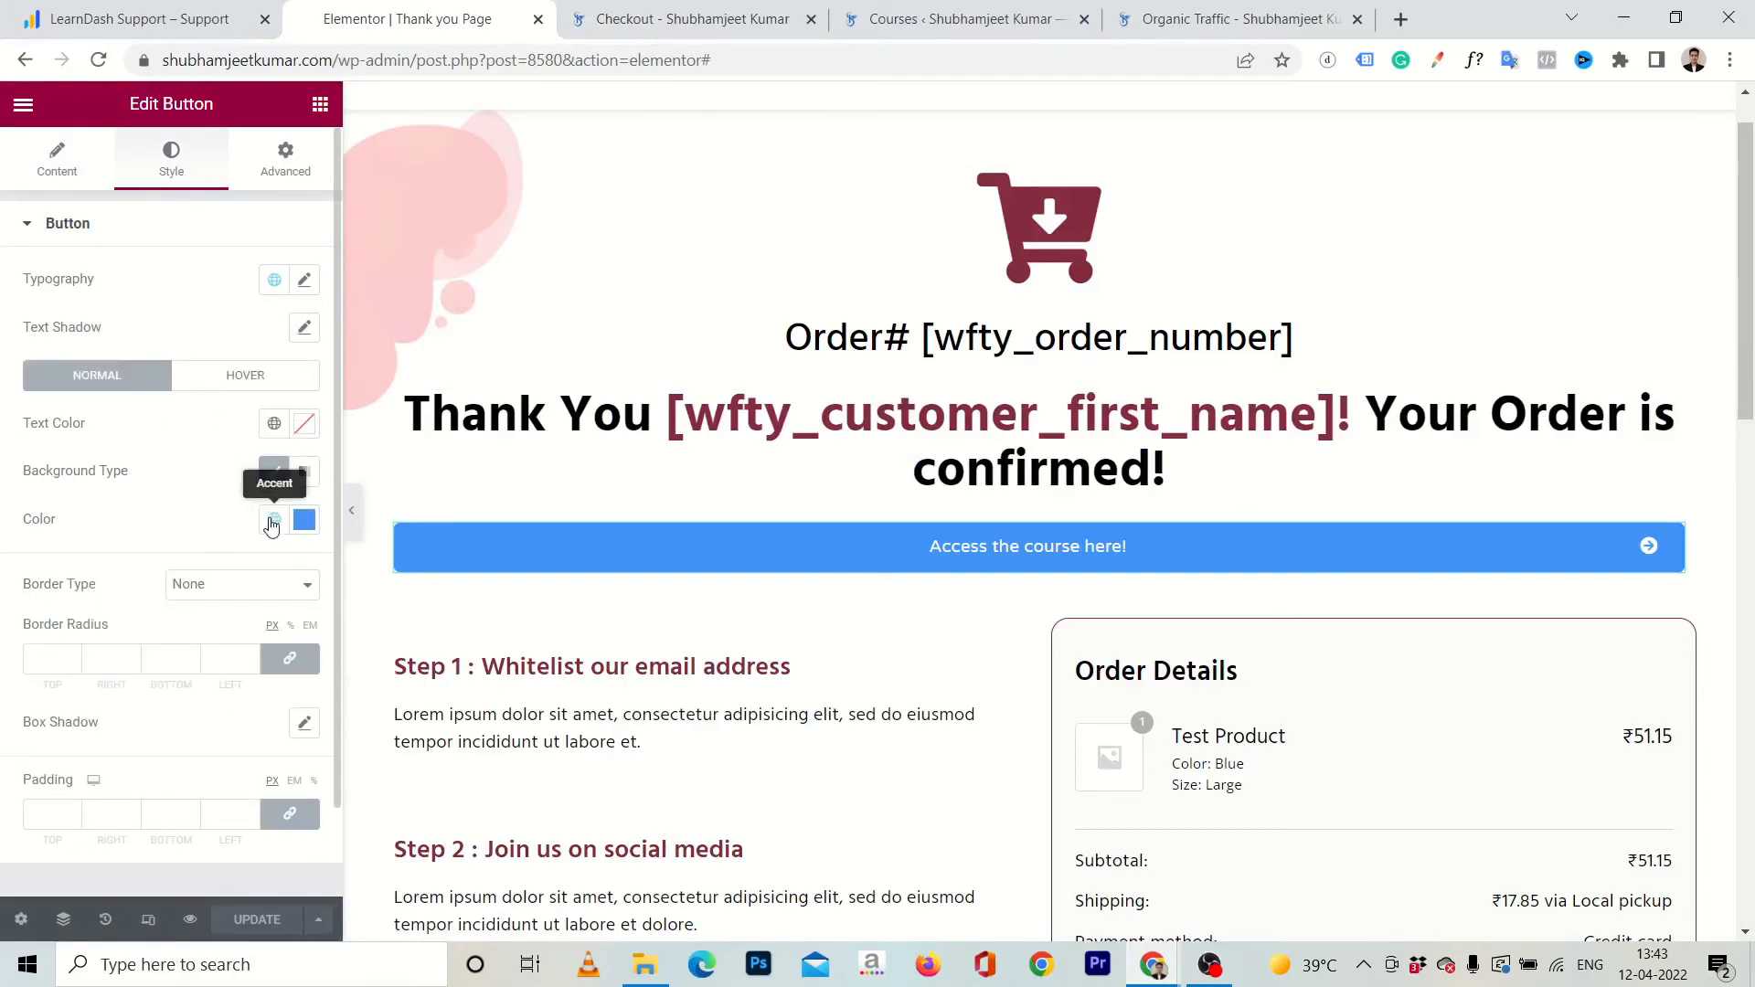
pyautogui.click(273, 523)
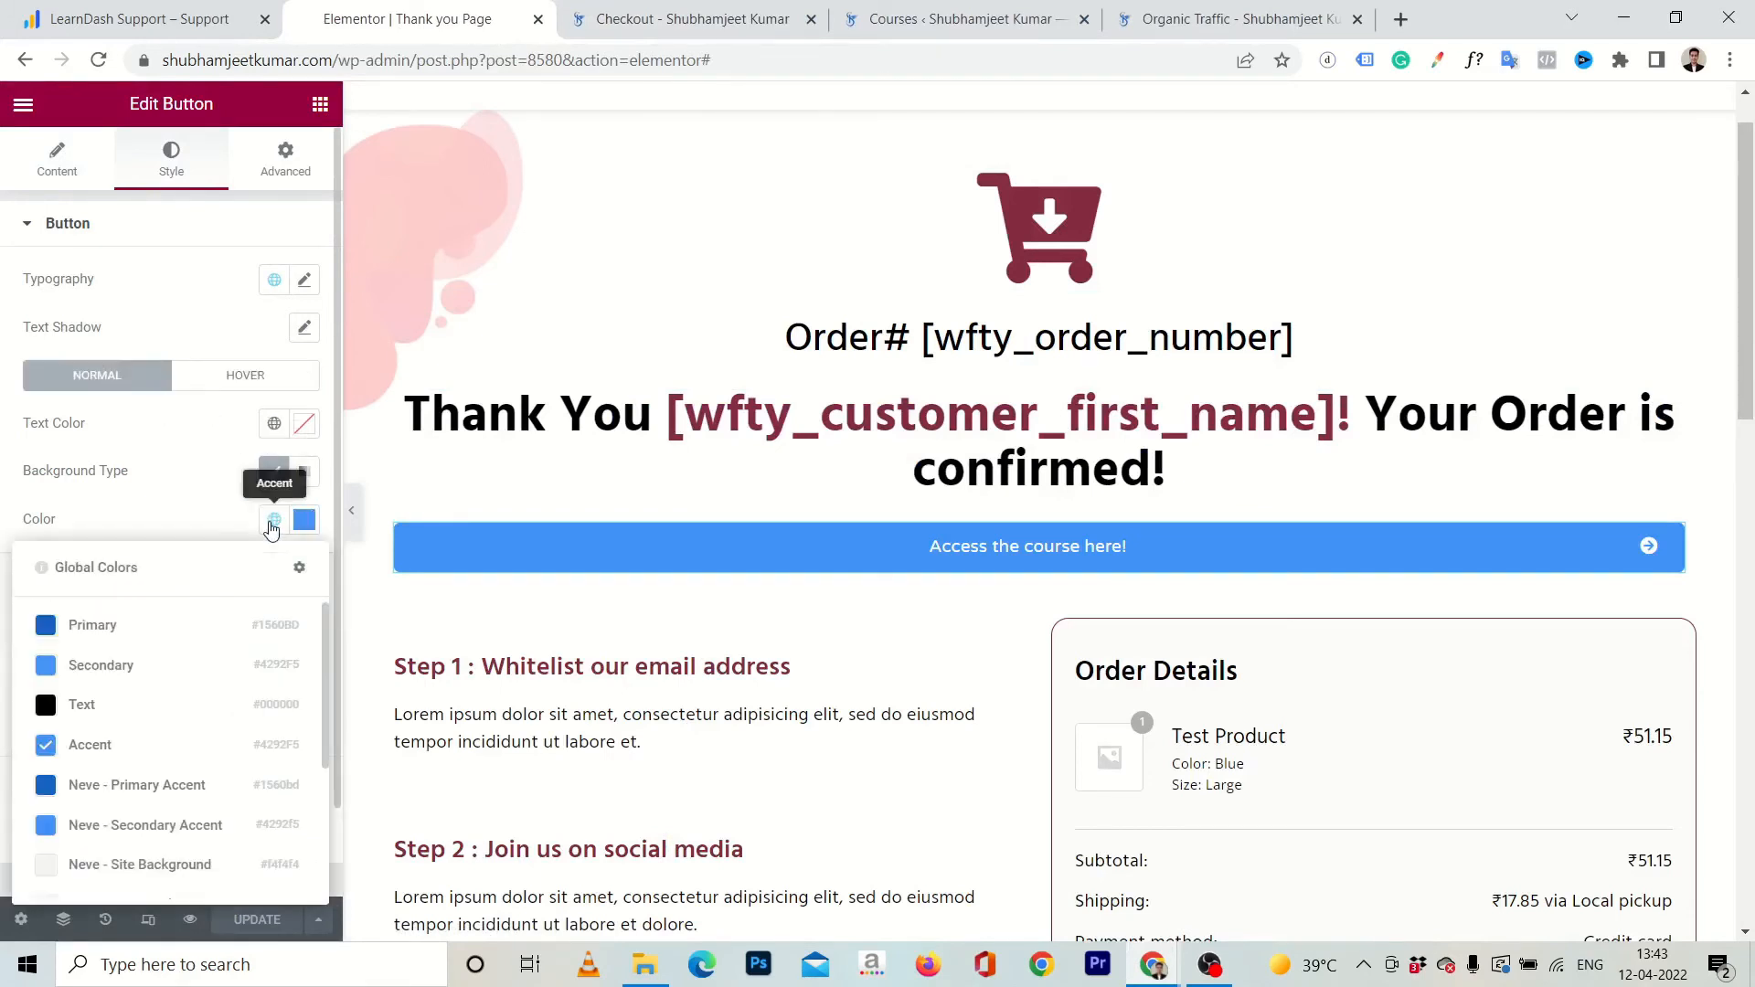
pyautogui.click(73, 629)
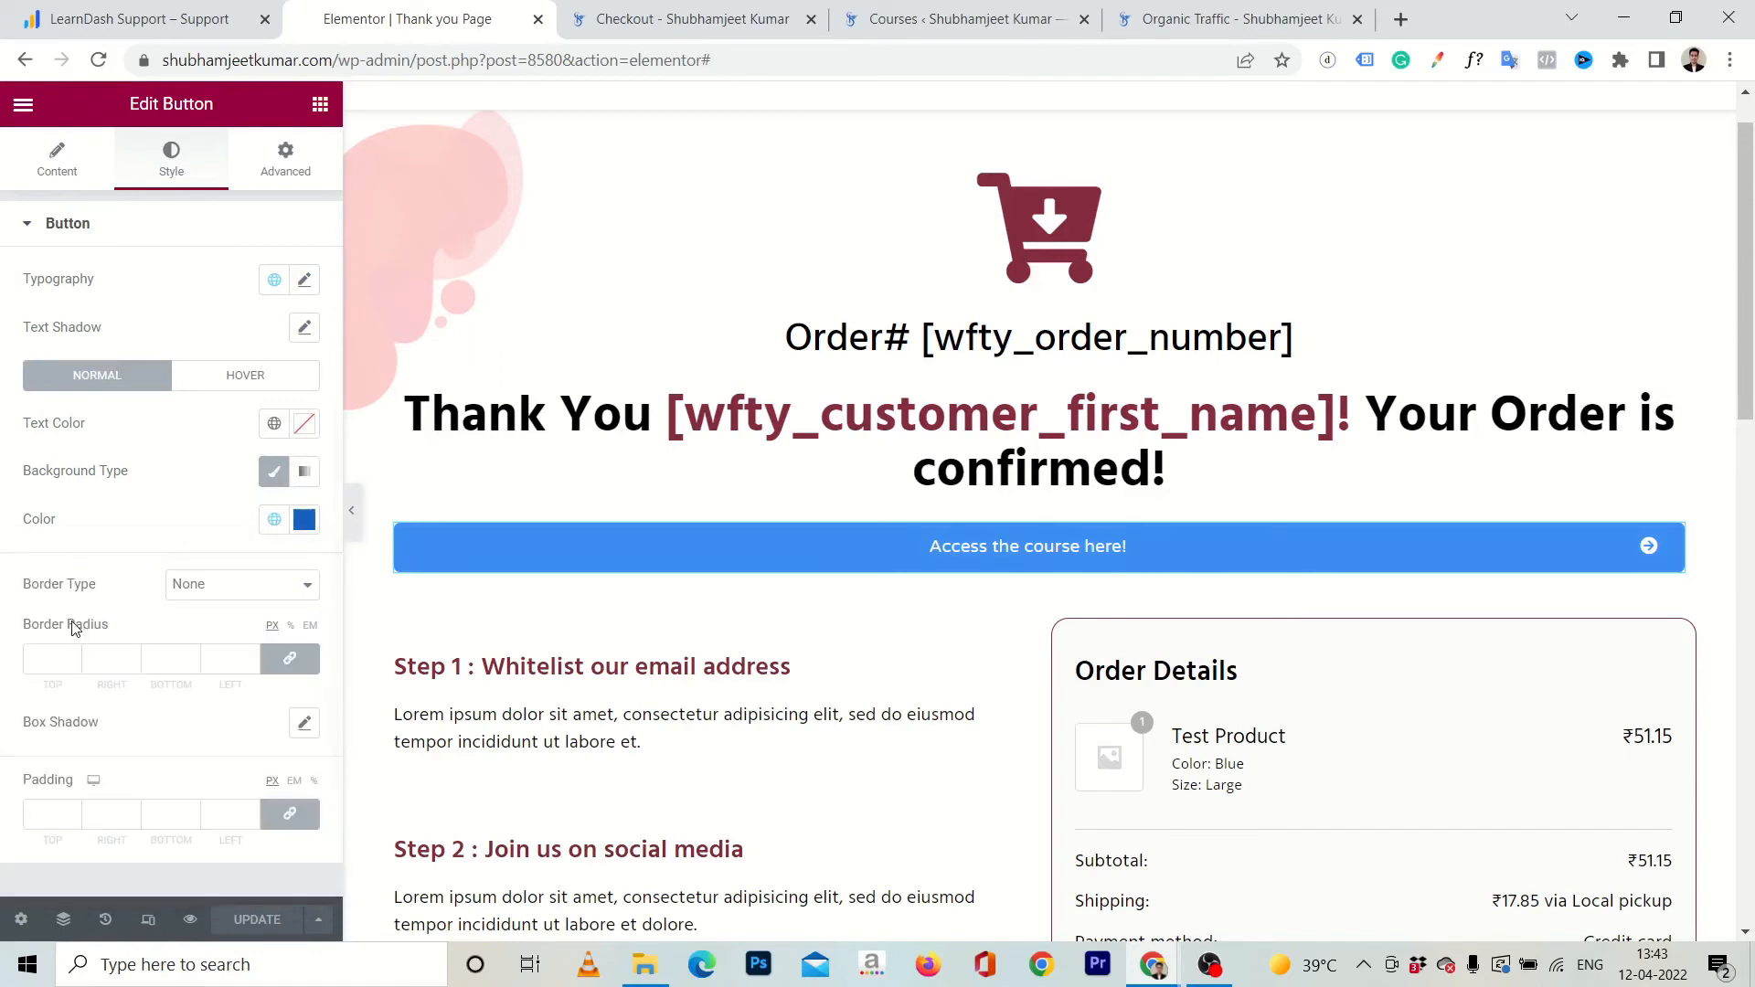
# Set the button's hover-state background to the Secondary global color.
pyautogui.click(249, 378)
pyautogui.click(274, 423)
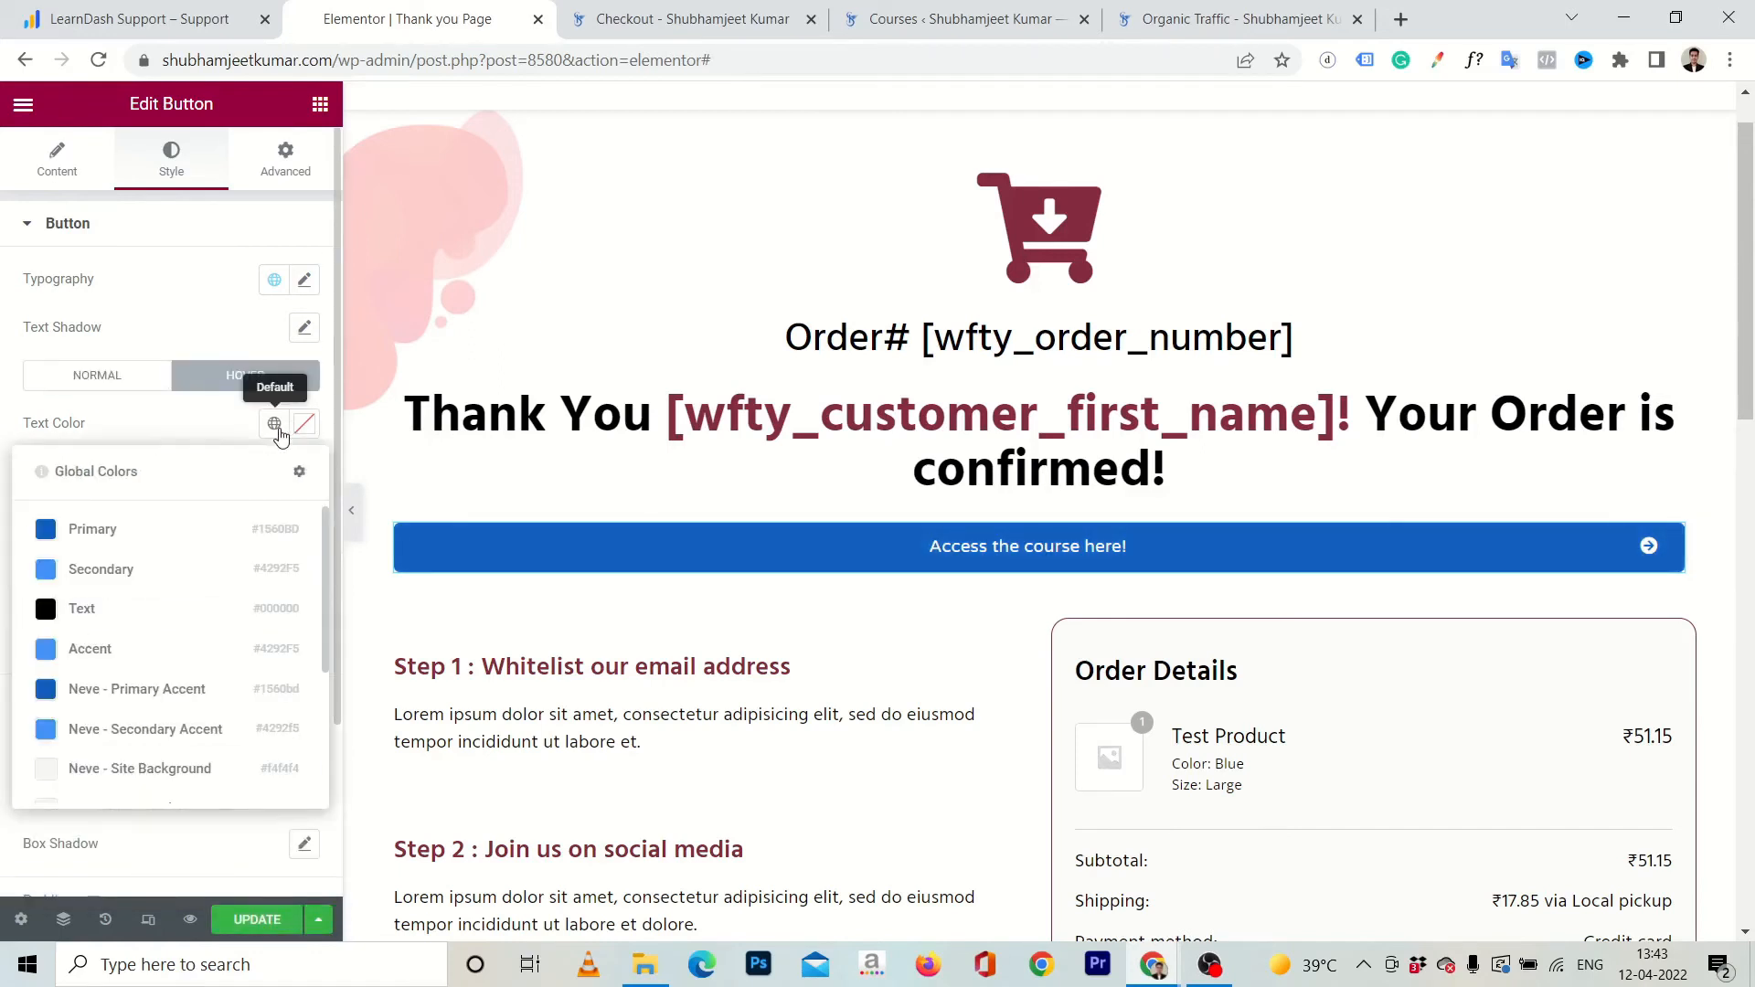
pyautogui.click(195, 426)
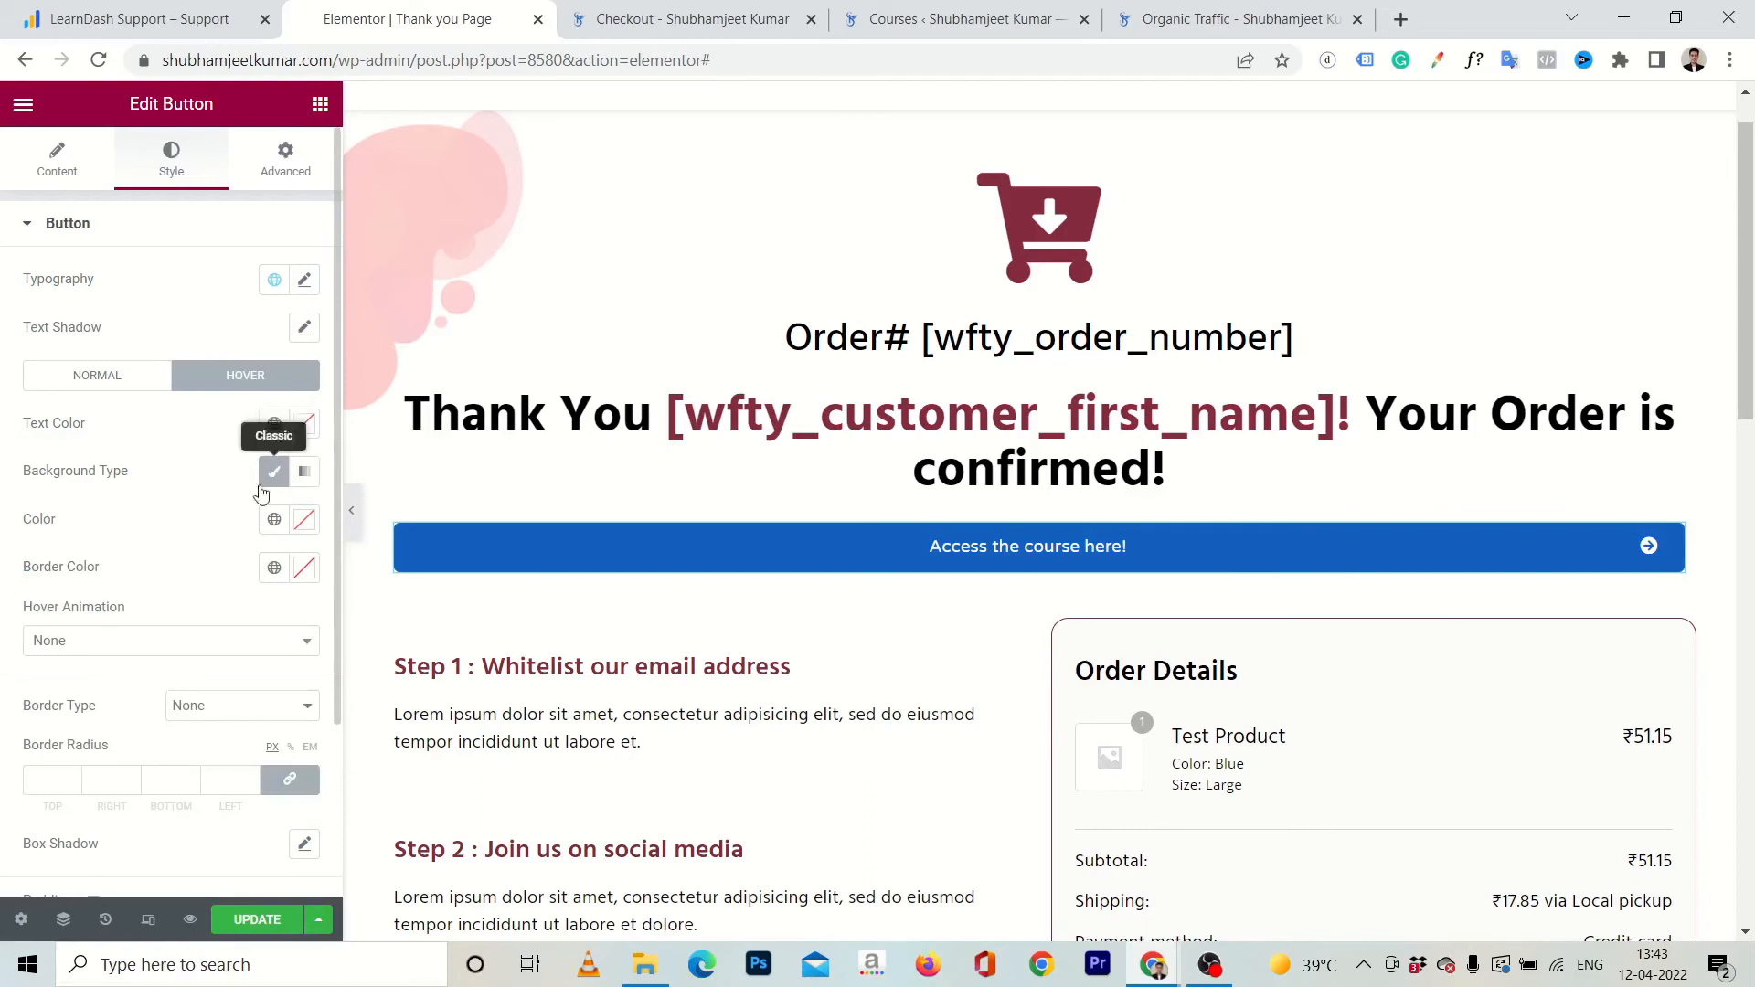
pyautogui.click(271, 518)
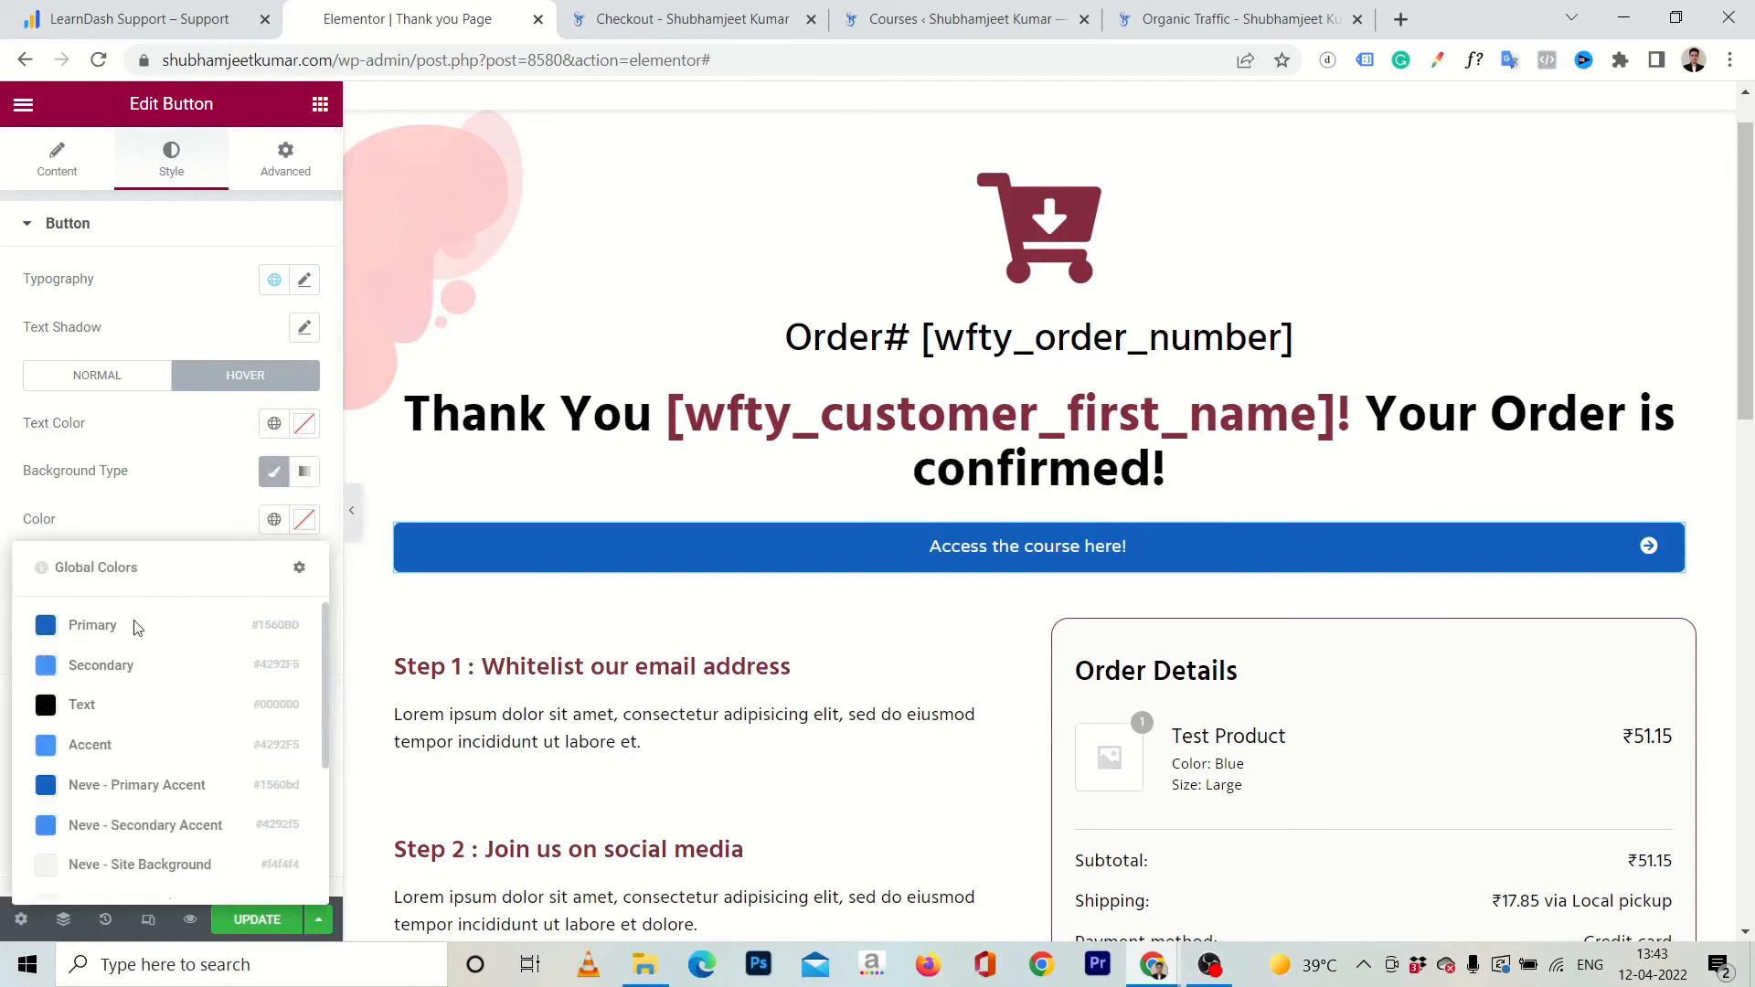
pyautogui.click(100, 676)
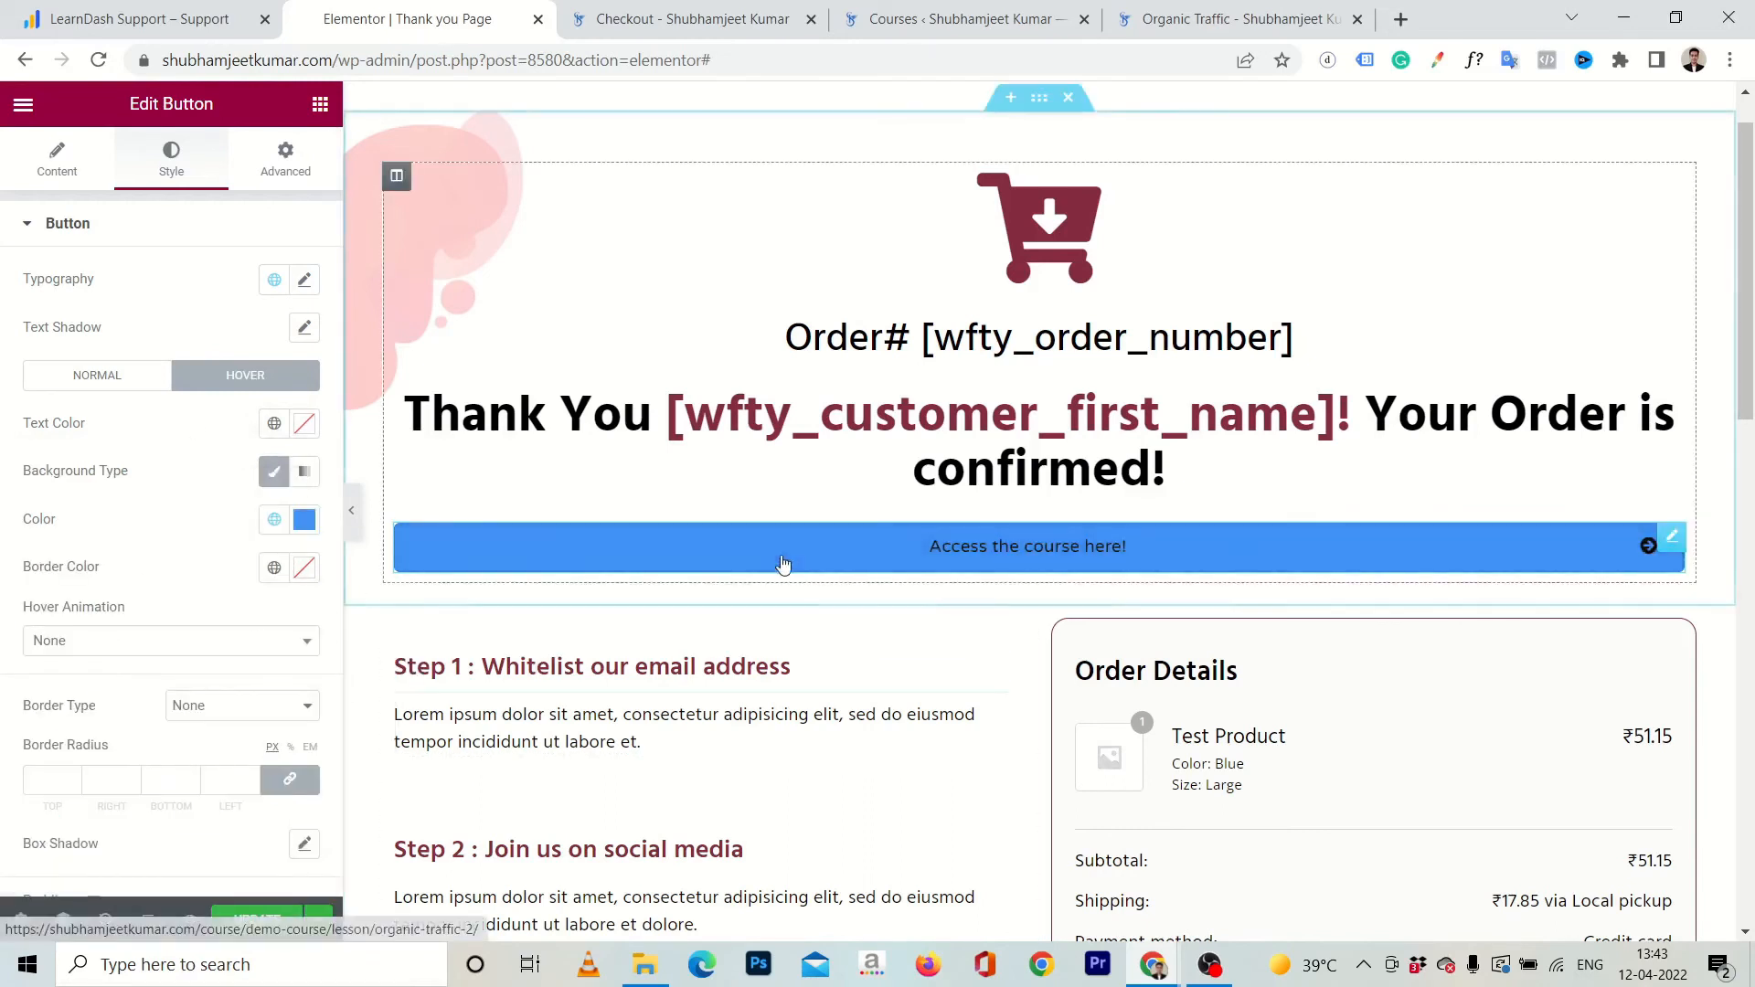
# Set the button's hover-state text color to white.
pyautogui.click(305, 423)
pyautogui.click(47, 536)
pyautogui.moveTo(46, 537); pyautogui.dragTo(5, 469)
pyautogui.click(57, 421)
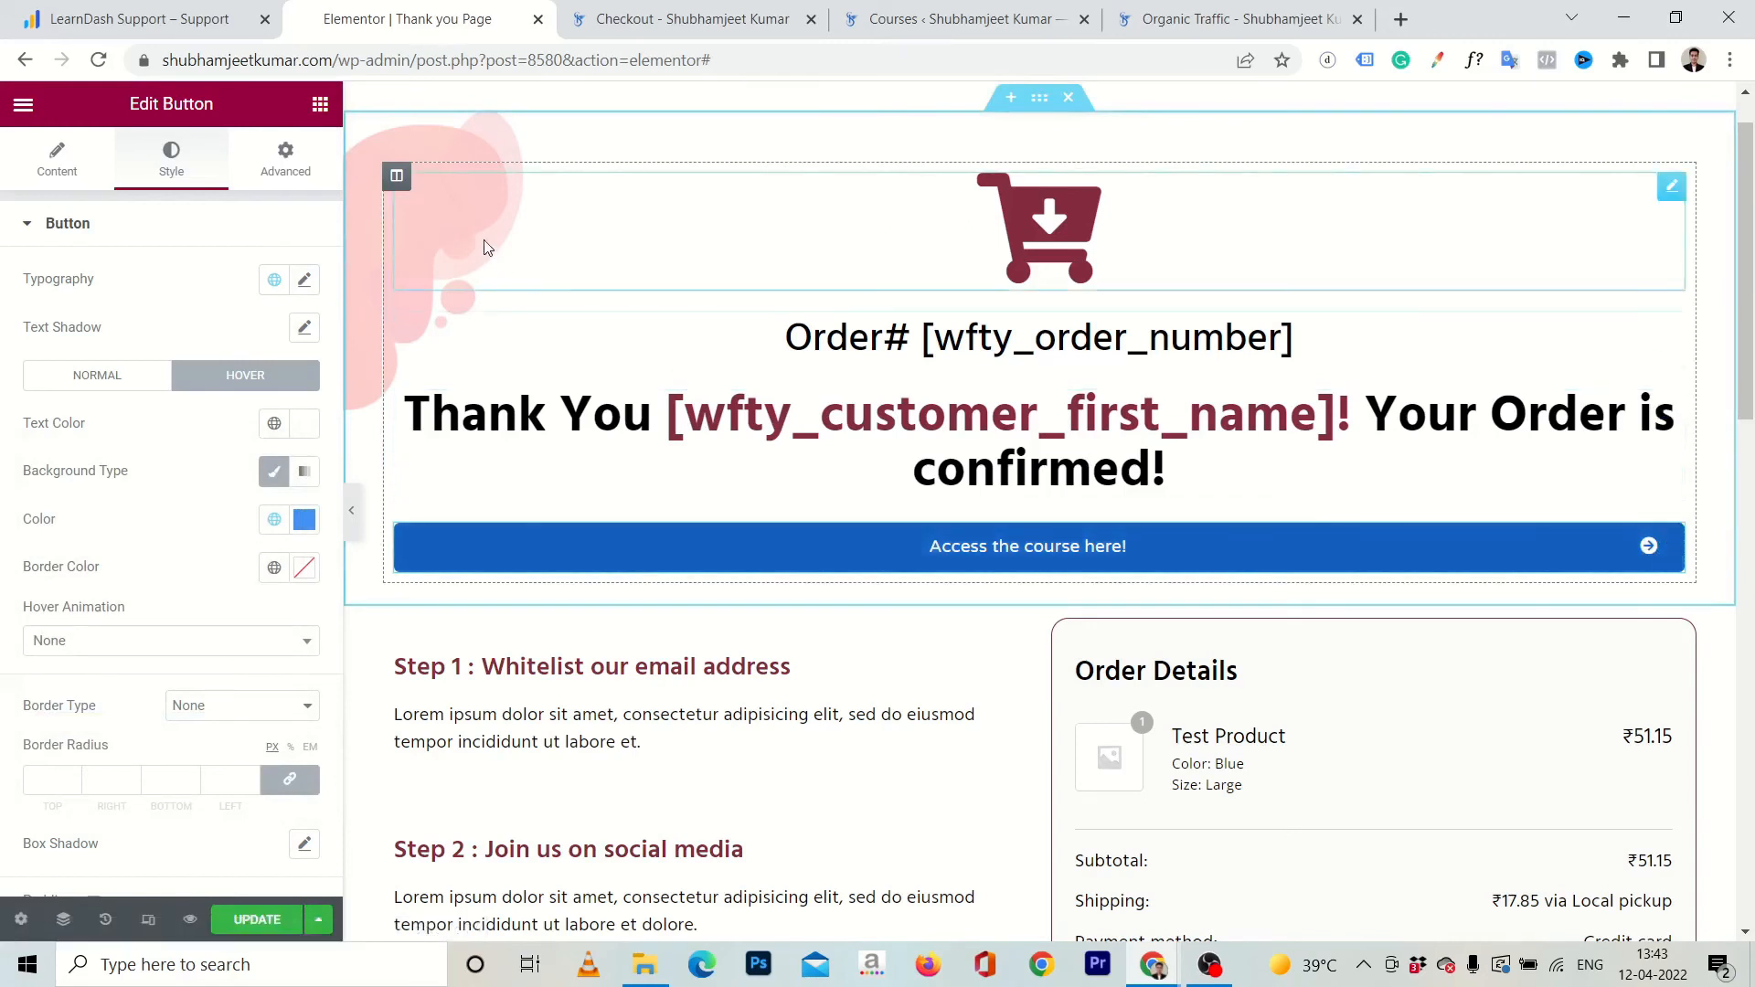
# Set the button typography to uppercase with bold weight and update the thank you page.
pyautogui.click(305, 284)
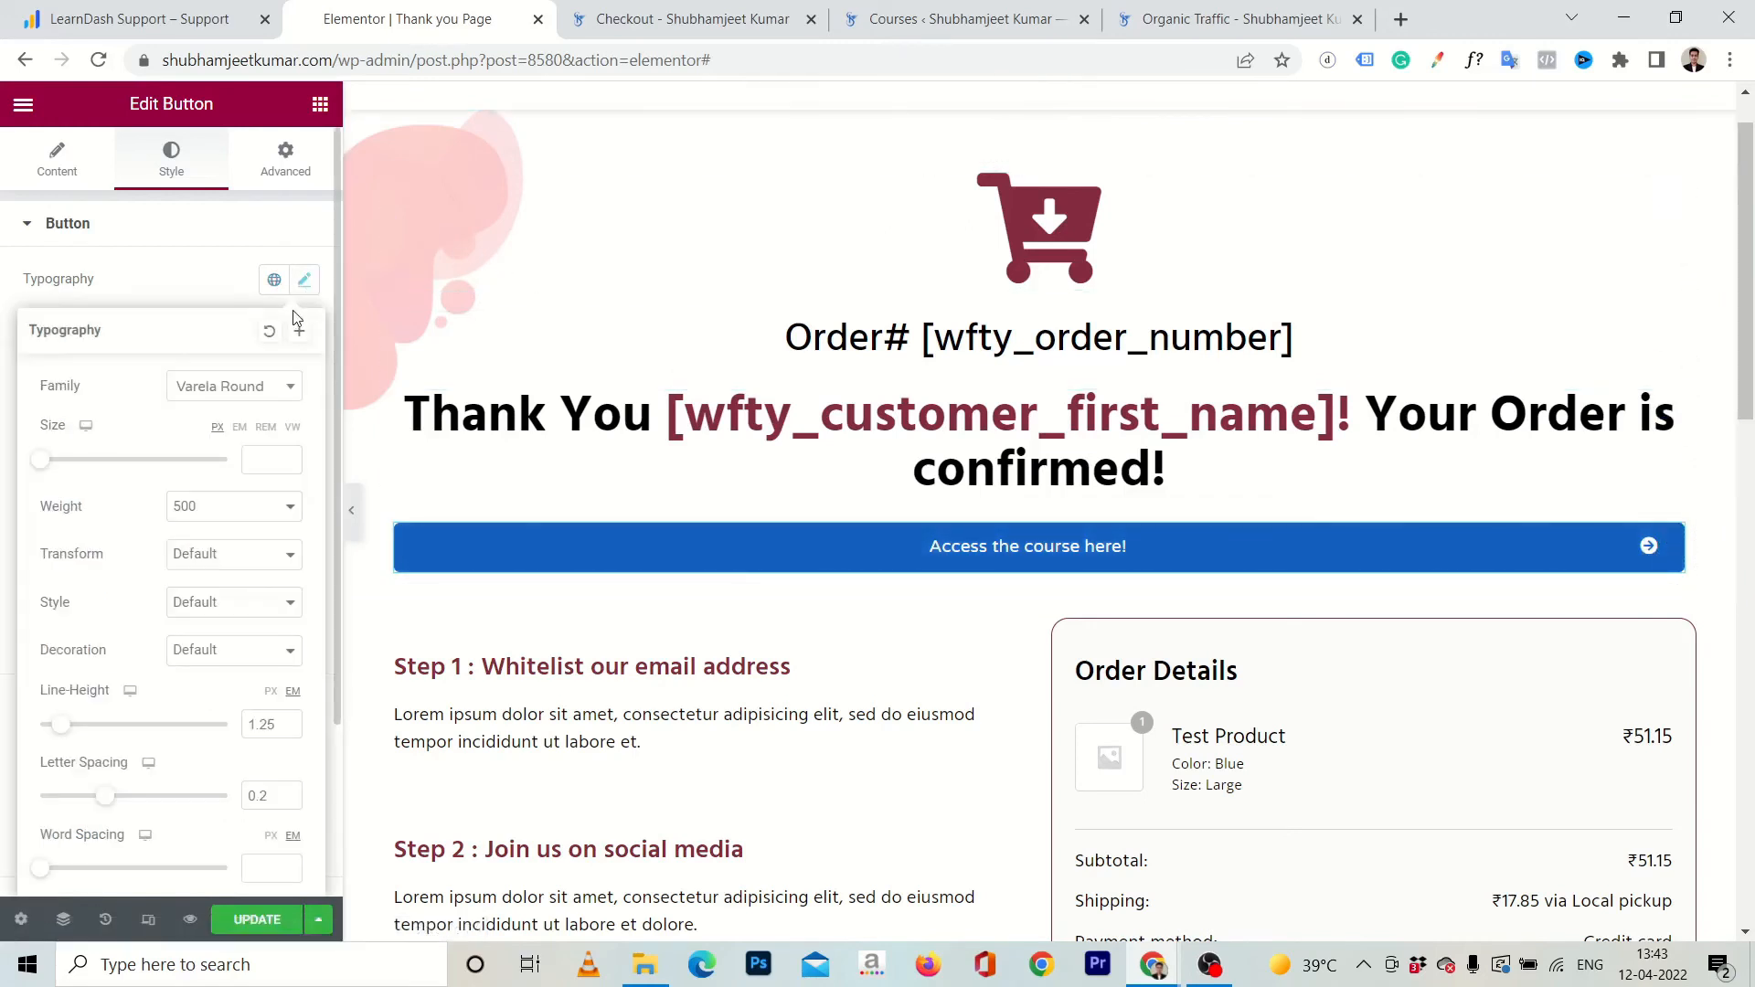
pyautogui.click(243, 558)
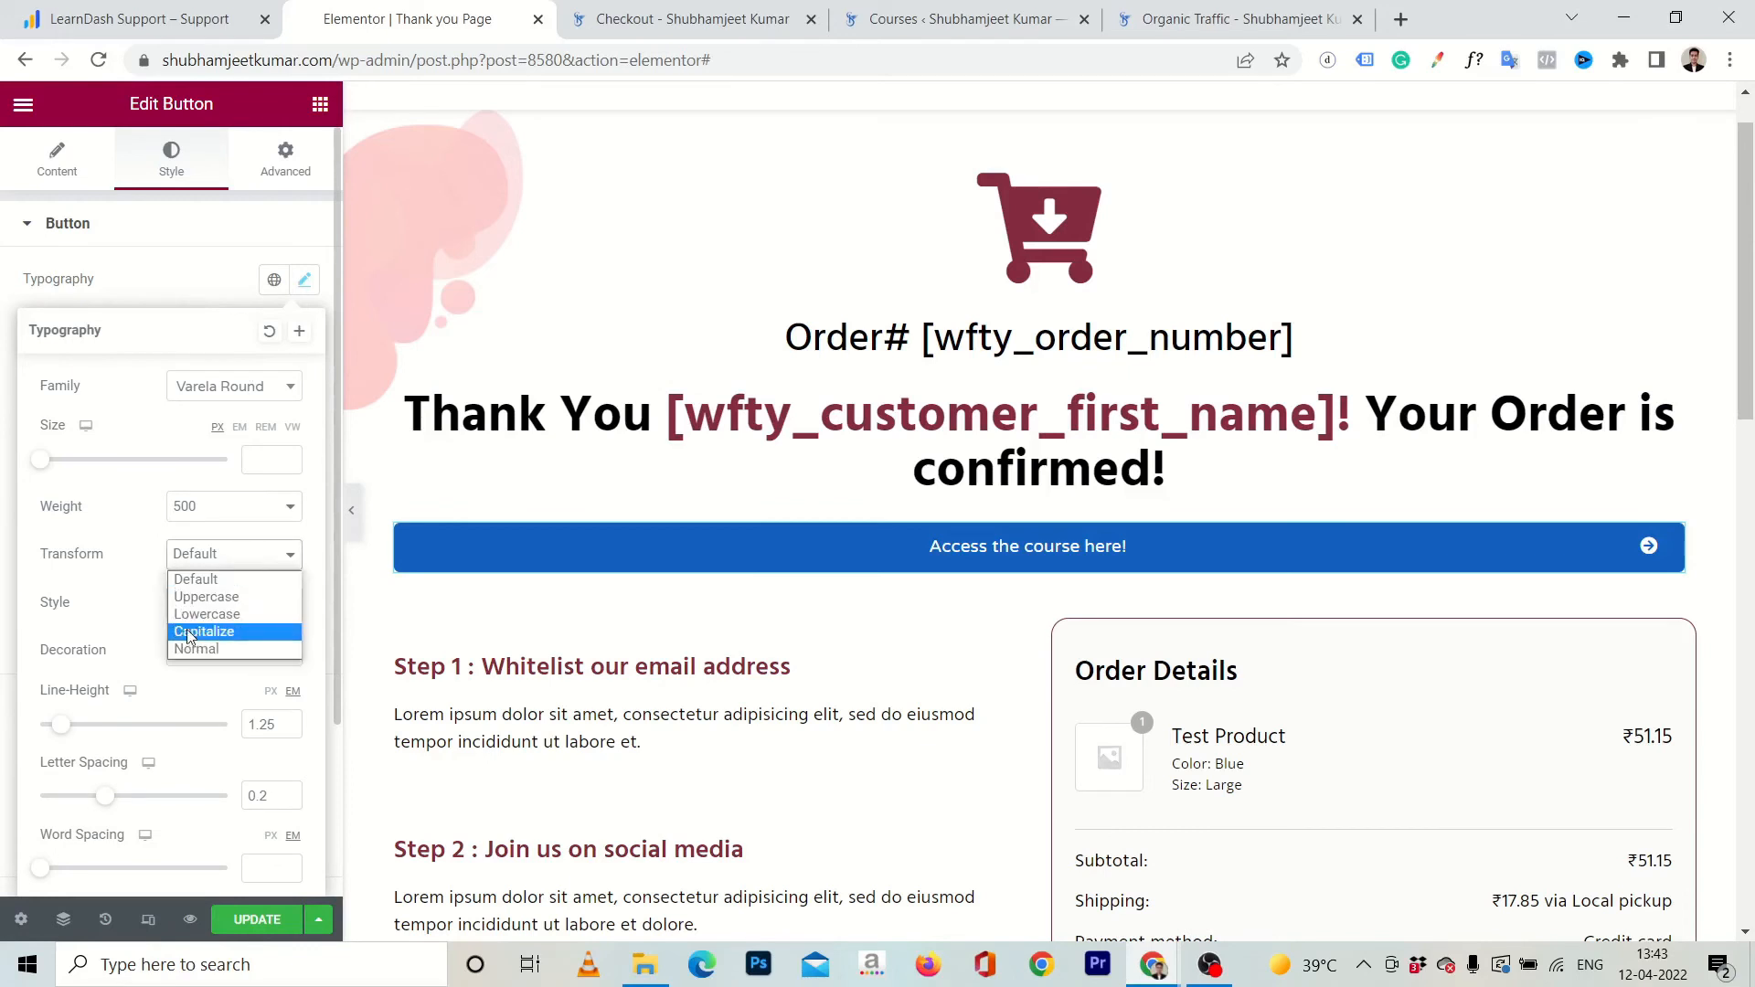
pyautogui.click(192, 596)
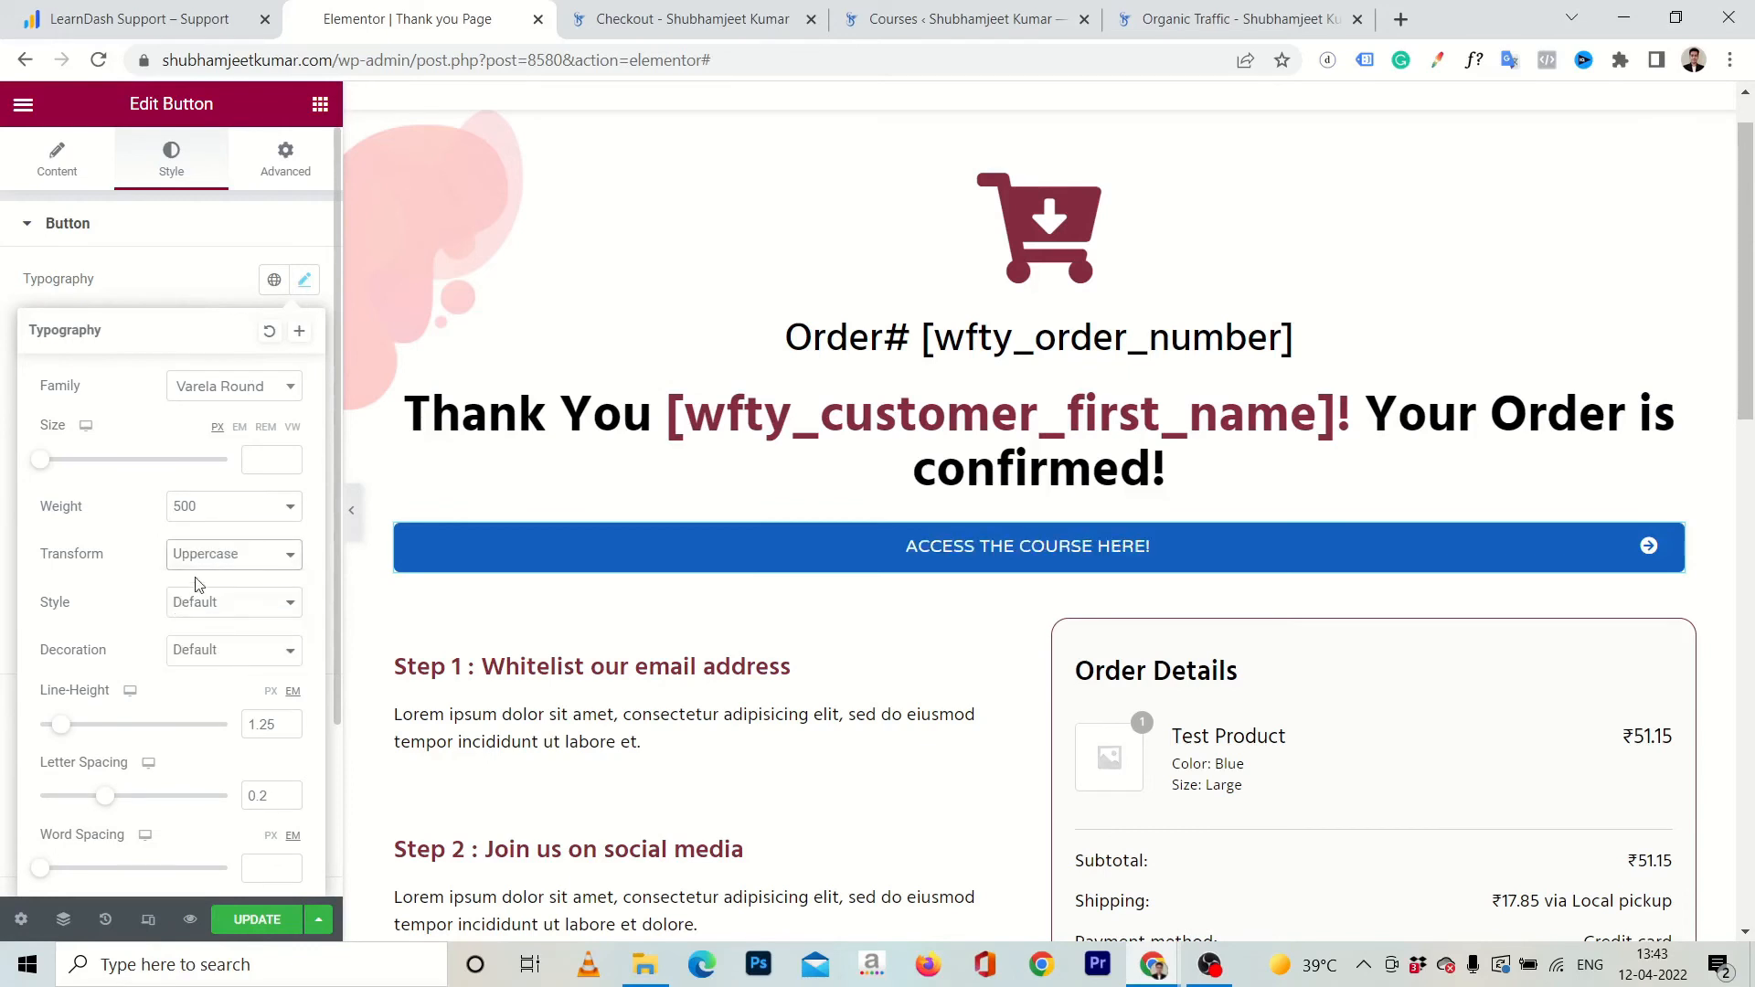
pyautogui.click(254, 518)
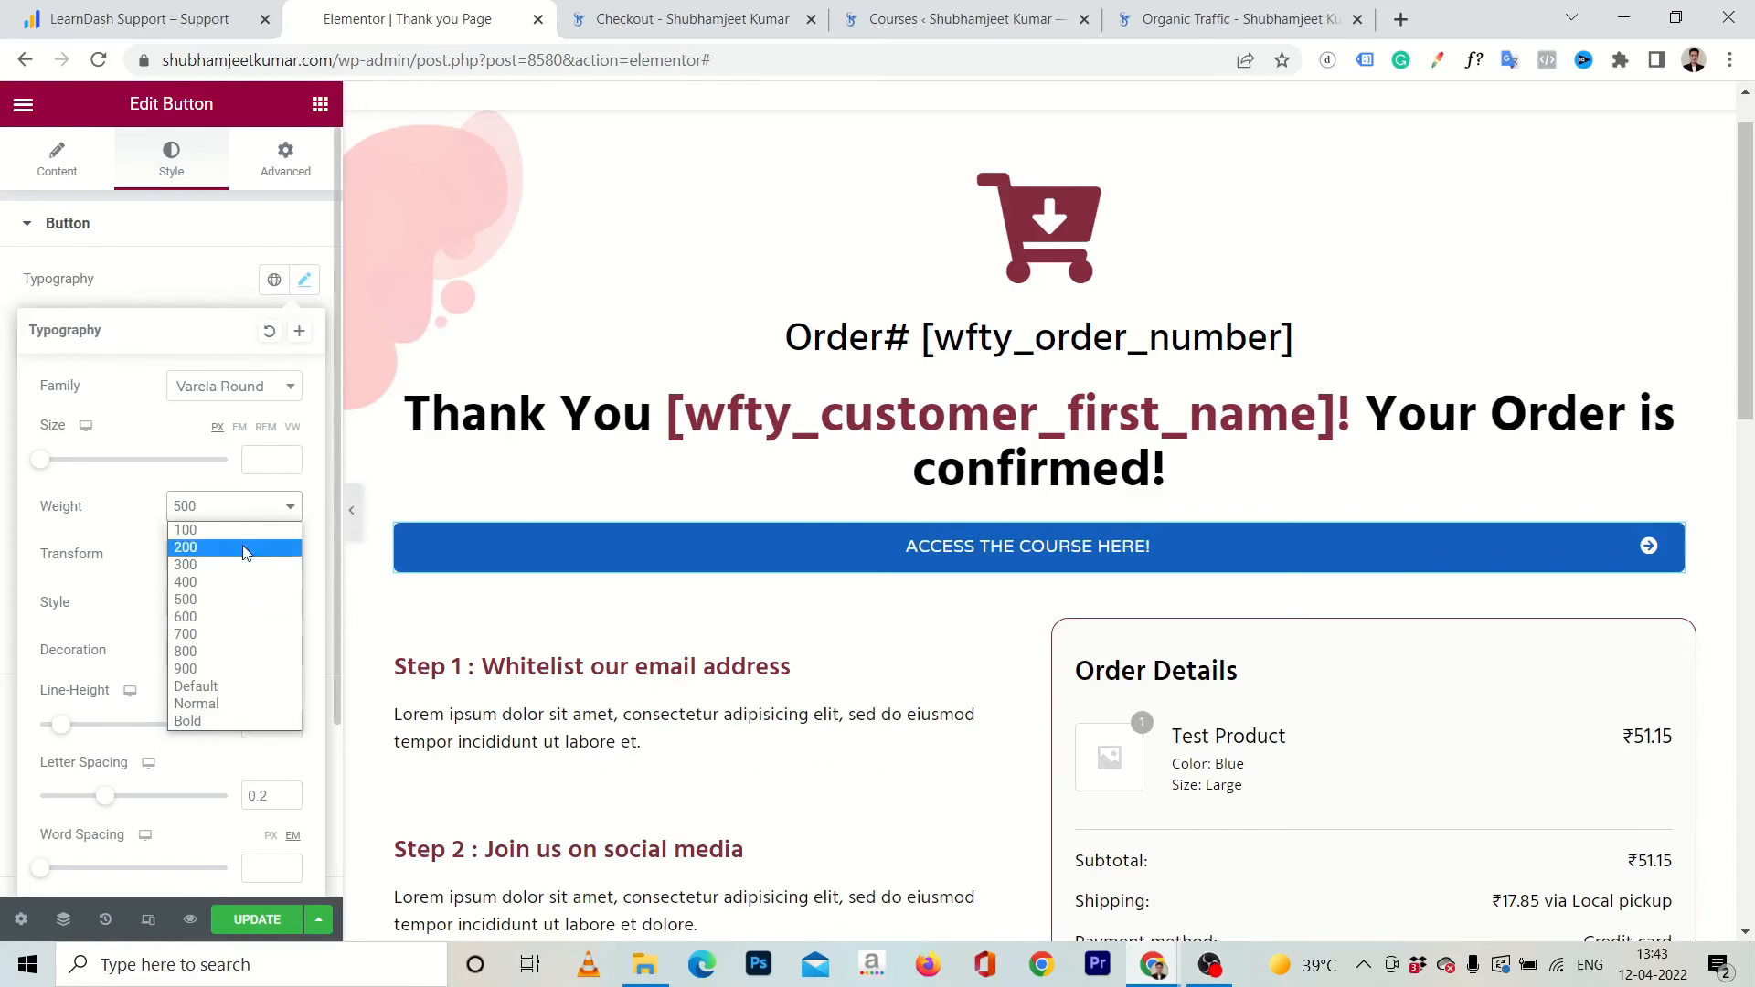
pyautogui.click(196, 716)
pyautogui.click(253, 920)
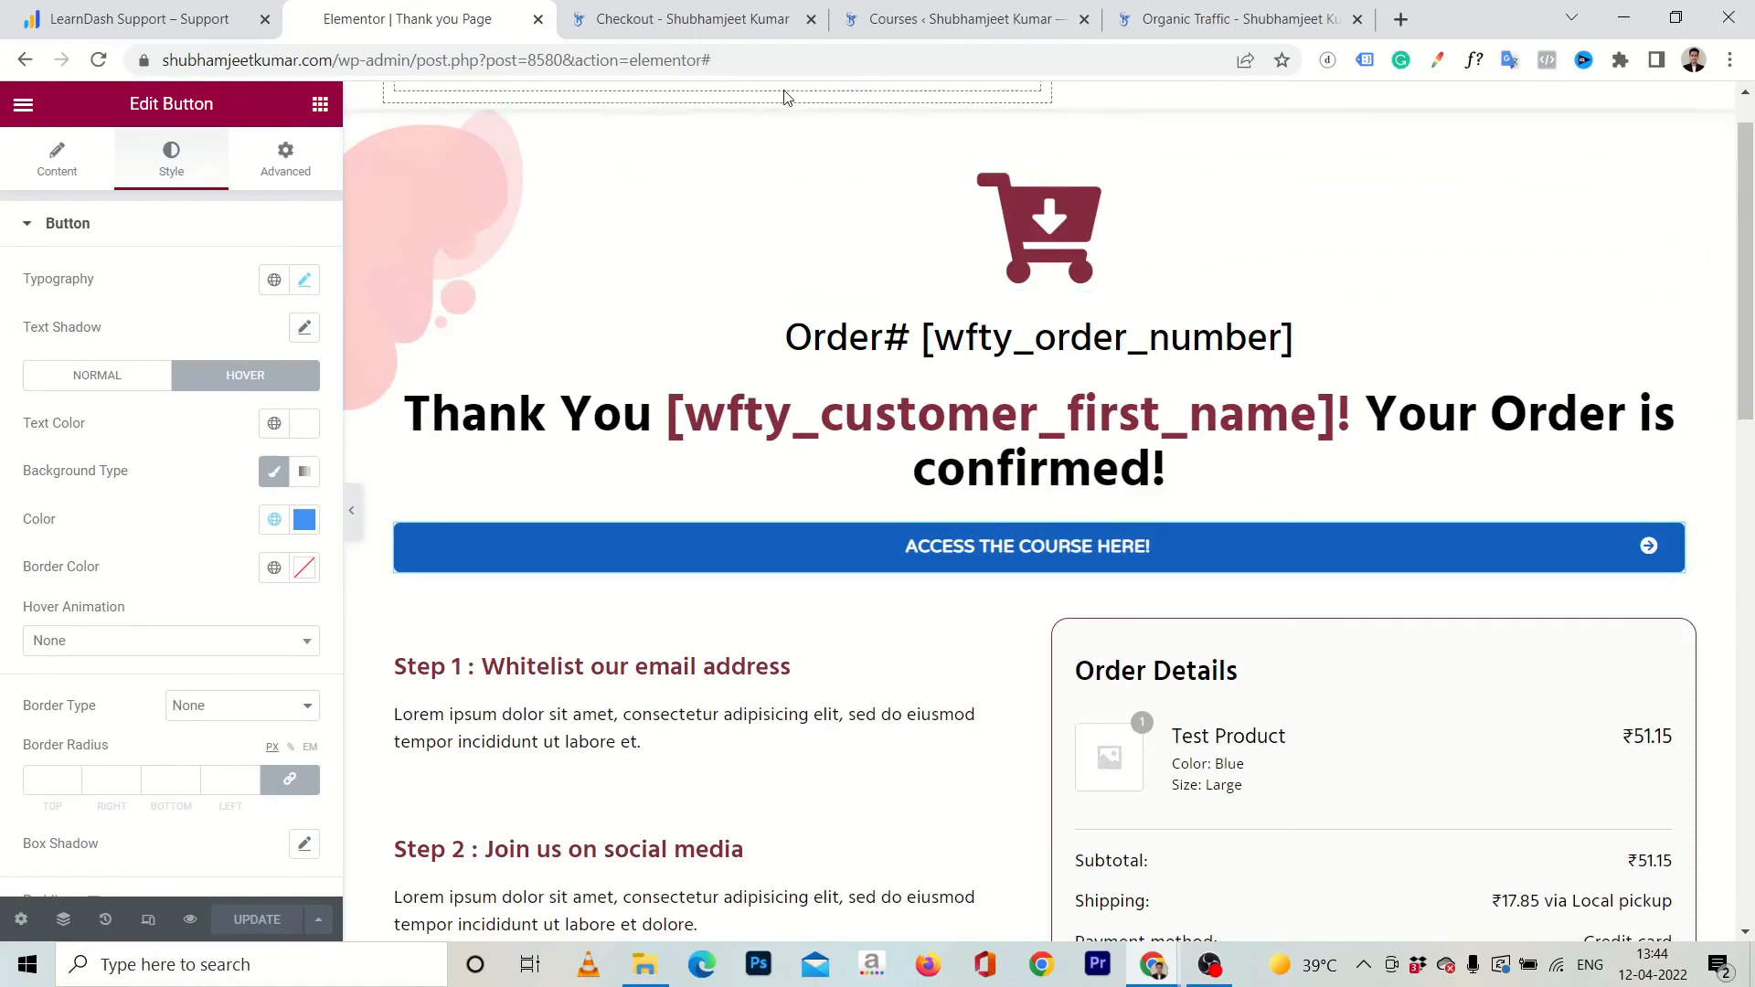
# Open the site's /course-page address in a new incognito window and bring the Demo Course card into view.
pyautogui.click(684, 13)
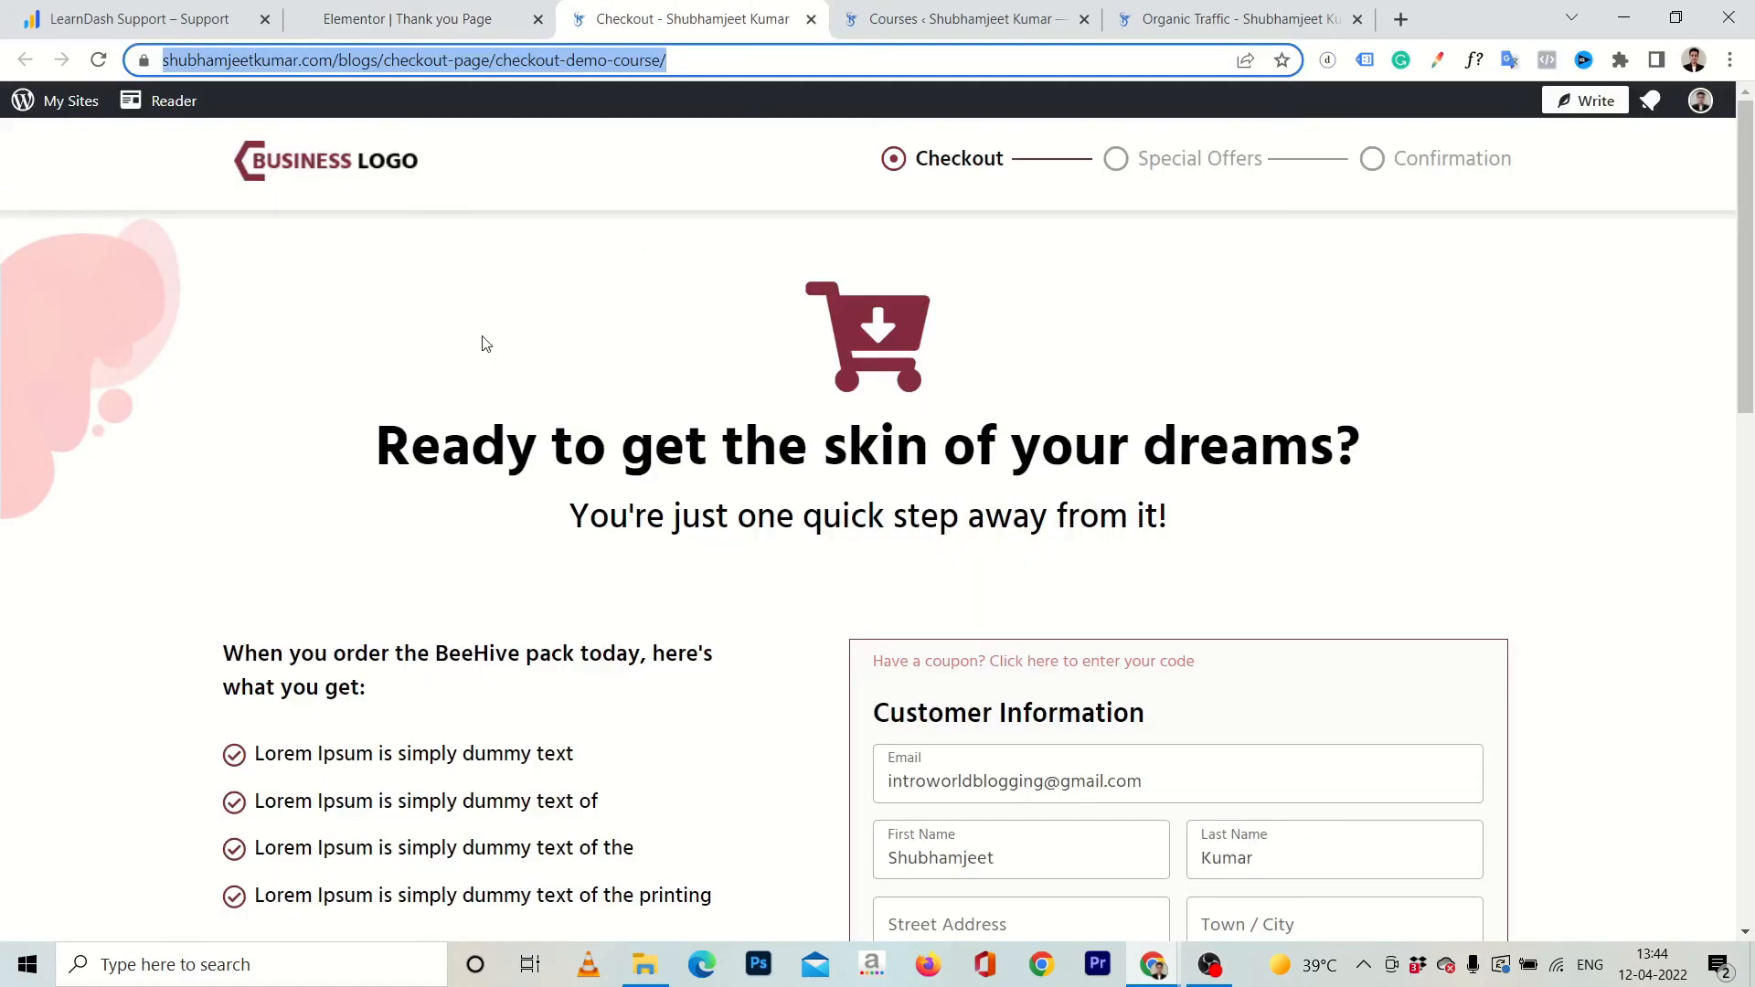
pyautogui.hotkey('ctrl', 'shift', 'n')
pyautogui.write('shubhamjeetkumar.com')
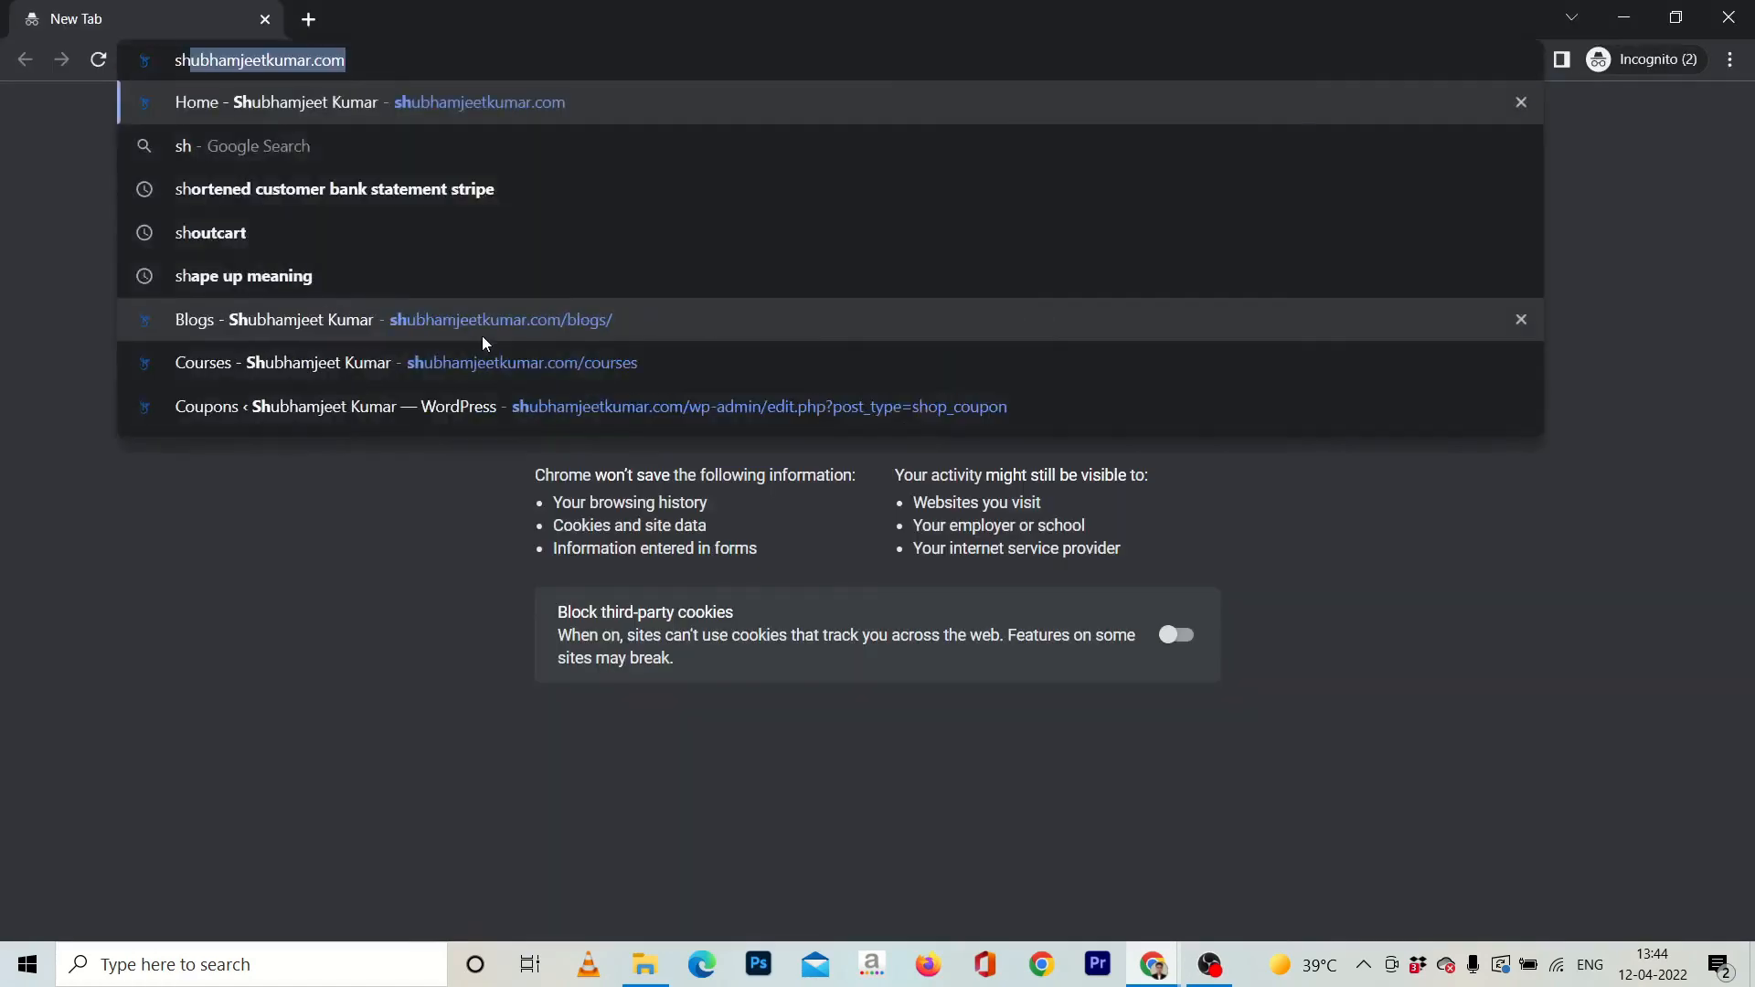
pyautogui.press('Right')
pyautogui.write('/c')
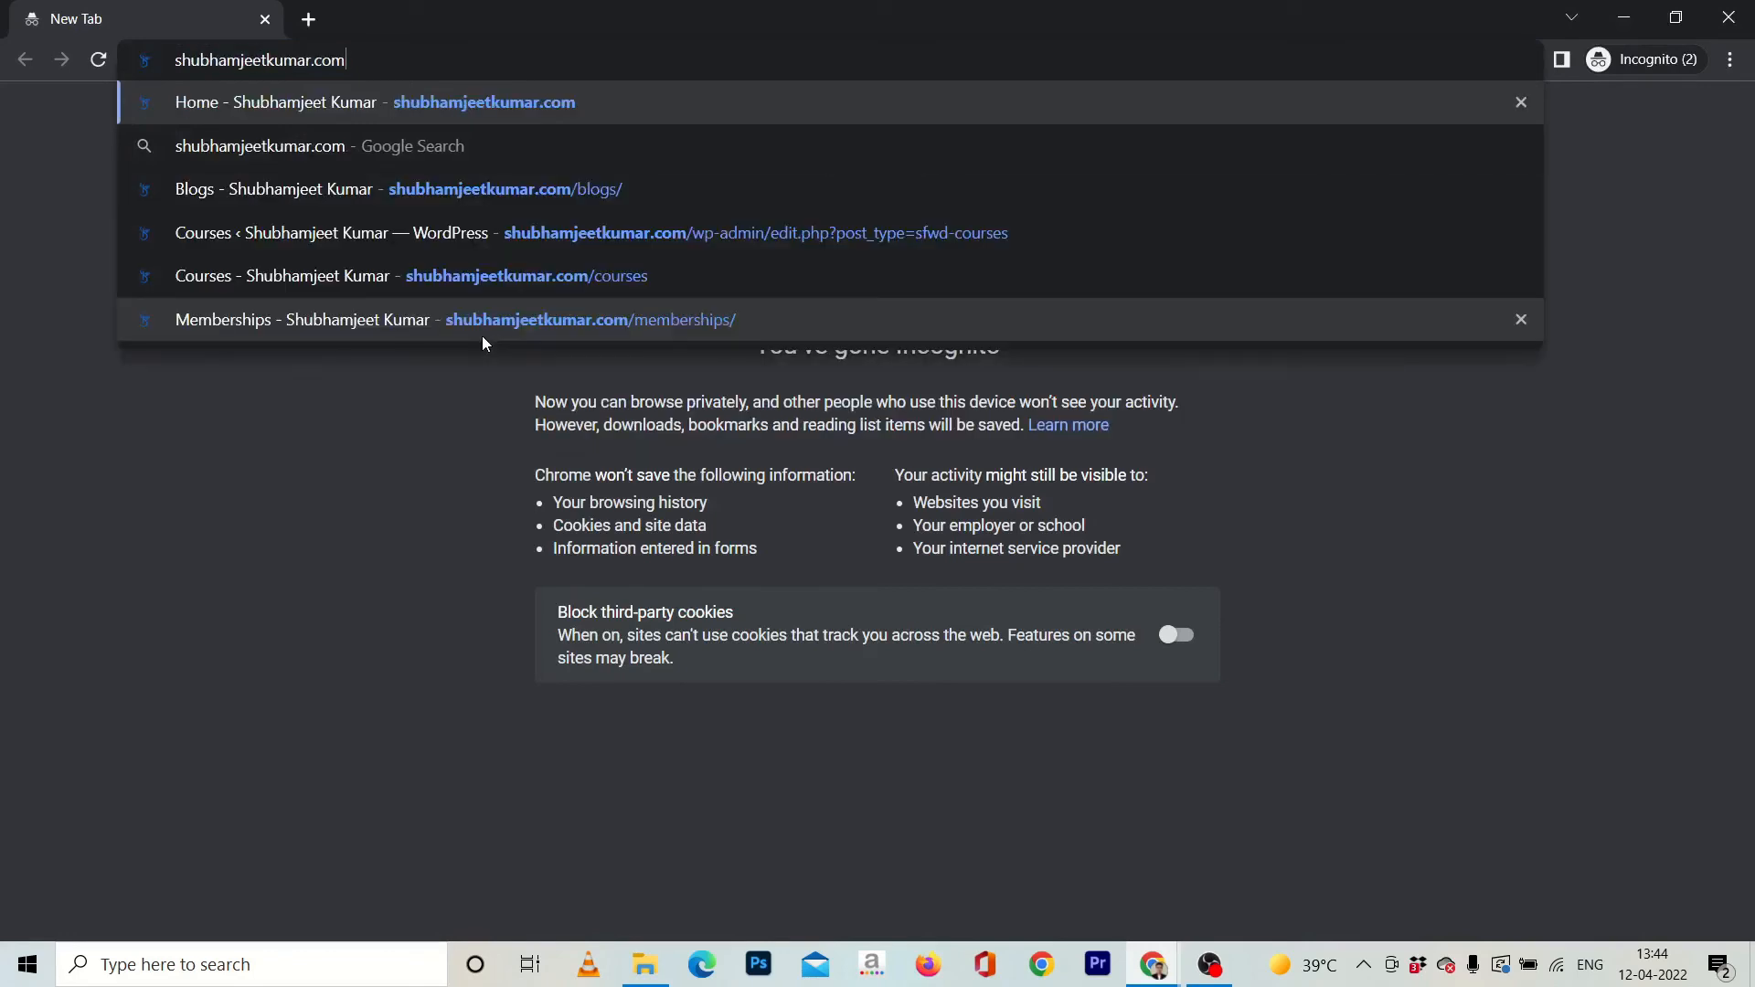
pyautogui.write('ourse-page')
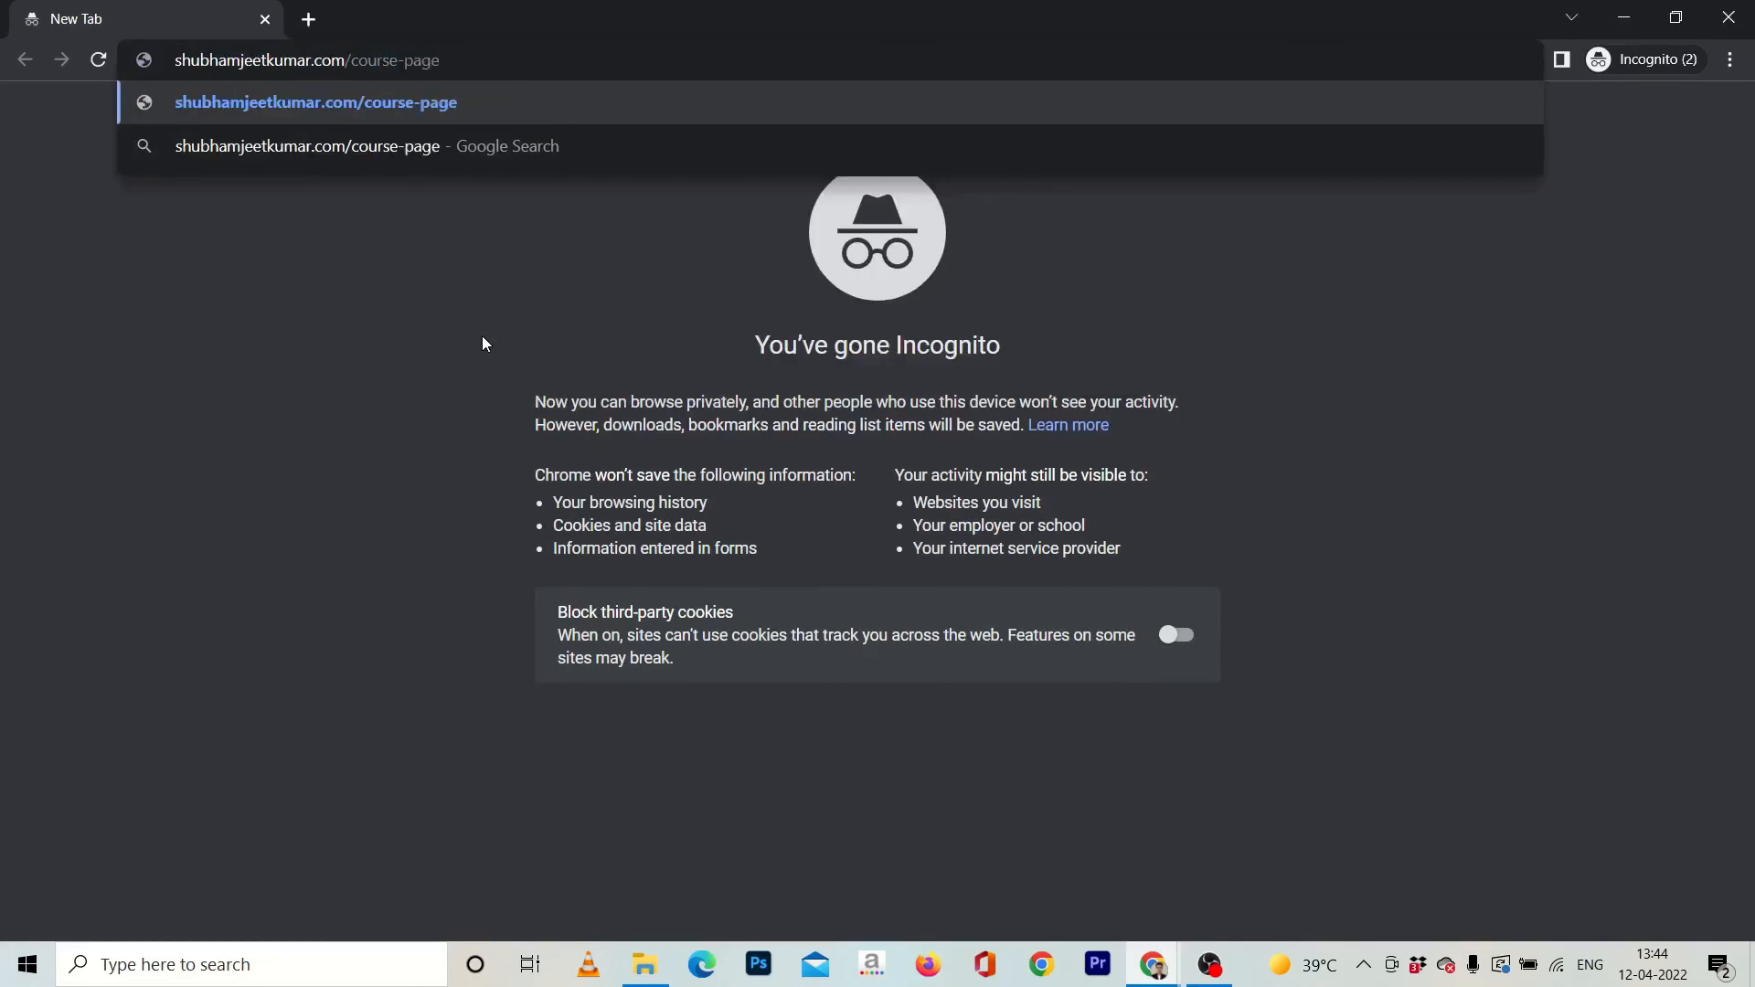
pyautogui.press('Return')
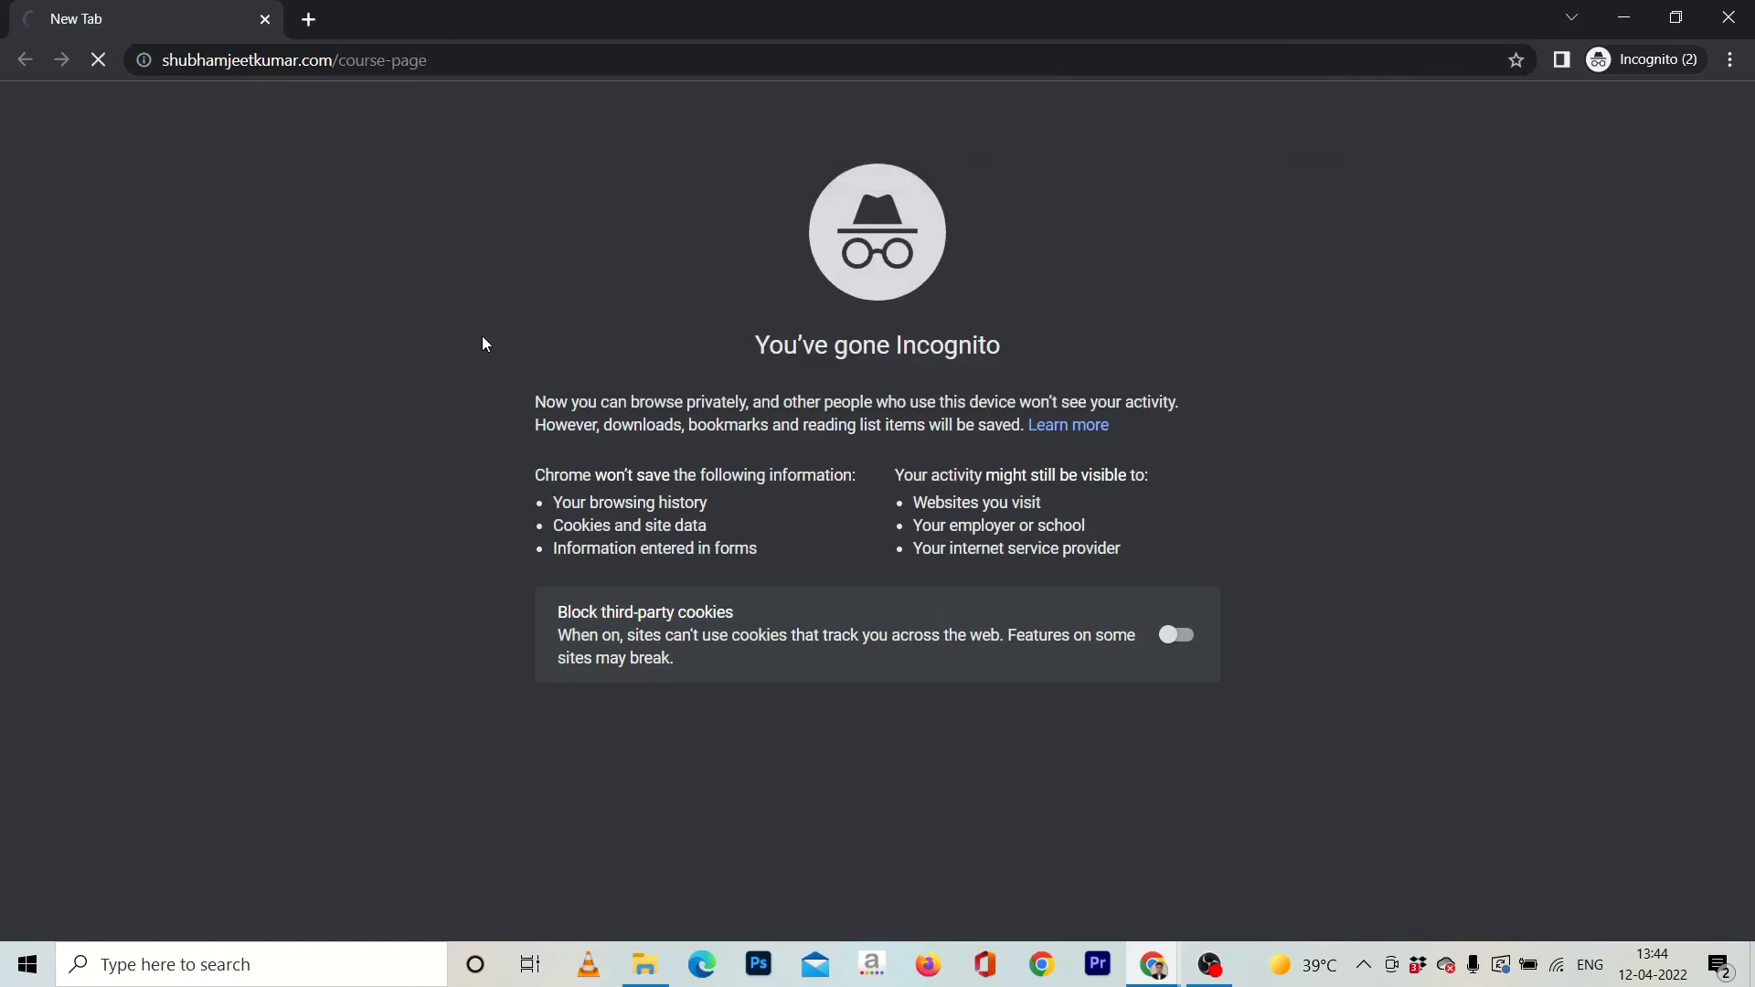
pyautogui.scroll(-3, 484, 366)
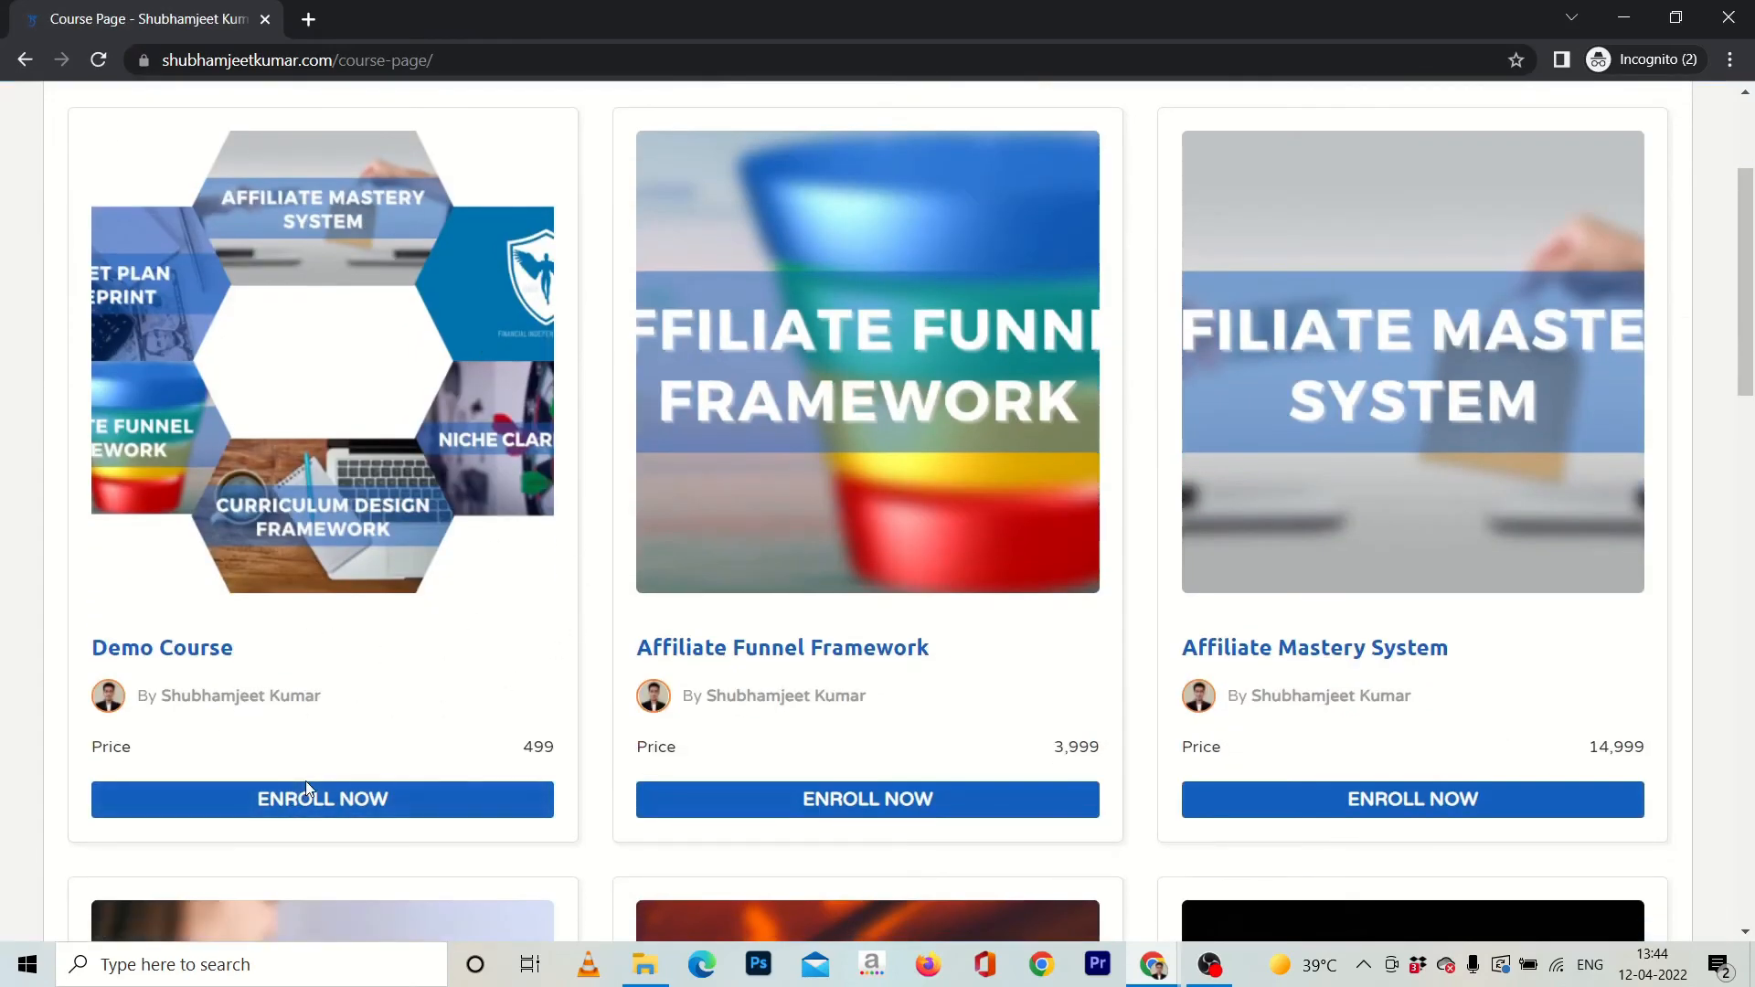
# Open the Demo Course through its enroll option and proceed with taking the course to its checkout page.
pyautogui.click(265, 798)
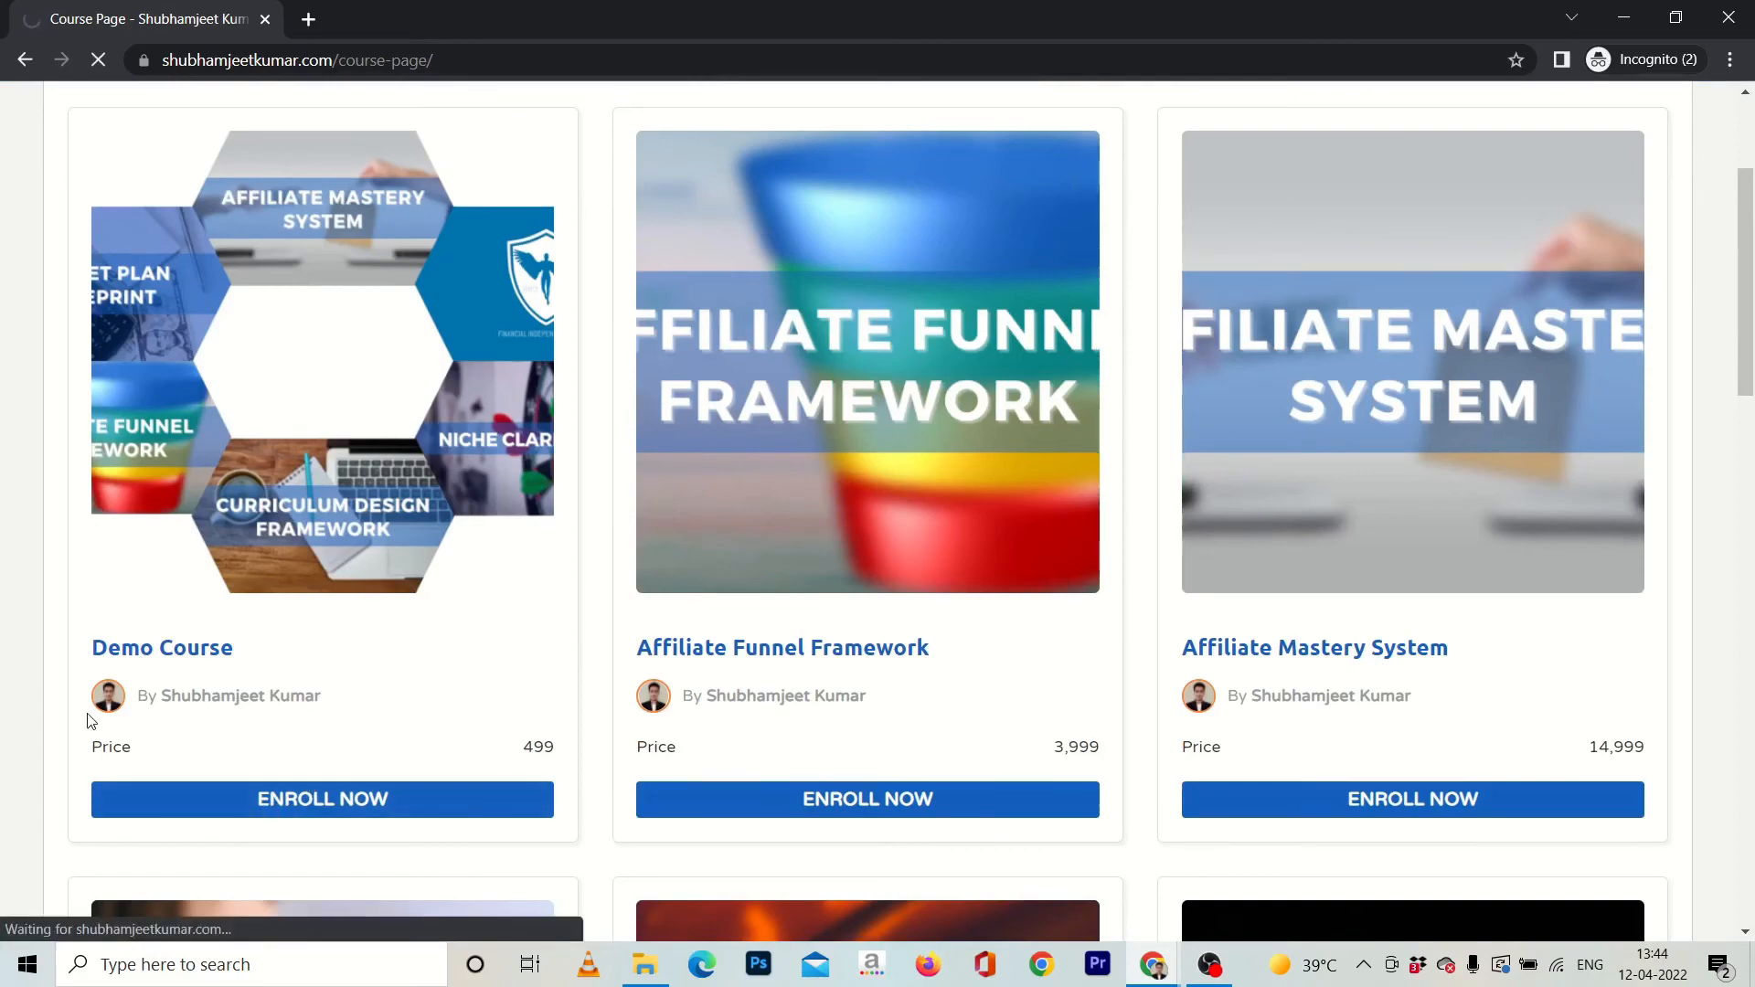
pyautogui.scroll(-6, 1042, 759)
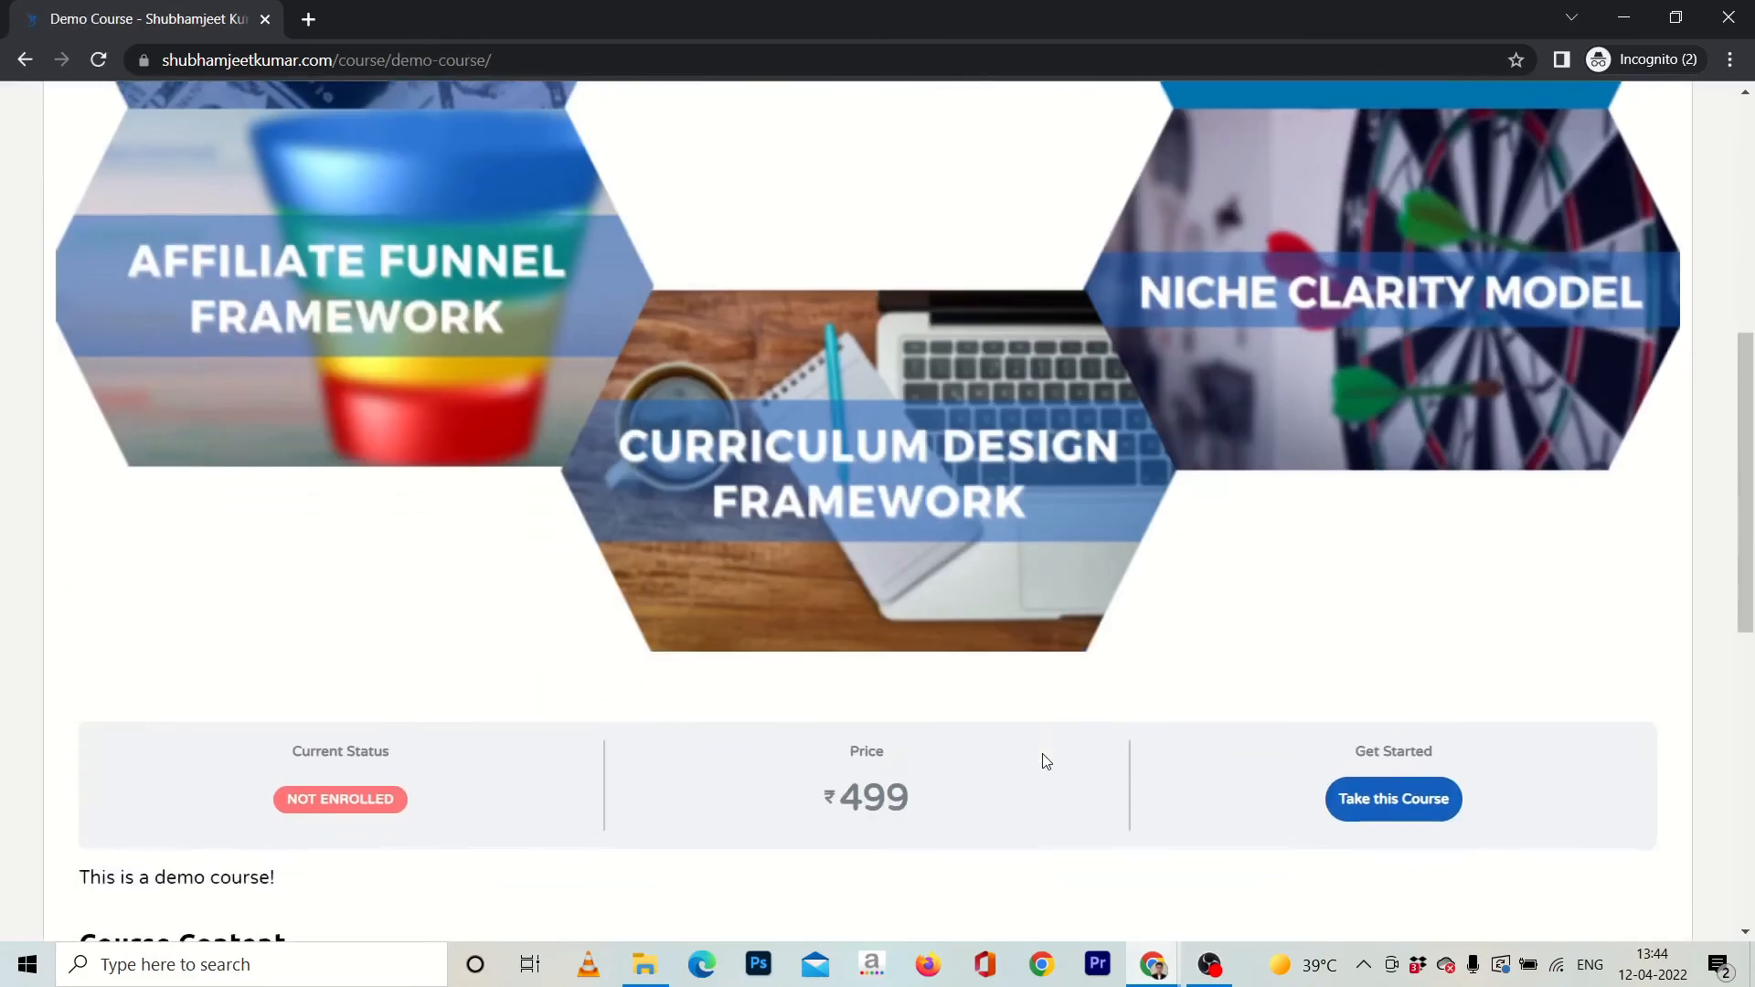
pyautogui.scroll(-4, 1046, 760)
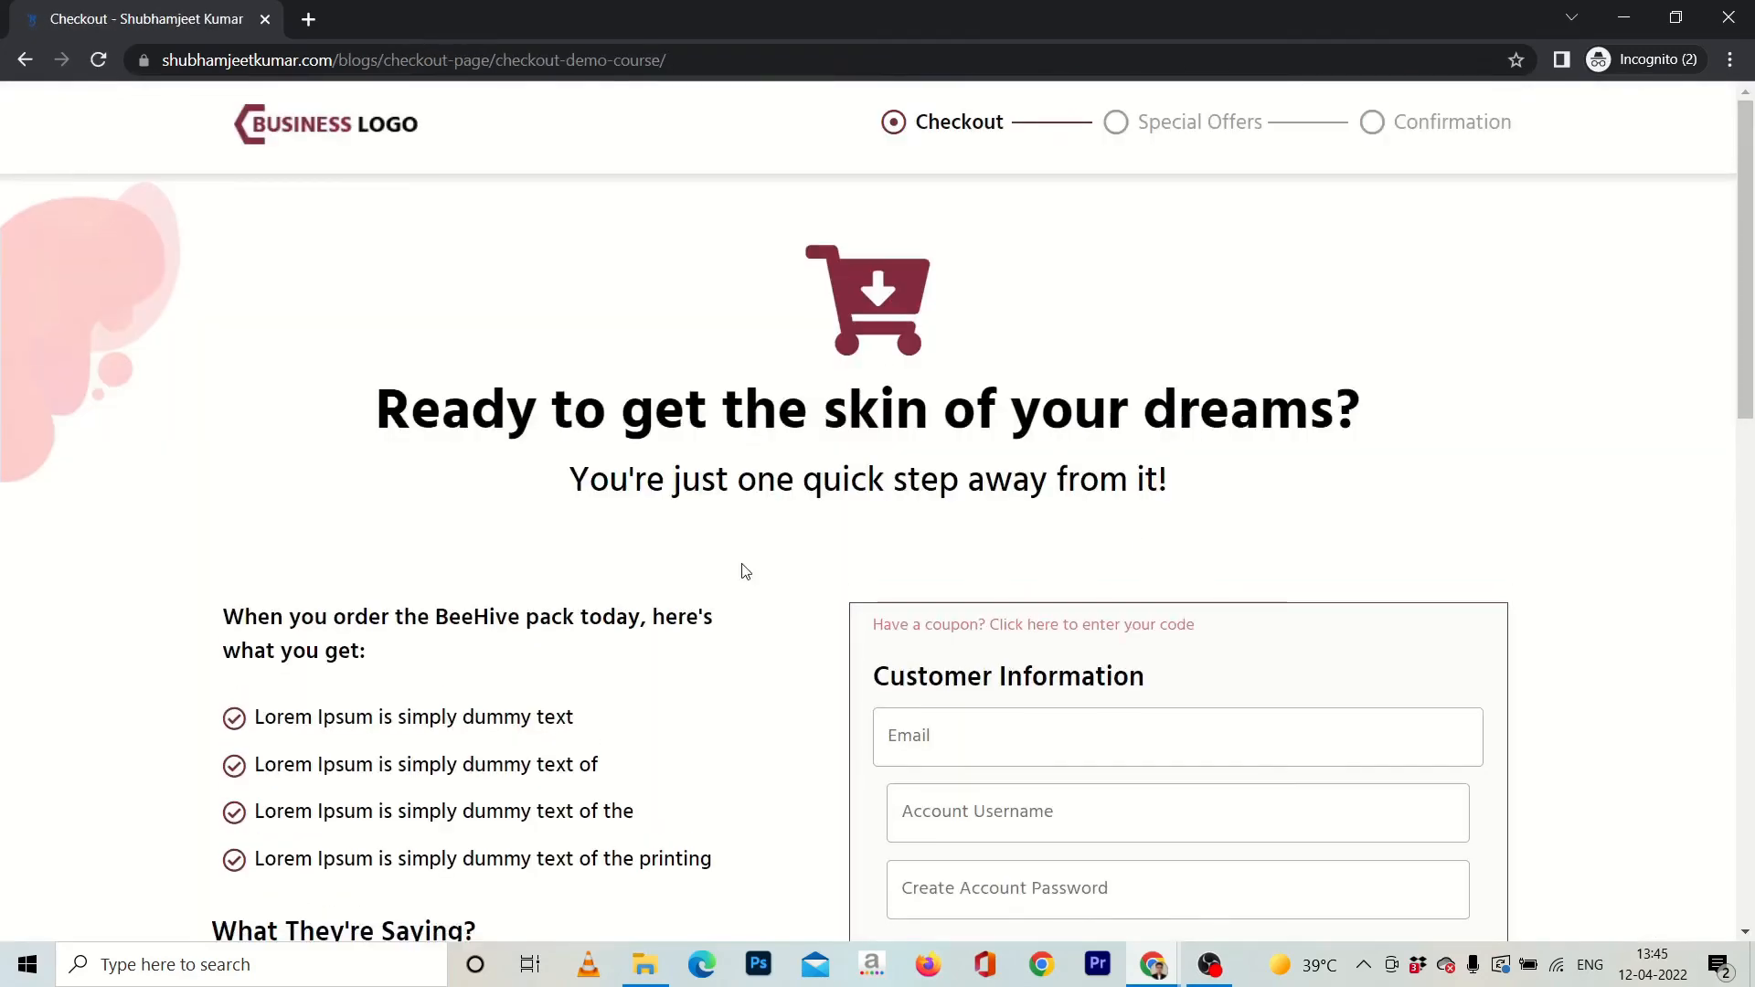
# Review the checkout's customer fields and order summary, and choose Credit/Debit/ATM Card as the payment method.
pyautogui.scroll(-4, 745, 572)
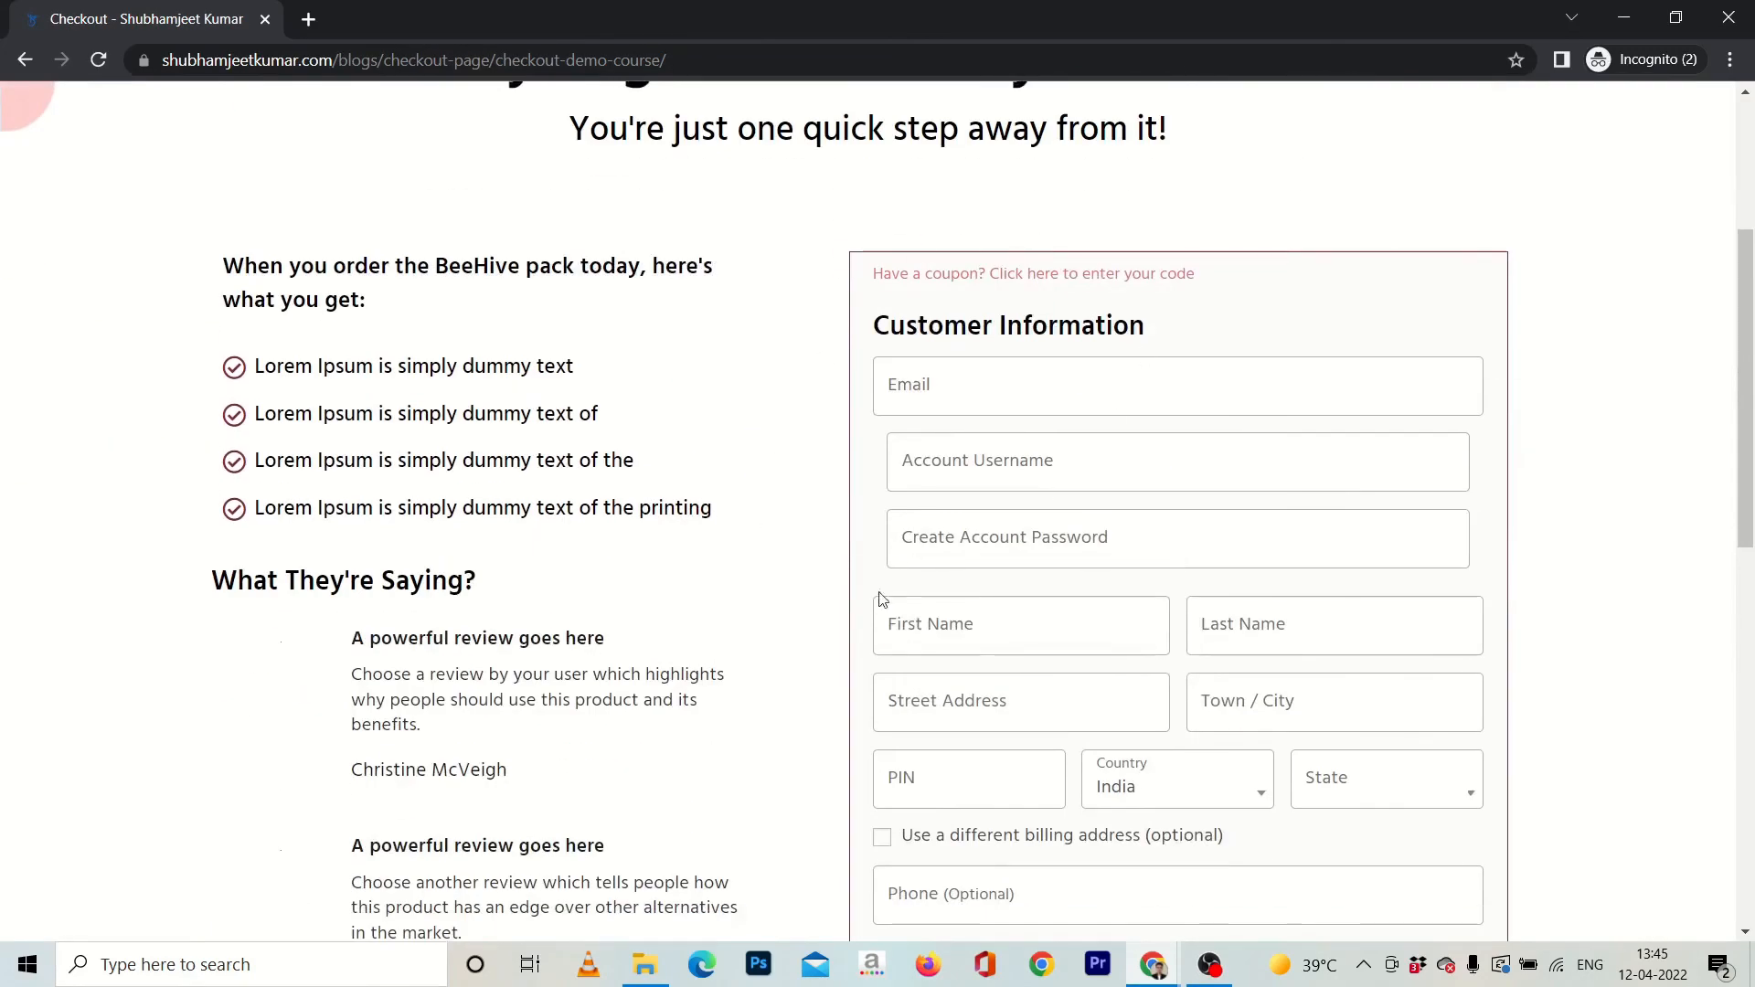
pyautogui.scroll(-10, 829, 660)
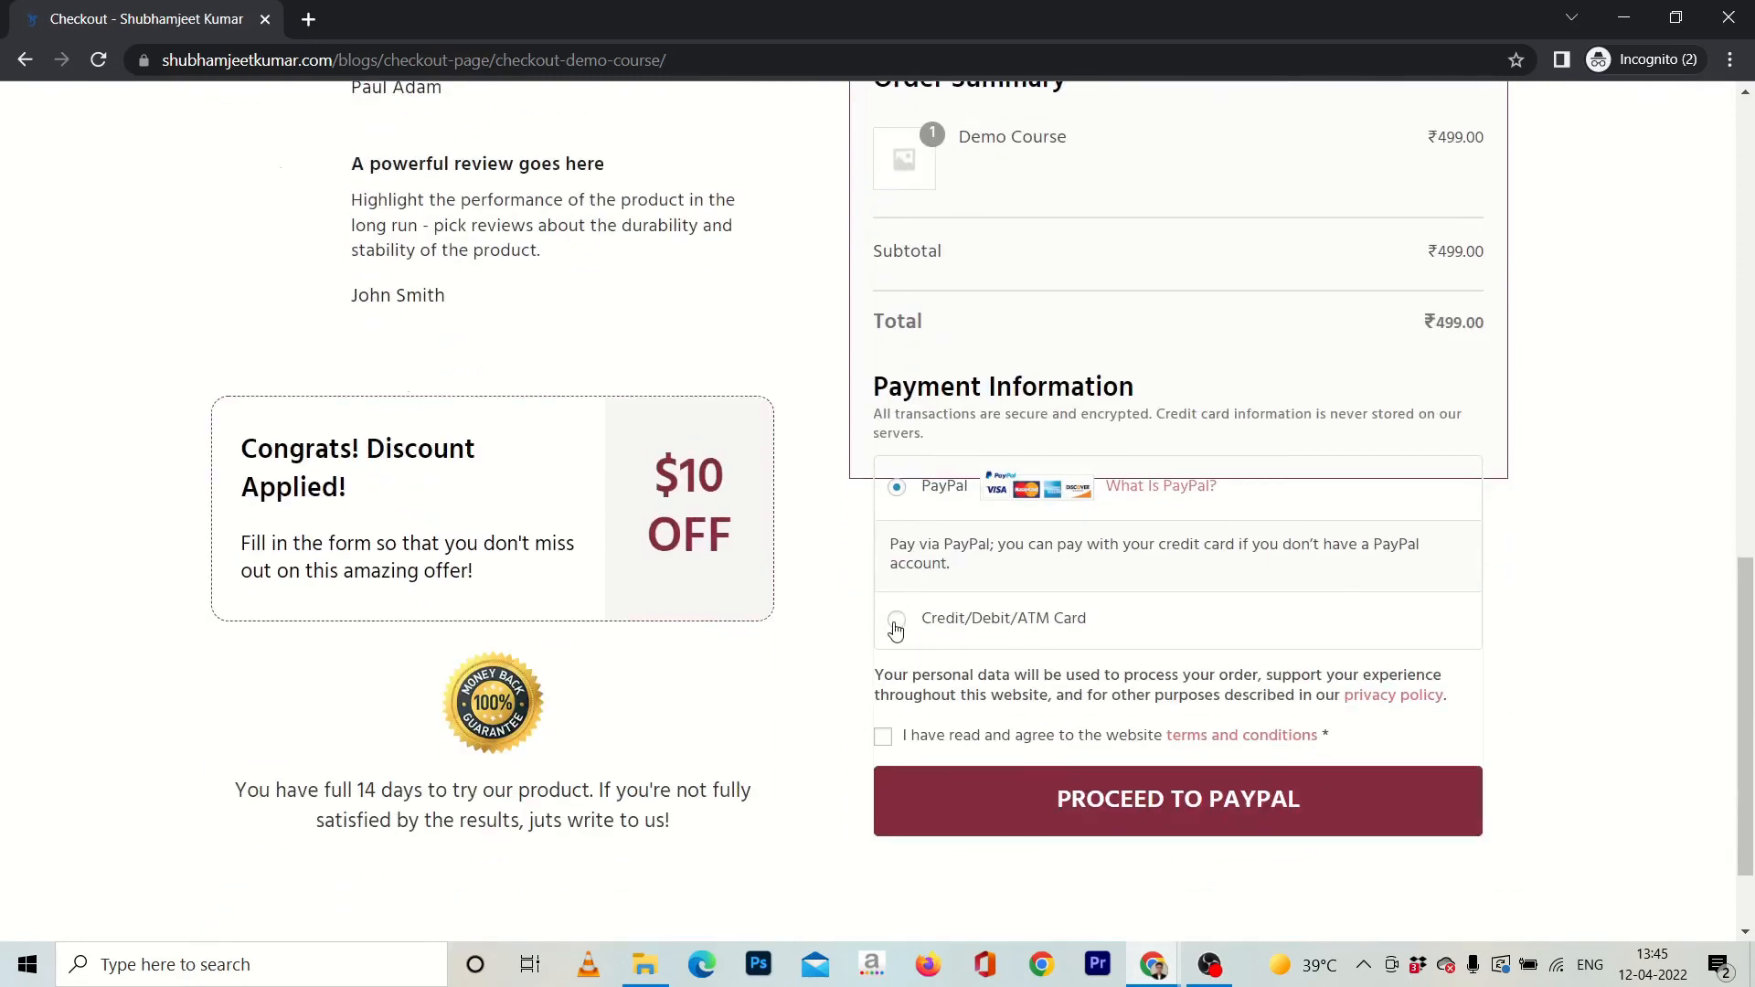
pyautogui.click(895, 621)
pyautogui.scroll(-4, 806, 388)
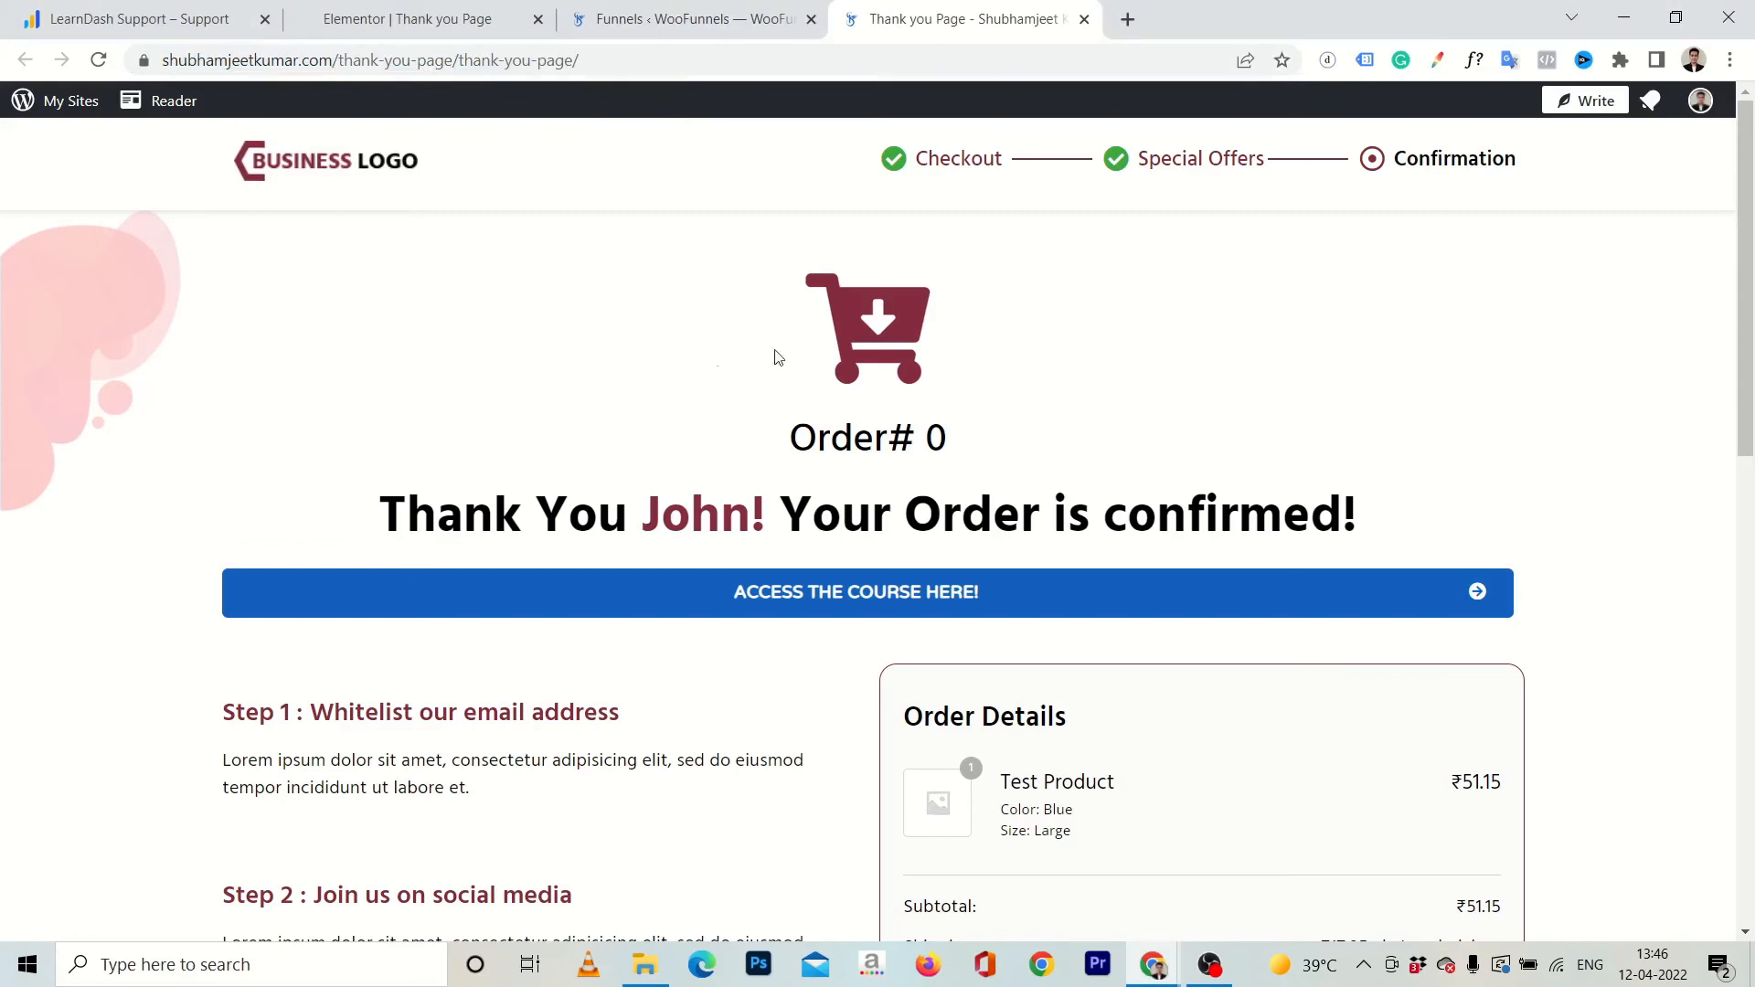
# Test the thank you page's course access link and look through the Organic Traffic lesson it leads to.
pyautogui.click(850, 605)
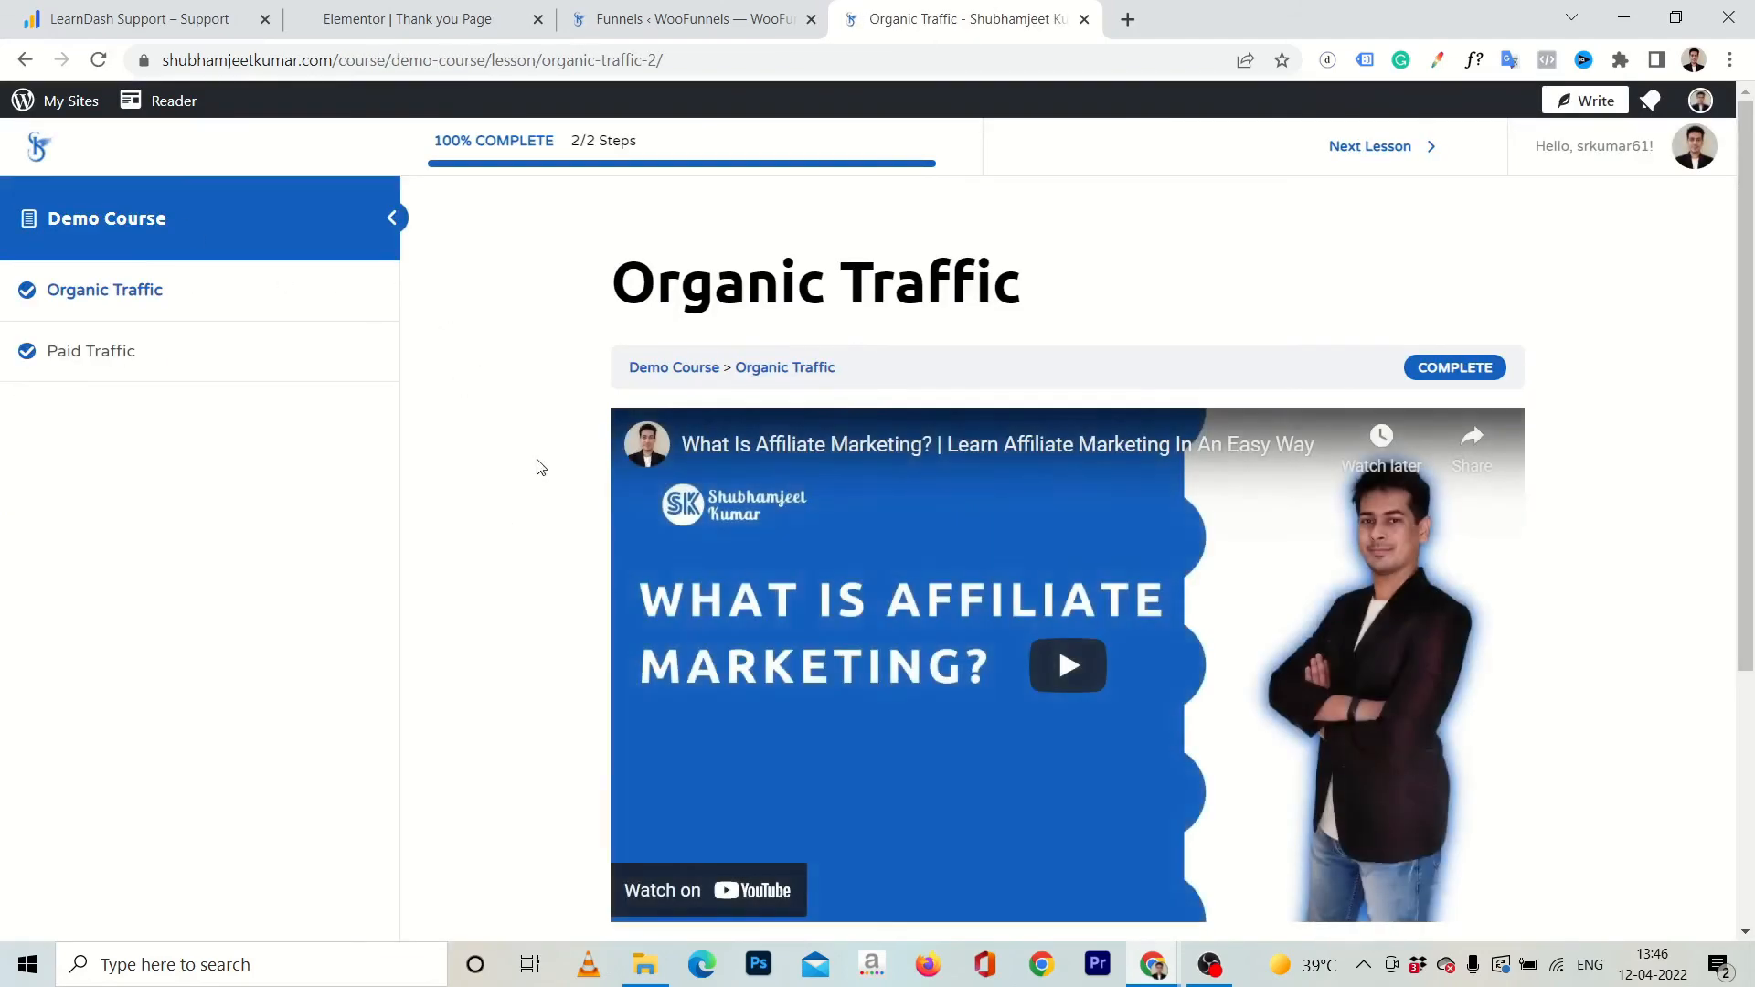
pyautogui.scroll(-4, 538, 464)
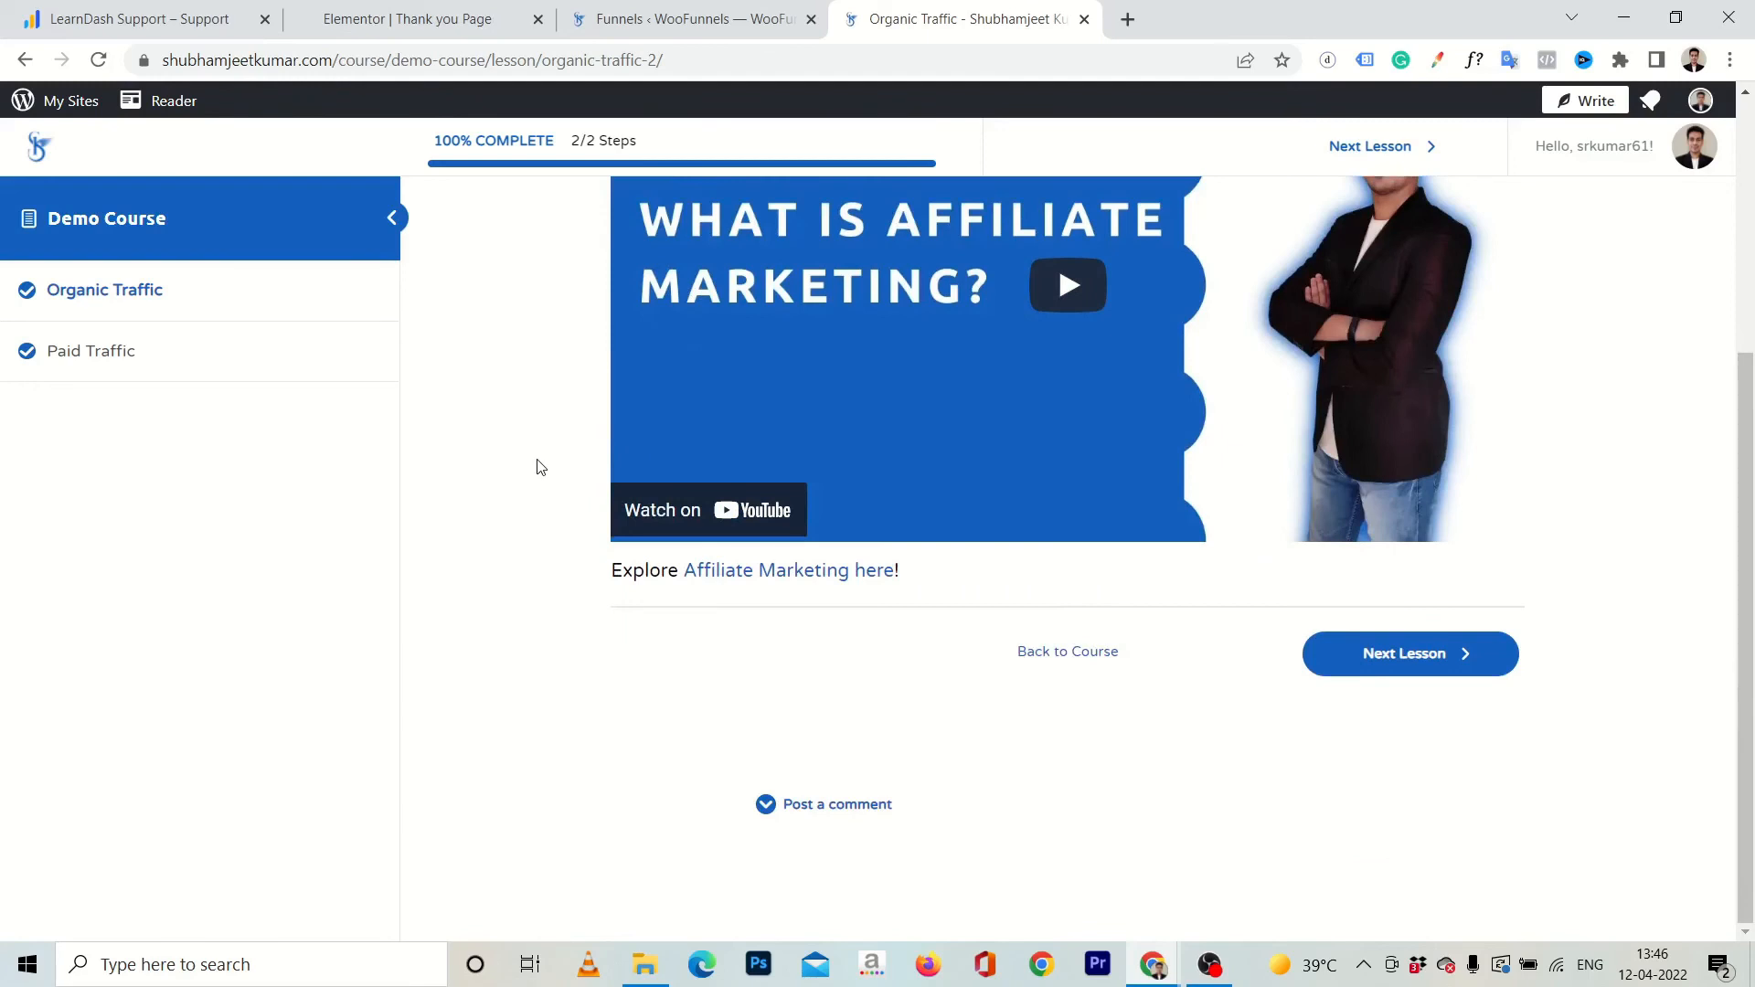